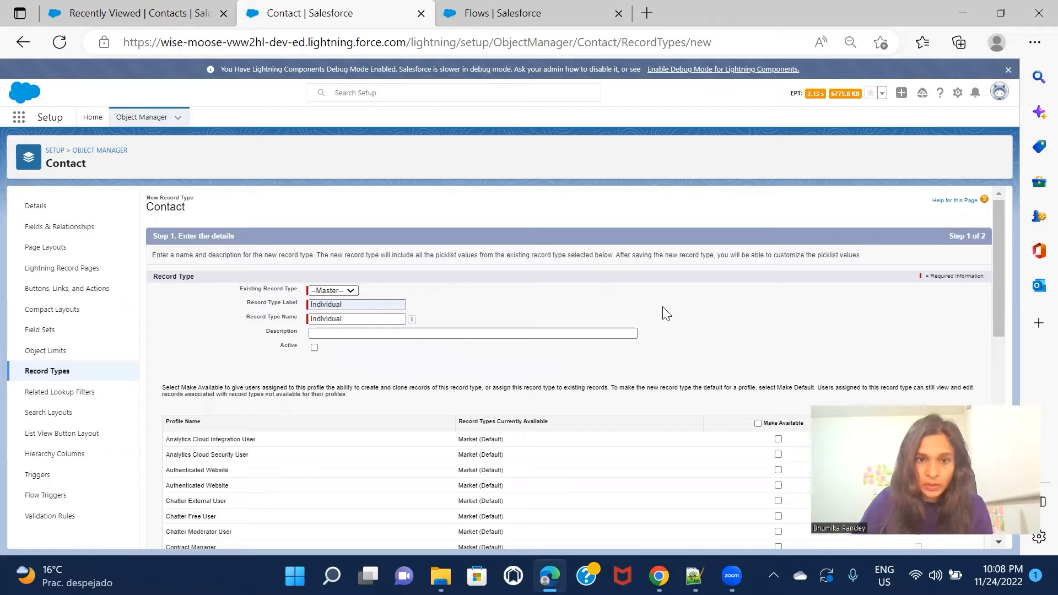
Set the Individual contact record type as active, make it available to all profiles, and continue to page layout assignment
{"action": "scroll", "coordinate": [807, 346], "scroll_direction": "down", "scroll_amount": 2}
{"action": "left_click", "coordinate": [757, 314]}
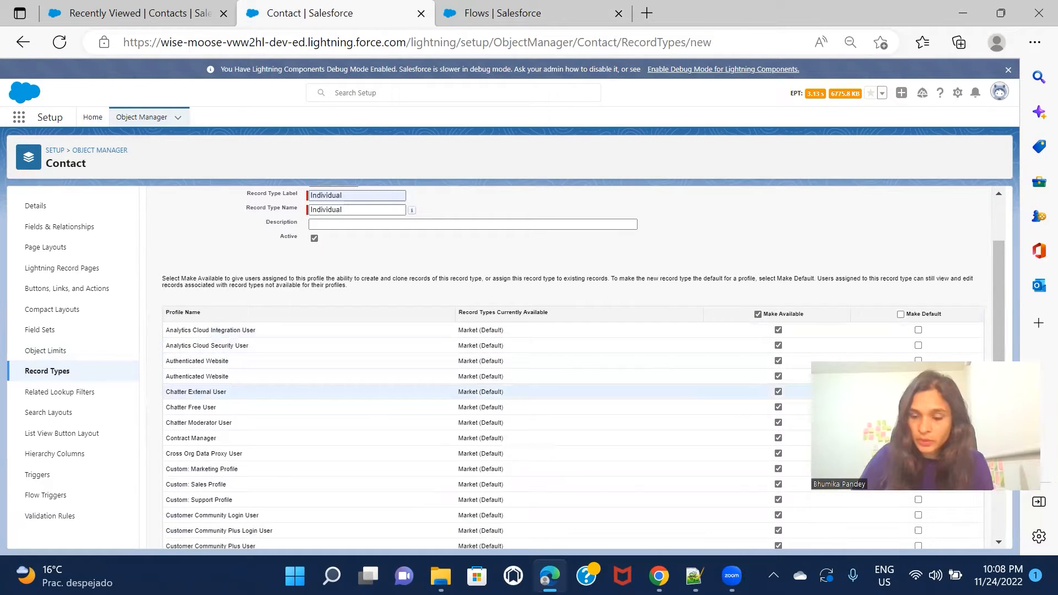
{"action": "scroll", "coordinate": [963, 529], "scroll_direction": "down", "scroll_amount": 10}
{"action": "left_click", "coordinate": [952, 536]}
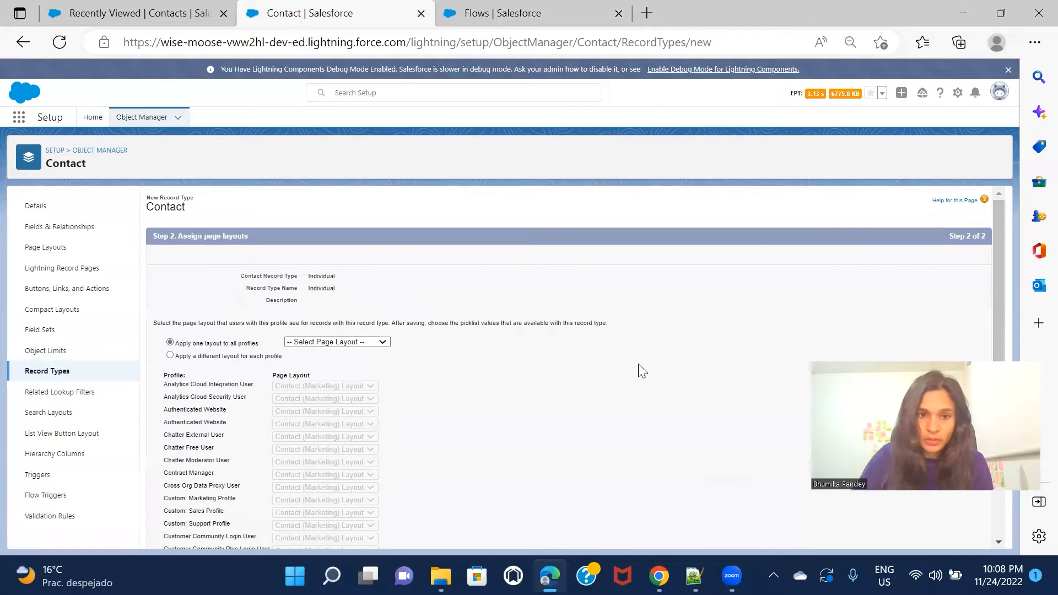
Apply the Contact (Marketing) Layout to all profiles, save the Individual record type, and return to the Contact record types list
{"action": "left_click", "coordinate": [350, 343]}
{"action": "left_click", "coordinate": [340, 367]}
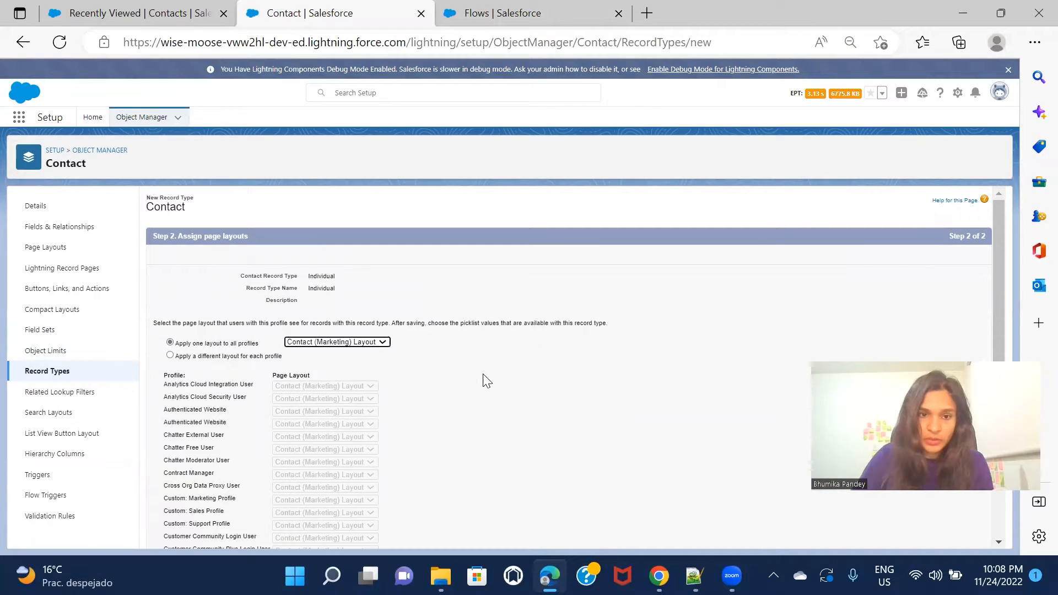
{"action": "scroll", "coordinate": [661, 424], "scroll_direction": "down", "scroll_amount": 10}
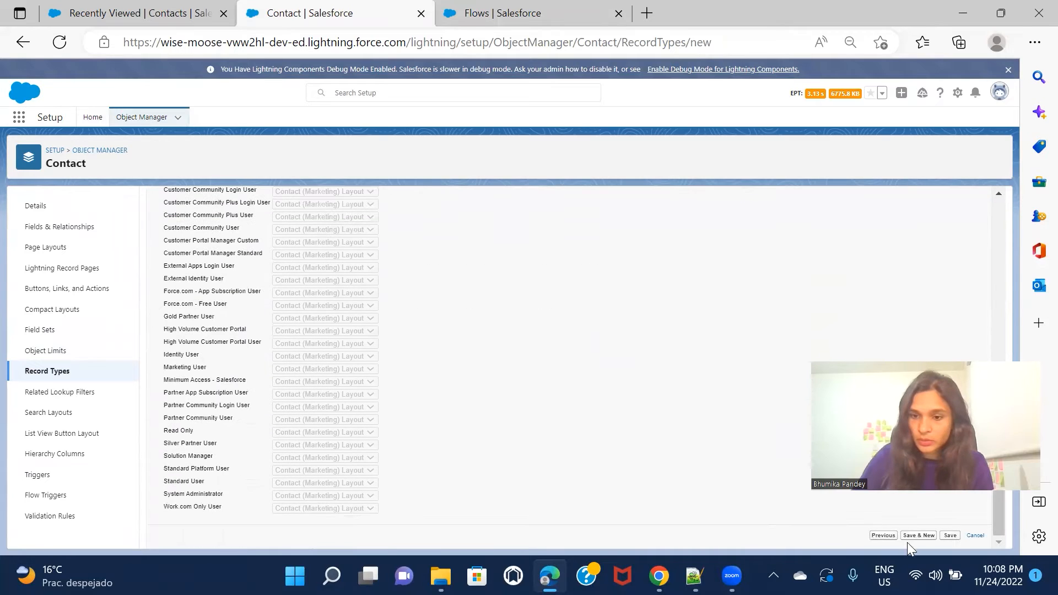
{"action": "left_click", "coordinate": [949, 536]}
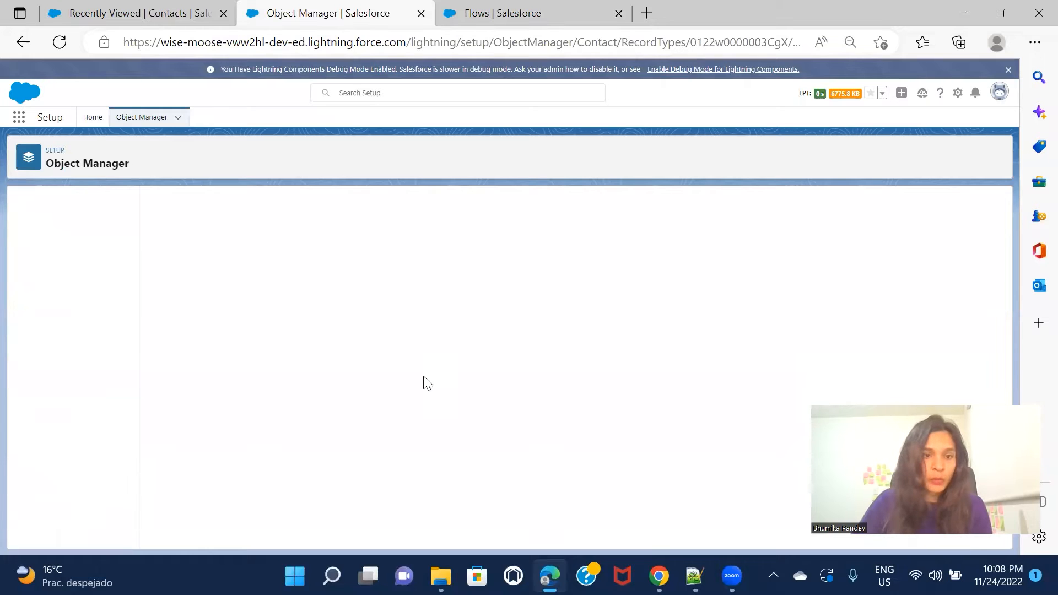
{"action": "left_click", "coordinate": [49, 371]}
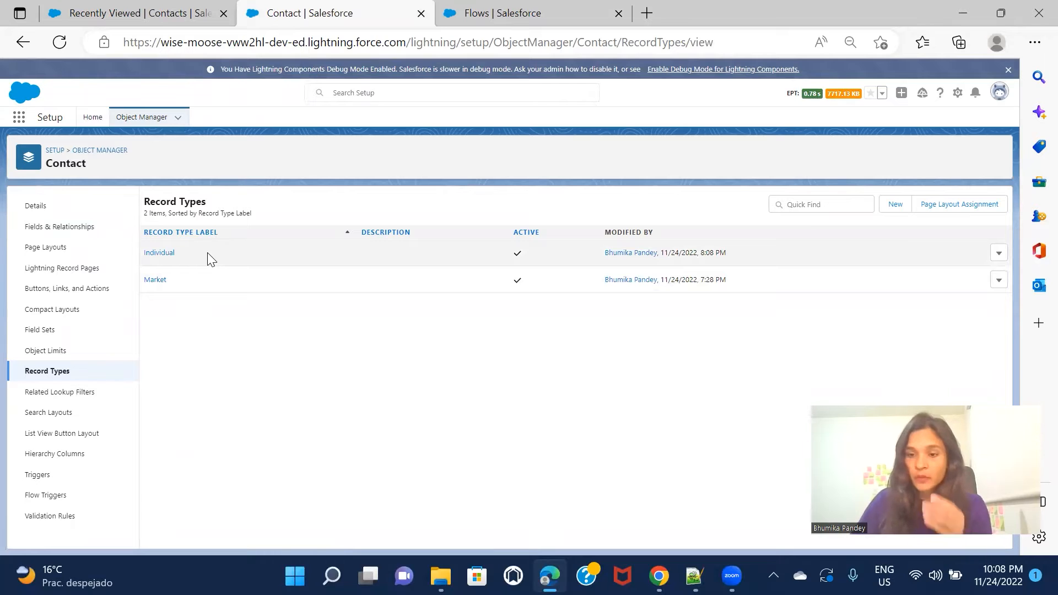
Start a new custom field of the Number data type on the Account object
{"action": "left_click", "coordinate": [99, 150]}
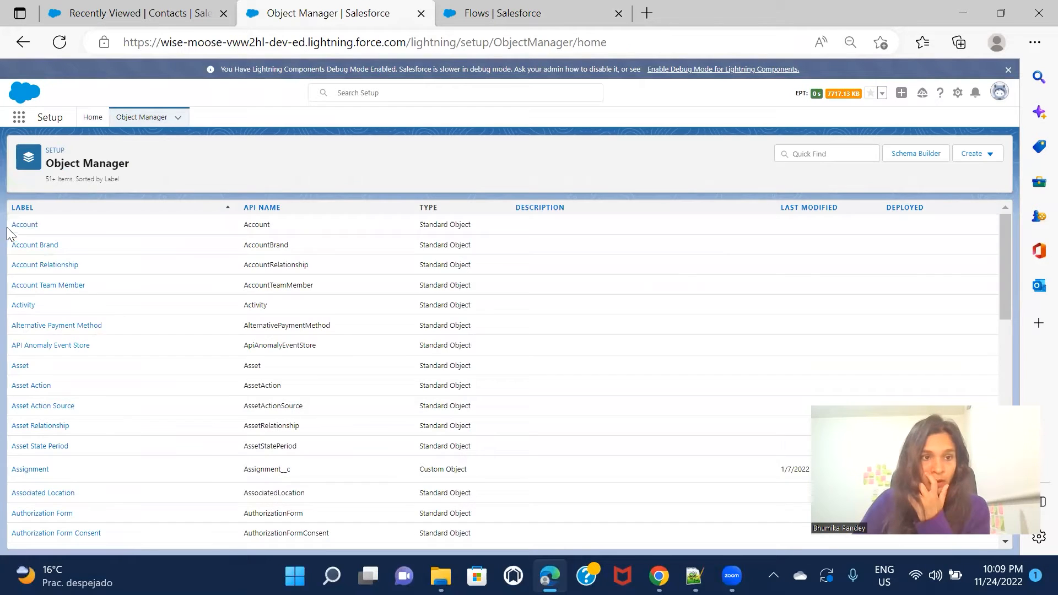
{"action": "left_click", "coordinate": [25, 225]}
{"action": "left_click", "coordinate": [67, 233]}
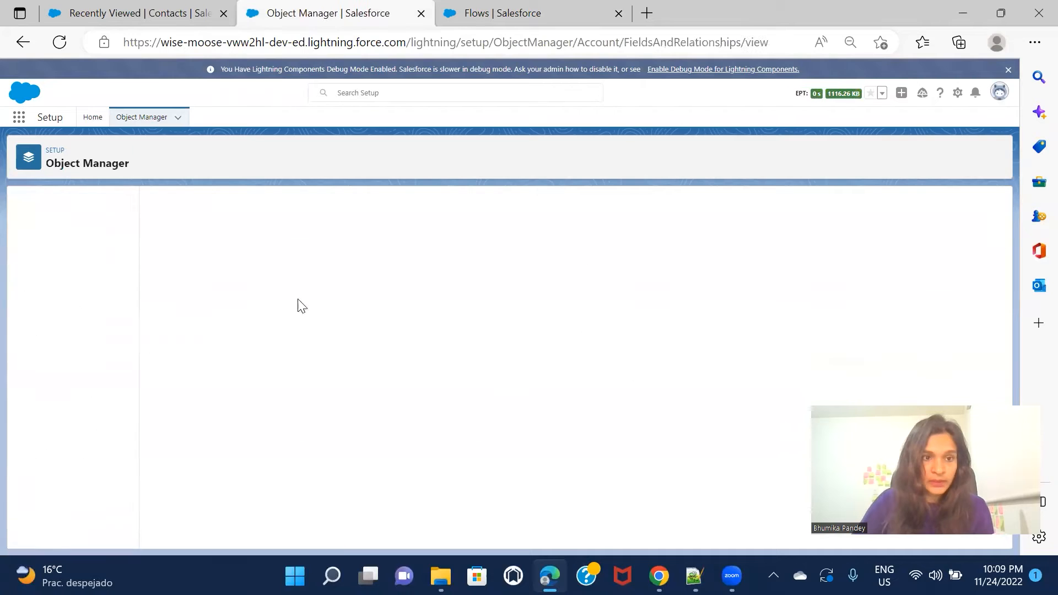
{"action": "left_click", "coordinate": [768, 205]}
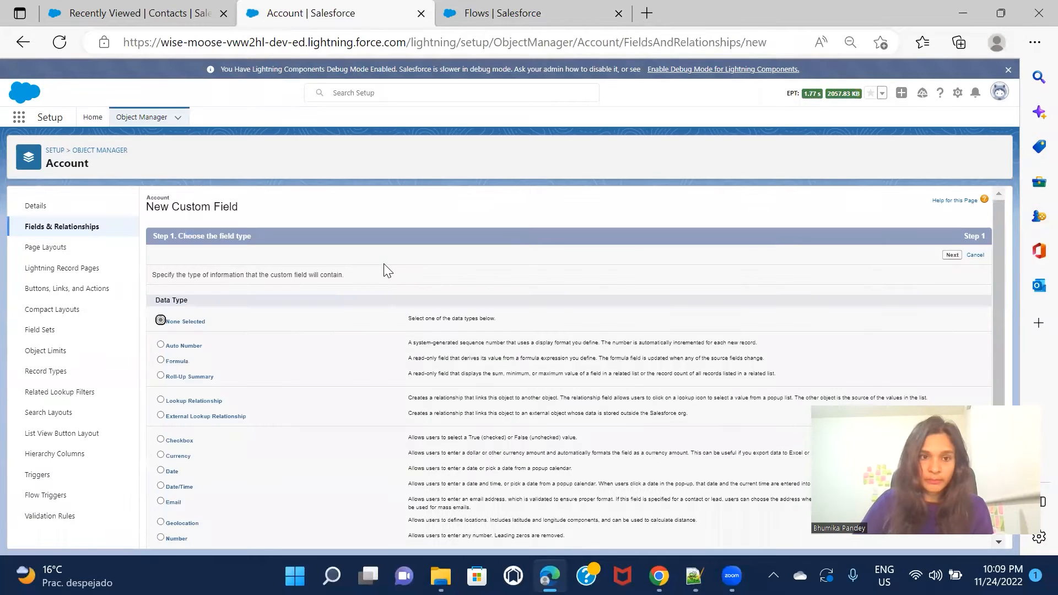
{"action": "scroll", "coordinate": [257, 421], "scroll_direction": "down", "scroll_amount": 3}
{"action": "scroll", "coordinate": [231, 424], "scroll_direction": "down", "scroll_amount": 1}
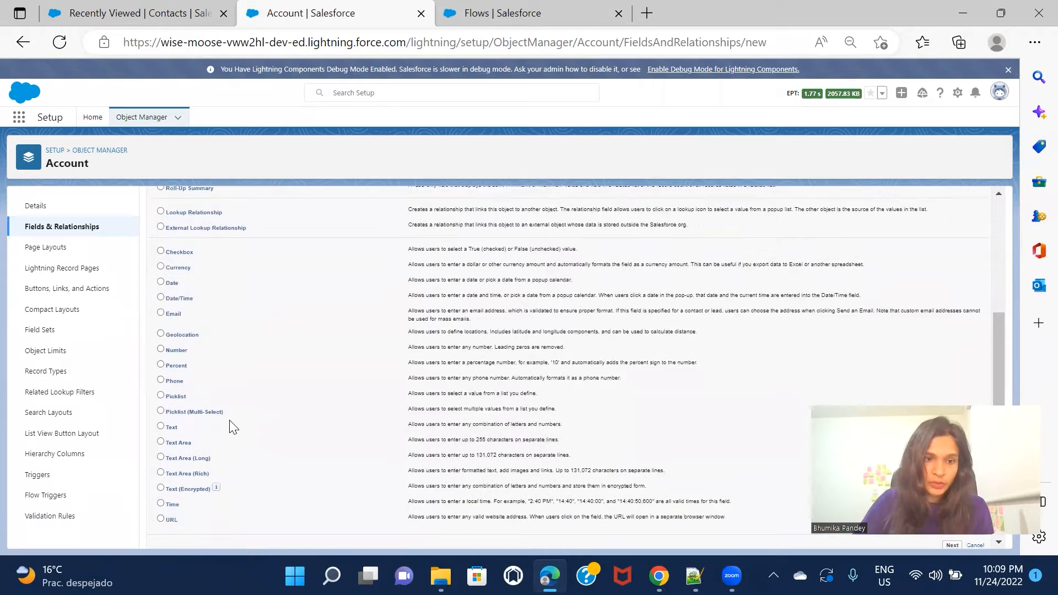
{"action": "left_click", "coordinate": [161, 340]}
{"action": "scroll", "coordinate": [739, 300], "scroll_direction": "up", "scroll_amount": 5}
{"action": "left_click", "coordinate": [951, 255]}
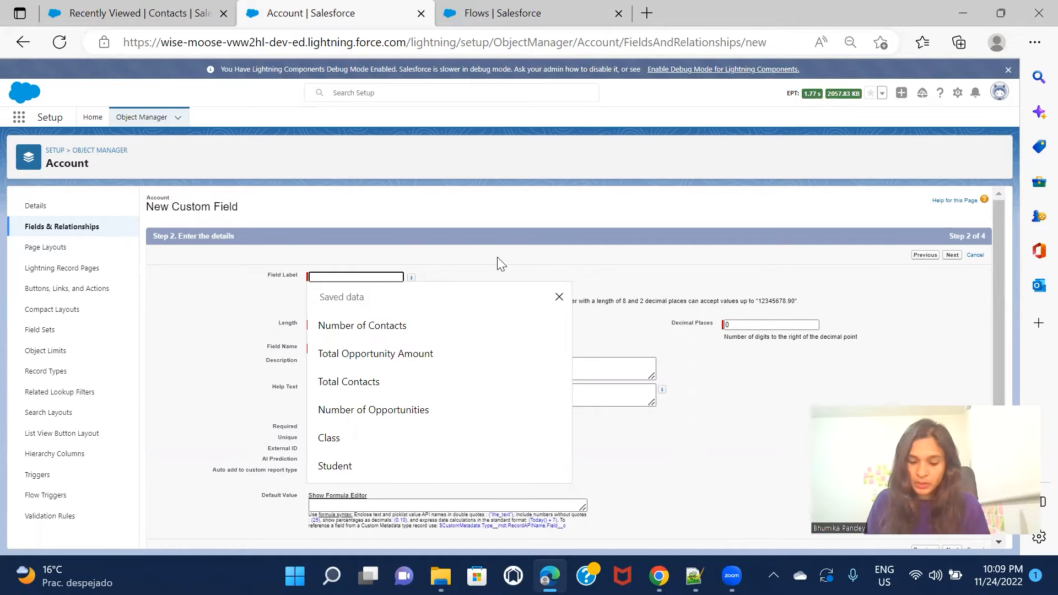
Label the new number field Market Contact Count and continue to its field-level security
{"action": "type", "text": "Market Cont"}
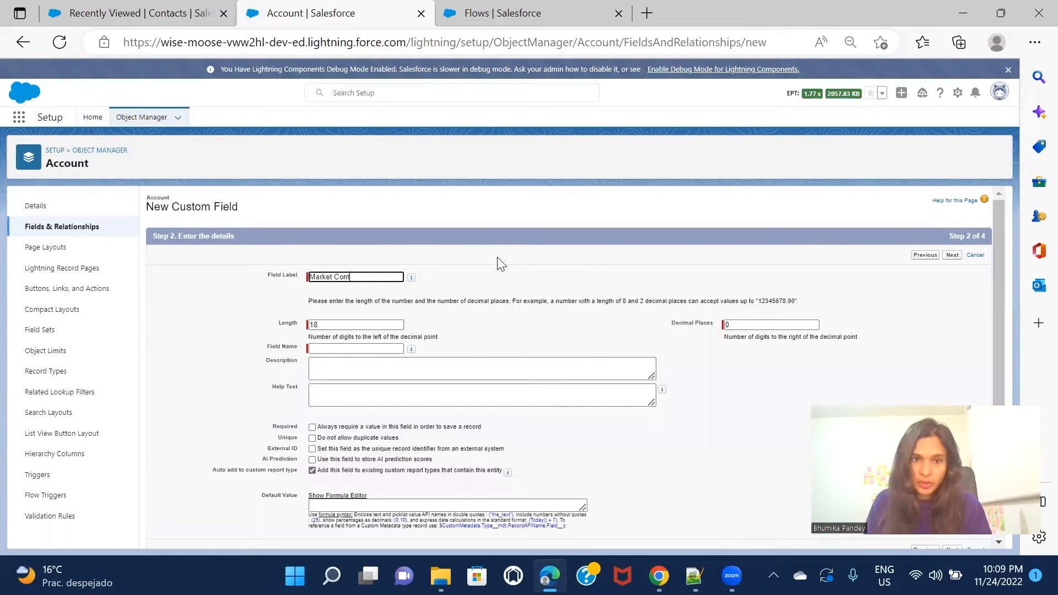
{"action": "type", "text": "act Count"}
{"action": "left_click", "coordinate": [573, 266]}
{"action": "left_click", "coordinate": [953, 257]}
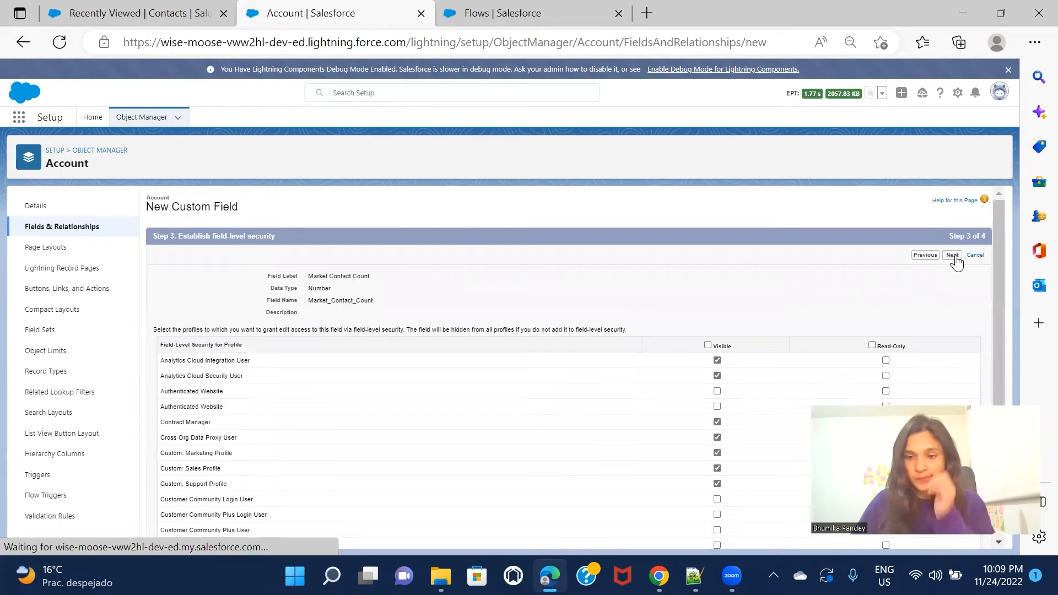
Make the Market Contact Count field visible to all profiles, then save it and start another custom field
{"action": "left_click", "coordinate": [708, 345]}
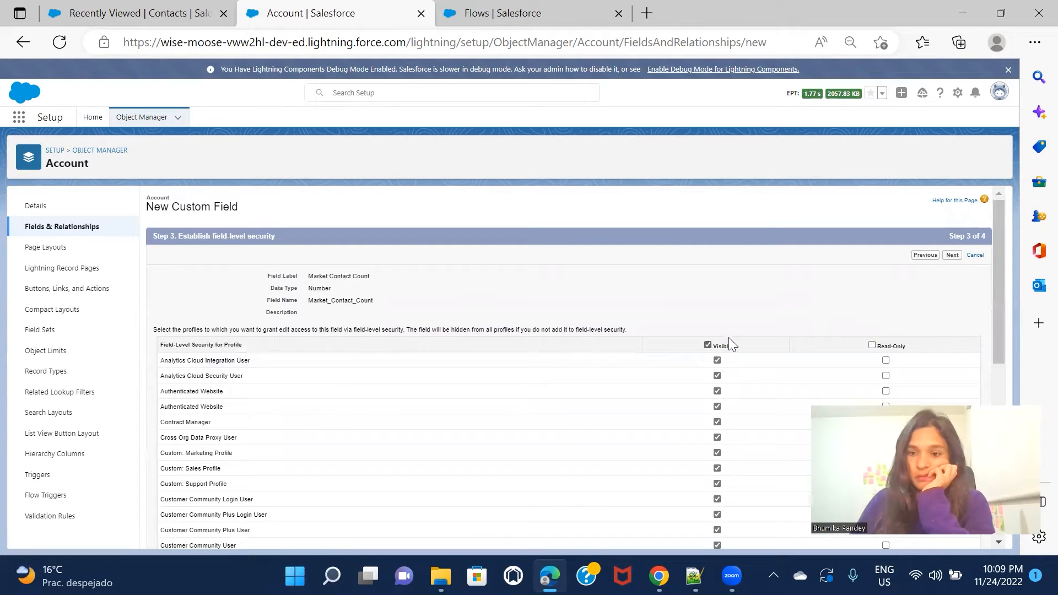
{"action": "left_click", "coordinate": [950, 256]}
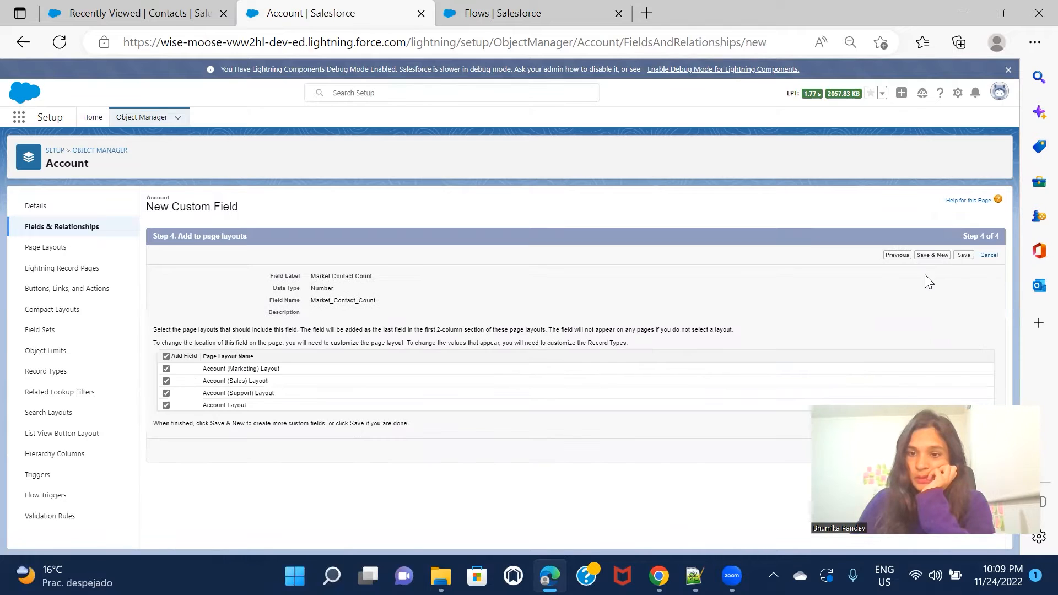
{"action": "left_click", "coordinate": [927, 256]}
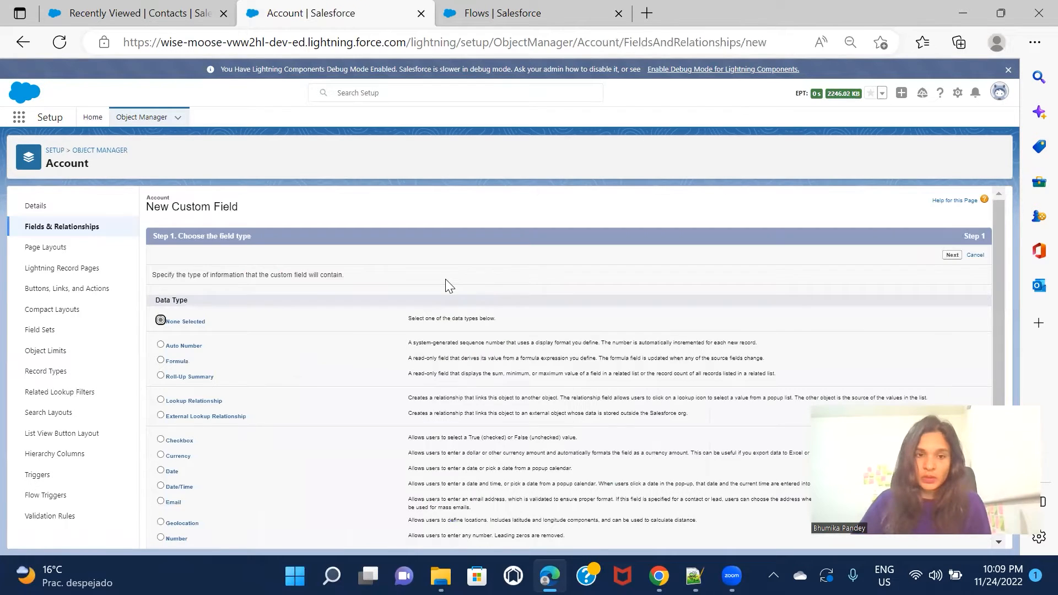
Choose Number as the data type of the second Account field and continue to its details
{"action": "scroll", "coordinate": [204, 406], "scroll_direction": "down", "scroll_amount": 2}
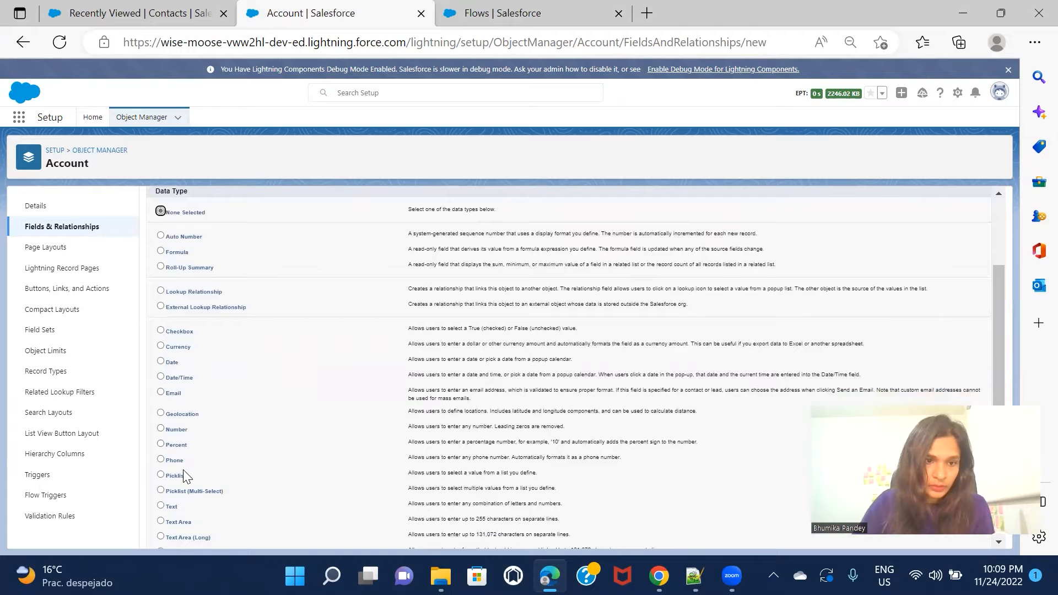
{"action": "left_click", "coordinate": [171, 430]}
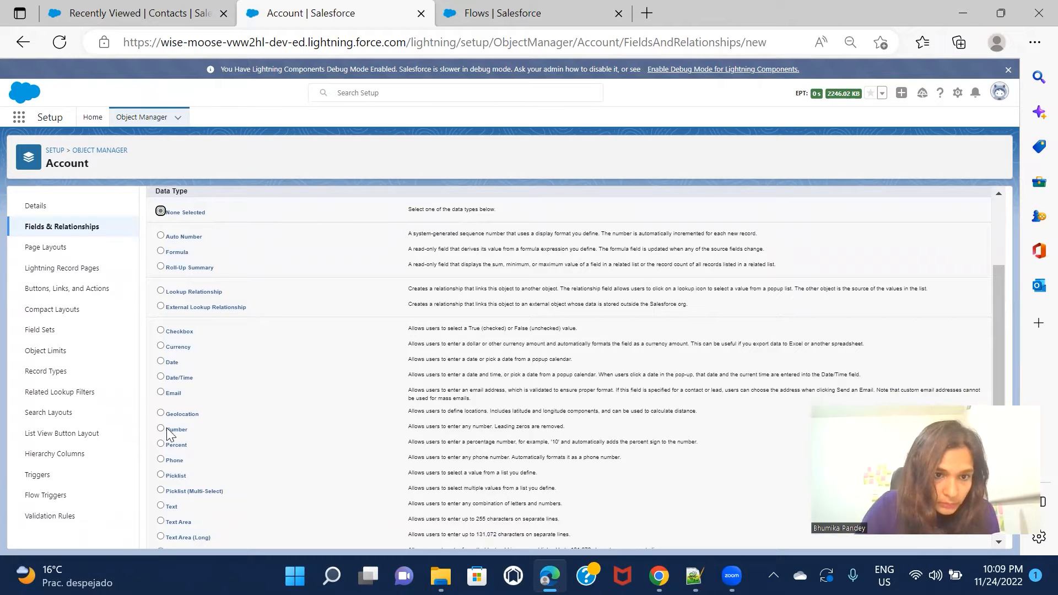
{"action": "scroll", "coordinate": [899, 286], "scroll_direction": "up", "scroll_amount": 2}
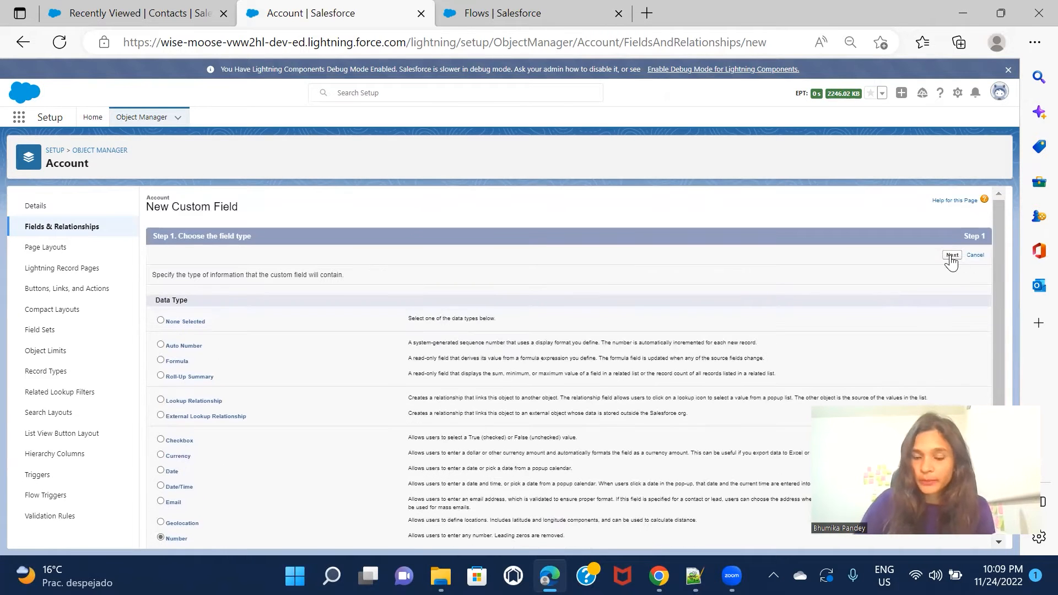
{"action": "left_click", "coordinate": [951, 256]}
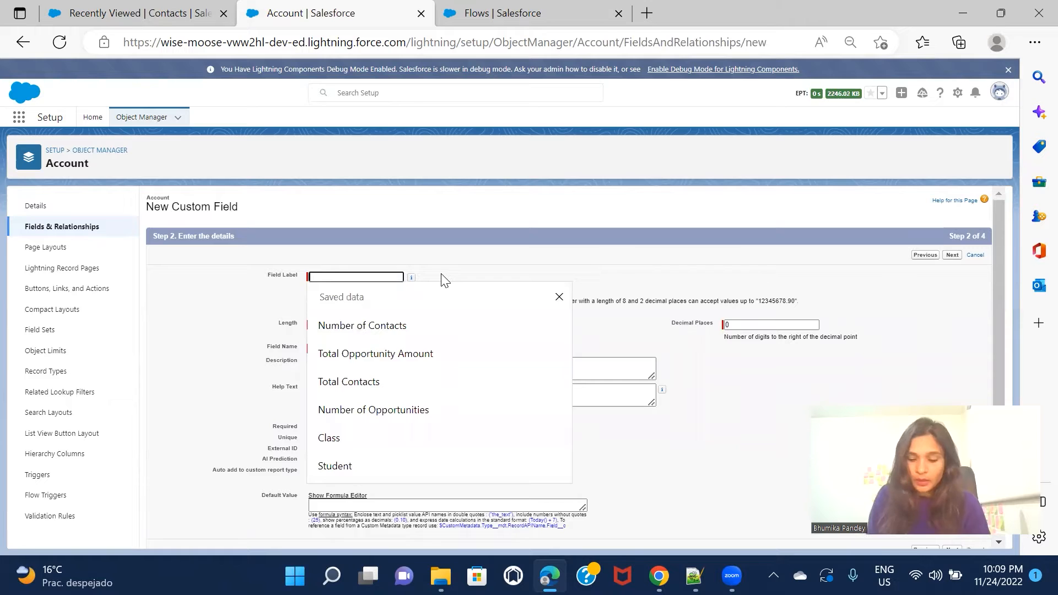
Label the second field Individual Contact Count and save it with all Account page layouts included
{"action": "type", "text": "Individual C"}
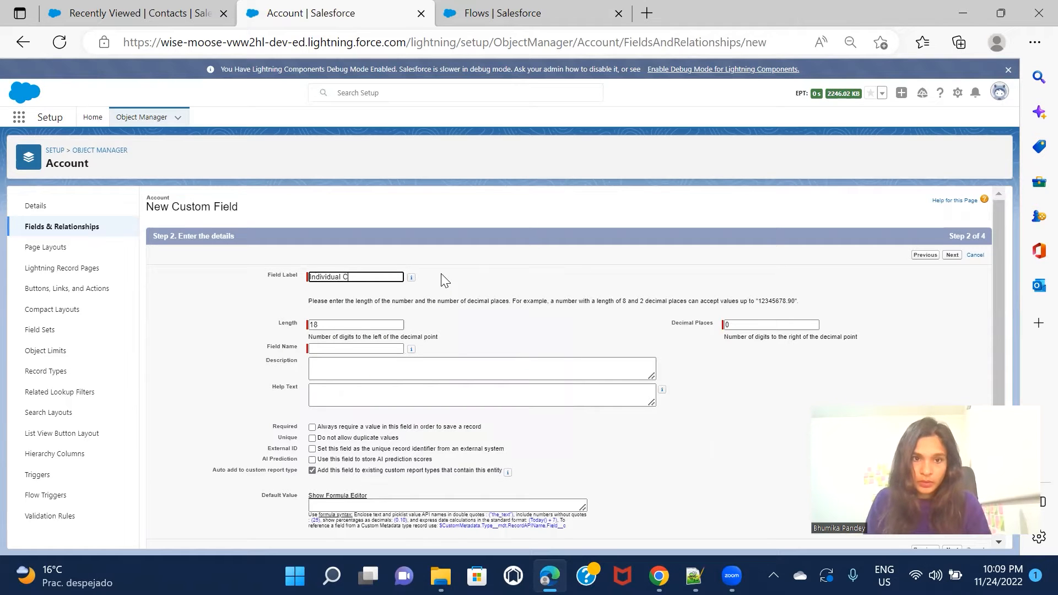
{"action": "type", "text": "ontact Count"}
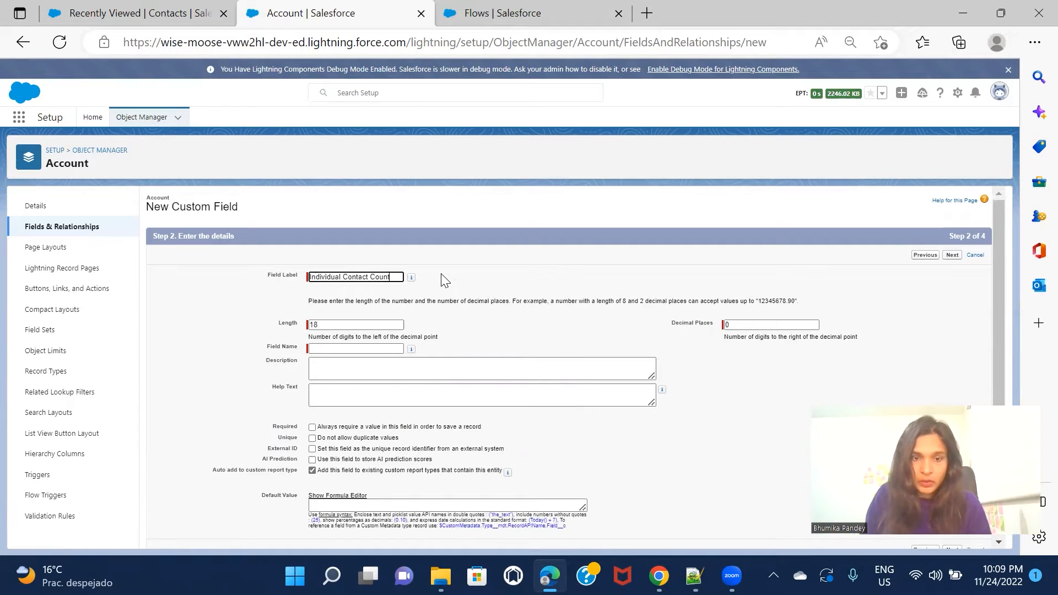
{"action": "left_click", "coordinate": [591, 287]}
{"action": "left_click", "coordinate": [952, 256]}
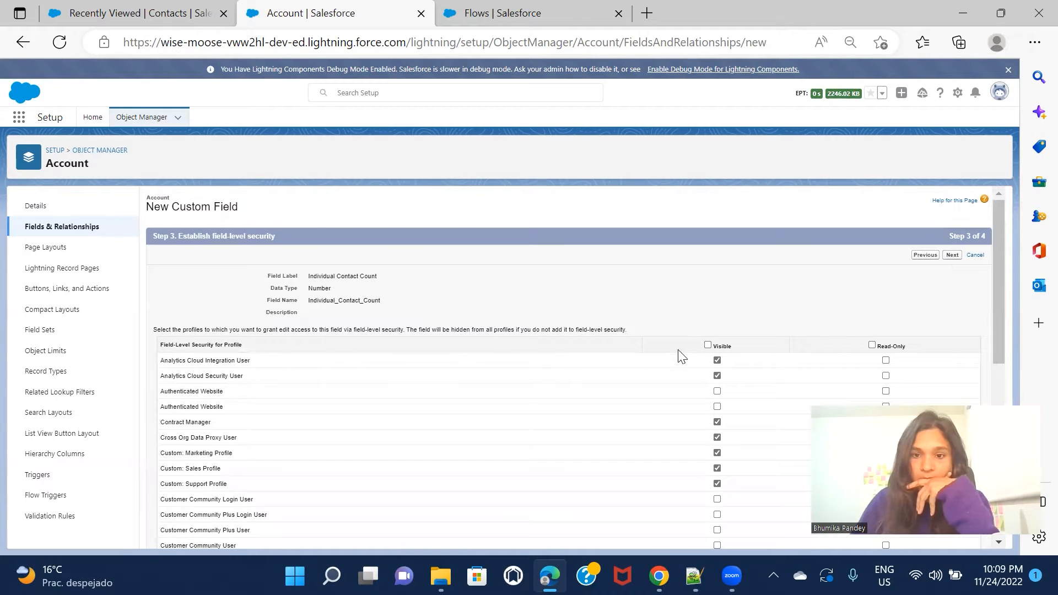
{"action": "left_click", "coordinate": [953, 255]}
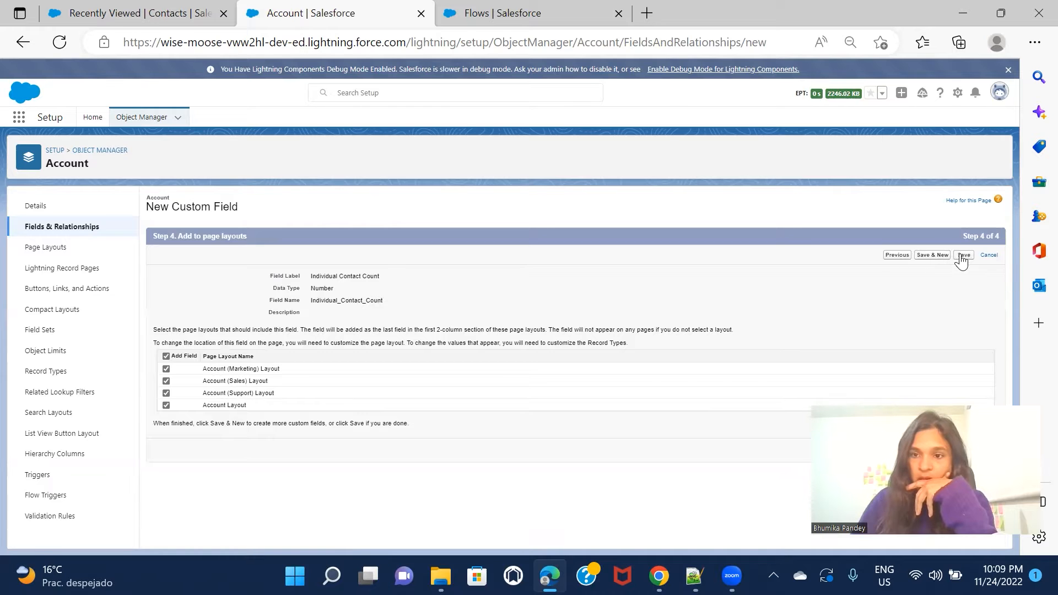
{"action": "left_click", "coordinate": [961, 256]}
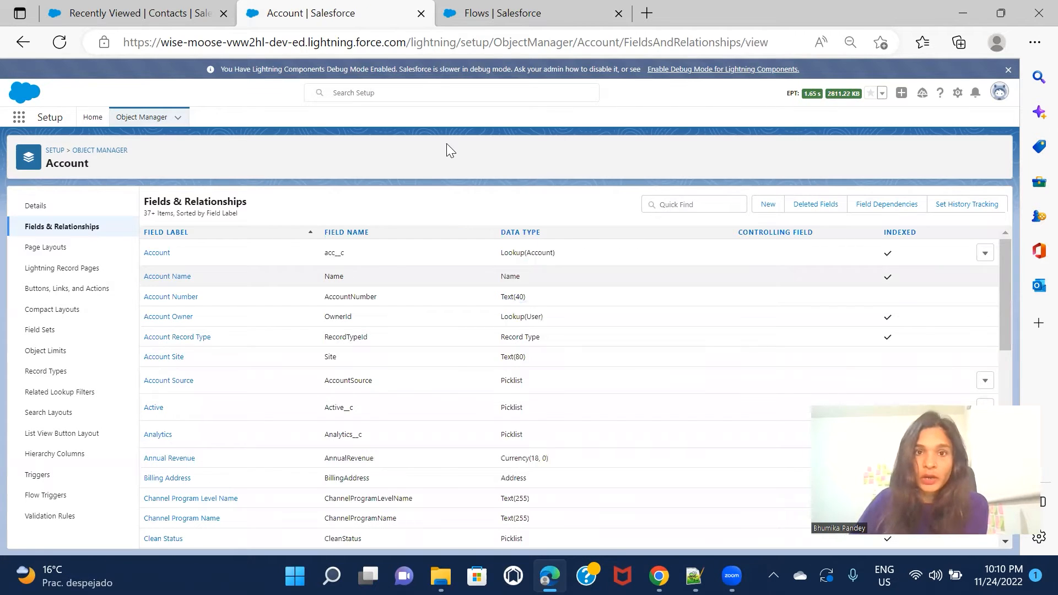
Create a new record-triggered flow from the Flows setup page
{"action": "left_click", "coordinate": [529, 13]}
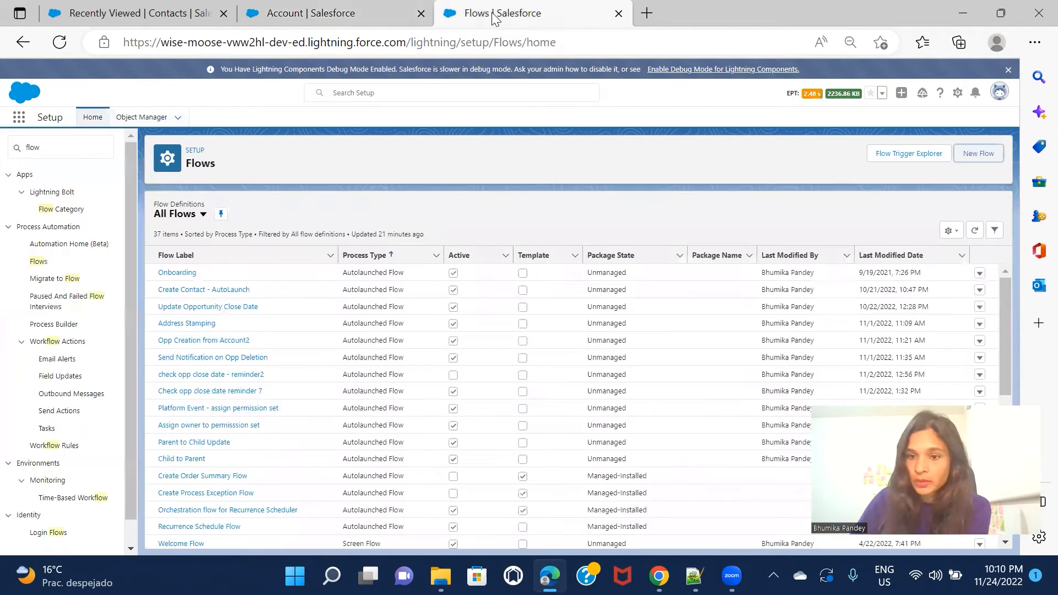
{"action": "left_click", "coordinate": [983, 153]}
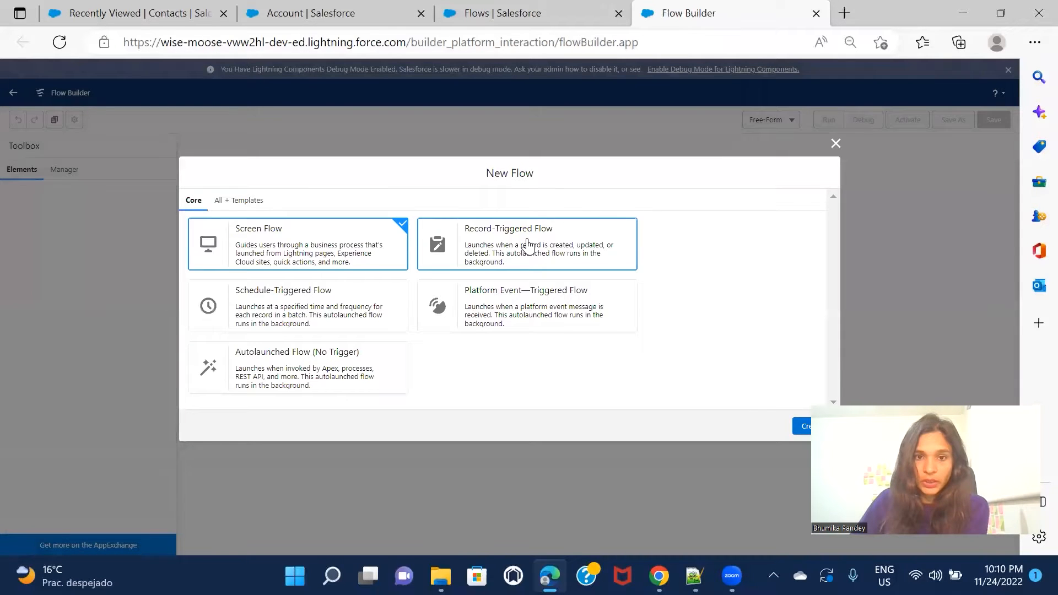
{"action": "left_click", "coordinate": [527, 243]}
{"action": "left_click", "coordinate": [800, 426]}
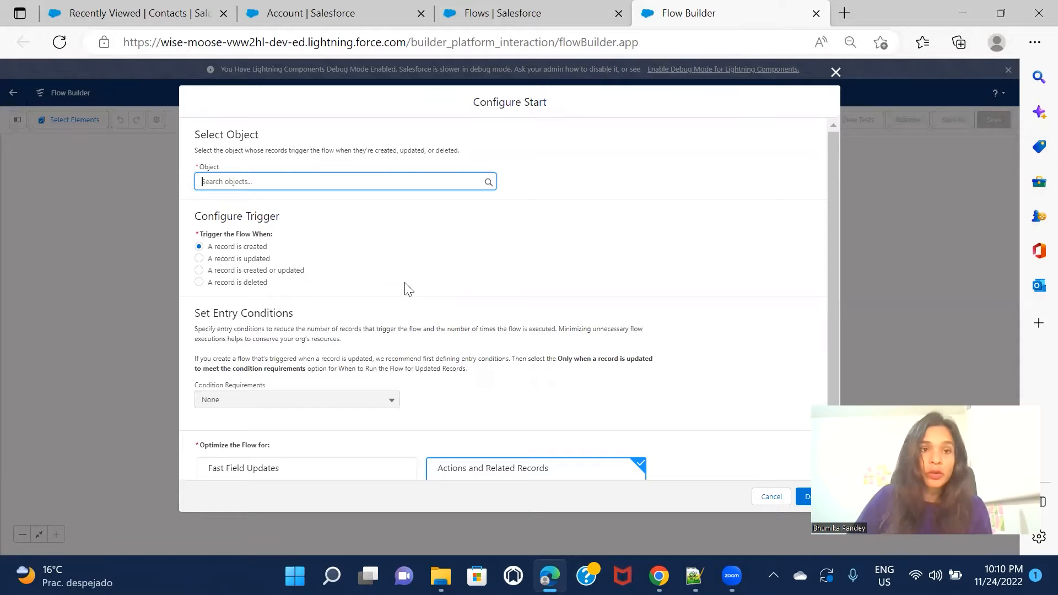
Start a new contact in the Service app to view the record type choices
{"action": "left_click", "coordinate": [194, 14]}
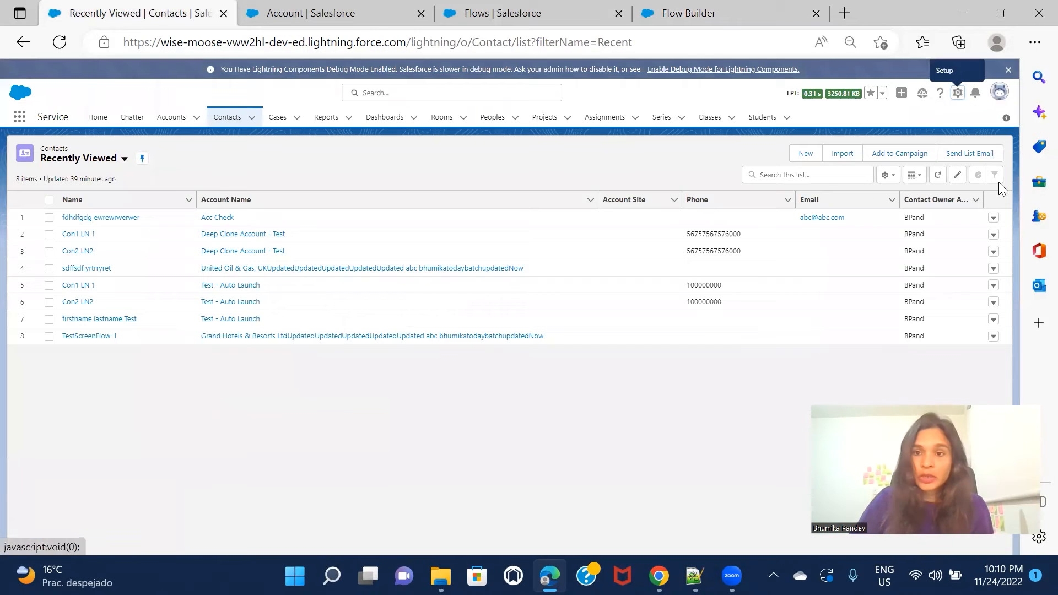
{"action": "left_click", "coordinate": [233, 116]}
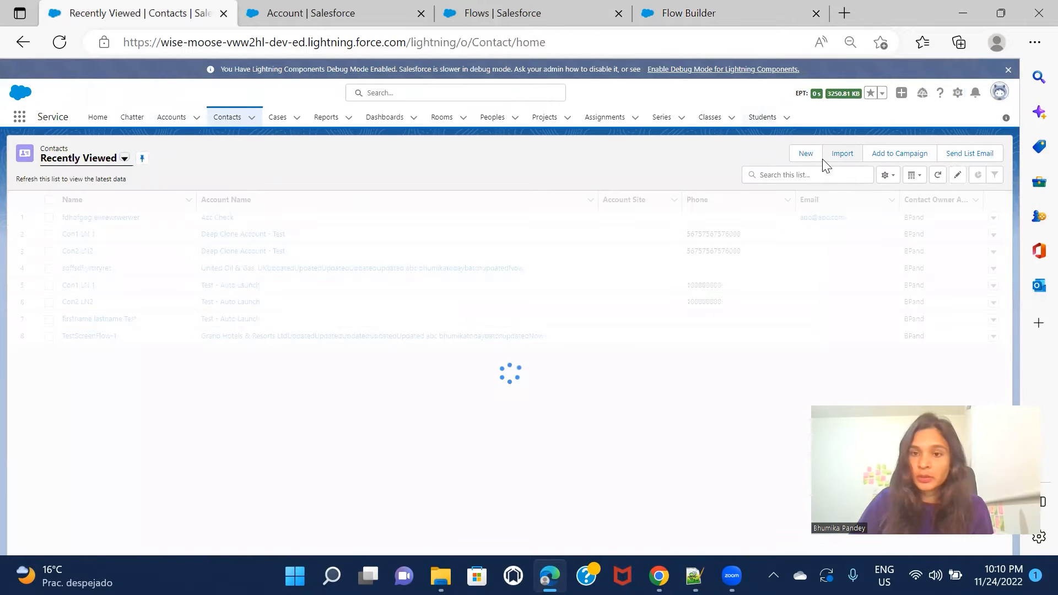
{"action": "left_click", "coordinate": [807, 155]}
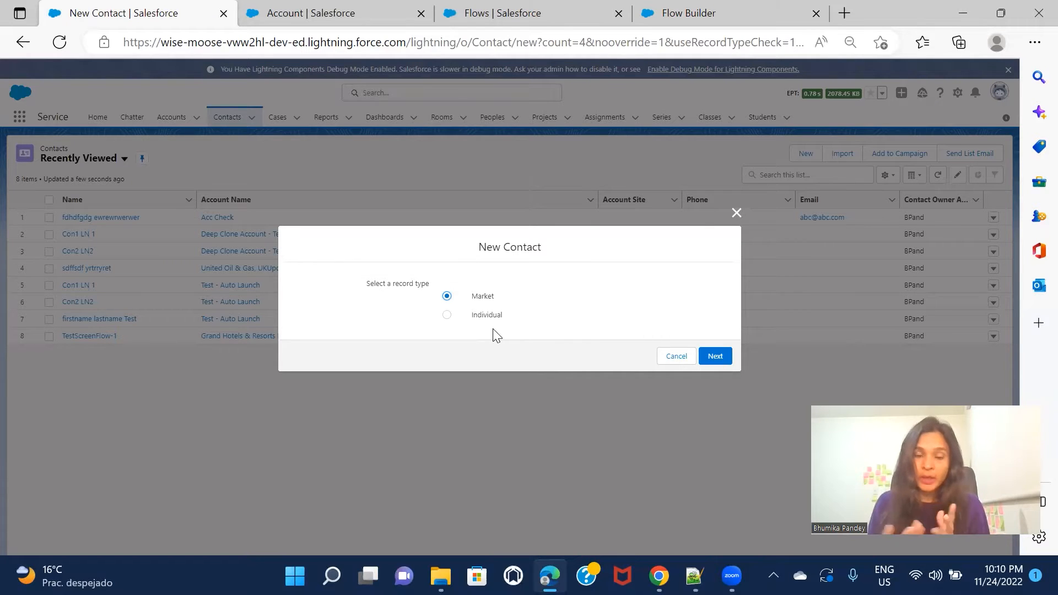
Return to the new flow's start configuration and set Contact as the object that triggers it
{"action": "left_click", "coordinate": [695, 8]}
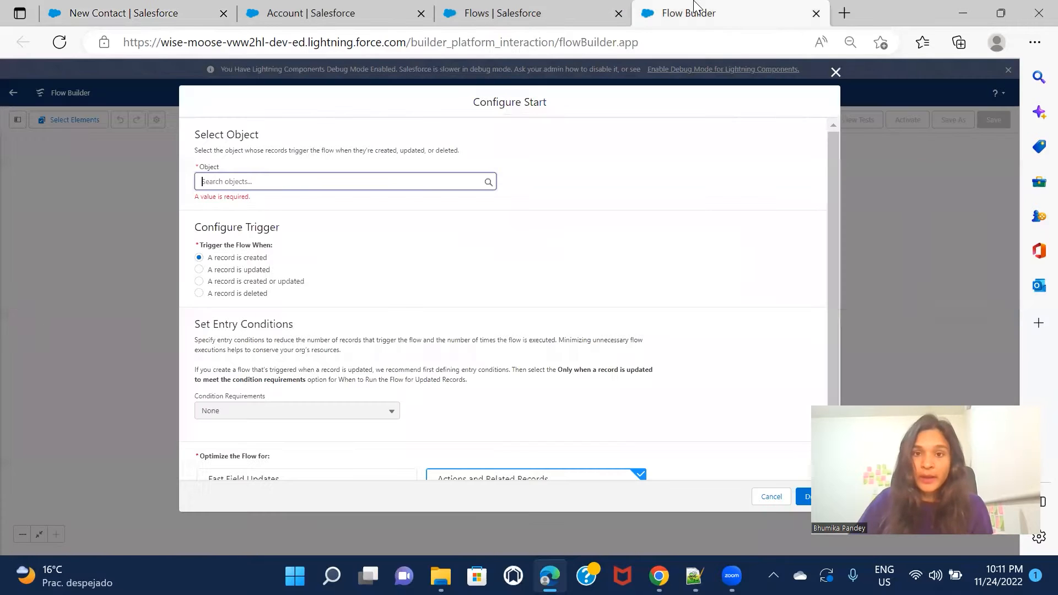
{"action": "left_click_drag", "start_coordinate": [693, 8], "coordinate": [424, 13]}
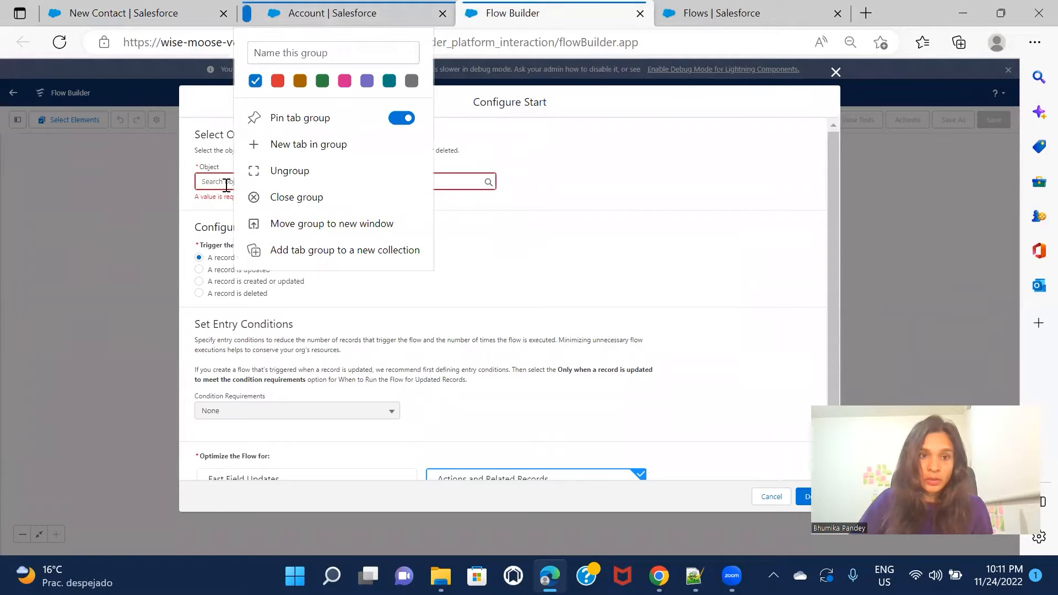
{"action": "left_click", "coordinate": [467, 183]}
{"action": "type", "text": "Cont"}
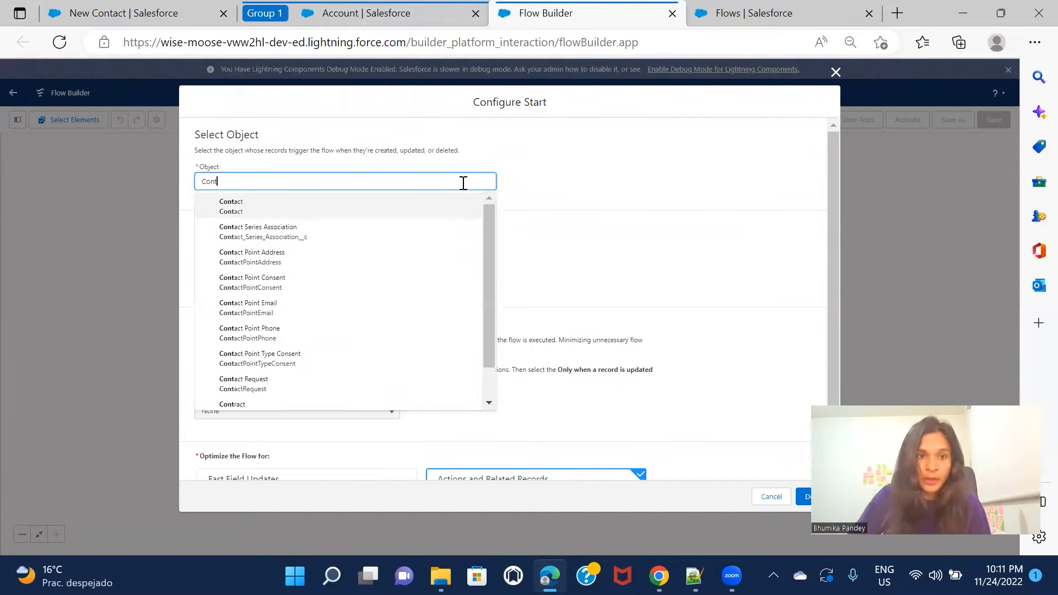
{"action": "left_click", "coordinate": [410, 206]}
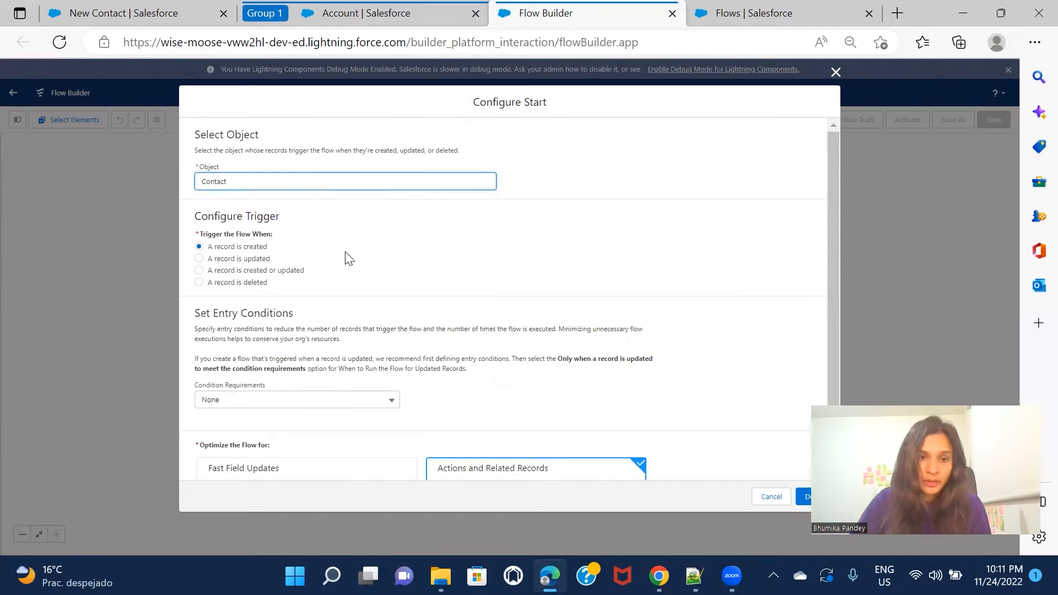
Require all entry conditions to be met and add a condition that AccountId Is Null equals $GlobalConstant.False
{"action": "scroll", "coordinate": [331, 358], "scroll_direction": "down", "scroll_amount": 1}
{"action": "left_click", "coordinate": [316, 347]}
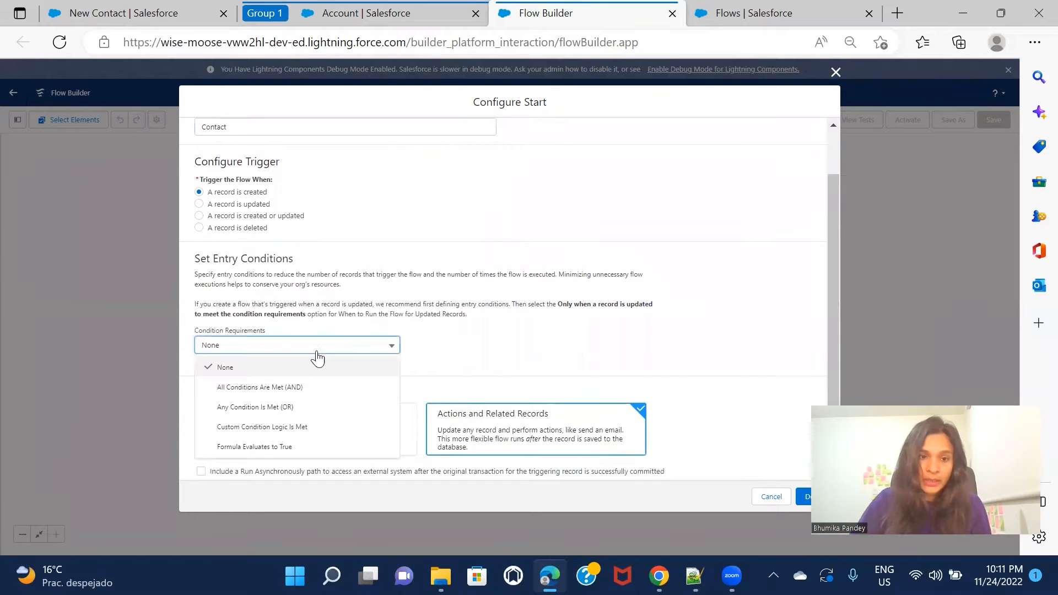
{"action": "left_click", "coordinate": [258, 387]}
{"action": "left_click", "coordinate": [378, 388]}
{"action": "type", "text": "Acc"}
{"action": "left_click", "coordinate": [297, 314]}
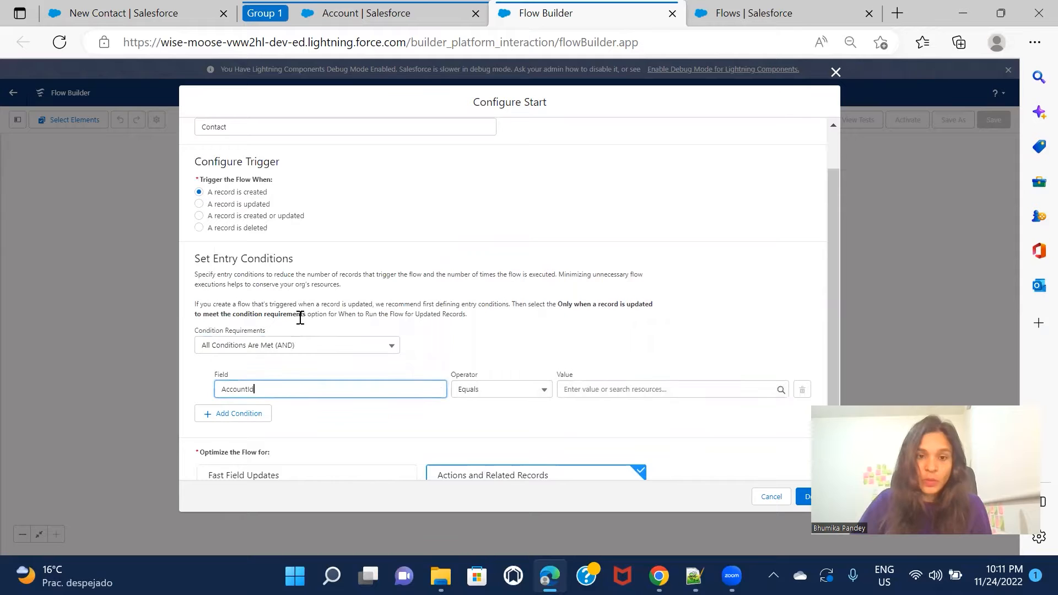
{"action": "left_click", "coordinate": [532, 391]}
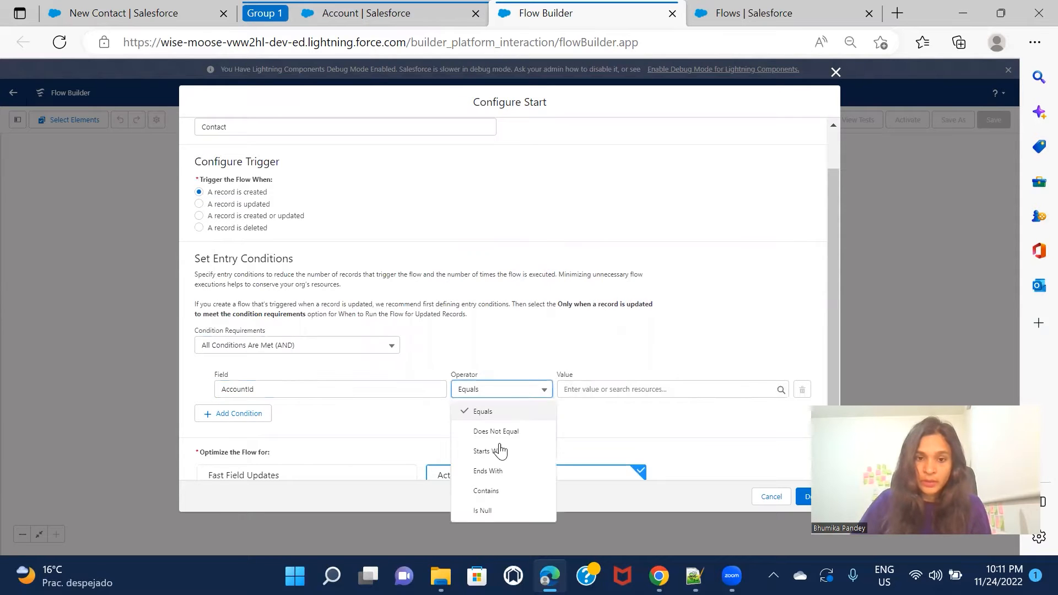
{"action": "left_click", "coordinate": [497, 511]}
{"action": "left_click", "coordinate": [614, 392]}
{"action": "type", "text": "fa"}
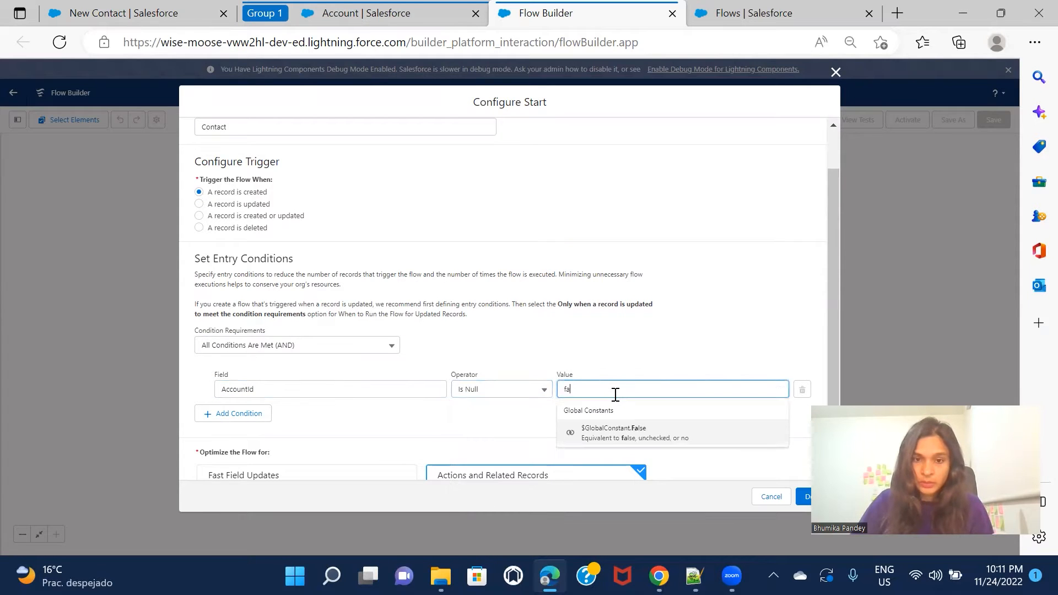
{"action": "left_click", "coordinate": [621, 435]}
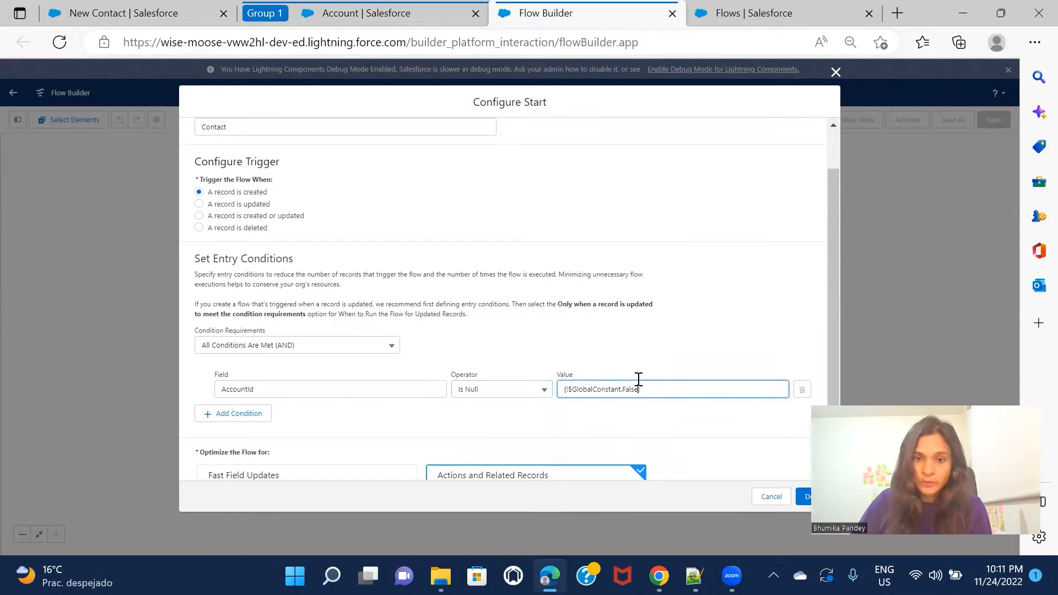
View the new contact form for the Market record type, and return to the flow's start configuration
{"action": "left_click", "coordinate": [74, 14]}
{"action": "left_click", "coordinate": [719, 355]}
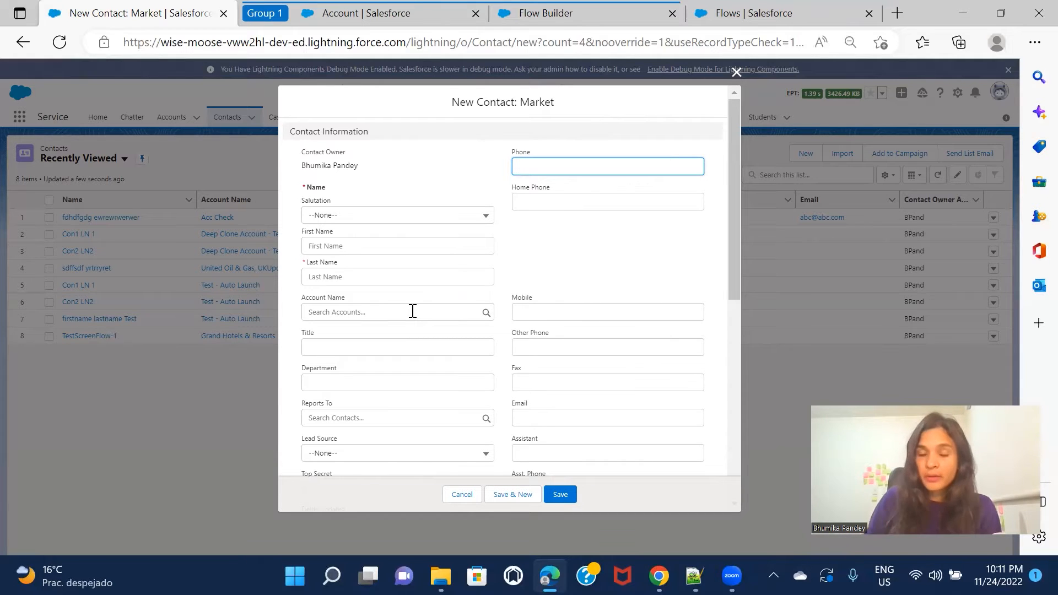
{"action": "left_click", "coordinate": [563, 17]}
Review and complete the start configuration for created Contact records, keeping it optimized for Actions and Related Records
{"action": "scroll", "coordinate": [422, 380], "scroll_direction": "down", "scroll_amount": 2}
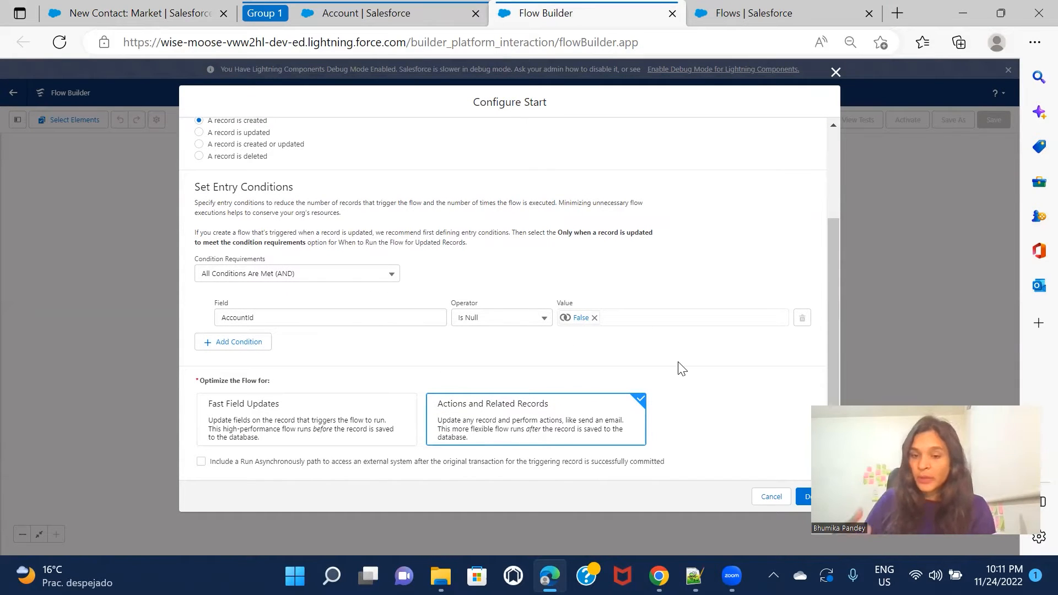
{"action": "scroll", "coordinate": [681, 368], "scroll_direction": "up", "scroll_amount": 3}
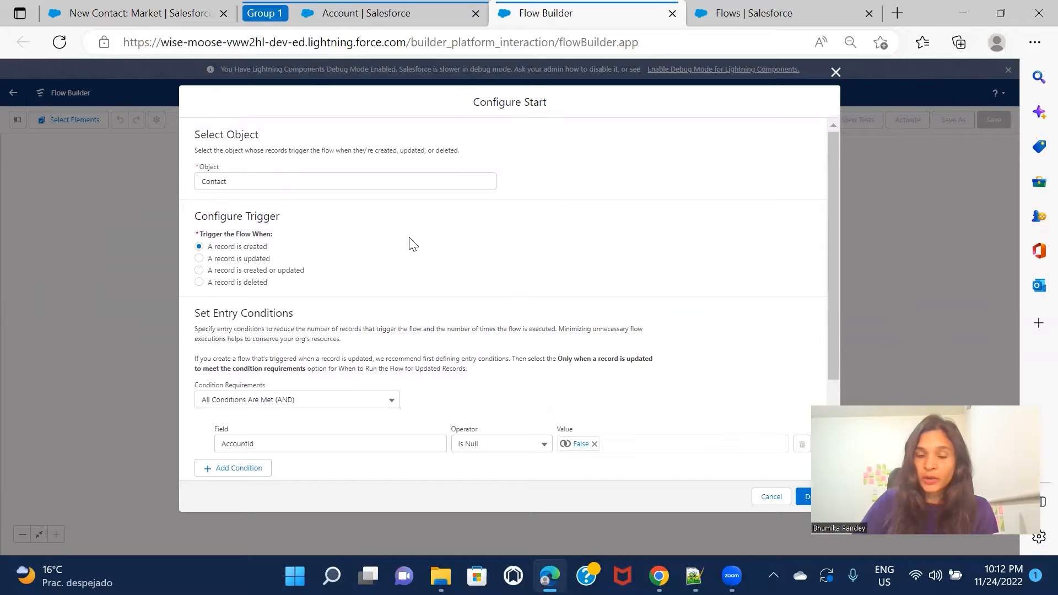
{"action": "scroll", "coordinate": [617, 303], "scroll_direction": "down", "scroll_amount": 1}
{"action": "scroll", "coordinate": [617, 303], "scroll_direction": "down", "scroll_amount": 3}
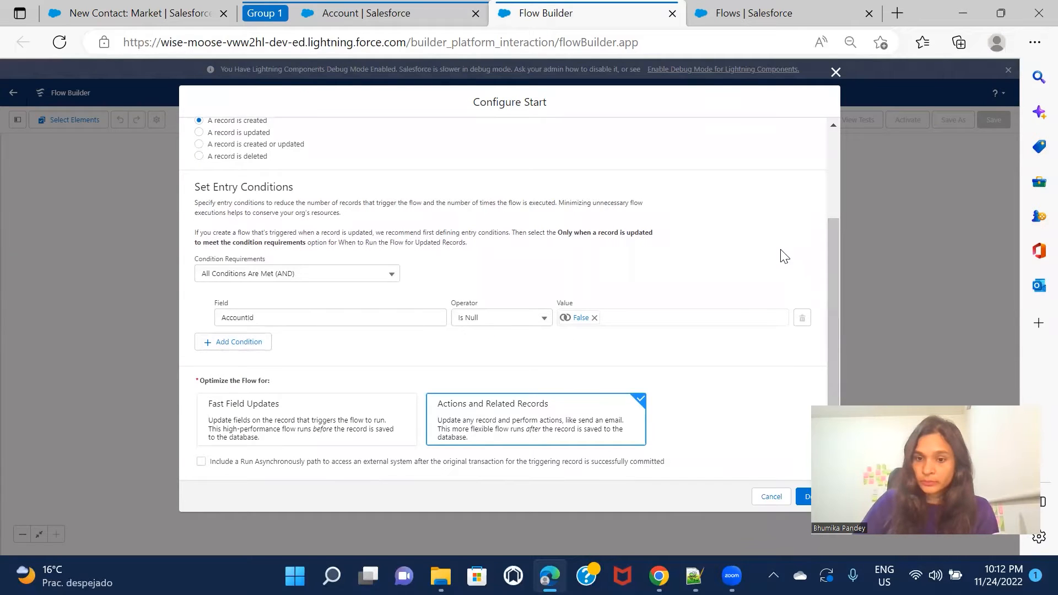
{"action": "left_click", "coordinate": [804, 496]}
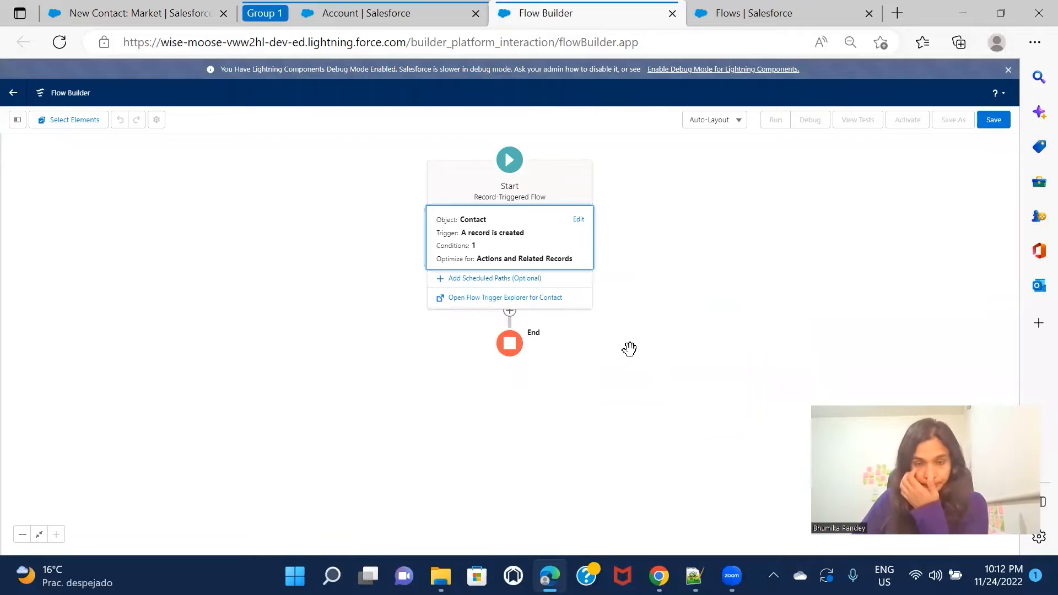
Try to add a Decision element whose outcome condition compares $Record > Record Type ID using Equals
{"action": "left_click", "coordinate": [510, 311]}
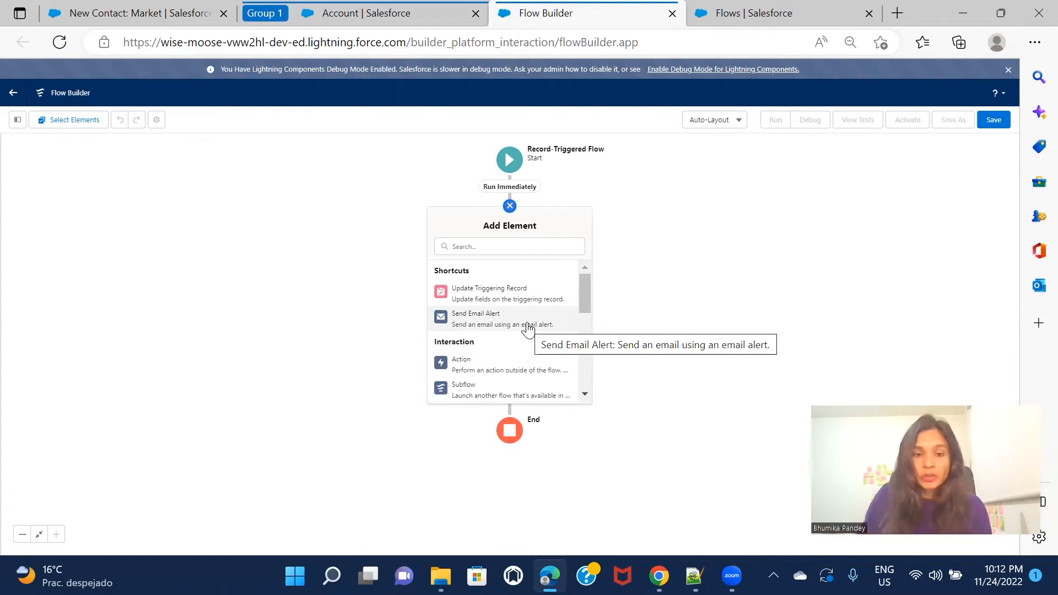
{"action": "scroll", "coordinate": [529, 328], "scroll_direction": "down", "scroll_amount": 3}
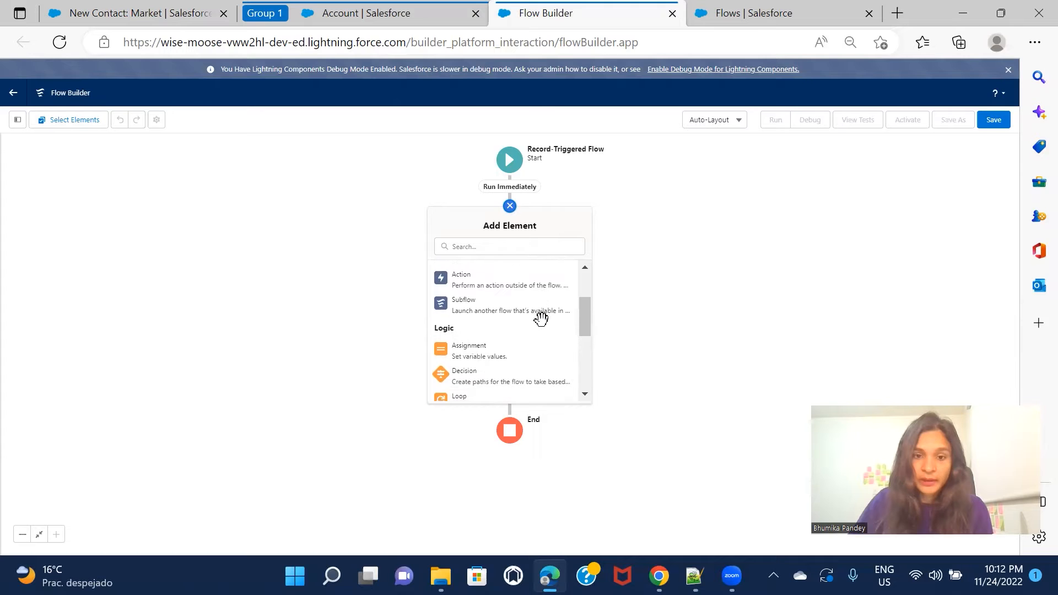
{"action": "left_click", "coordinate": [505, 373]}
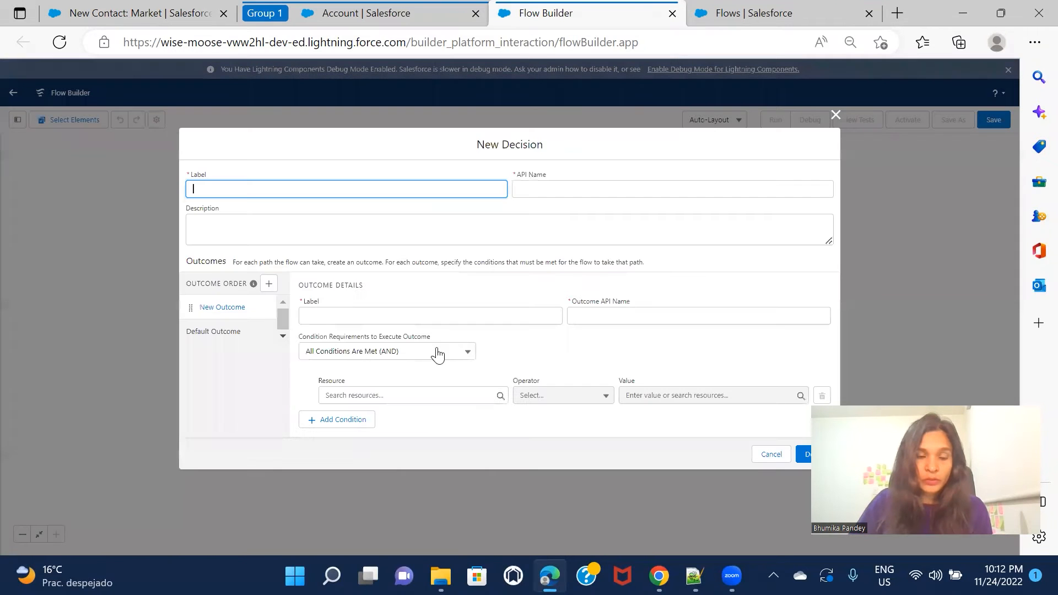
{"action": "left_click", "coordinate": [381, 395]}
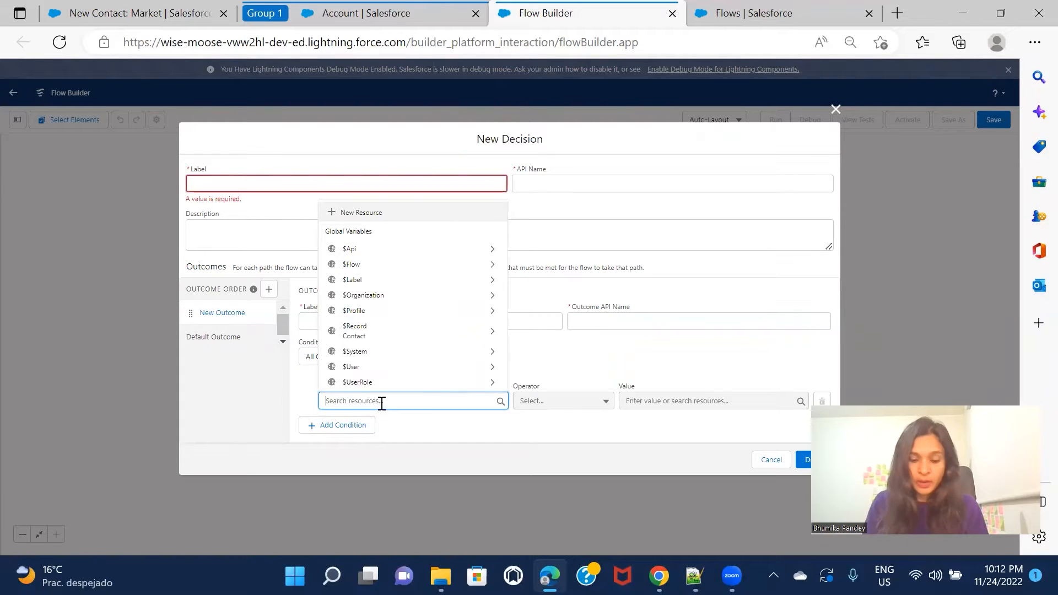
{"action": "type", "text": "Rec"}
{"action": "left_click", "coordinate": [385, 378]}
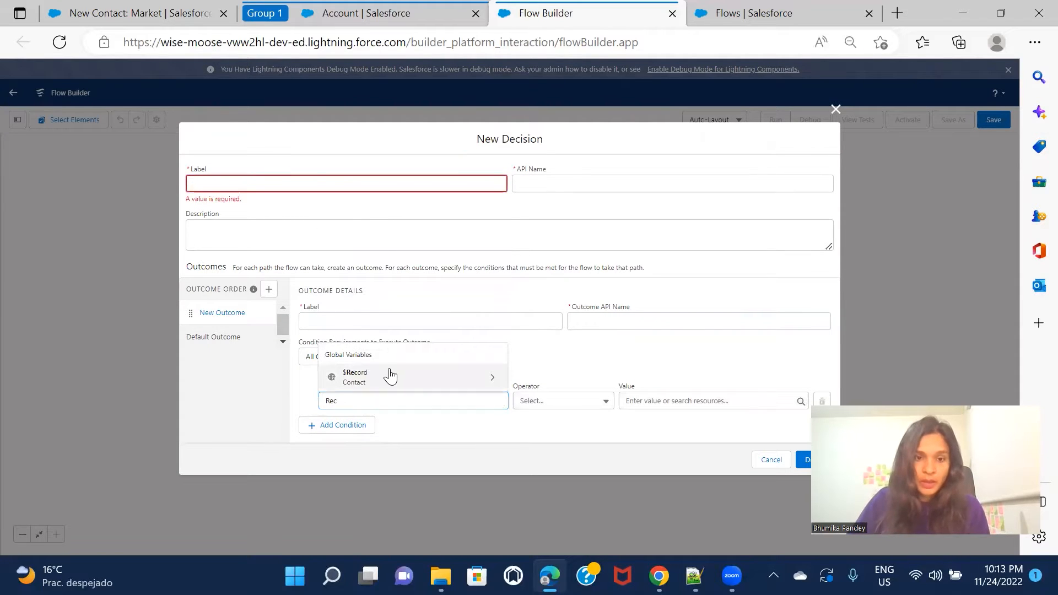
{"action": "type", "text": "RecordTypeI"}
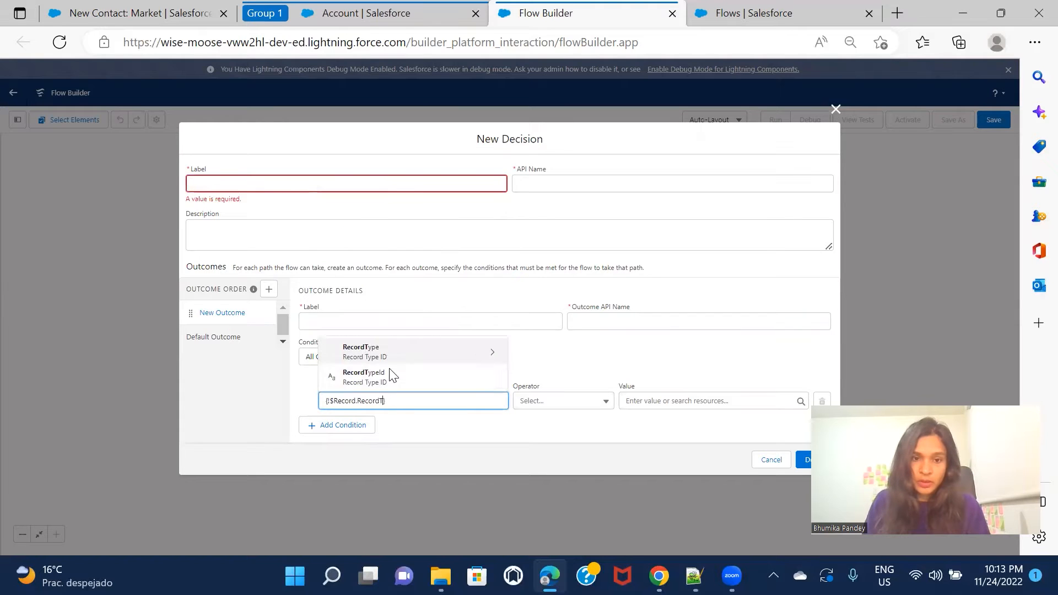
{"action": "left_click", "coordinate": [418, 377]}
{"action": "left_click", "coordinate": [688, 401]}
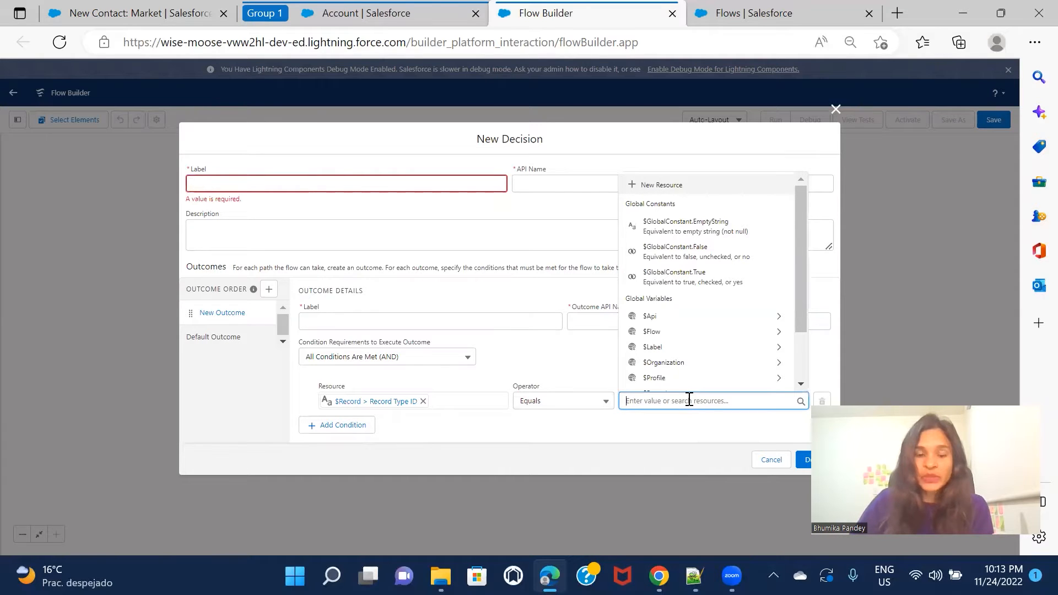
Close the unsaved Market contact form and open the Contact object's Market record type in Object Manager
{"action": "left_click", "coordinate": [144, 16]}
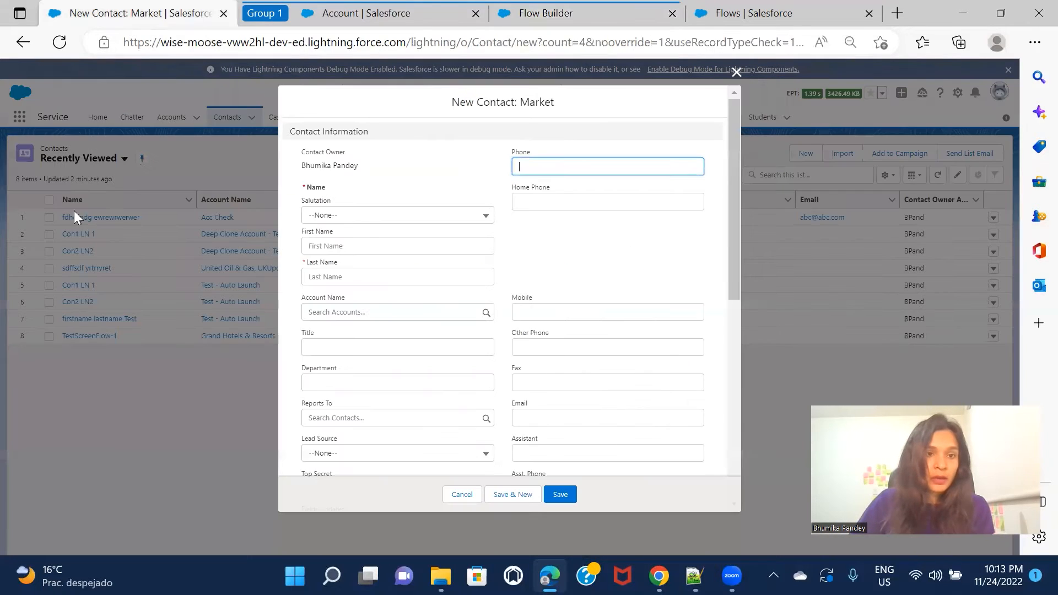
{"action": "left_click", "coordinate": [733, 72]}
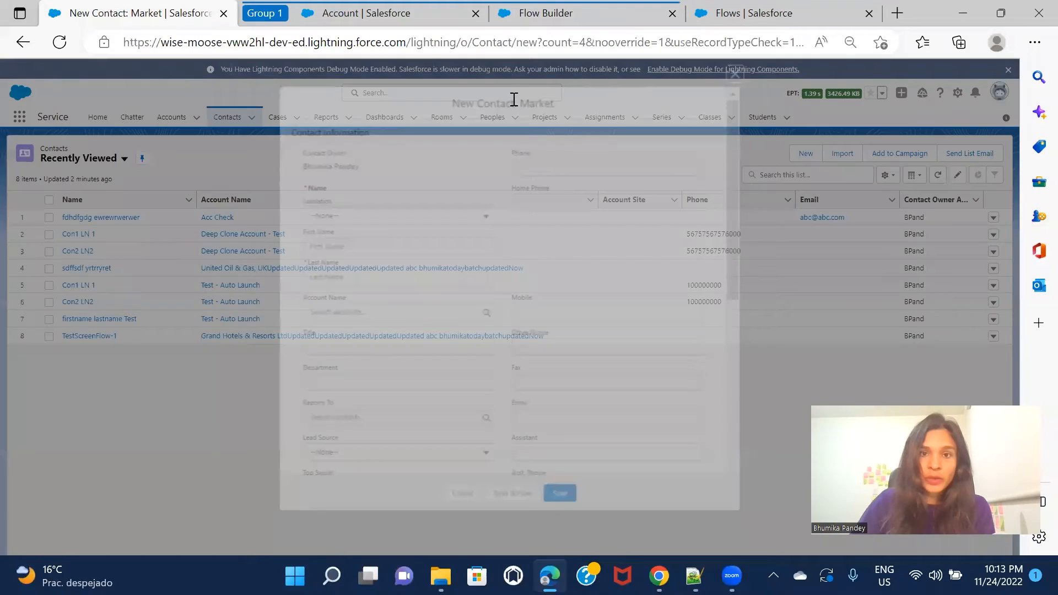
{"action": "left_click", "coordinate": [402, 20]}
{"action": "left_click", "coordinate": [102, 149]}
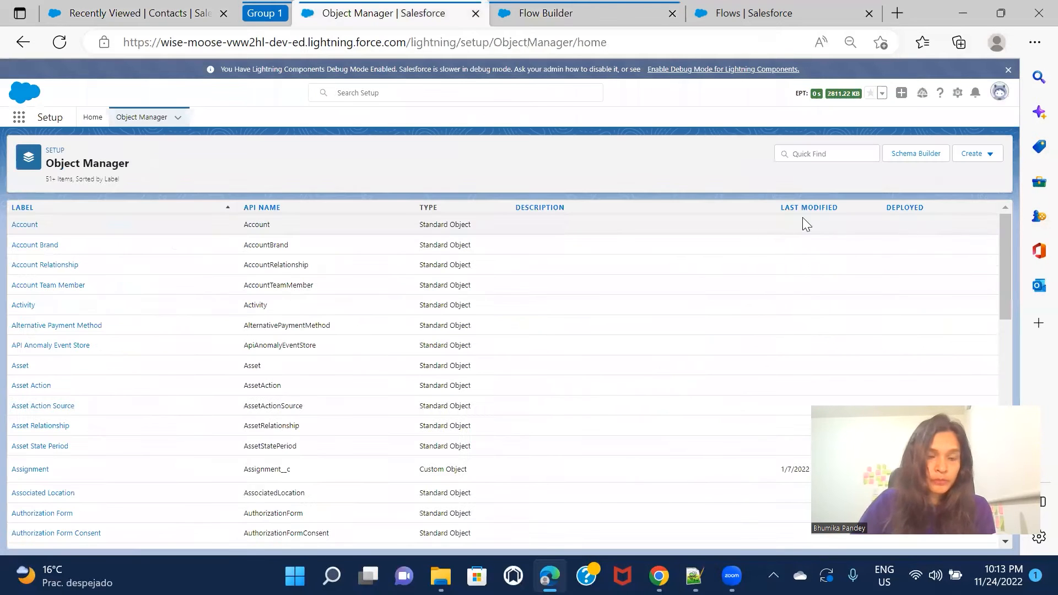
{"action": "left_click", "coordinate": [839, 146]}
{"action": "type", "text": "cont"}
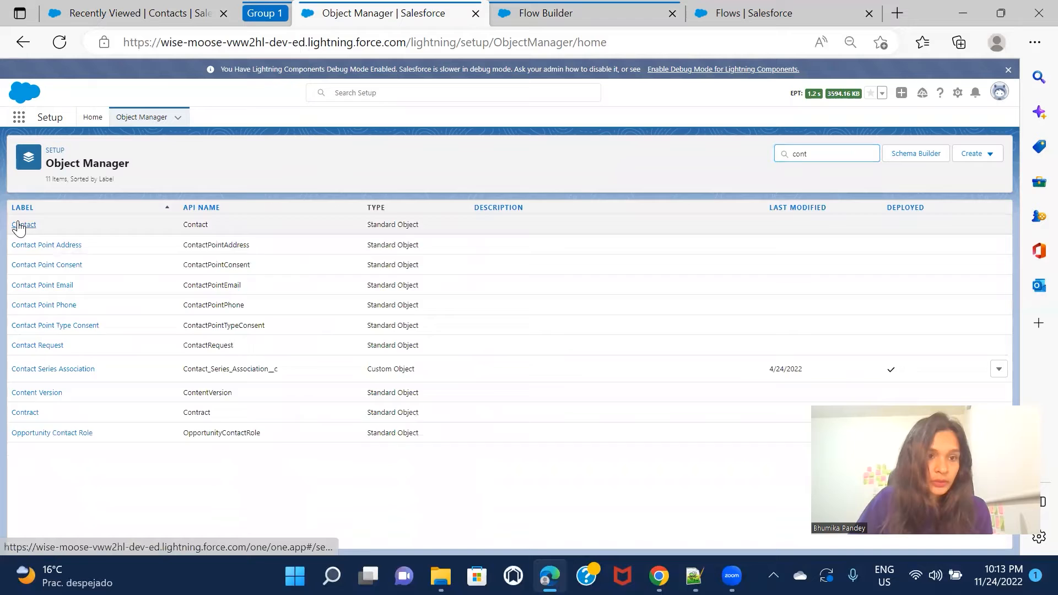
{"action": "left_click", "coordinate": [20, 226]}
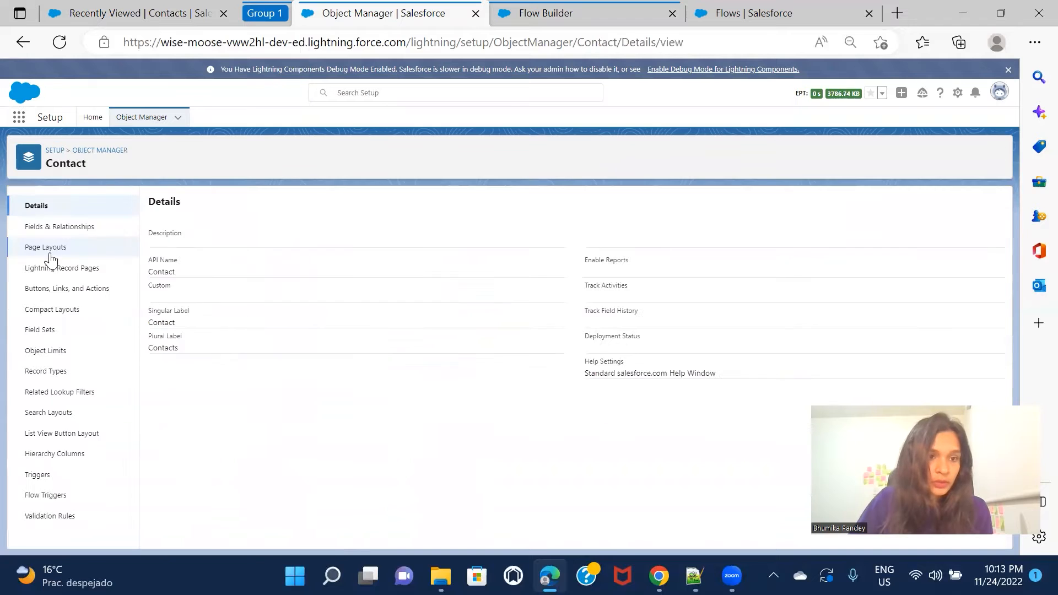
{"action": "left_click", "coordinate": [48, 226]}
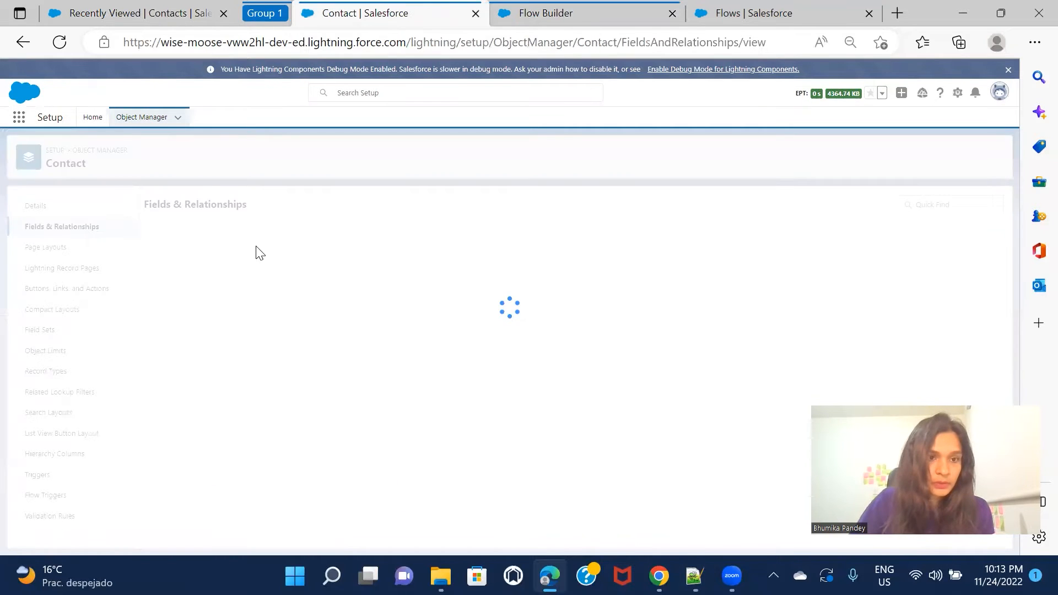
{"action": "left_click", "coordinate": [60, 378]}
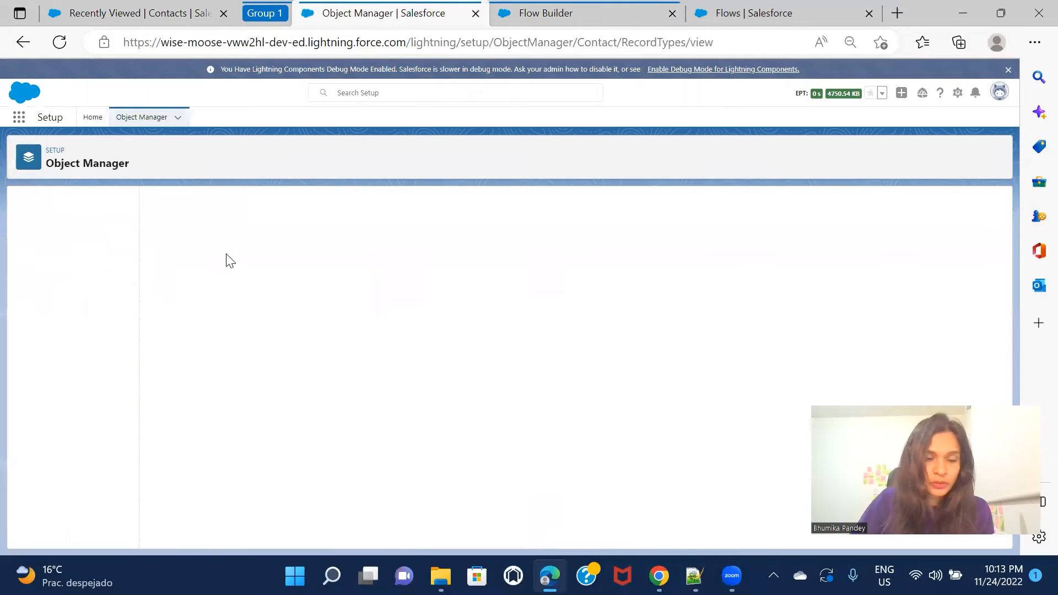
{"action": "left_click", "coordinate": [155, 279]}
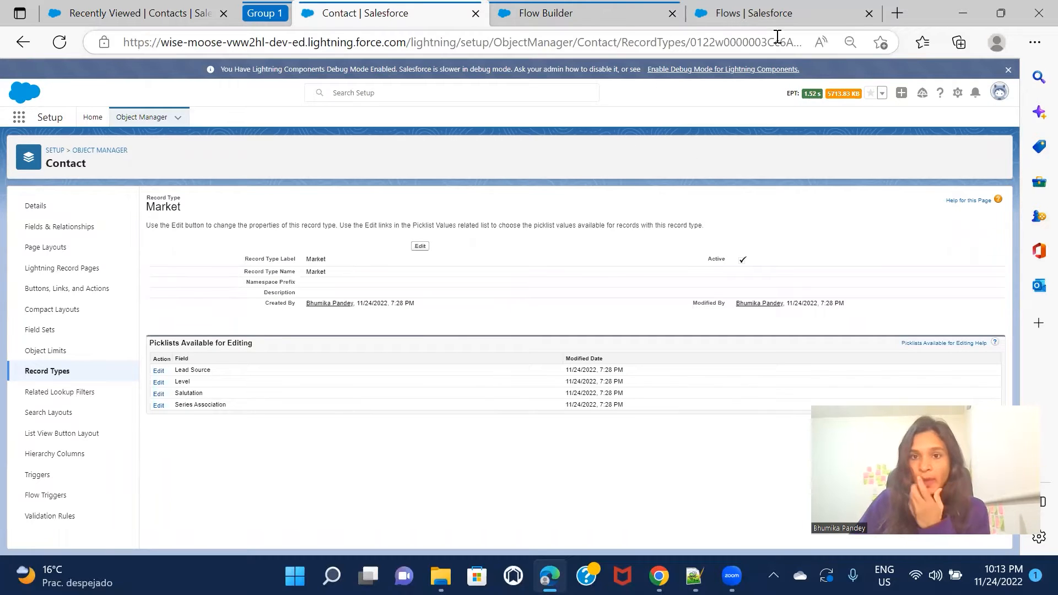
Examine the Market record type's ID in its page address, comparing with the contacts list and the unfinished decision
{"action": "double_click", "coordinate": [739, 43]}
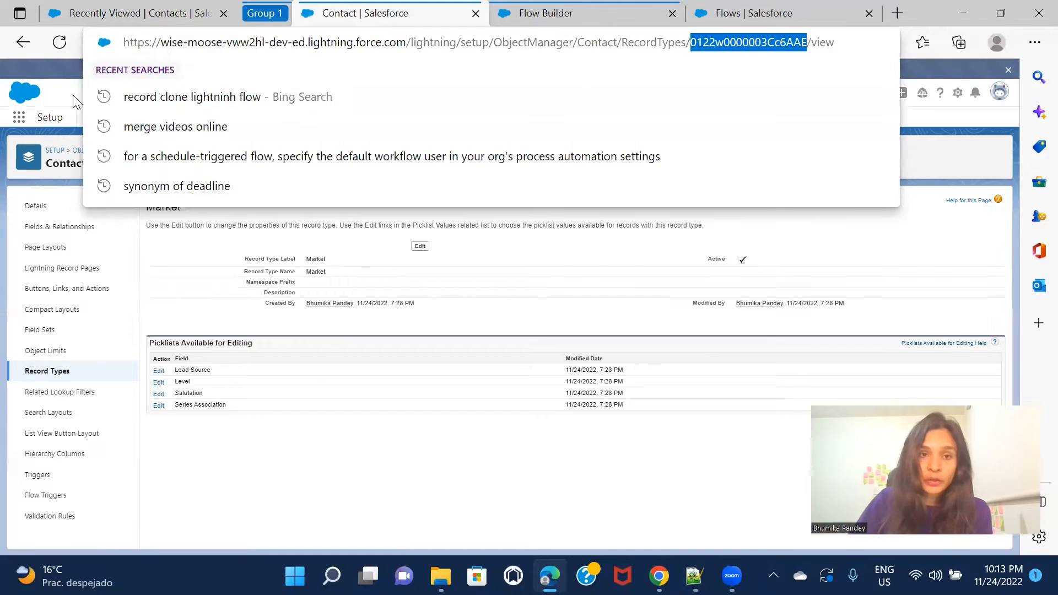
{"action": "left_click", "coordinate": [893, 256]}
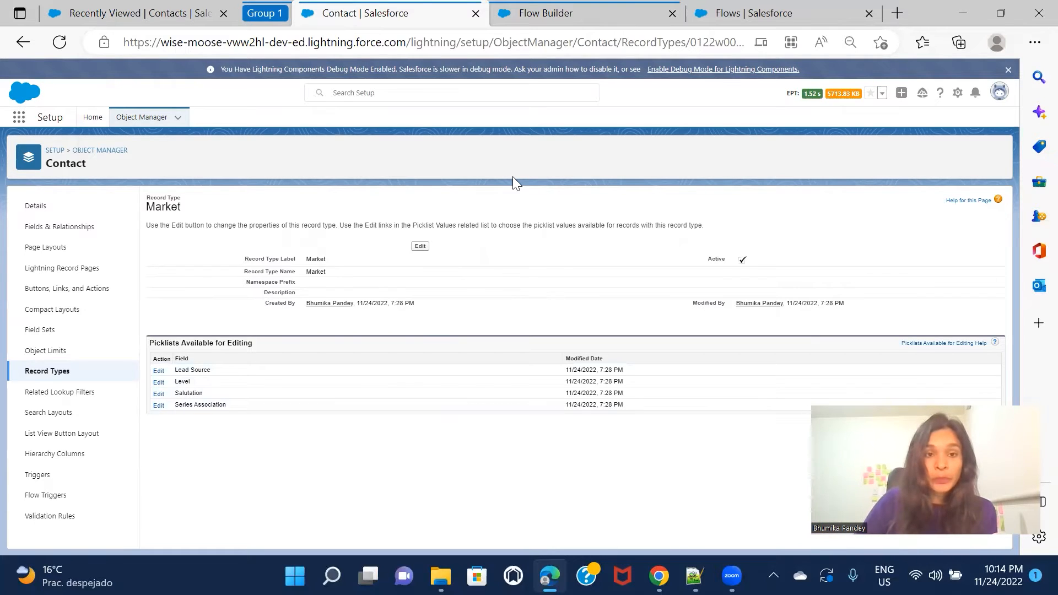
{"action": "left_click", "coordinate": [95, 19]}
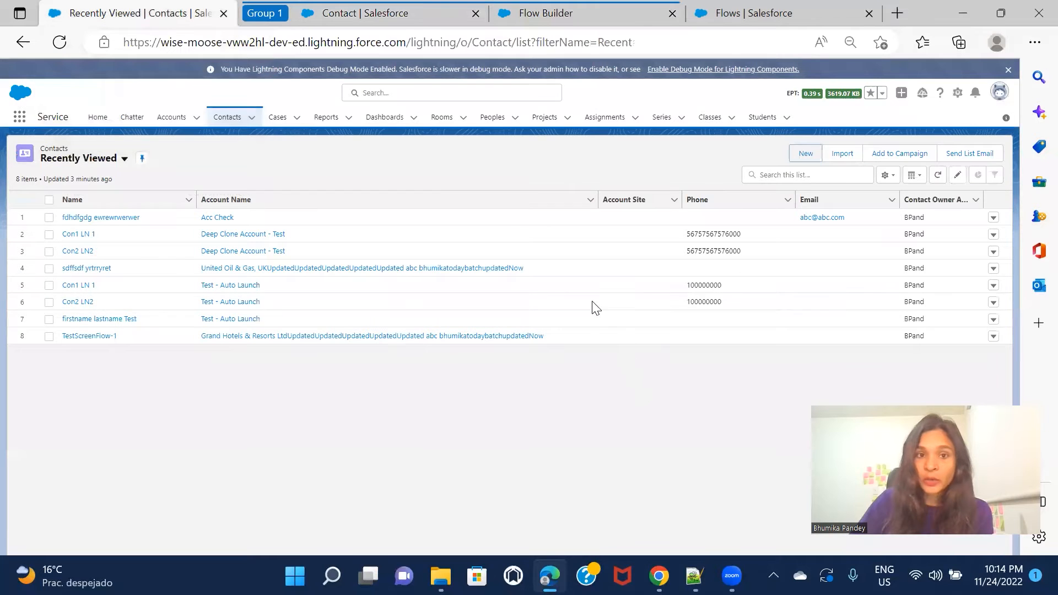
{"action": "left_click", "coordinate": [555, 18]}
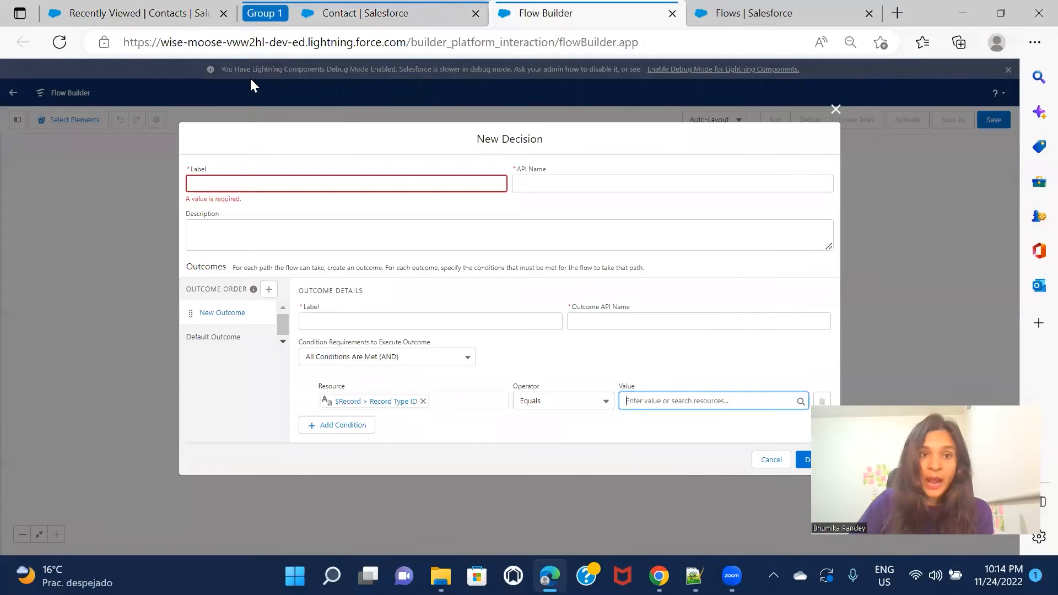
{"action": "left_click", "coordinate": [113, 17]}
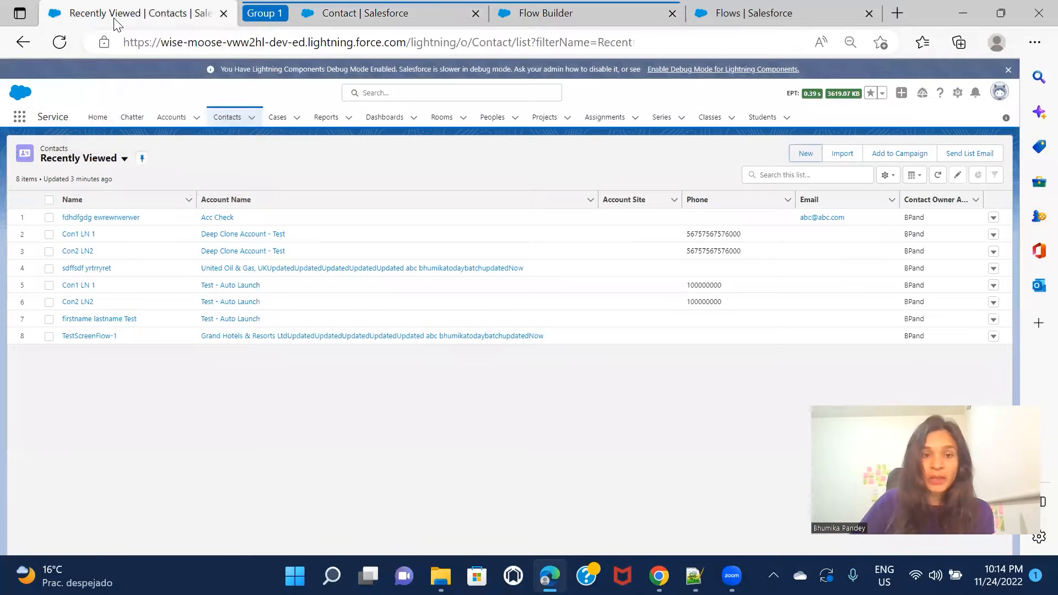
{"action": "left_click", "coordinate": [356, 13]}
{"action": "double_click", "coordinate": [705, 47]}
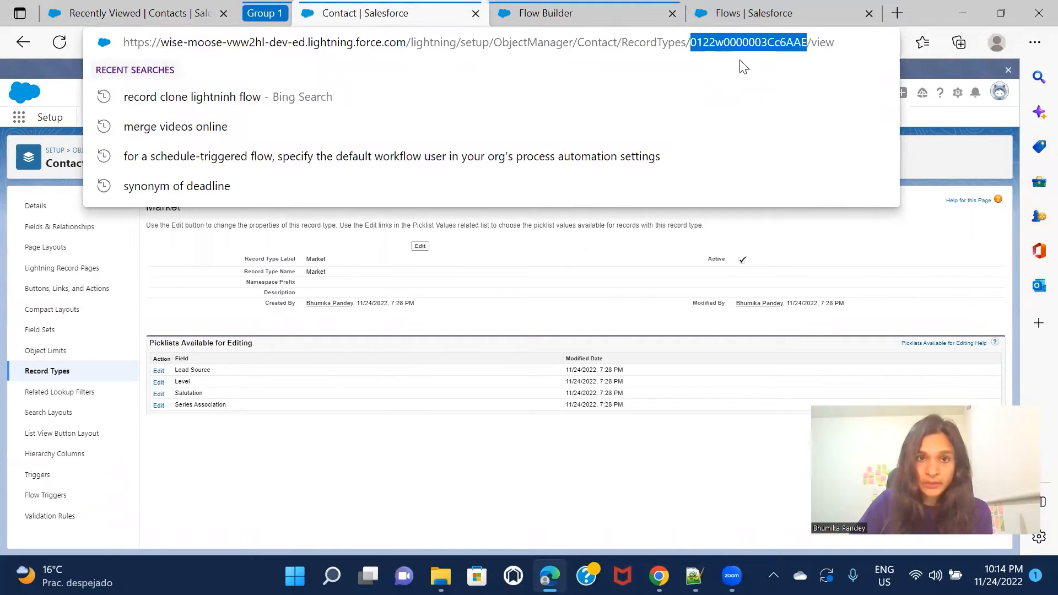
{"action": "left_click", "coordinate": [863, 247]}
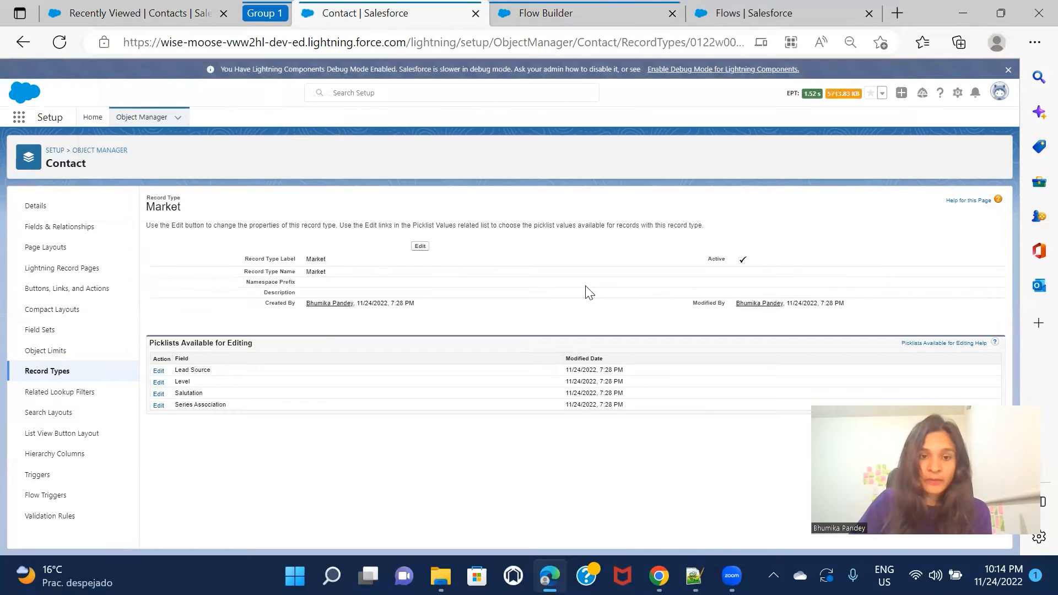
Copy the Market record type's name and discard the unfinished decision in the flow
{"action": "double_click", "coordinate": [316, 271]}
{"action": "key", "text": "ctrl+c"}
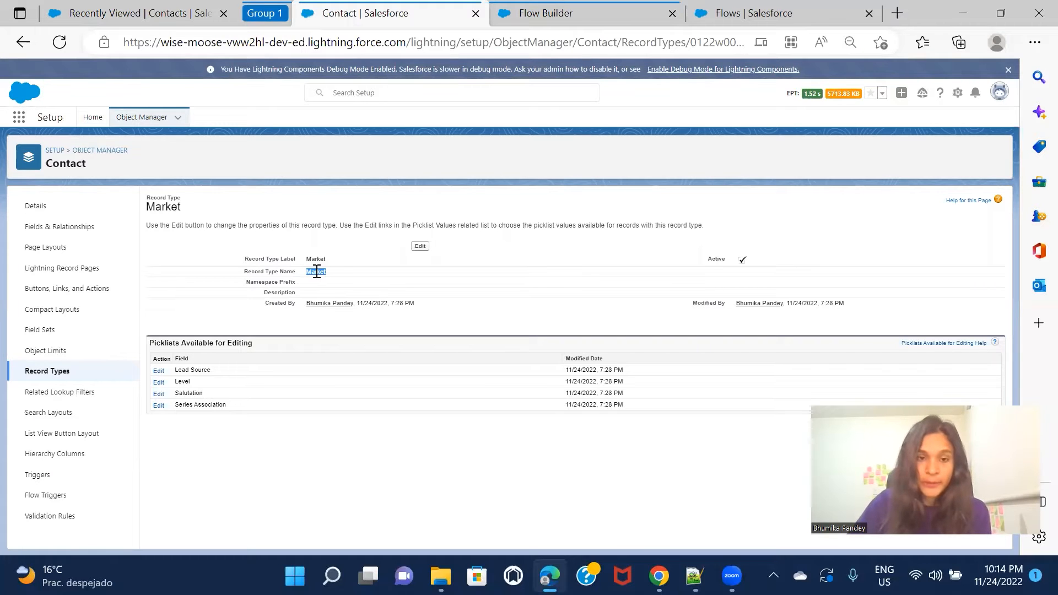
{"action": "left_click", "coordinate": [570, 22]}
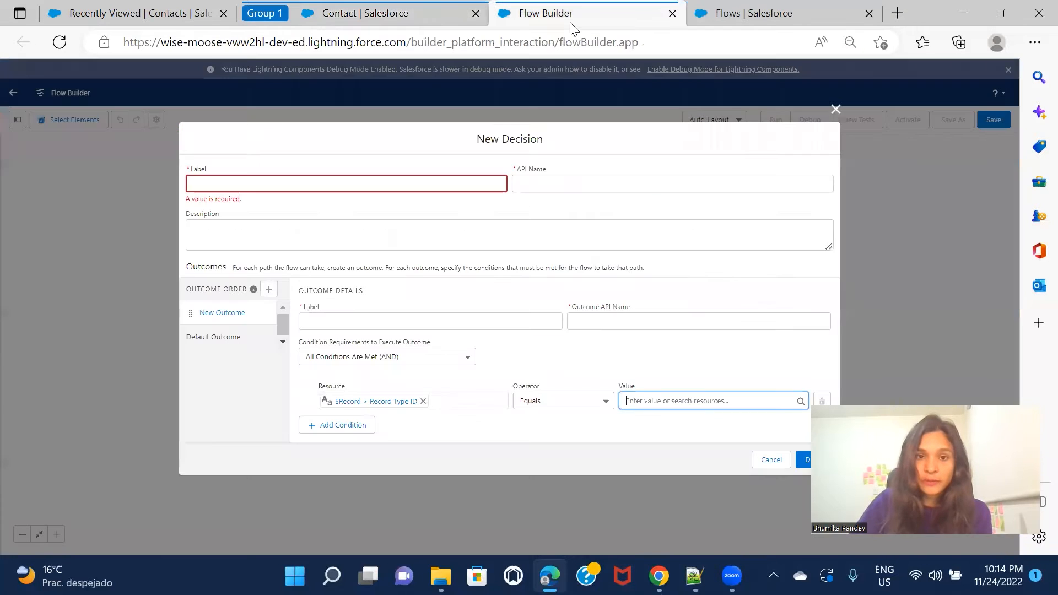
{"action": "left_click", "coordinate": [835, 110]}
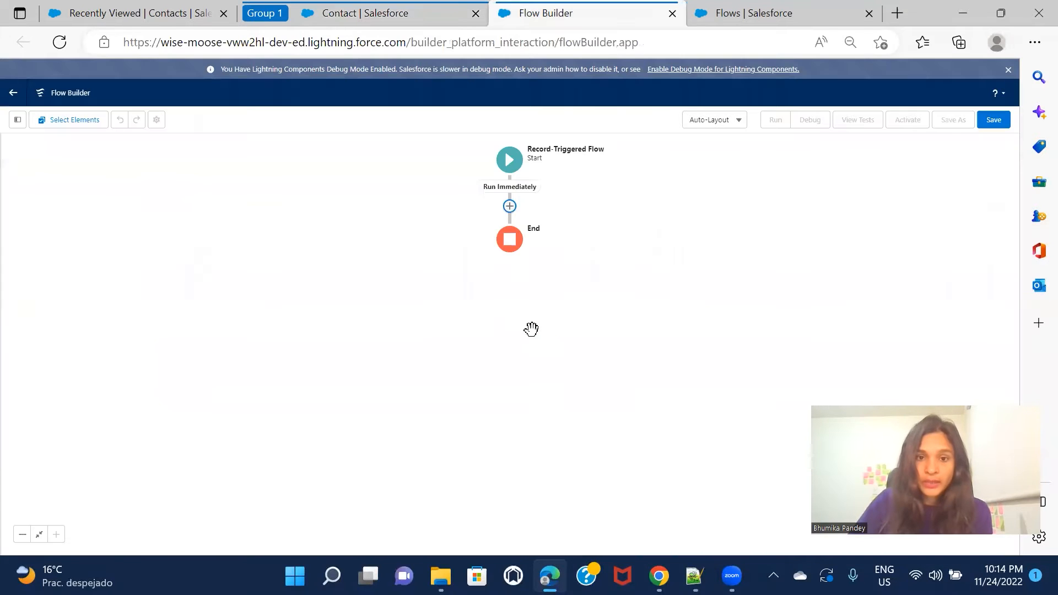
Add a Get Records element right after the flow's start, labelled Get Market Record Type Id
{"action": "left_click", "coordinate": [509, 207]}
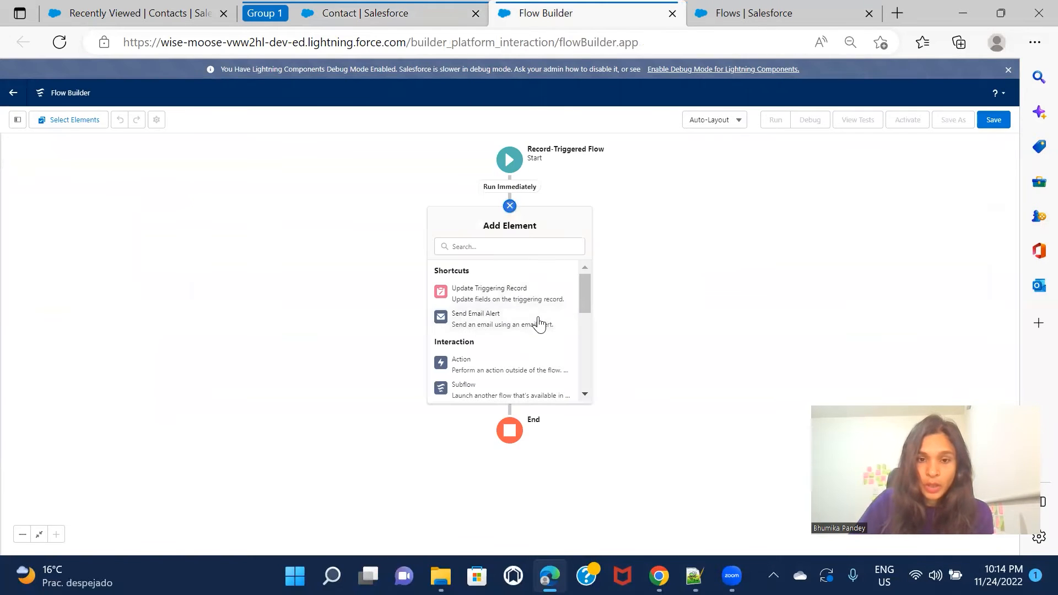
{"action": "scroll", "coordinate": [538, 331], "scroll_direction": "down", "scroll_amount": 1}
{"action": "scroll", "coordinate": [539, 330], "scroll_direction": "down", "scroll_amount": 4}
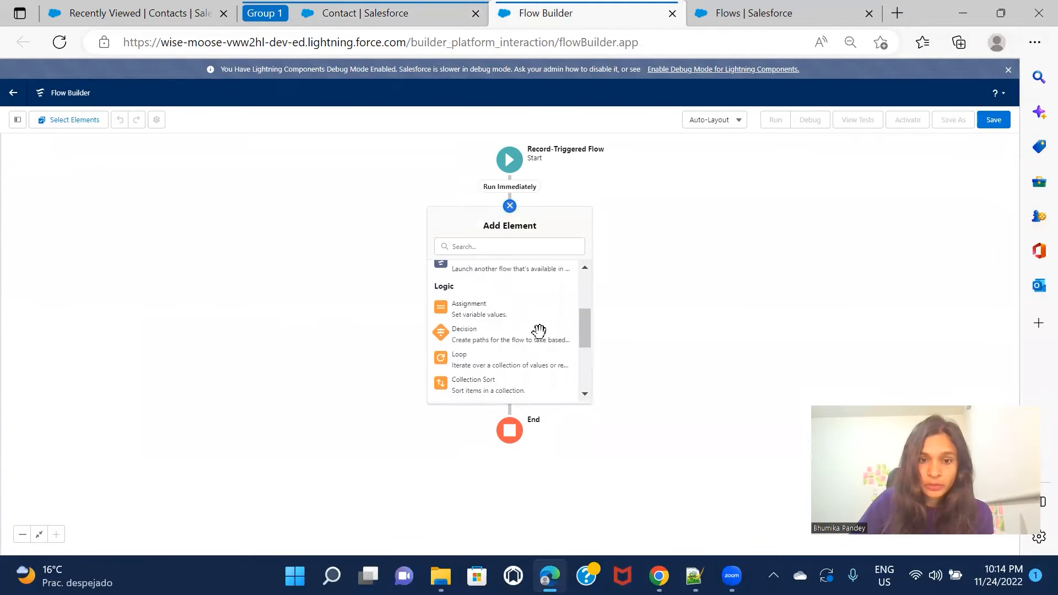
{"action": "scroll", "coordinate": [539, 330], "scroll_direction": "down", "scroll_amount": 1}
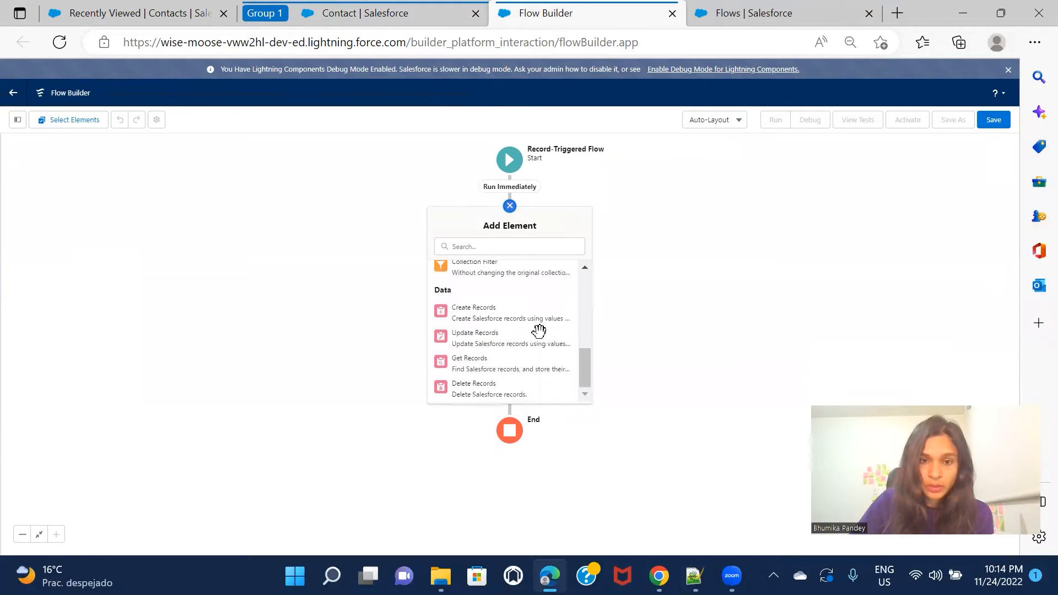
{"action": "left_click", "coordinate": [533, 366]}
{"action": "type", "text": "Get"}
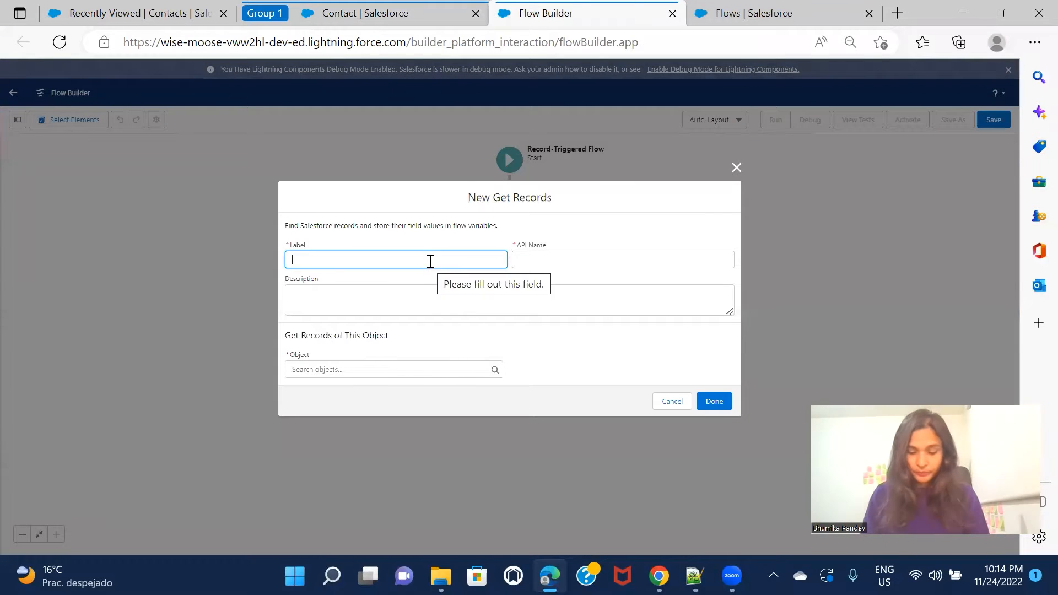
{"action": "type", "text": " Market Record Type Id"}
{"action": "left_click", "coordinate": [533, 279]}
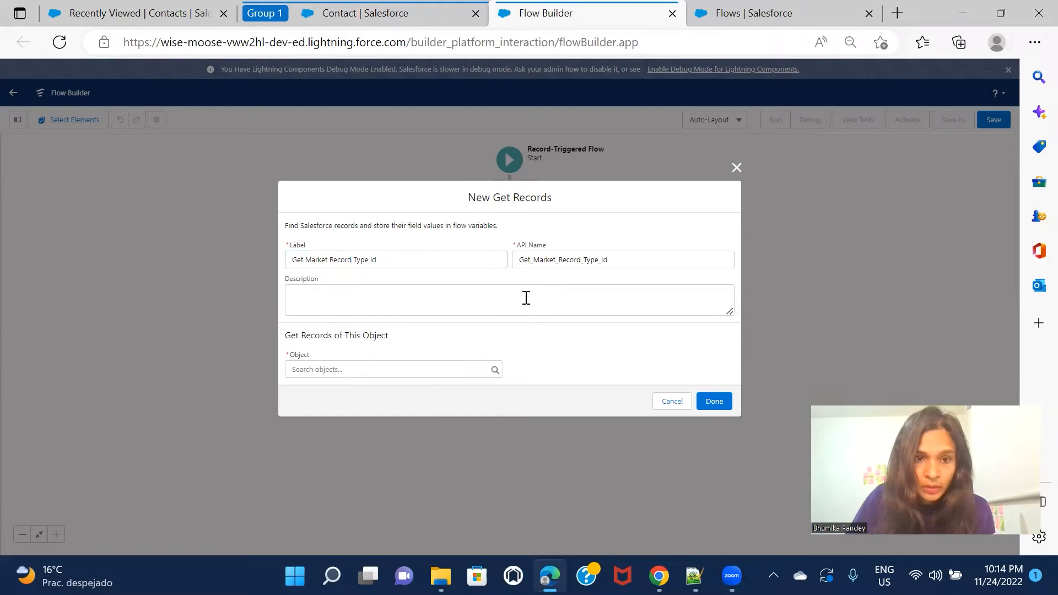
Set the Record Type object as the source for the Get Market Record Type Id element
{"action": "left_click", "coordinate": [362, 373]}
{"action": "type", "text": "Recor"}
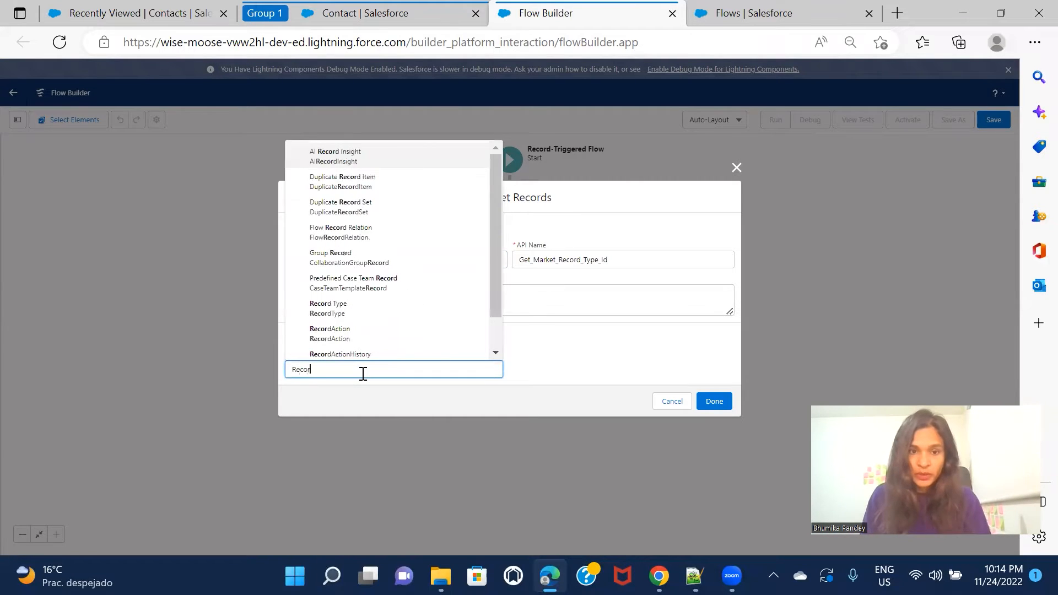
{"action": "type", "text": "dTyp"}
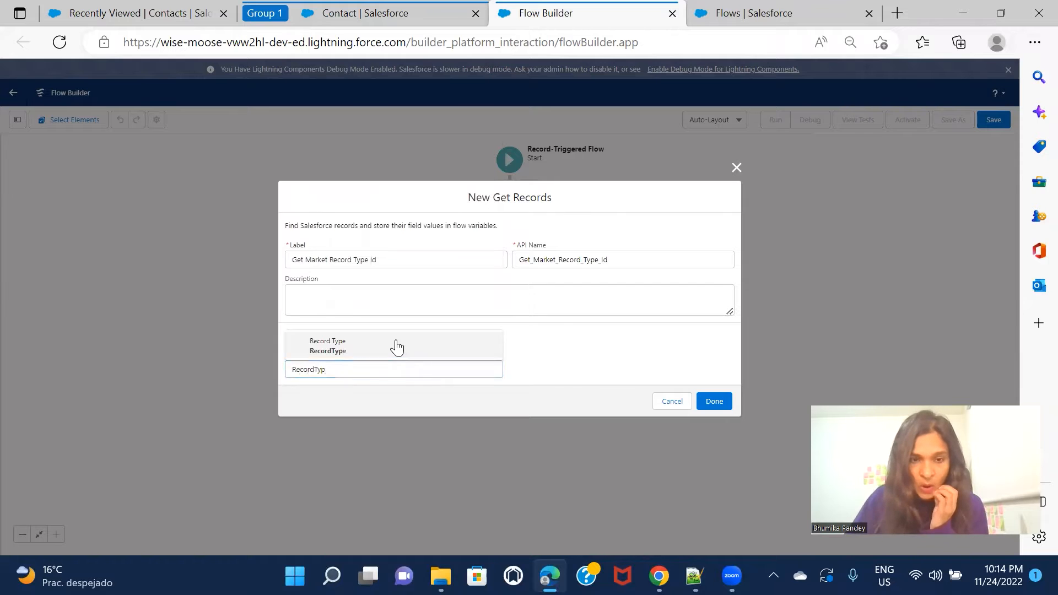
{"action": "left_click", "coordinate": [396, 347]}
{"action": "scroll", "coordinate": [519, 320], "scroll_direction": "down", "scroll_amount": 1}
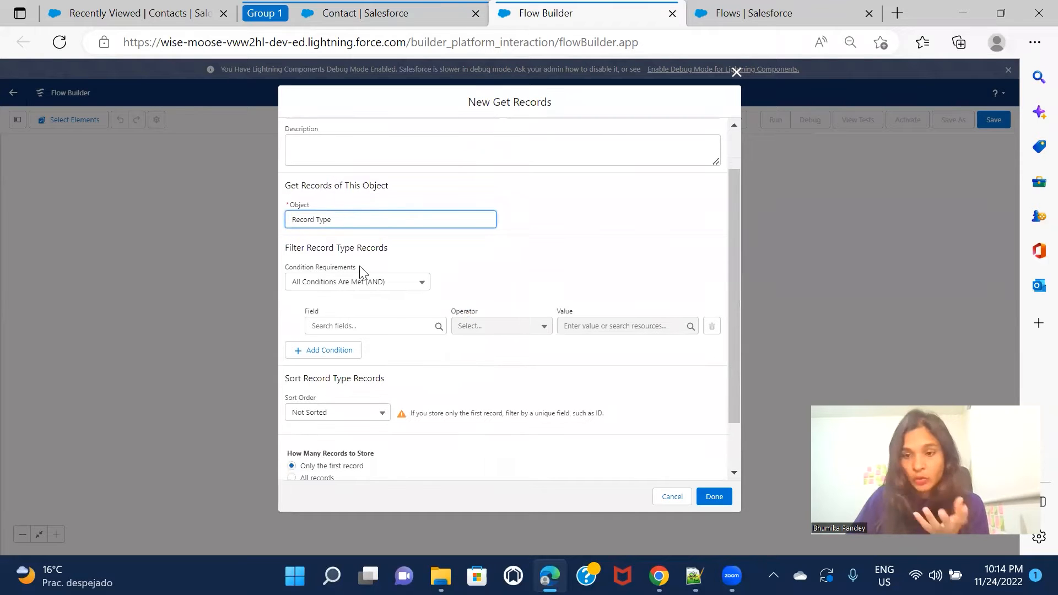
Filter the records by DeveloperName Equals Market, using the copied record type name, and finish the Get Records element
{"action": "left_click", "coordinate": [366, 326]}
{"action": "type", "text": "Dev"}
{"action": "left_click", "coordinate": [367, 351]}
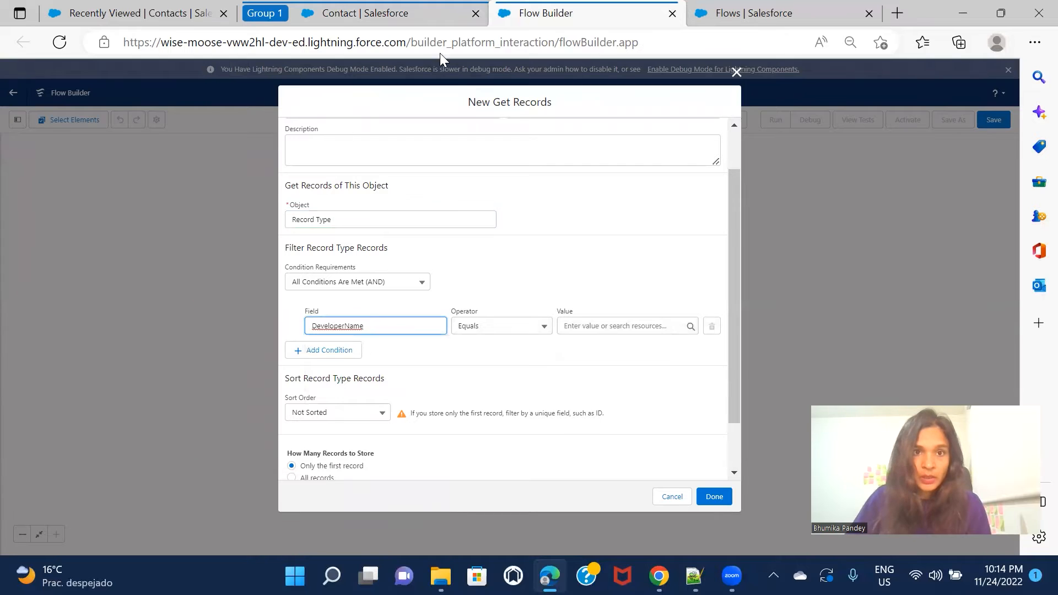
{"action": "left_click", "coordinate": [423, 24]}
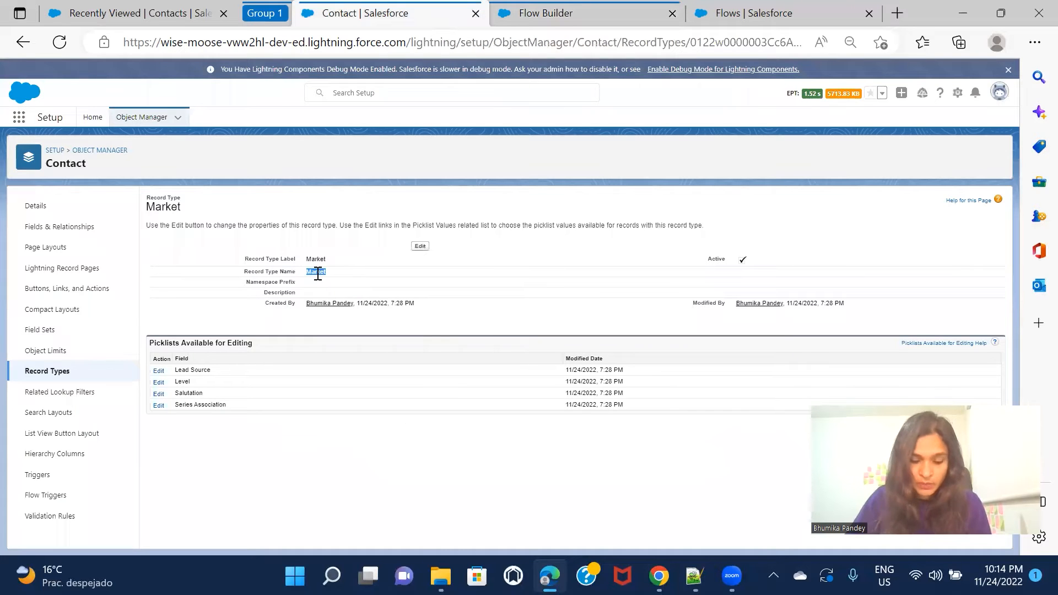
{"action": "left_click", "coordinate": [548, 16]}
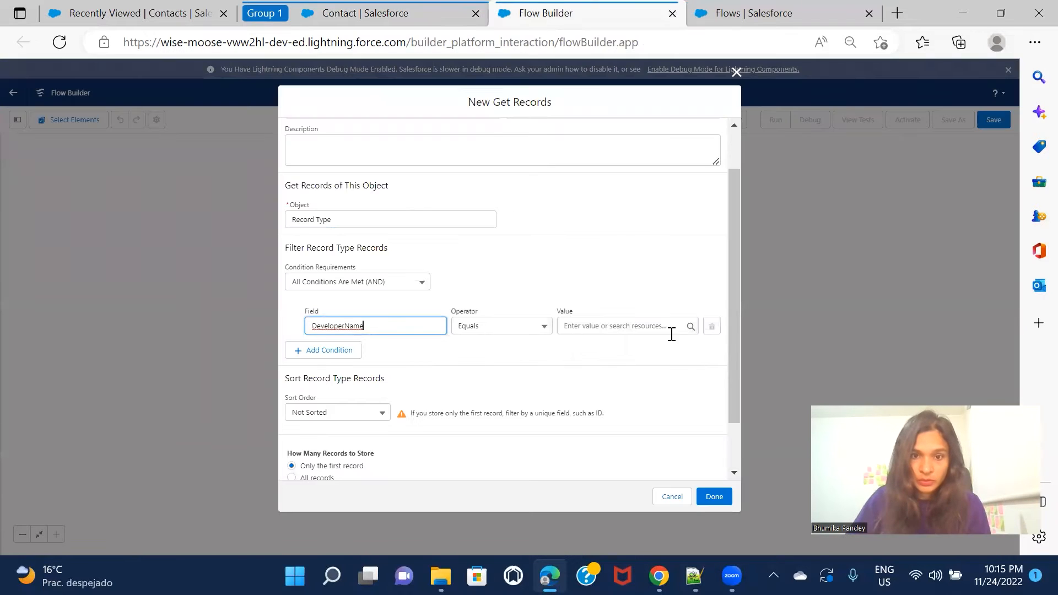
{"action": "left_click", "coordinate": [616, 326]}
{"action": "key", "text": "ctrl+v"}
{"action": "scroll", "coordinate": [595, 372], "scroll_direction": "down", "scroll_amount": 2}
{"action": "left_click", "coordinate": [712, 498]}
Add a second Get Records element after the Market one, labelled Get Individual Contact record type id
{"action": "left_click", "coordinate": [510, 275]}
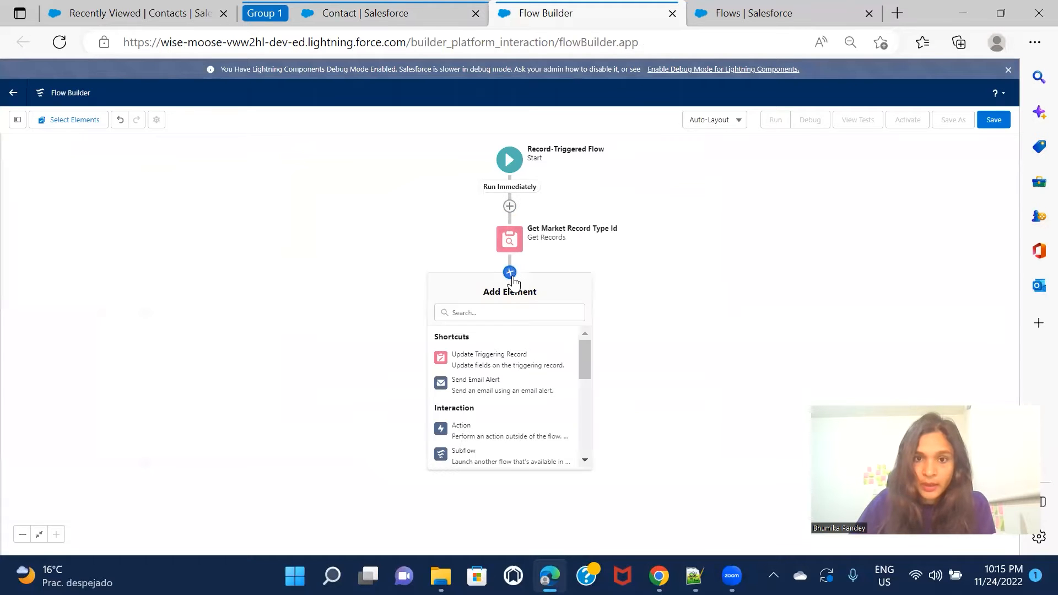
{"action": "scroll", "coordinate": [512, 380], "scroll_direction": "down", "scroll_amount": 5}
{"action": "scroll", "coordinate": [514, 388], "scroll_direction": "down", "scroll_amount": 3}
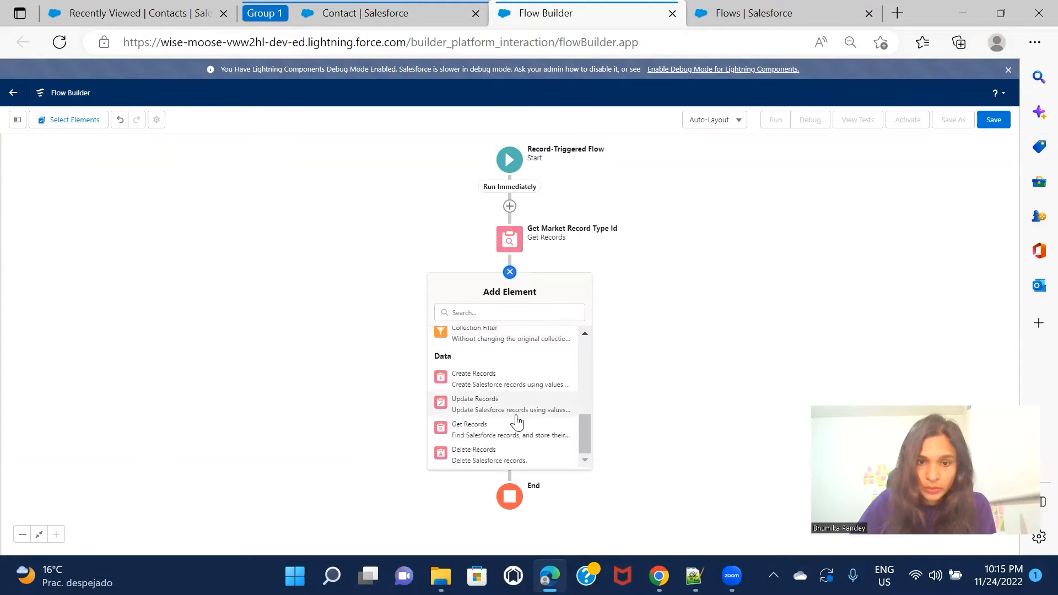
{"action": "left_click", "coordinate": [519, 426]}
{"action": "type", "text": "Get Indi"}
{"action": "type", "text": "vid"}
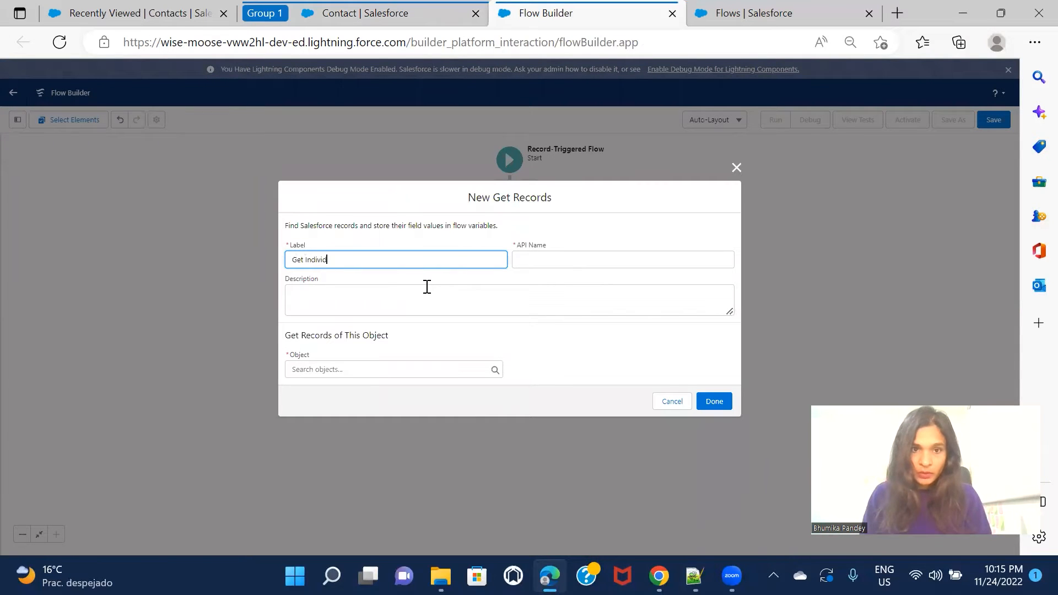
{"action": "type", "text": "ual Contact"}
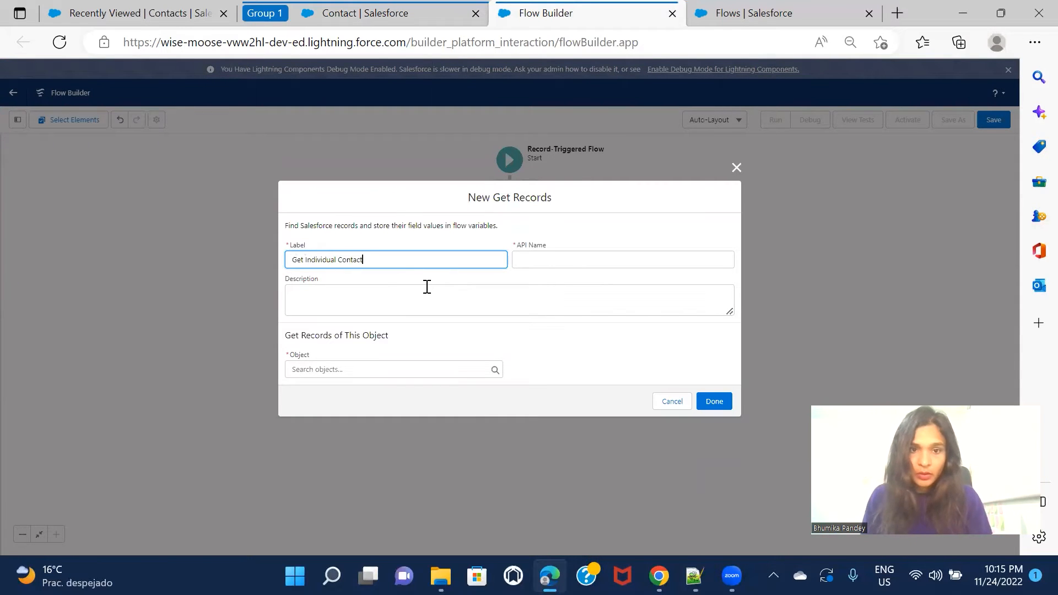
{"action": "type", "text": " R"}
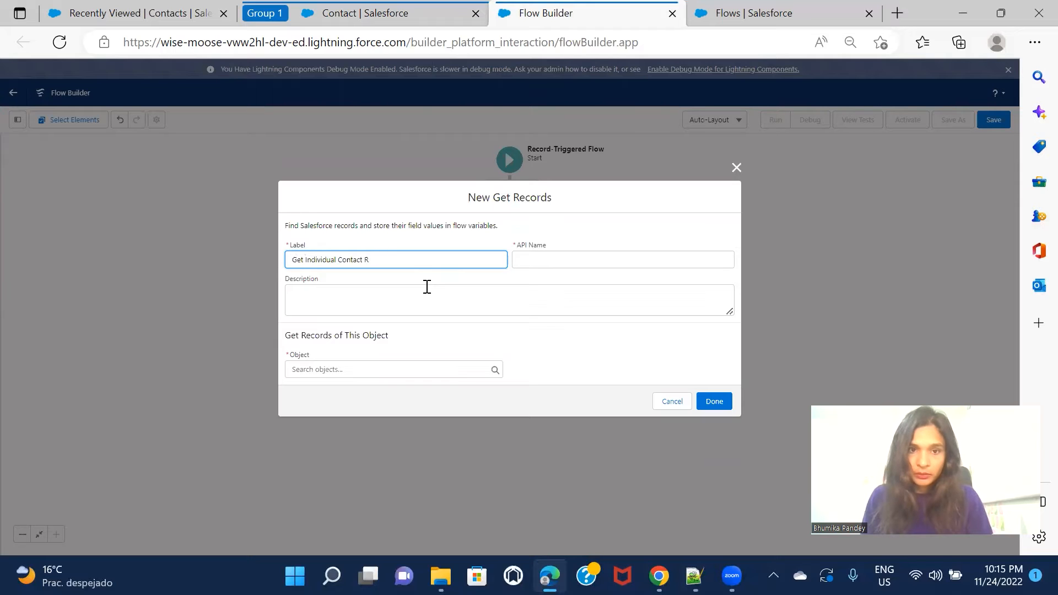
{"action": "type", "text": "ecocord"}
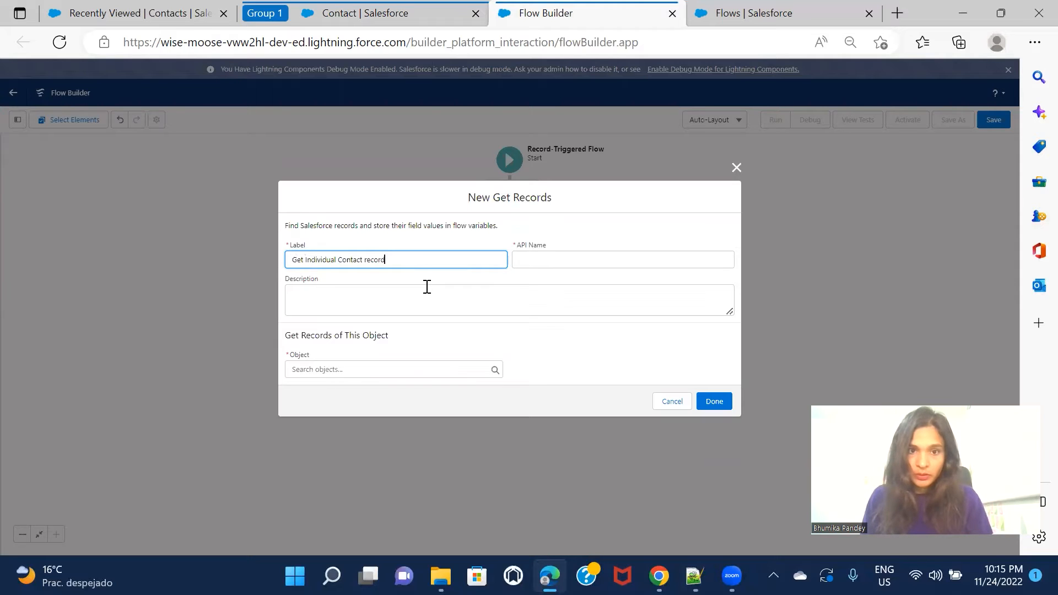
{"action": "type", "text": " type id"}
{"action": "left_click", "coordinate": [557, 341]}
Retrieve from the Record Type object in this element and choose DeveloperName as the filter field
{"action": "left_click", "coordinate": [374, 375]}
{"action": "type", "text": "Re"}
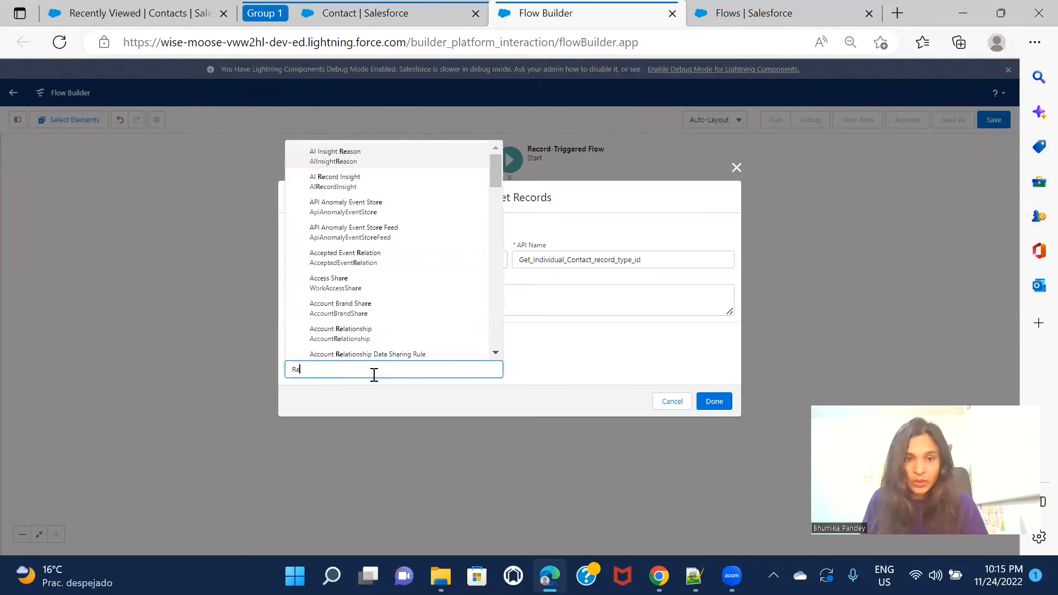
{"action": "type", "text": "cordTy"}
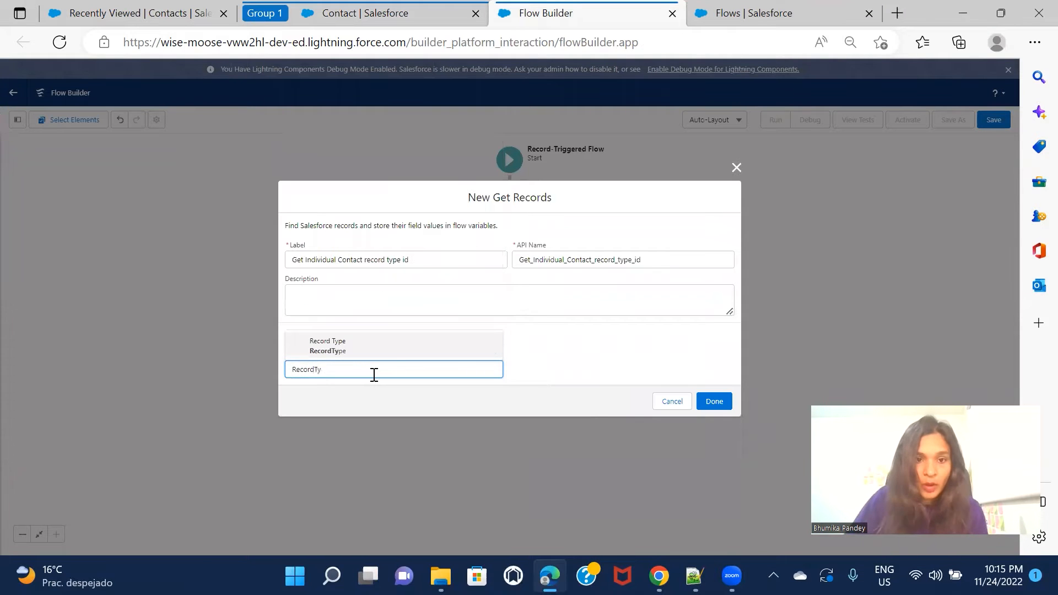
{"action": "left_click", "coordinate": [389, 351]}
{"action": "left_click", "coordinate": [367, 381]}
{"action": "type", "text": "dev"}
{"action": "left_click", "coordinate": [370, 353]}
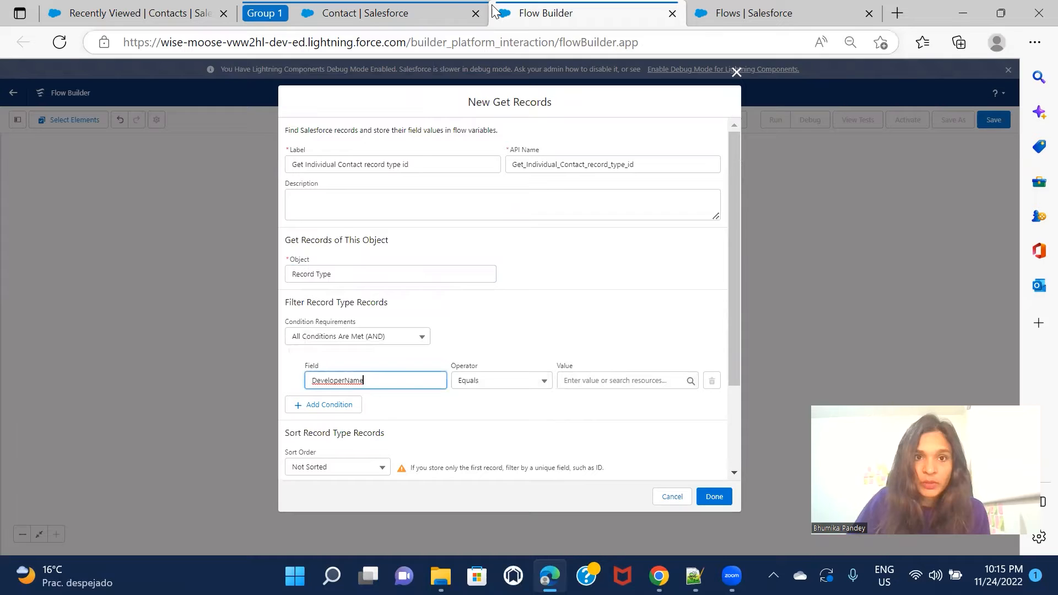
Open the Contact object's Individual record type in Object Manager and copy its record type name
{"action": "left_click", "coordinate": [416, 12]}
{"action": "left_click", "coordinate": [27, 372]}
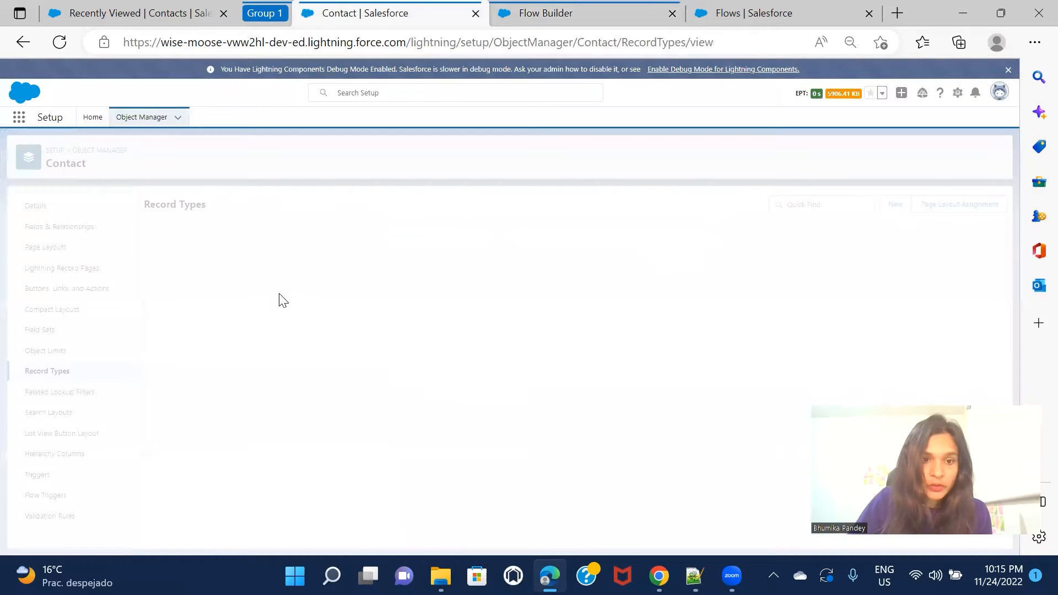
{"action": "left_click", "coordinate": [164, 252]}
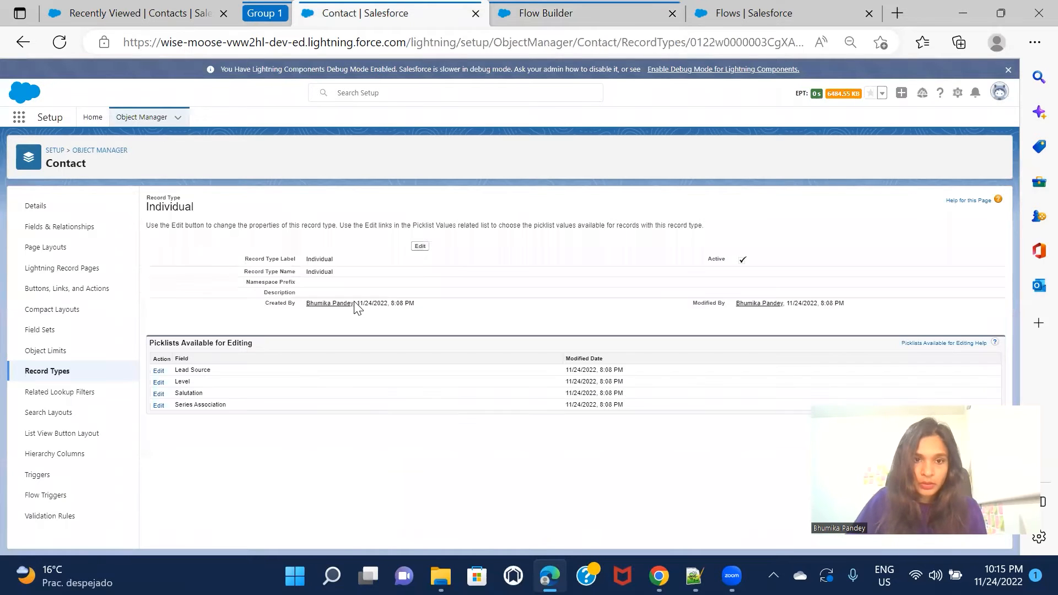
{"action": "double_click", "coordinate": [316, 271]}
{"action": "key", "text": "ctrl+c"}
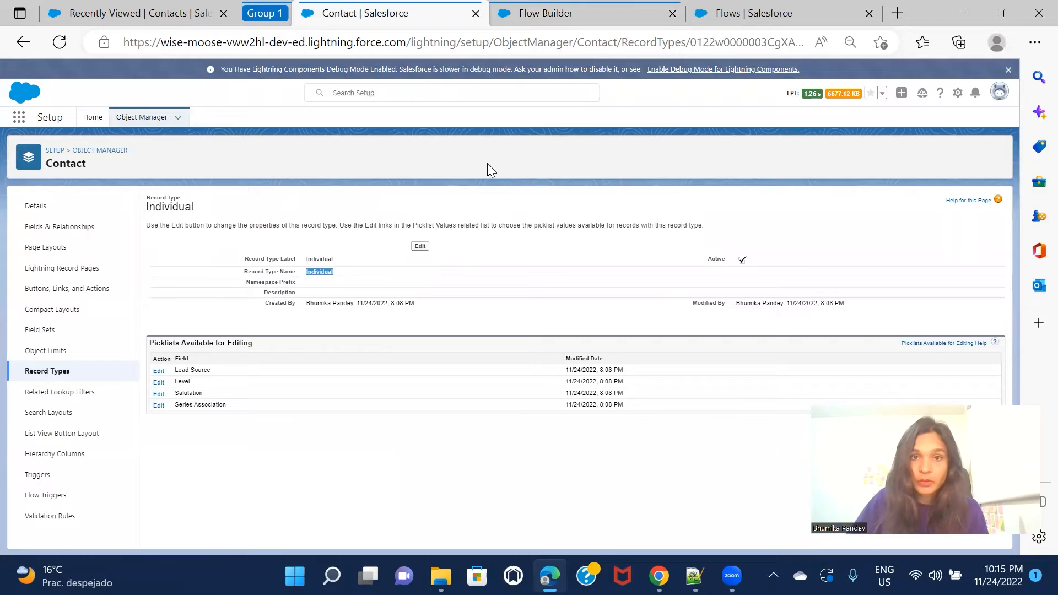
Set the DeveloperName filter value to Individual in the flow and finish the second Get Records element
{"action": "left_click", "coordinate": [563, 14]}
{"action": "left_click", "coordinate": [600, 380]}
{"action": "key", "text": "ctrl+v"}
{"action": "scroll", "coordinate": [594, 411], "scroll_direction": "down", "scroll_amount": 2}
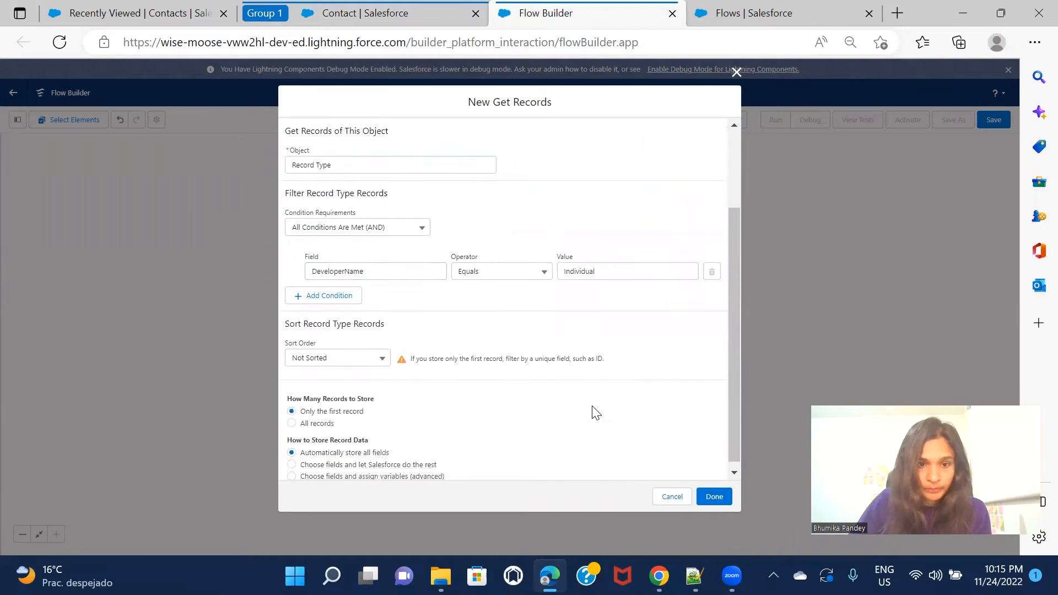
{"action": "left_click", "coordinate": [714, 497]}
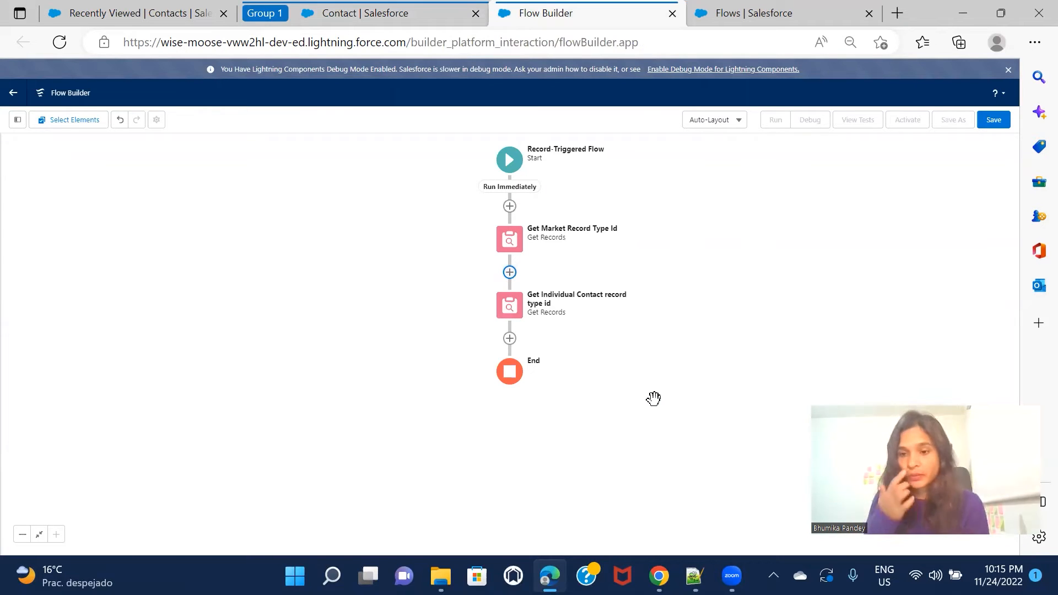
Add a Decision element after the two Get Records elements, labelled Record Type Check
{"action": "left_click", "coordinate": [513, 340]}
{"action": "scroll", "coordinate": [524, 435], "scroll_direction": "down", "scroll_amount": 4}
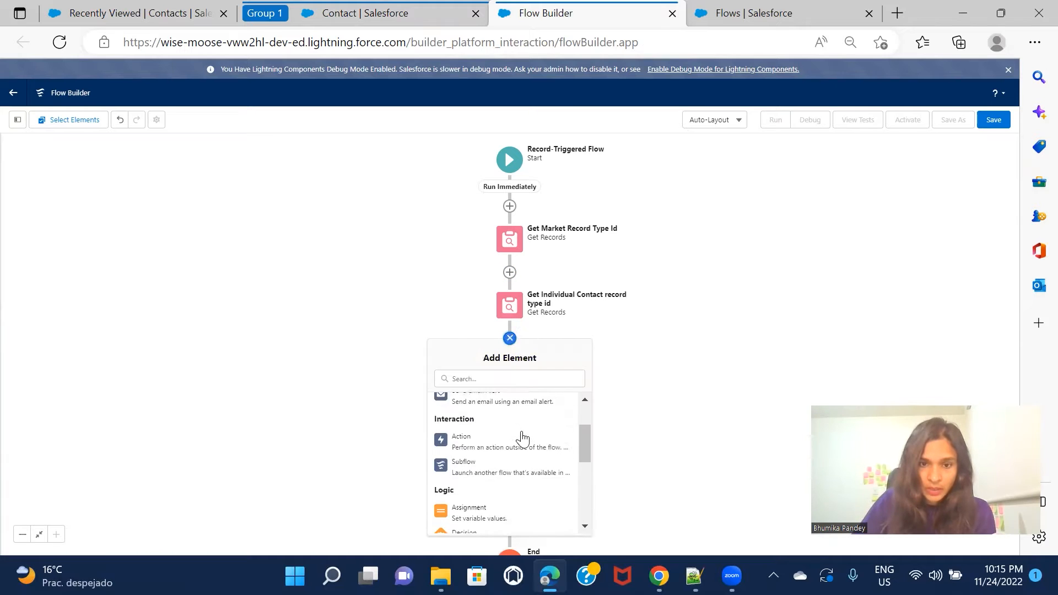
{"action": "scroll", "coordinate": [522, 439], "scroll_direction": "down", "scroll_amount": 2}
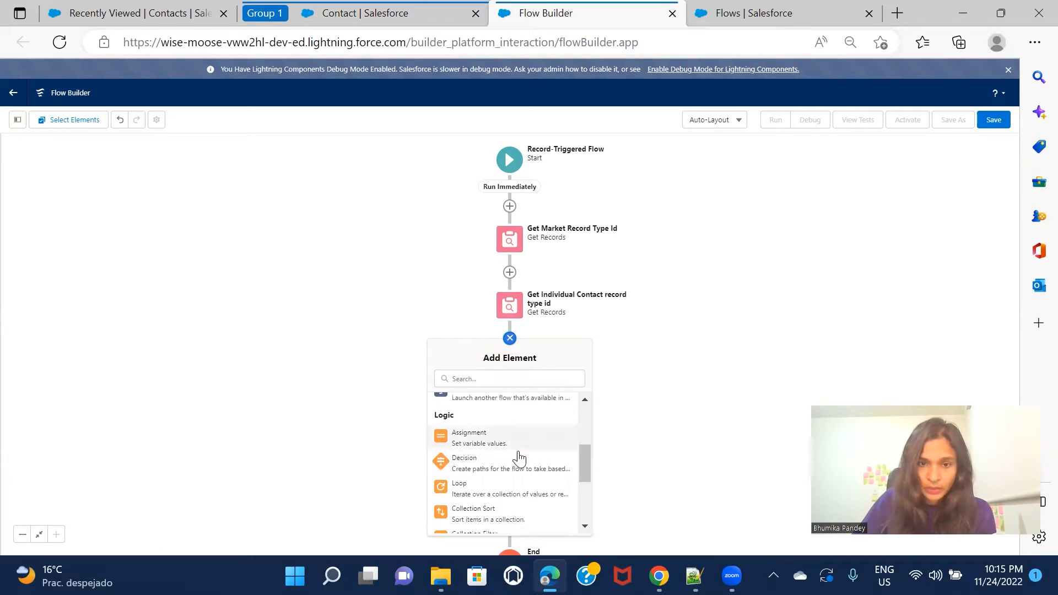
{"action": "left_click", "coordinate": [518, 463]}
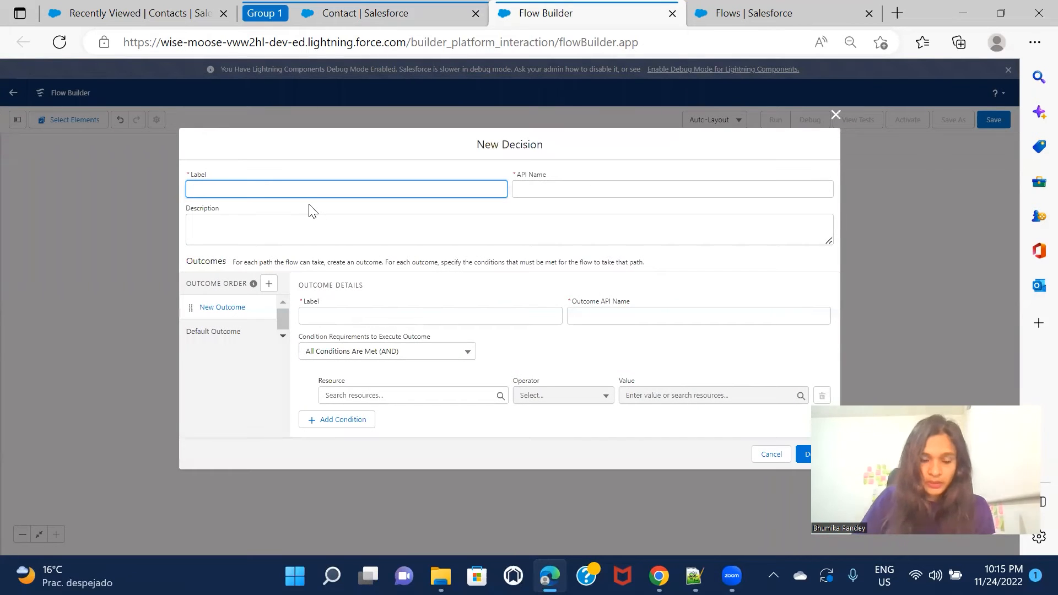
{"action": "type", "text": "Rec"}
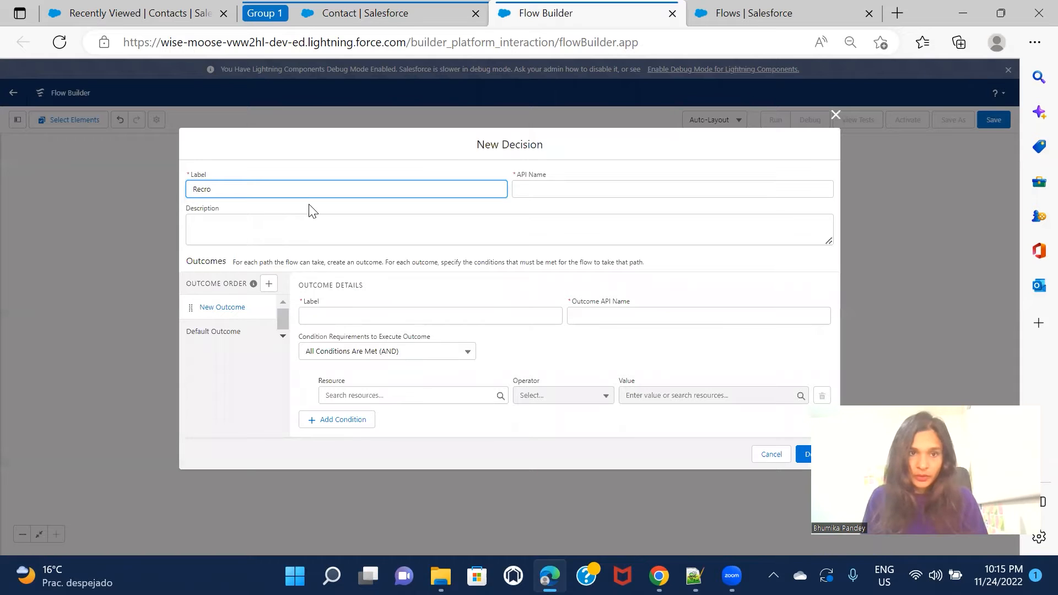
{"action": "type", "text": "ro"}
{"action": "key", "text": "BackSpace"}
{"action": "key", "text": "BackSpace"}
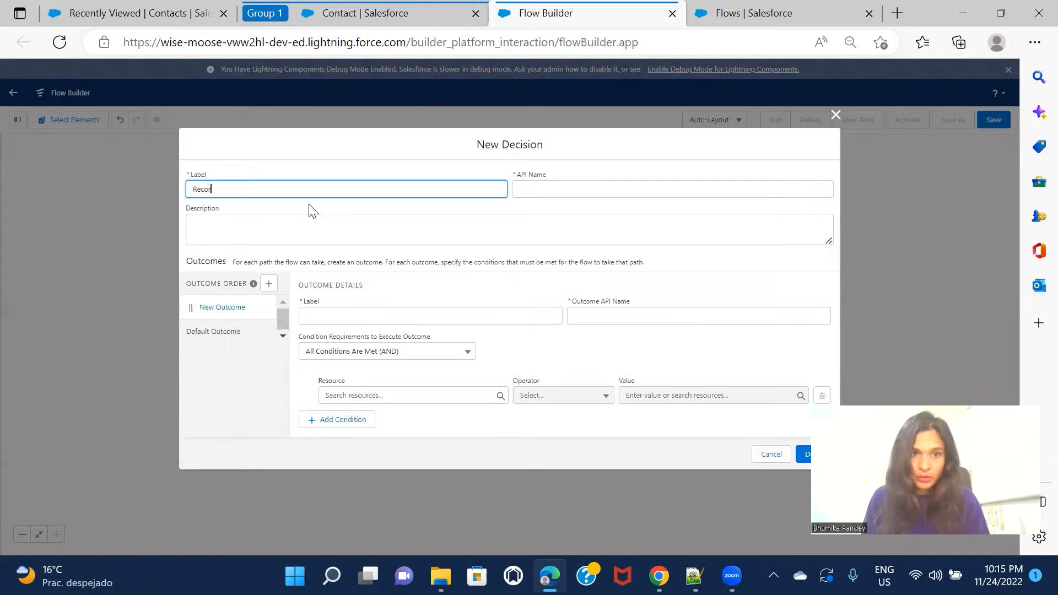
{"action": "type", "text": "ord Type Check"}
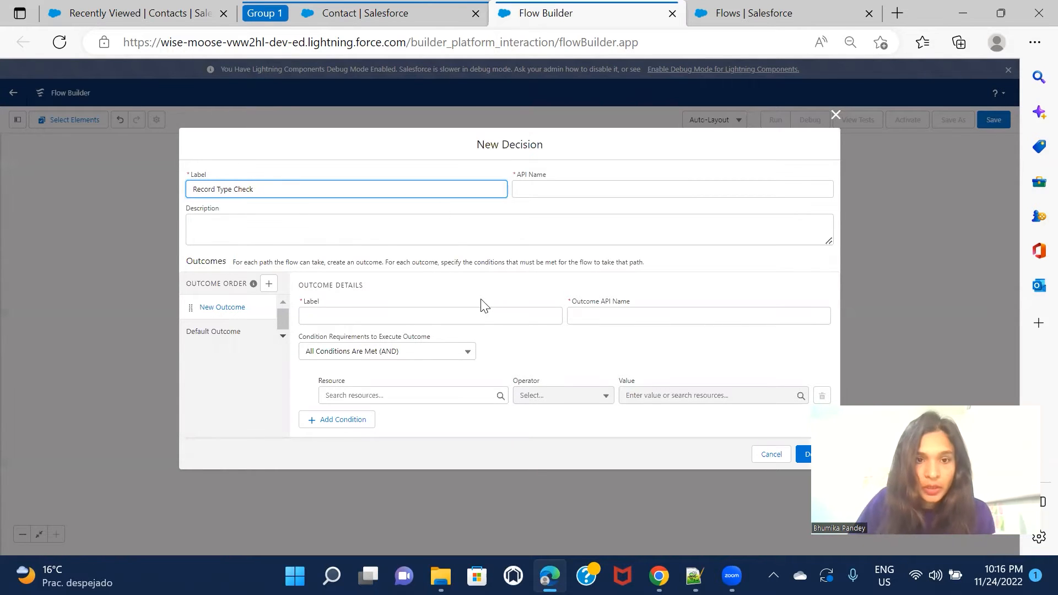
Label the decision's first outcome Market Check
{"action": "left_click", "coordinate": [427, 318]}
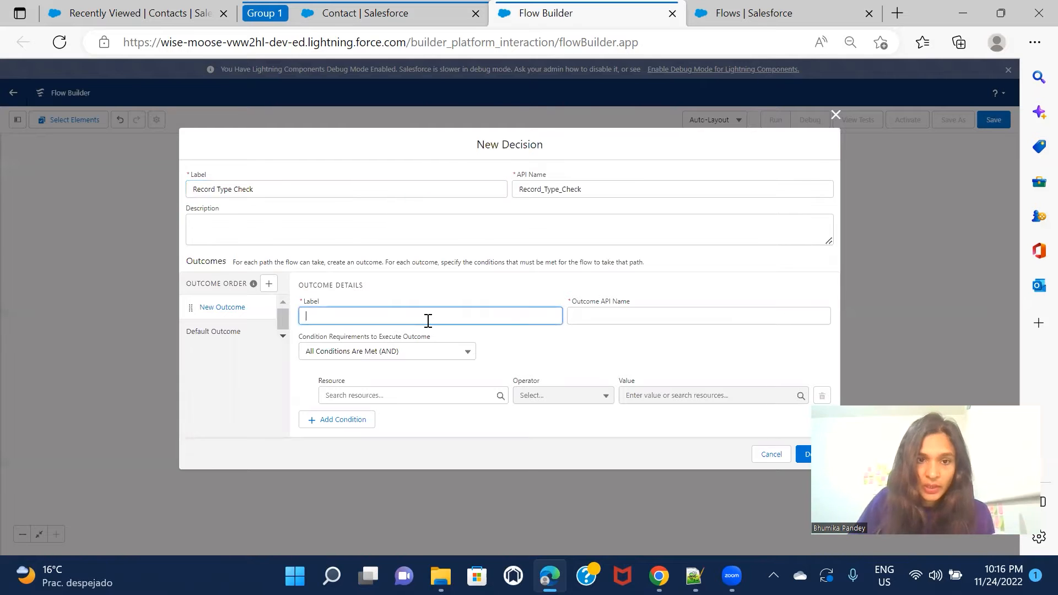
{"action": "type", "text": "Market Check"}
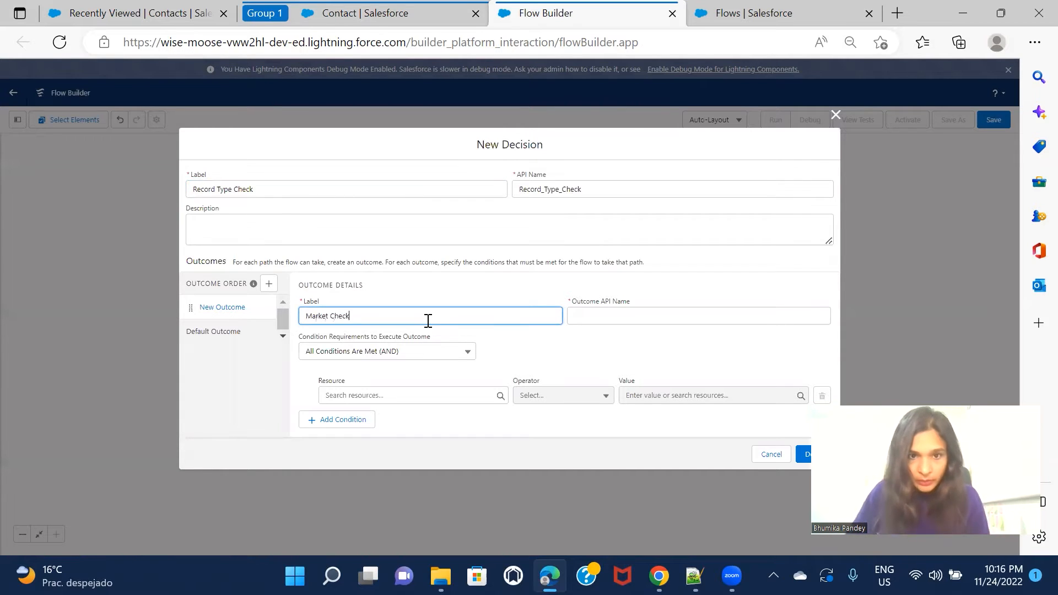
{"action": "left_click", "coordinate": [541, 363]}
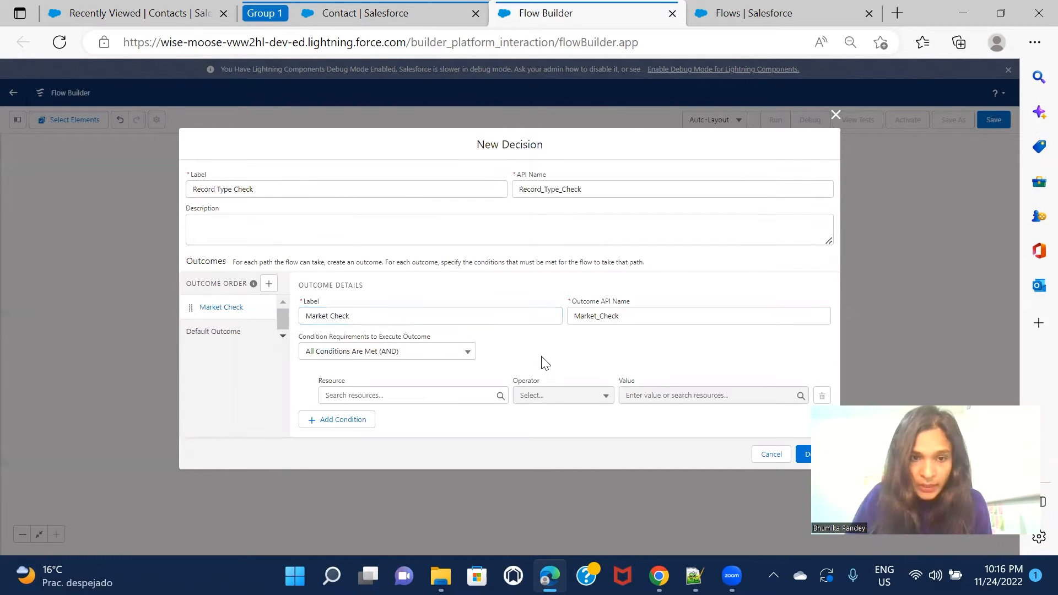
Set the Market Check condition to $Record RecordTypeId Equals the Id from Get_Market_Record_Type_Id
{"action": "left_click", "coordinate": [359, 395]}
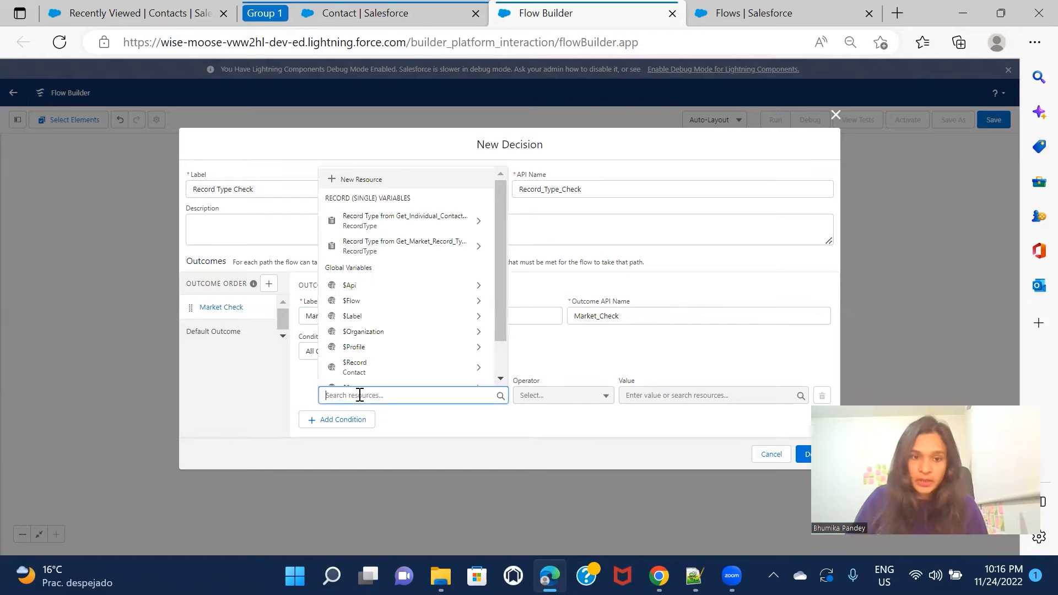
{"action": "type", "text": "re"}
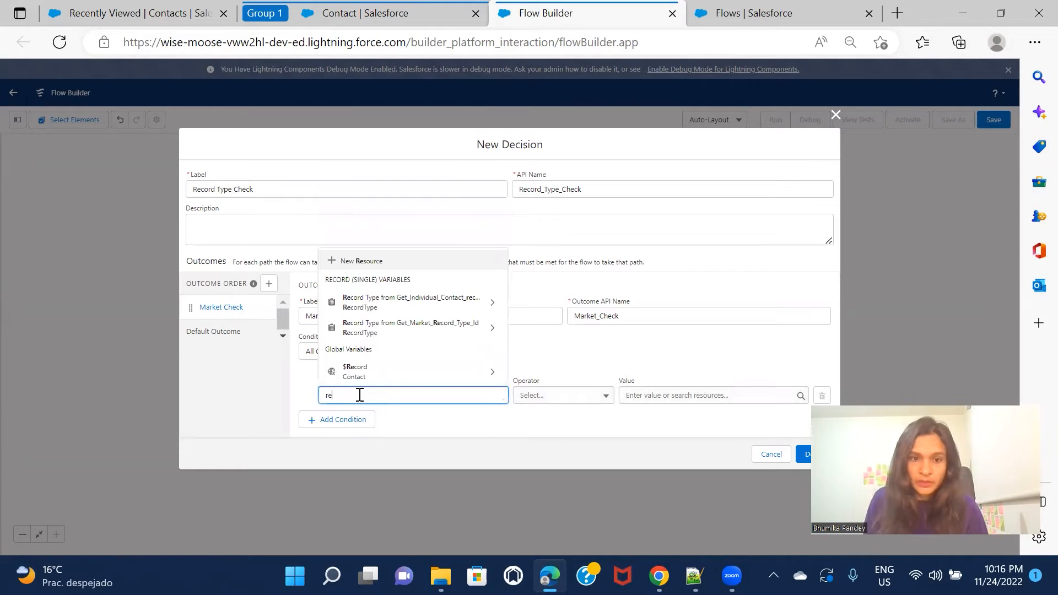
{"action": "left_click", "coordinate": [406, 373]}
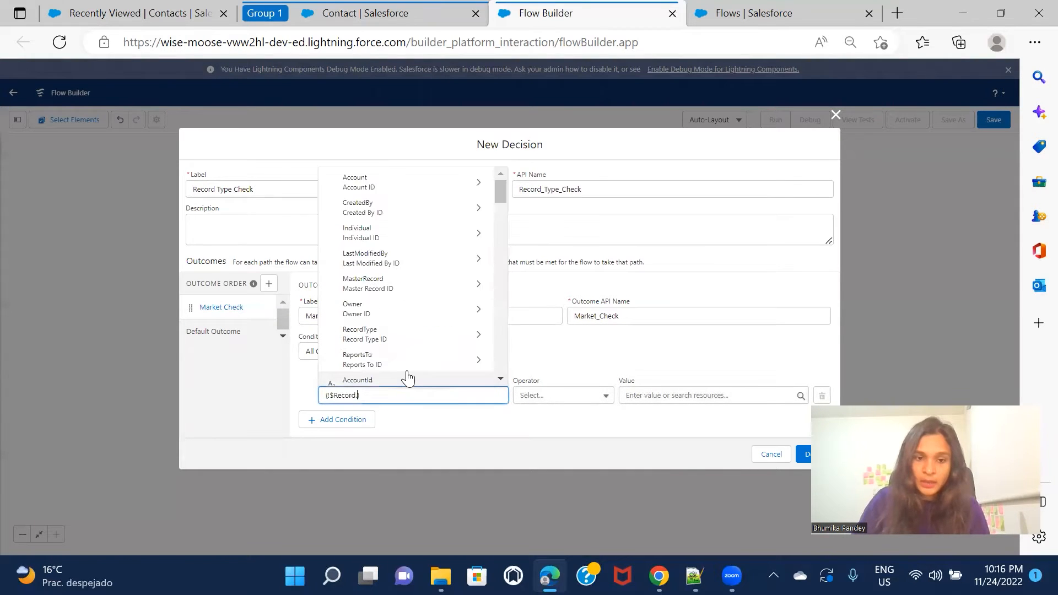
{"action": "type", "text": "Recor"}
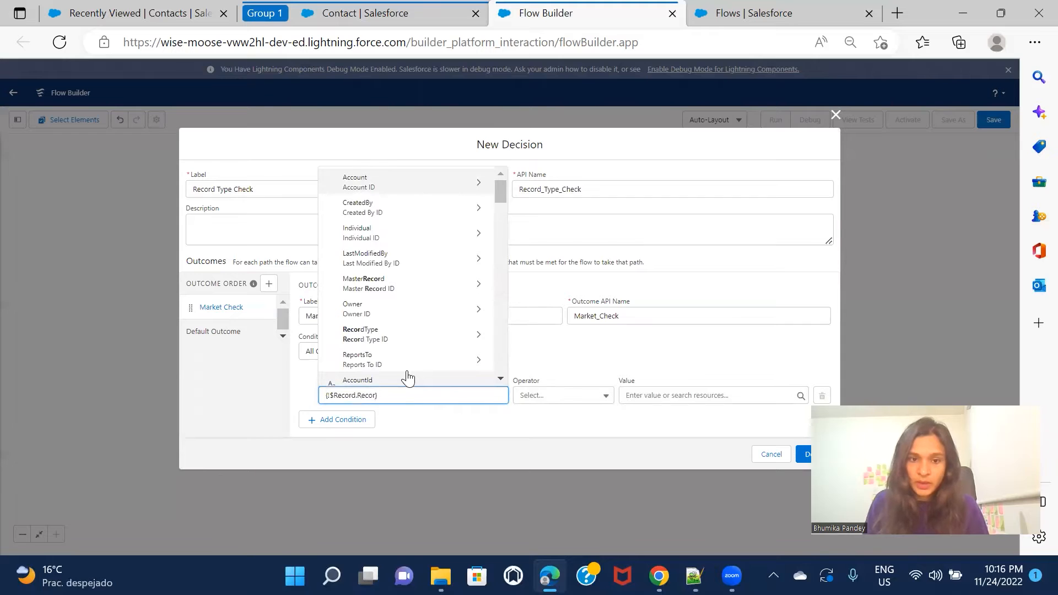
{"action": "type", "text": "dTypeI"}
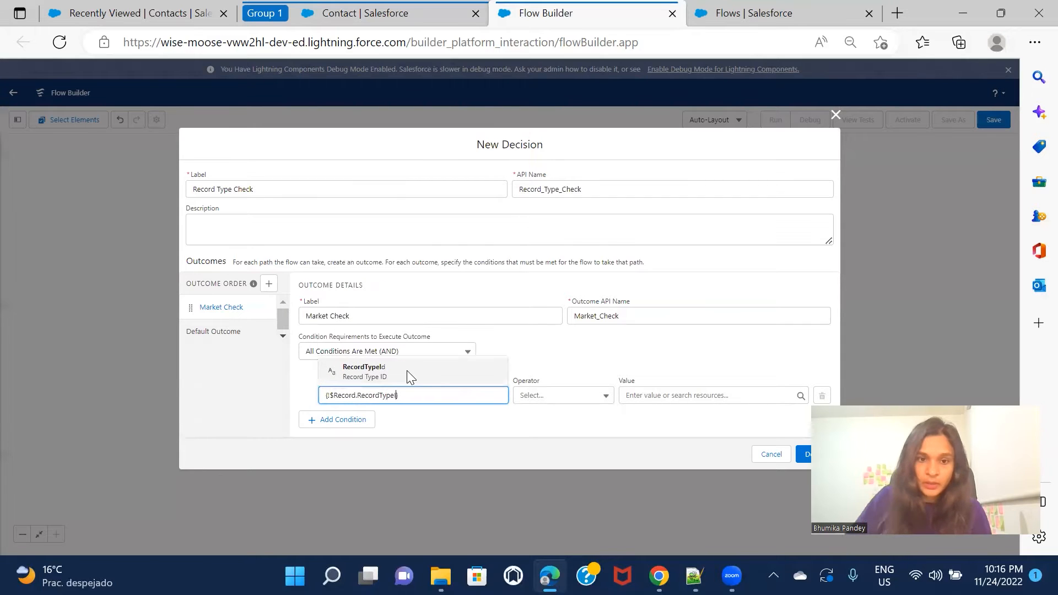
{"action": "left_click", "coordinate": [406, 370]}
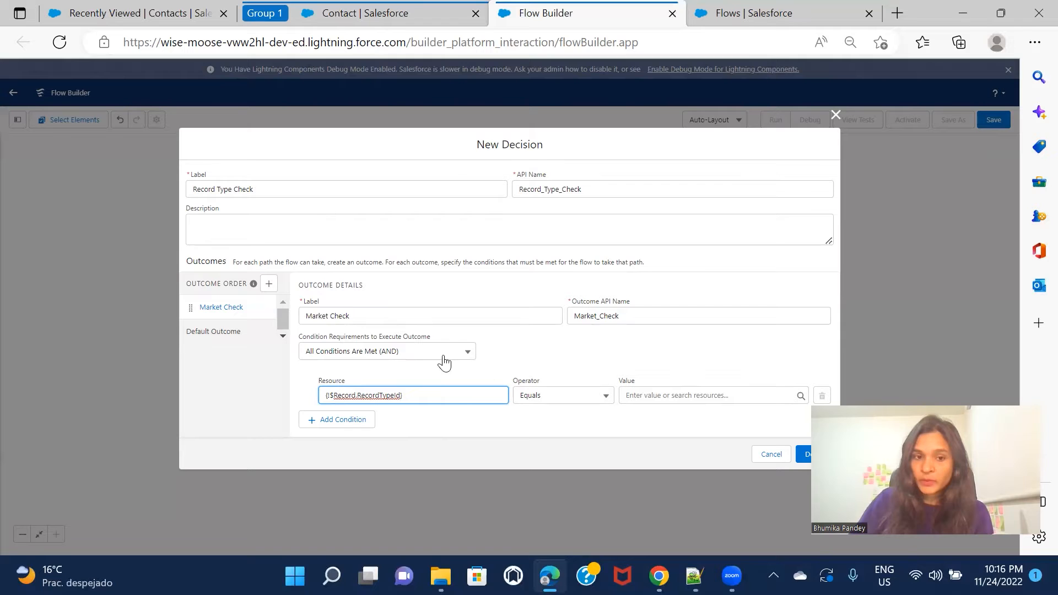
{"action": "left_click", "coordinate": [657, 395]}
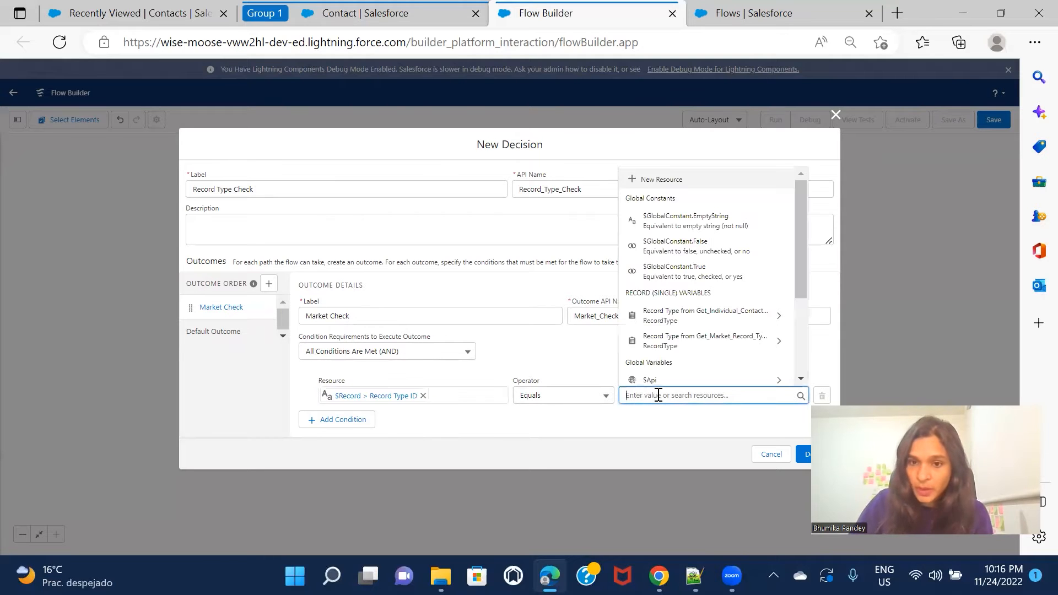
{"action": "left_click", "coordinate": [736, 345]}
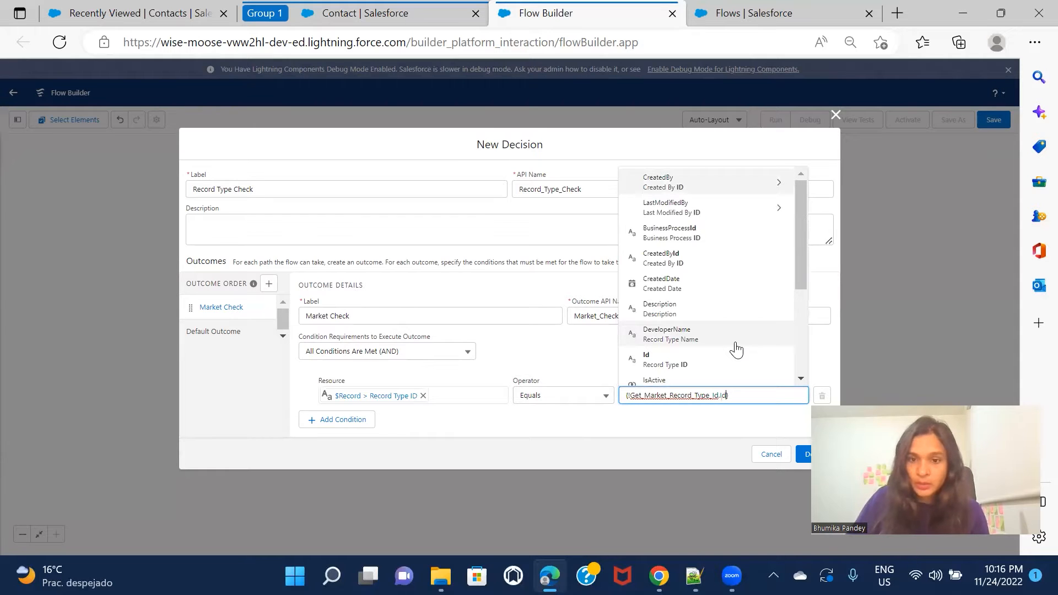
{"action": "left_click", "coordinate": [714, 361]}
{"action": "left_click", "coordinate": [615, 450]}
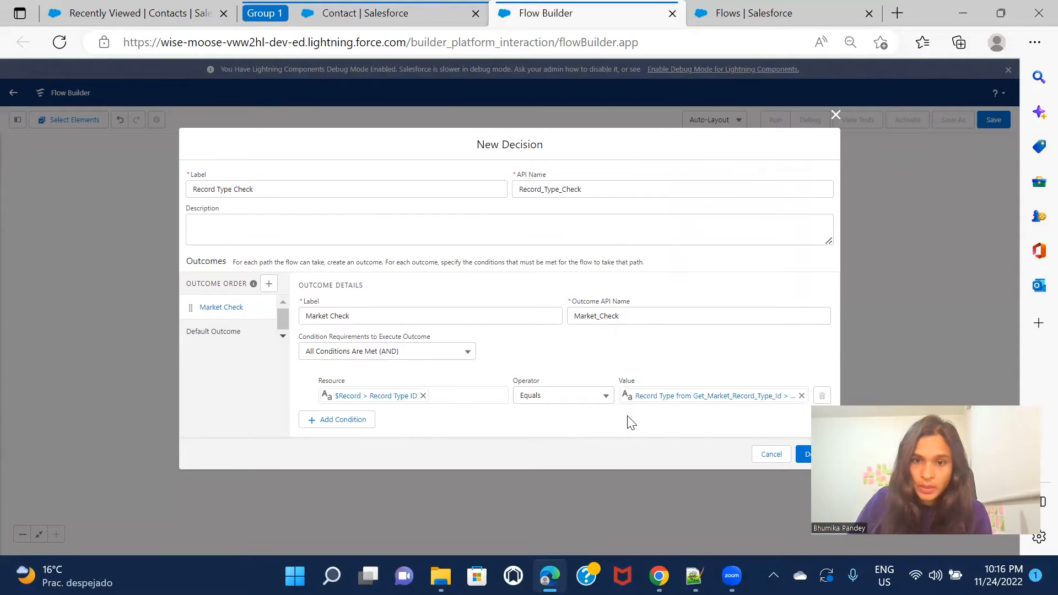
Add a second outcome to the decision, labelled Individual Check
{"action": "left_click", "coordinate": [269, 283]}
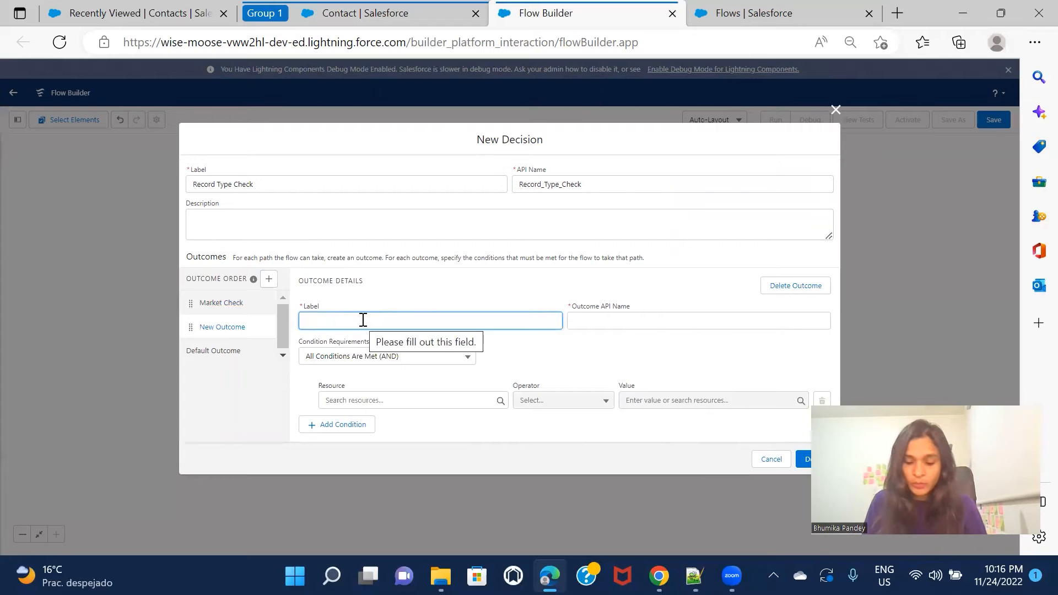
{"action": "type", "text": "Individual Check"}
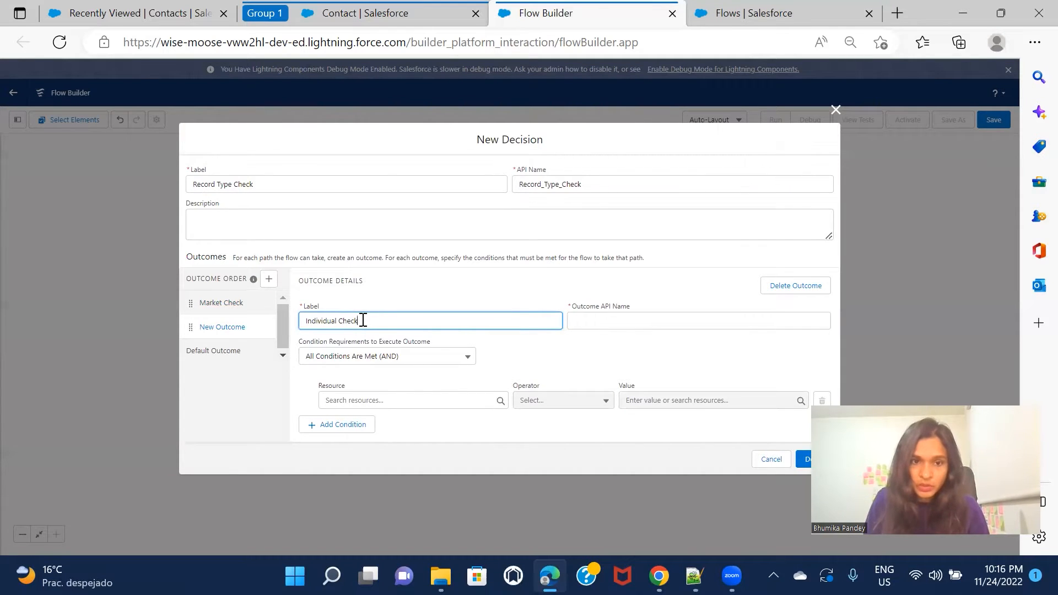
{"action": "left_click", "coordinate": [537, 361]}
Set the Individual Check condition to $Record RecordTypeId Equals the Id from Get_Individual_Contact_record_type_id and finish the decision
{"action": "left_click", "coordinate": [438, 396]}
{"action": "type", "text": "rec"}
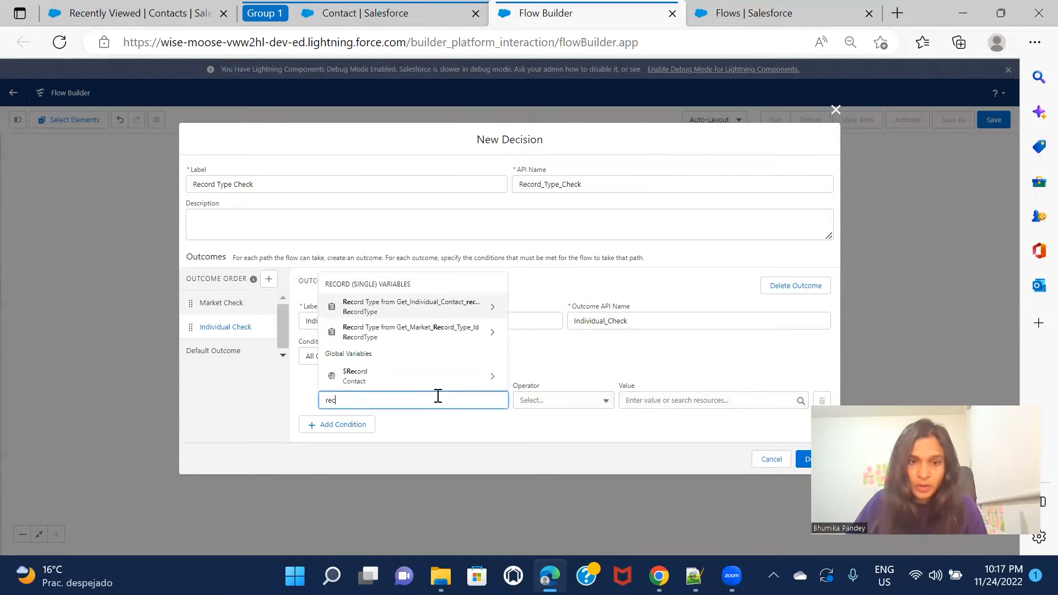
{"action": "left_click", "coordinate": [420, 386]}
{"action": "type", "text": "RecordTypeI"}
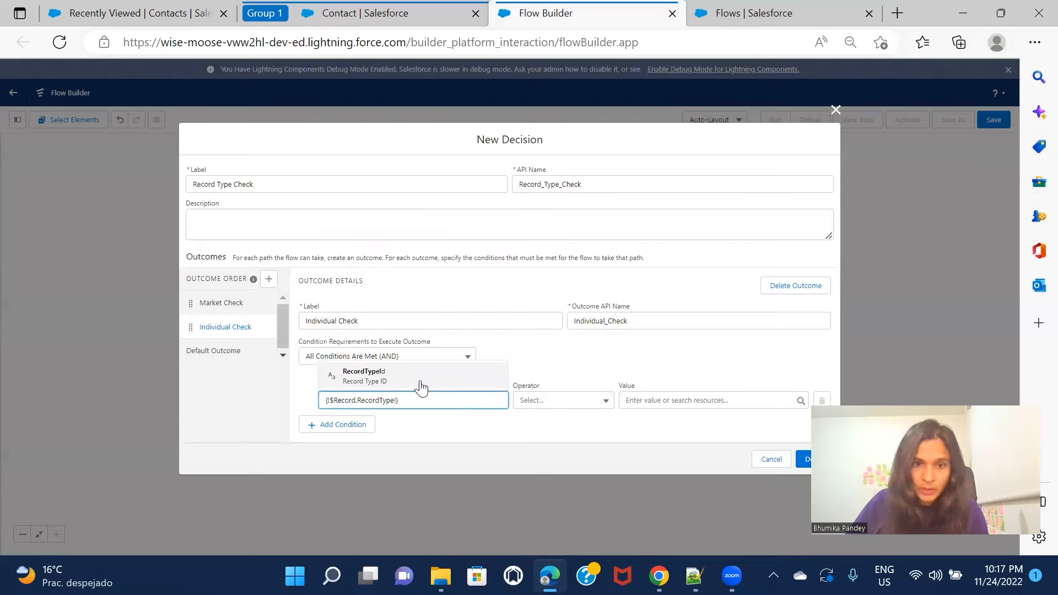
{"action": "left_click", "coordinate": [421, 380]}
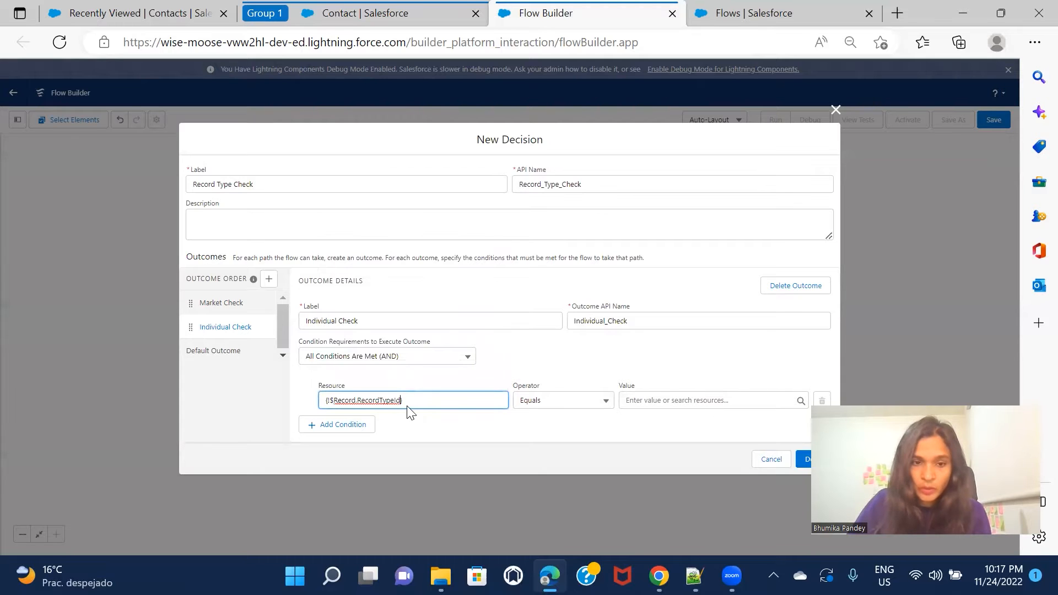
{"action": "left_click", "coordinate": [694, 401]}
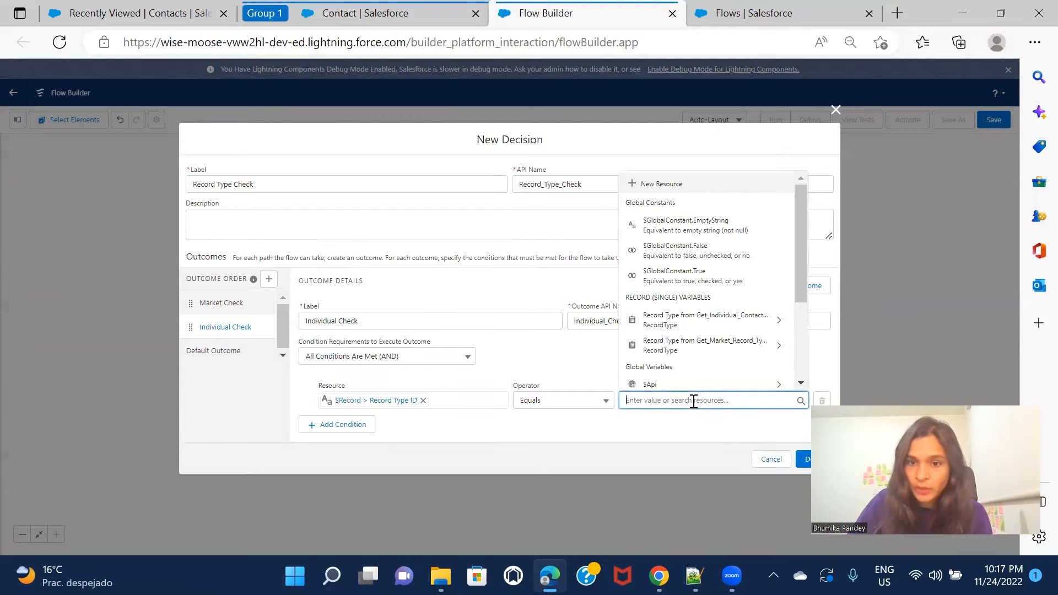
{"action": "left_click", "coordinate": [709, 323]}
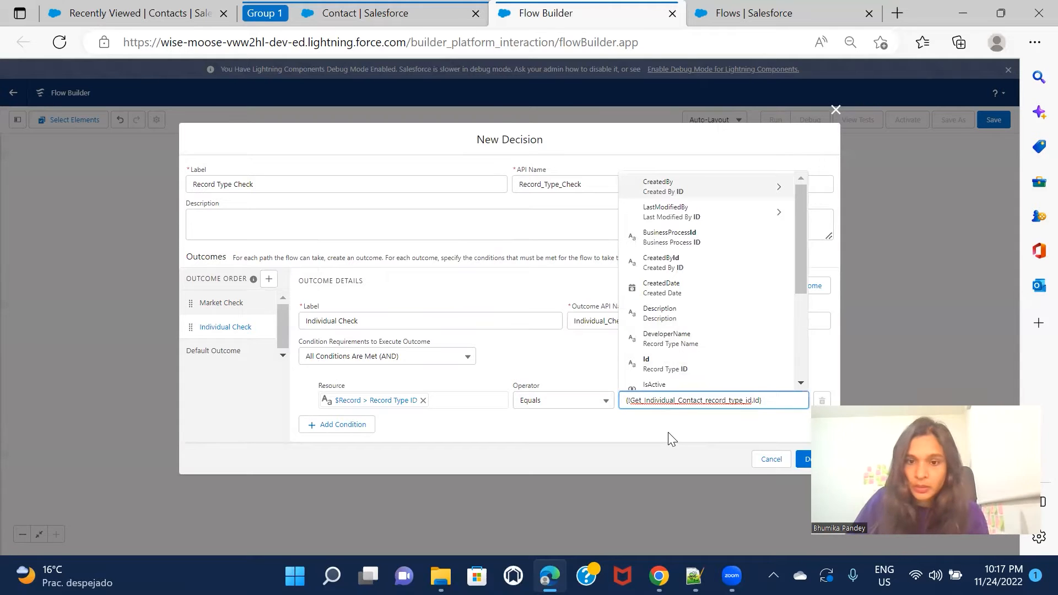
{"action": "left_click", "coordinate": [683, 365]}
{"action": "left_click", "coordinate": [706, 429]}
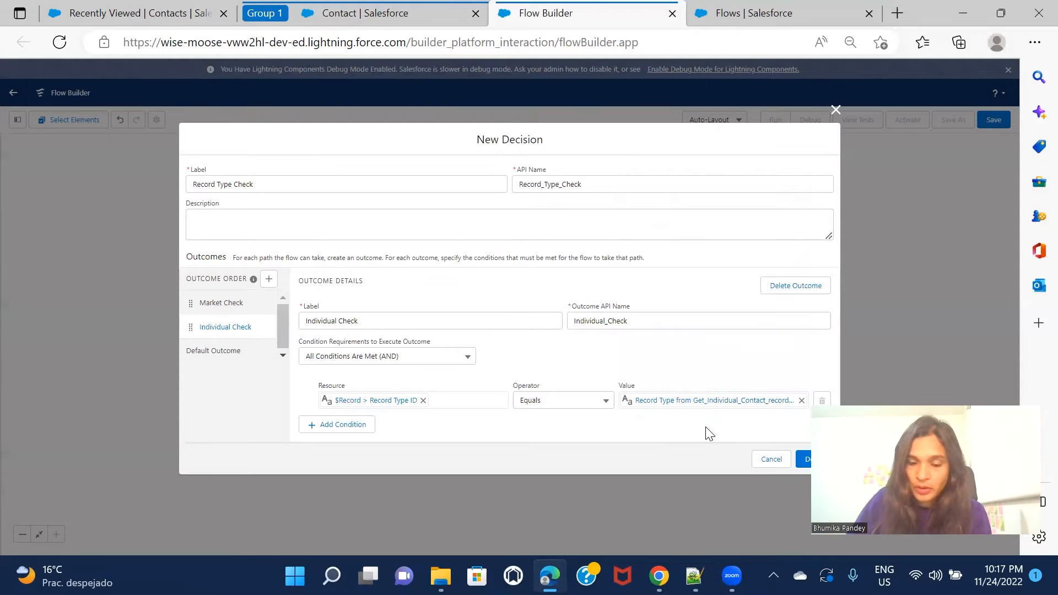
{"action": "left_click", "coordinate": [803, 459]}
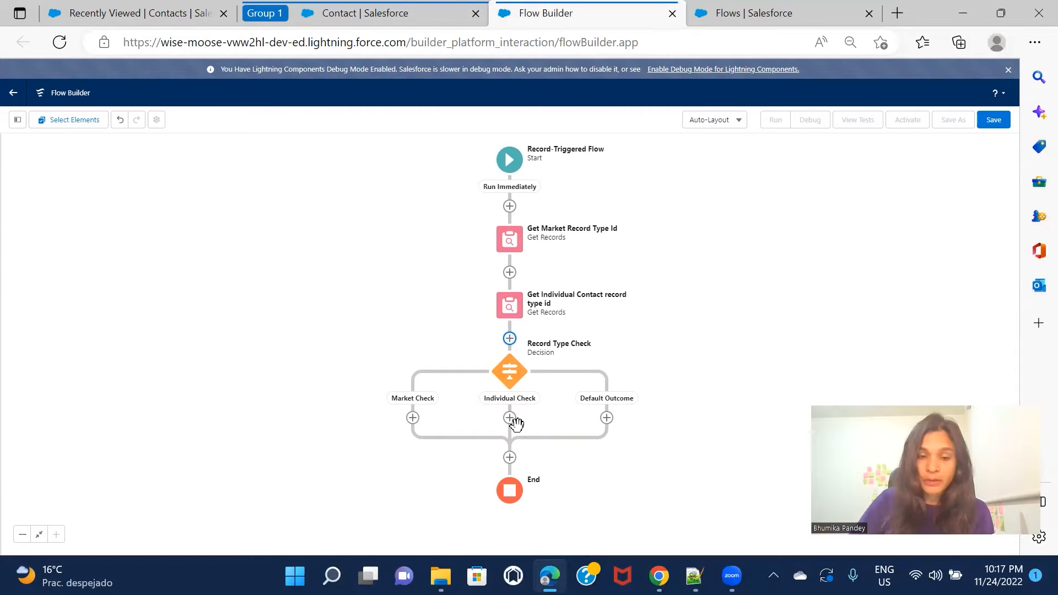
Add a Get Records element on the Market Check branch of the decision
{"action": "left_click", "coordinate": [413, 418]}
{"action": "scroll", "coordinate": [439, 499], "scroll_direction": "down", "scroll_amount": 2}
{"action": "scroll", "coordinate": [439, 502], "scroll_direction": "down", "scroll_amount": 5}
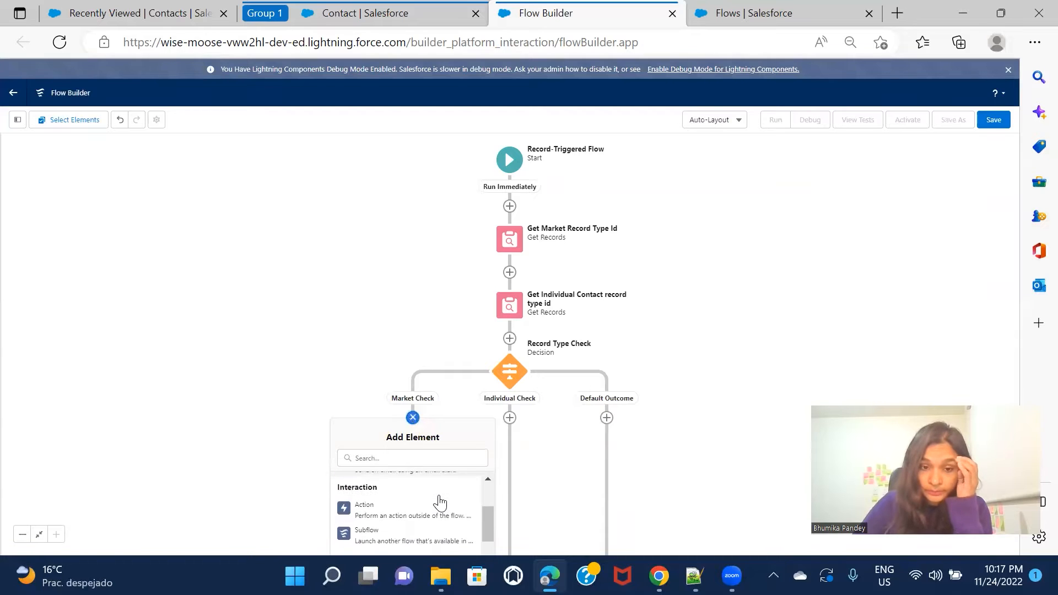
{"action": "scroll", "coordinate": [439, 502], "scroll_direction": "down", "scroll_amount": 2}
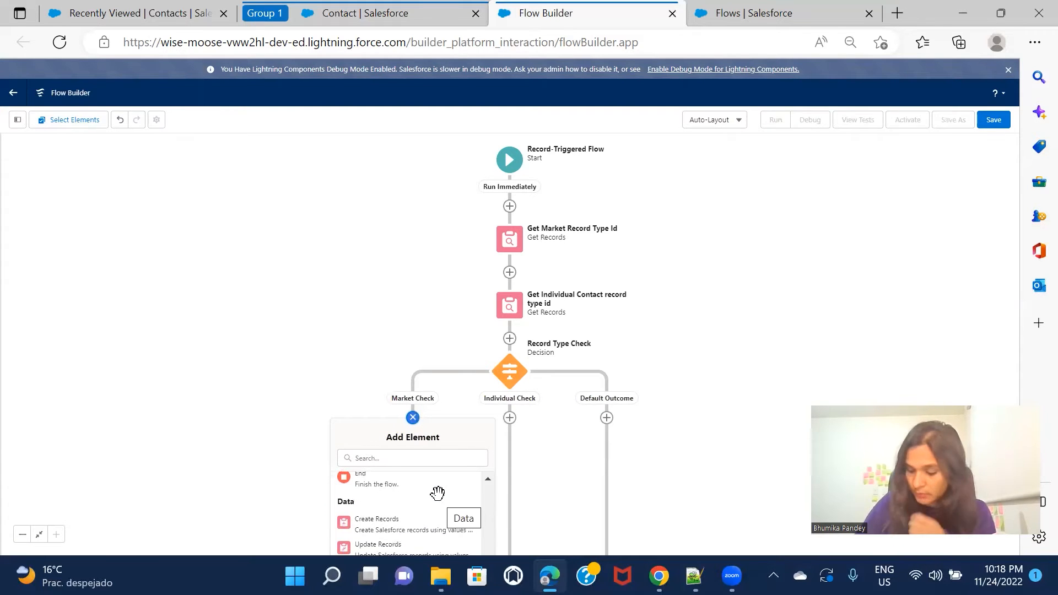
{"action": "key", "text": "ctrl+minus"}
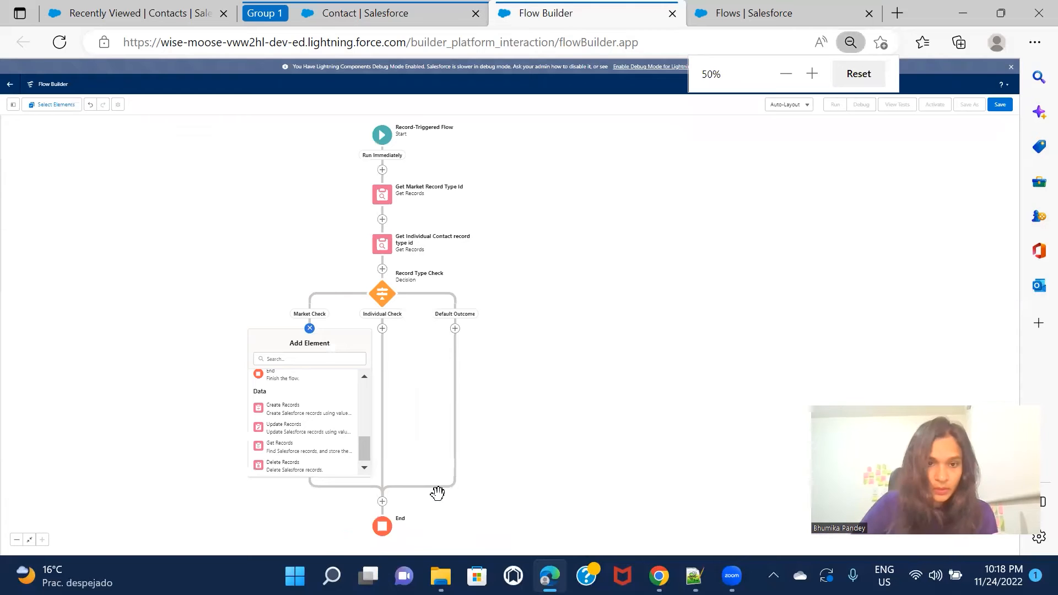
{"action": "left_click", "coordinate": [320, 451]}
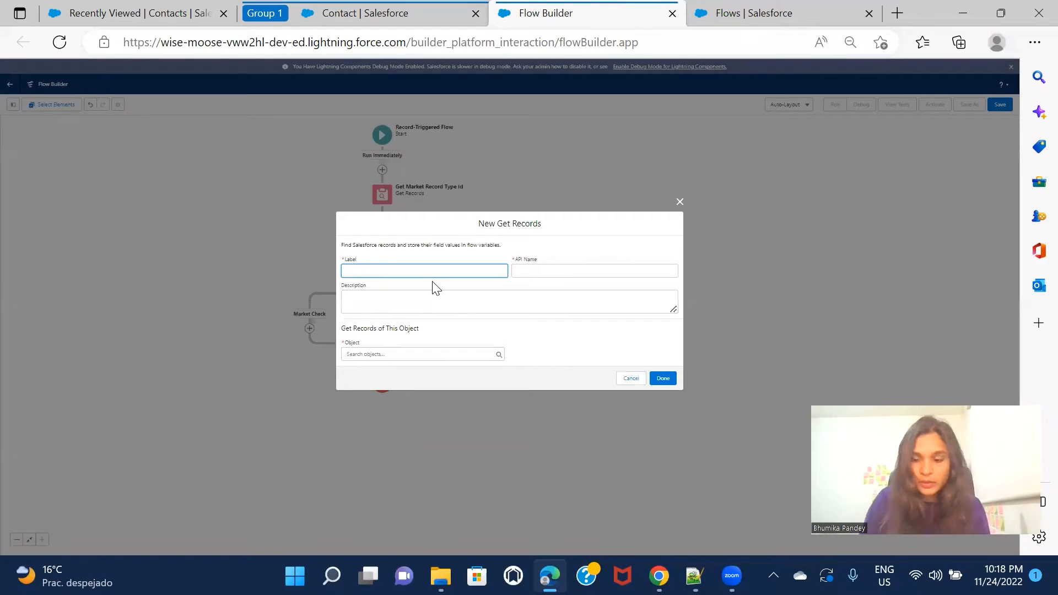
Label the new Get Records element Get Market Contacts
{"action": "left_click", "coordinate": [851, 46]}
{"action": "left_click", "coordinate": [812, 74]}
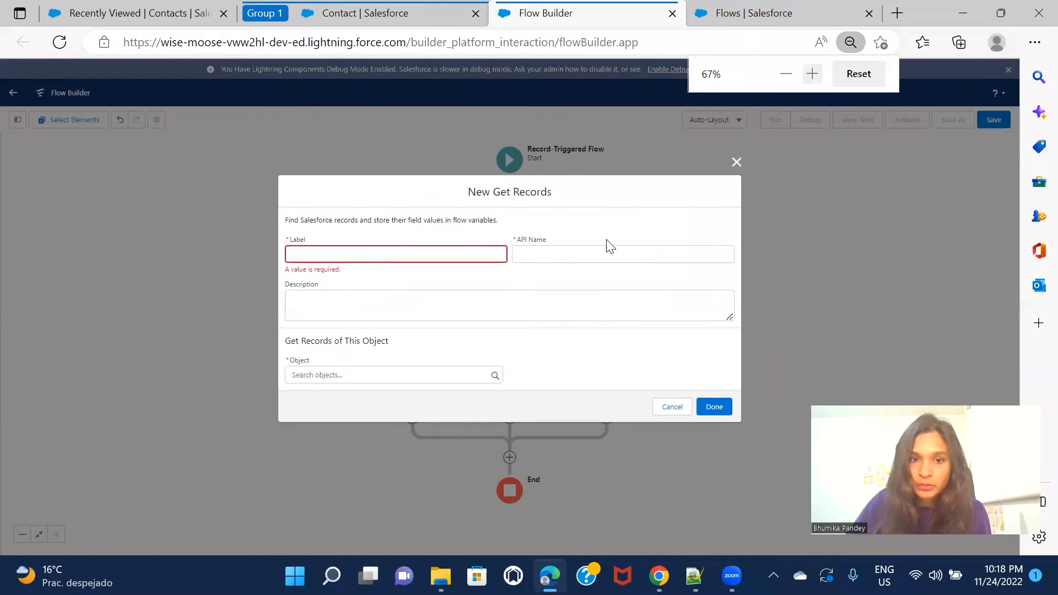
{"action": "left_click", "coordinate": [384, 256]}
{"action": "type", "text": "Get"}
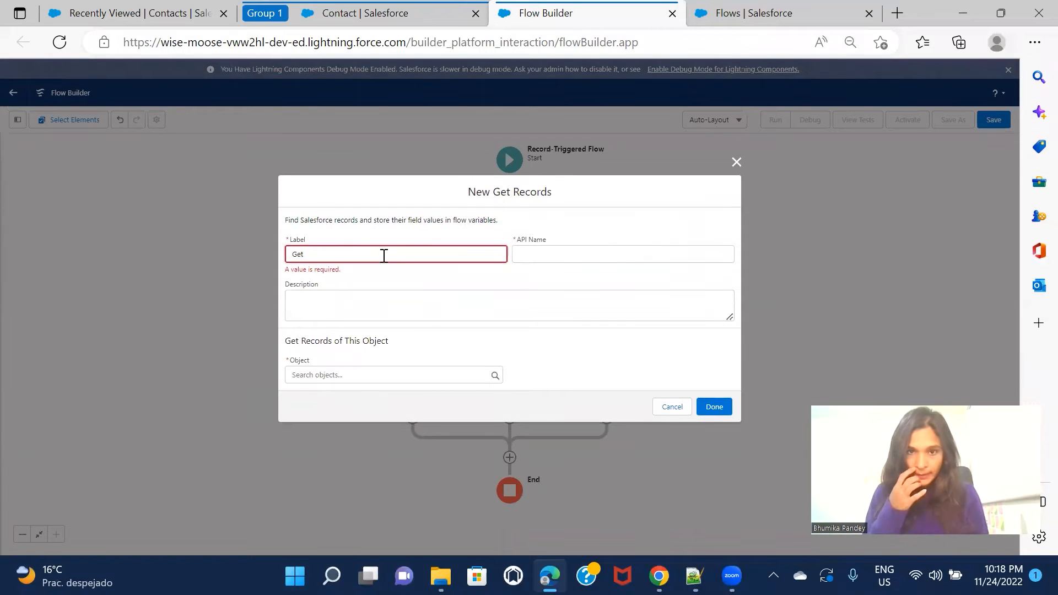
{"action": "type", "text": " Market Accoun"}
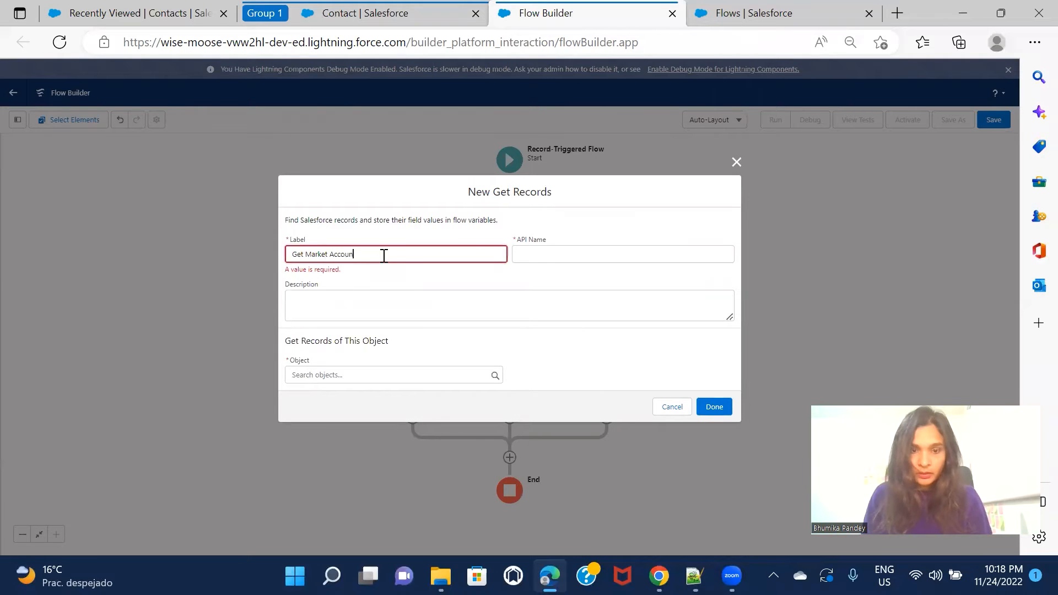
{"action": "key", "text": "BackSpace"}
{"action": "type", "text": "Cpn"}
{"action": "key", "text": "BackSpace"}
{"action": "type", "text": "ontacts"}
{"action": "left_click", "coordinate": [416, 286]}
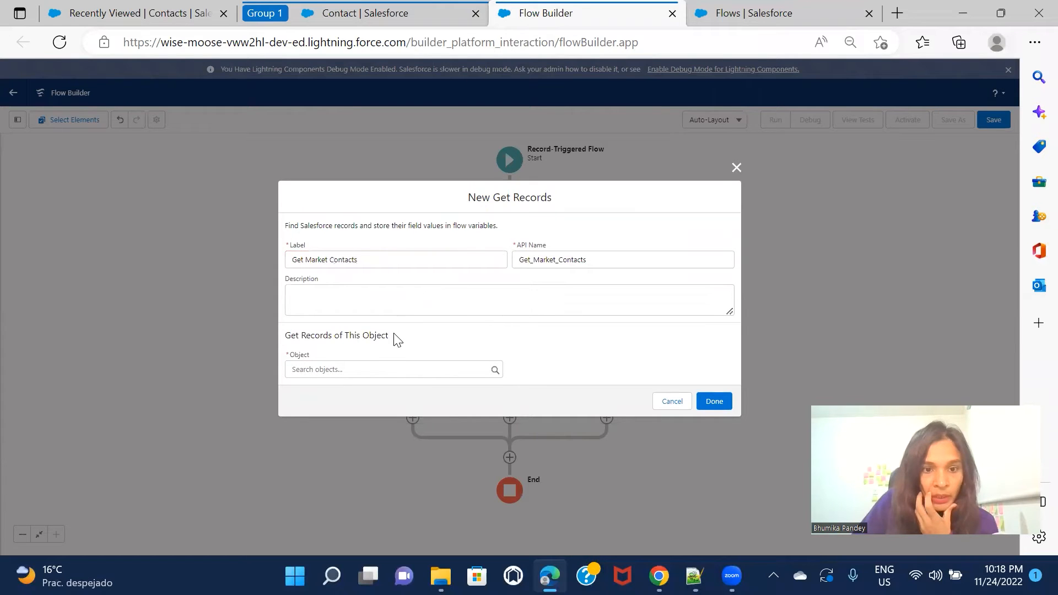
Choose Contact as the object to retrieve records from
{"action": "left_click", "coordinate": [375, 374]}
{"action": "type", "text": "Cont"}
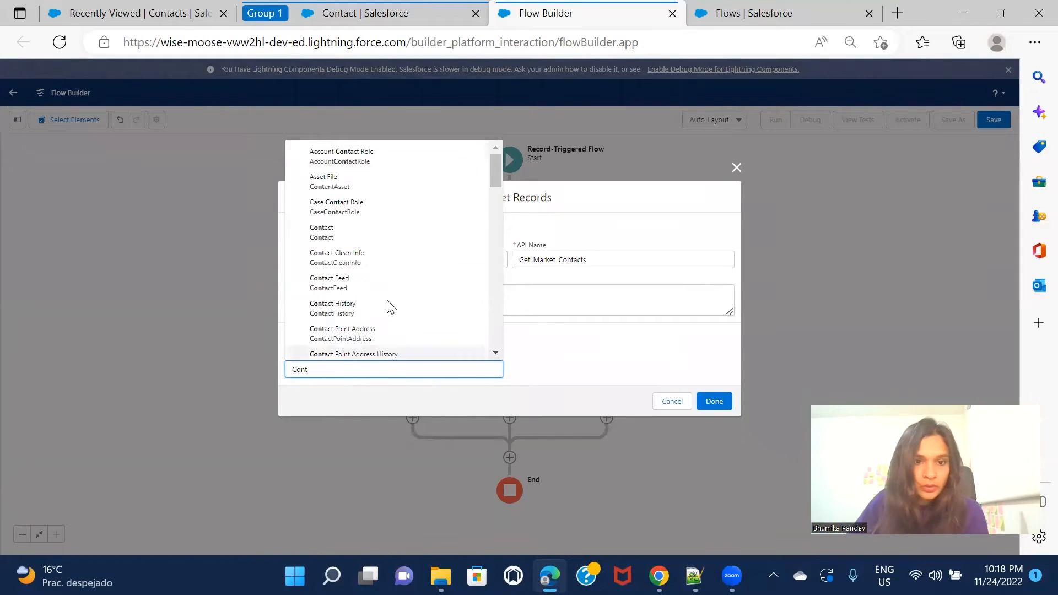
{"action": "left_click", "coordinate": [376, 238]}
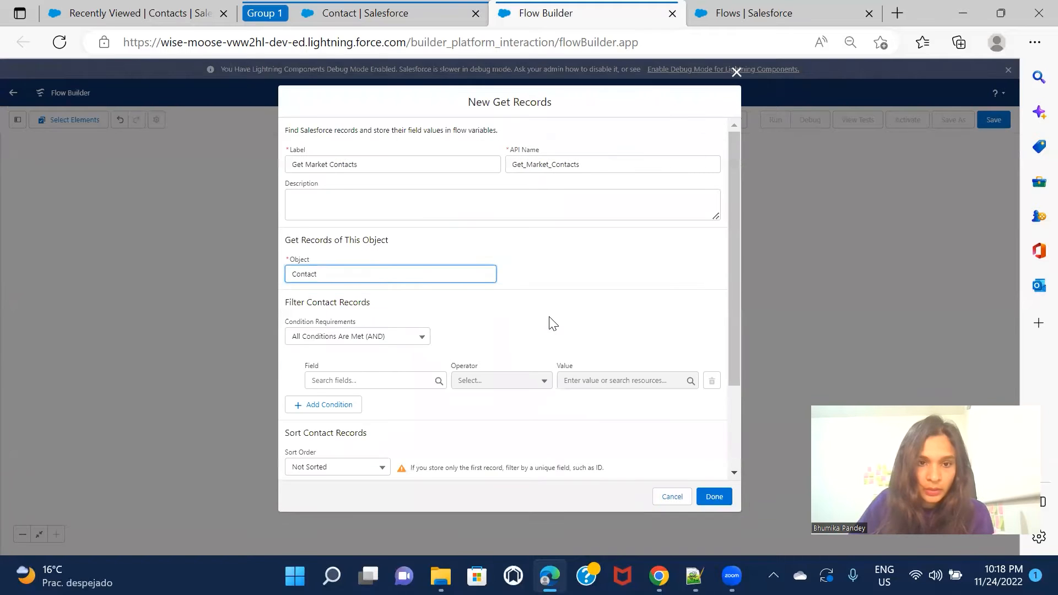
Filter the contacts in Get Market Contacts on the AccountId field
{"action": "scroll", "coordinate": [343, 320], "scroll_direction": "down", "scroll_amount": 1}
{"action": "left_click", "coordinate": [341, 323]}
{"action": "type", "text": "Acc"}
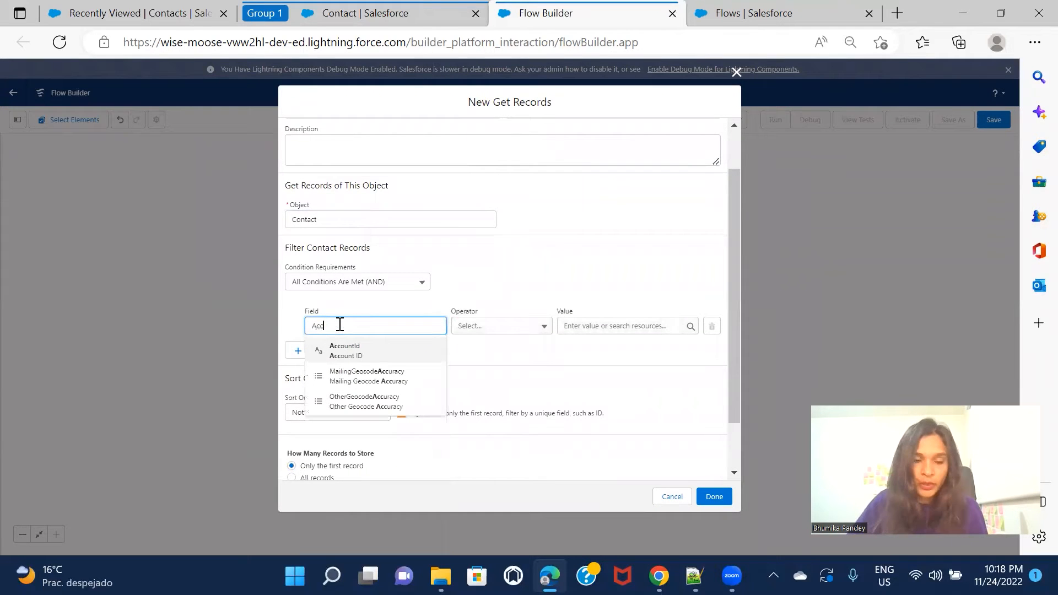
{"action": "left_click", "coordinate": [364, 353]}
{"action": "left_click", "coordinate": [629, 329]}
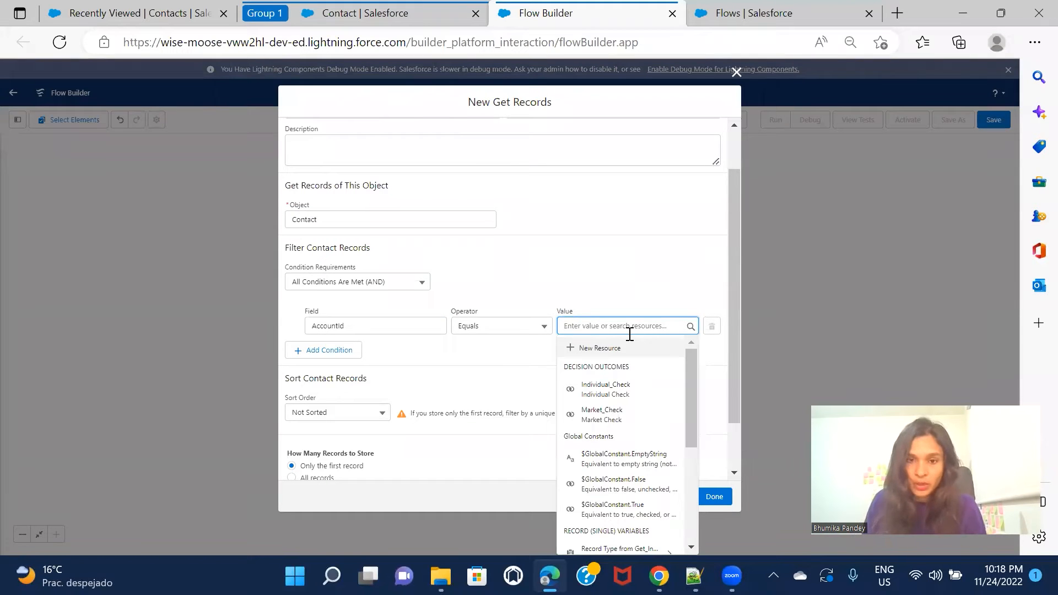
{"action": "type", "text": "rec"}
{"action": "left_click", "coordinate": [618, 440]}
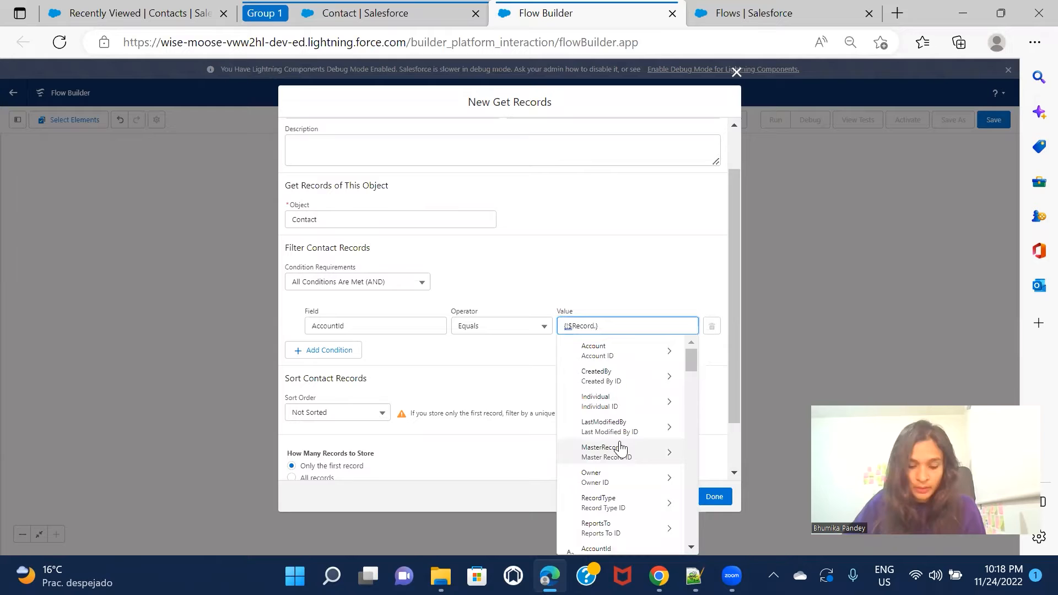
{"action": "type", "text": "Acc"}
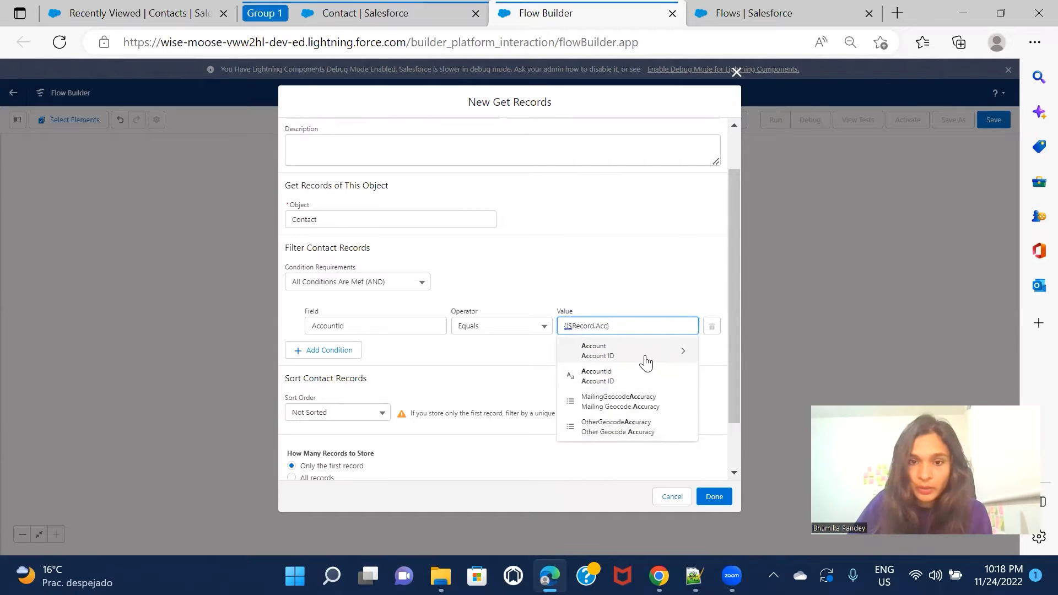
{"action": "left_click", "coordinate": [644, 359]}
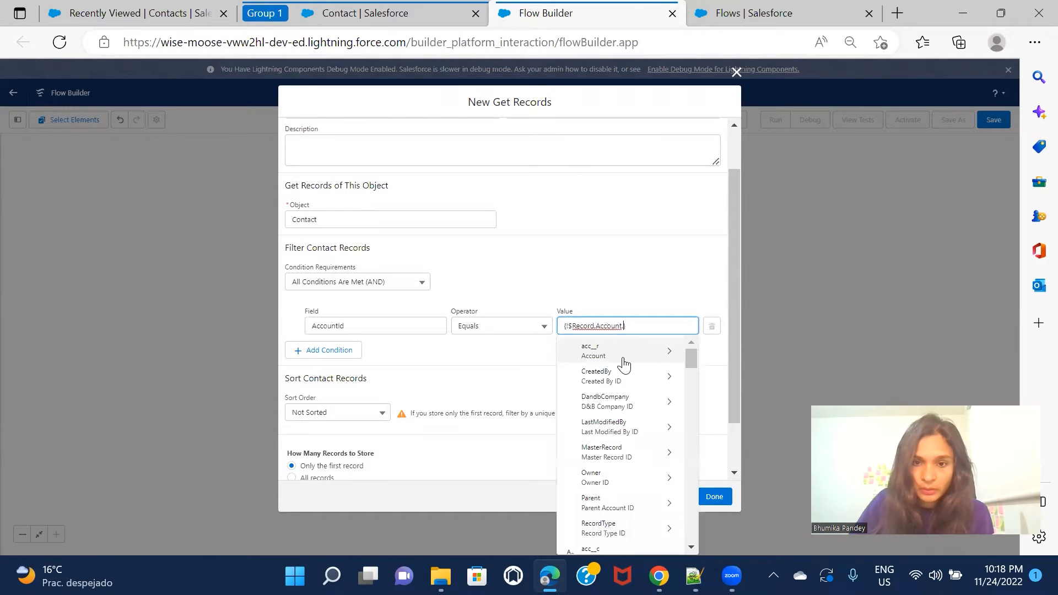
{"action": "key", "text": "BackSpace"}
{"action": "key", "text": "BackSpace"}
{"action": "key", "text": "BackSpace"}
{"action": "key", "text": "BackSpace"}
{"action": "key", "text": "BackSpace"}
{"action": "key", "text": "BackSpace"}
{"action": "key", "text": "BackSpace"}
{"action": "key", "text": "BackSpace"}
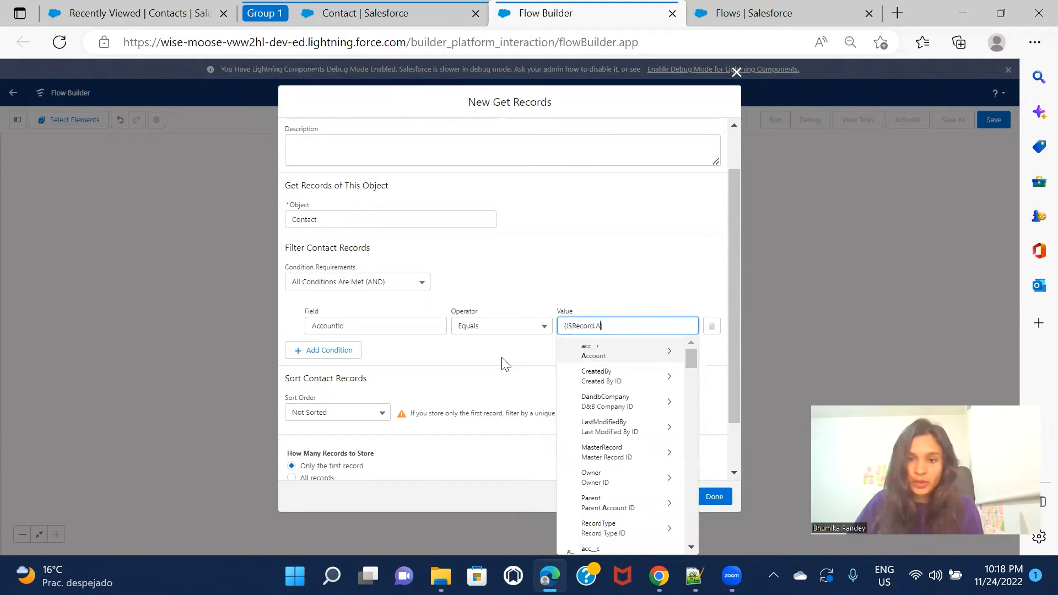
{"action": "key", "text": "BackSpace"}
{"action": "key", "text": "BackSpace"}
{"action": "key", "text": "BackSpace"}
{"action": "key", "text": "BackSpace"}
{"action": "key", "text": "BackSpace"}
{"action": "key", "text": "BackSpace"}
{"action": "key", "text": "BackSpace"}
{"action": "key", "text": "BackSpace"}
{"action": "key", "text": "BackSpace"}
{"action": "key", "text": "BackSpace"}
{"action": "key", "text": "BackSpace"}
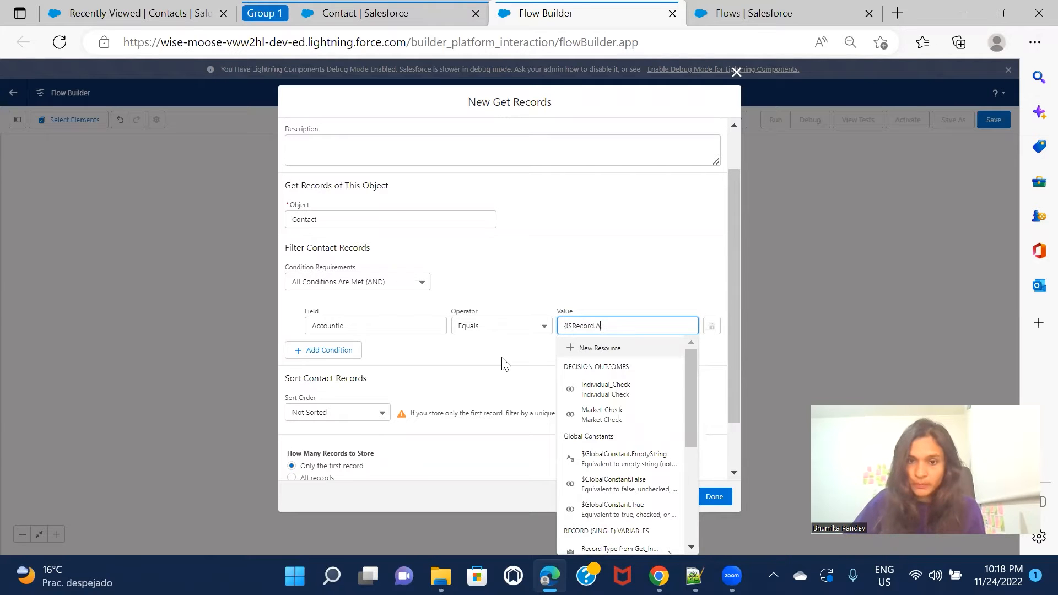
Set the AccountId condition's value to $Record > AccountId, the triggering contact's own account
{"action": "type", "text": "recor"}
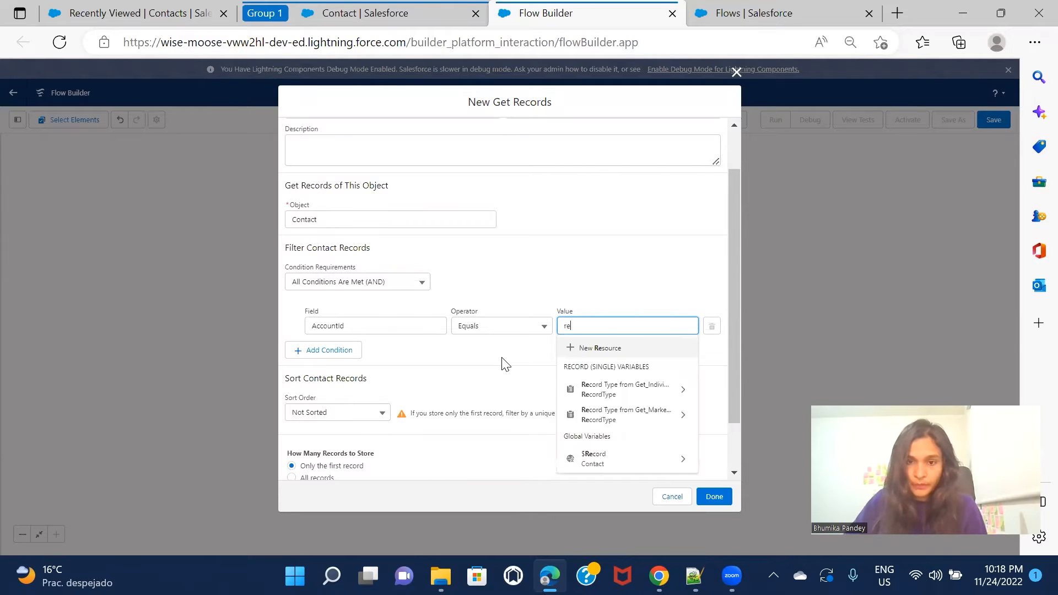
{"action": "left_click", "coordinate": [633, 448]}
{"action": "type", "text": "Acc"}
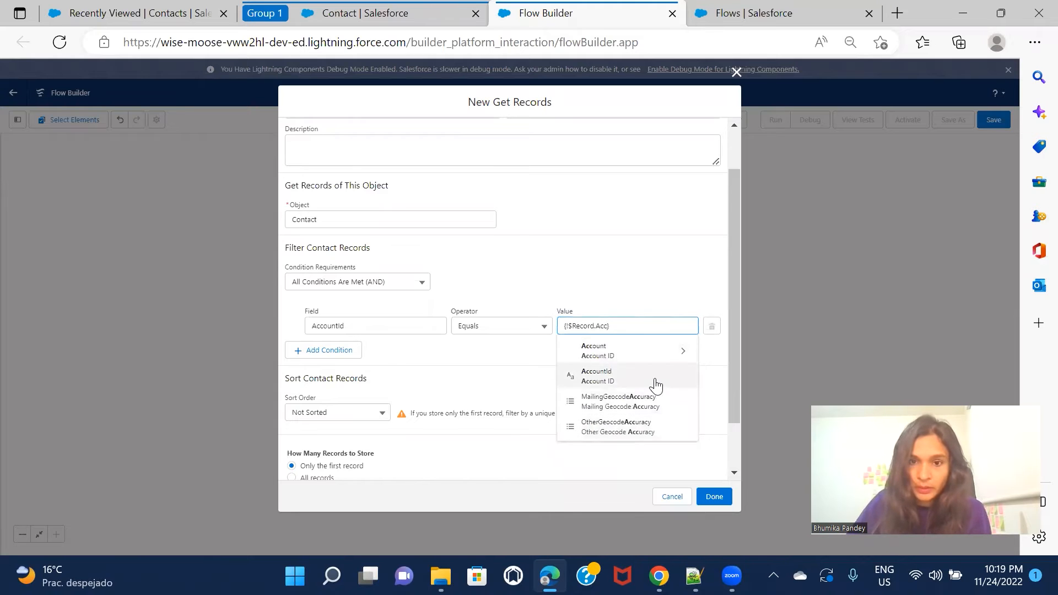
{"action": "left_click", "coordinate": [656, 380]}
Store all records in Get Market Contacts and finish the element
{"action": "scroll", "coordinate": [478, 358], "scroll_direction": "down", "scroll_amount": 1}
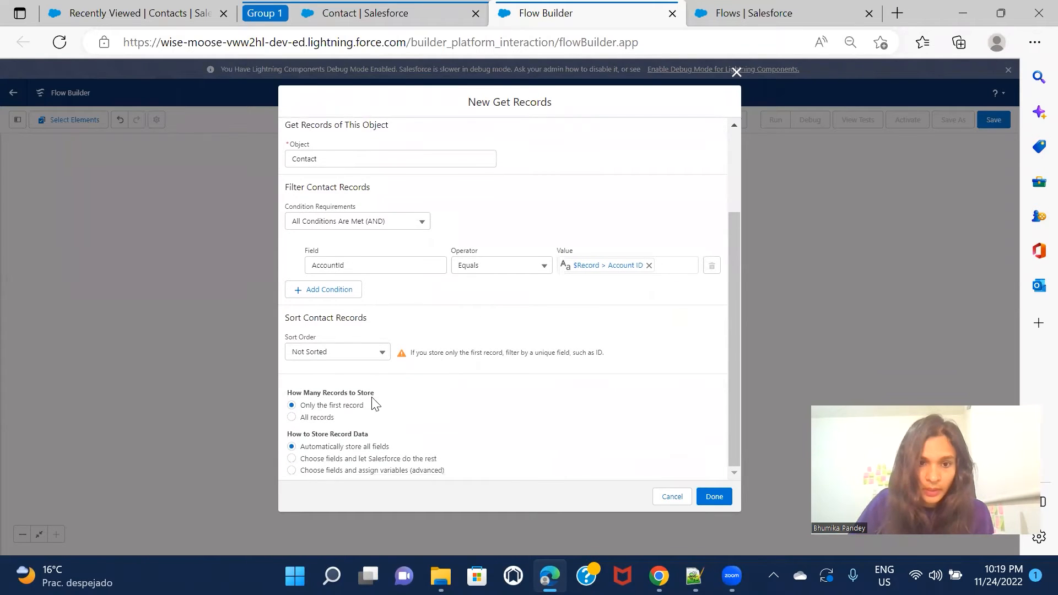
{"action": "left_click", "coordinate": [316, 422]}
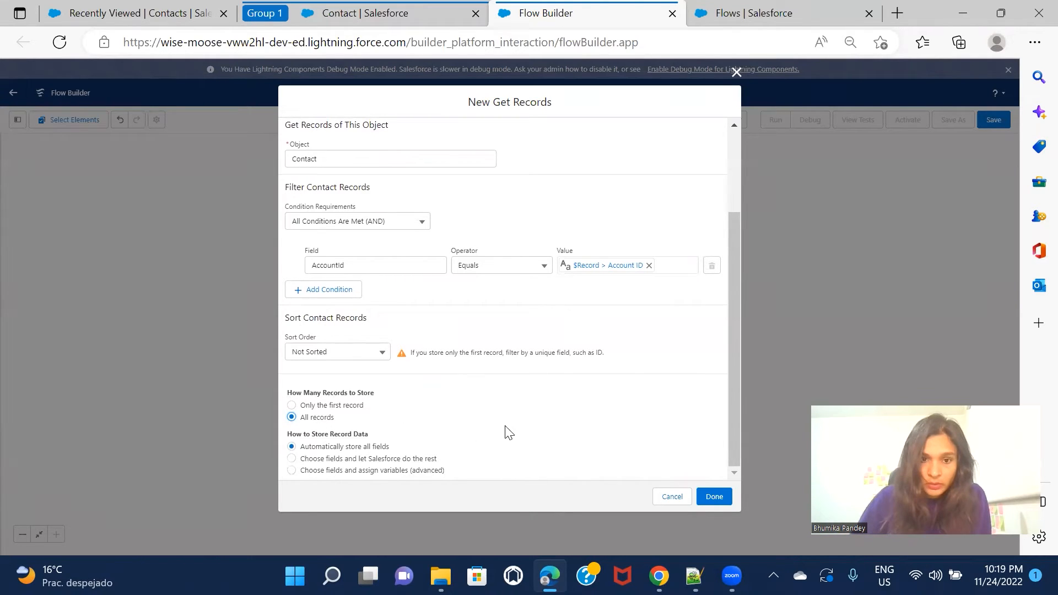
{"action": "left_click", "coordinate": [715, 498]}
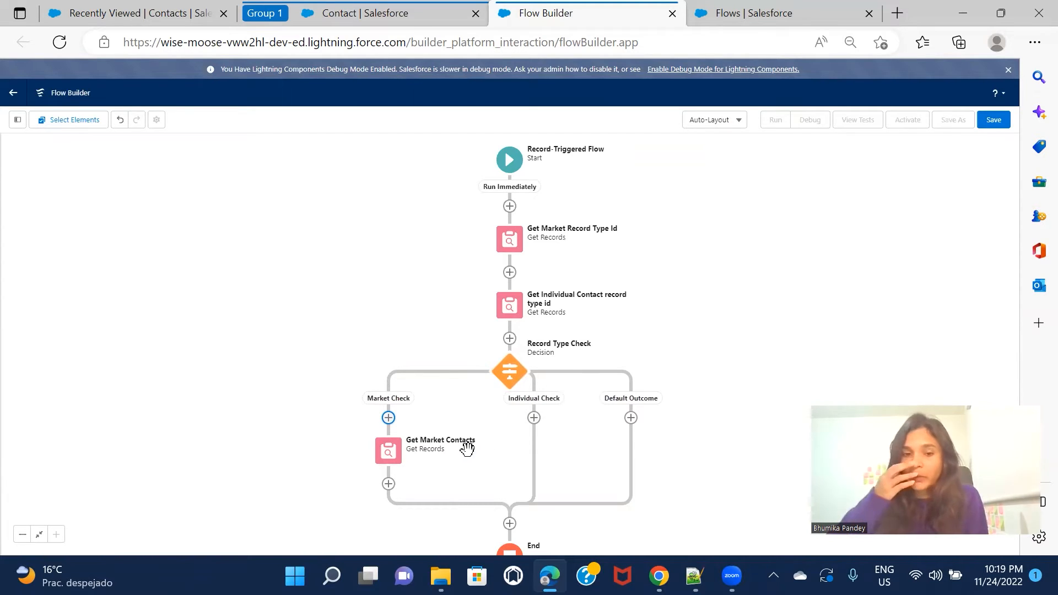
Add an Assignment element after Get Market Contacts on the Market Check branch
{"action": "left_click", "coordinate": [389, 484]}
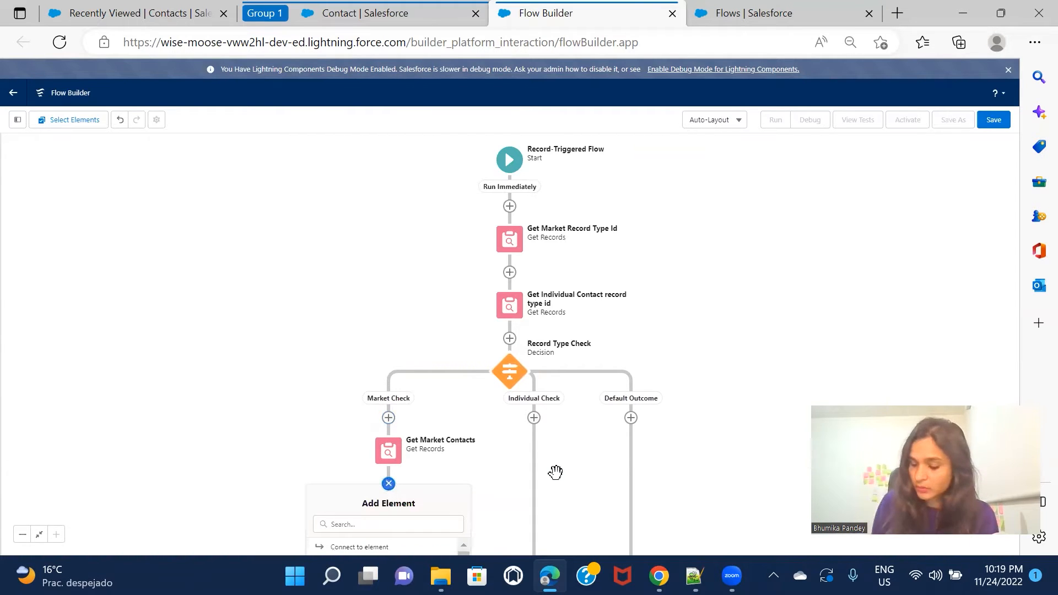
{"action": "key", "text": "ctrl+minus"}
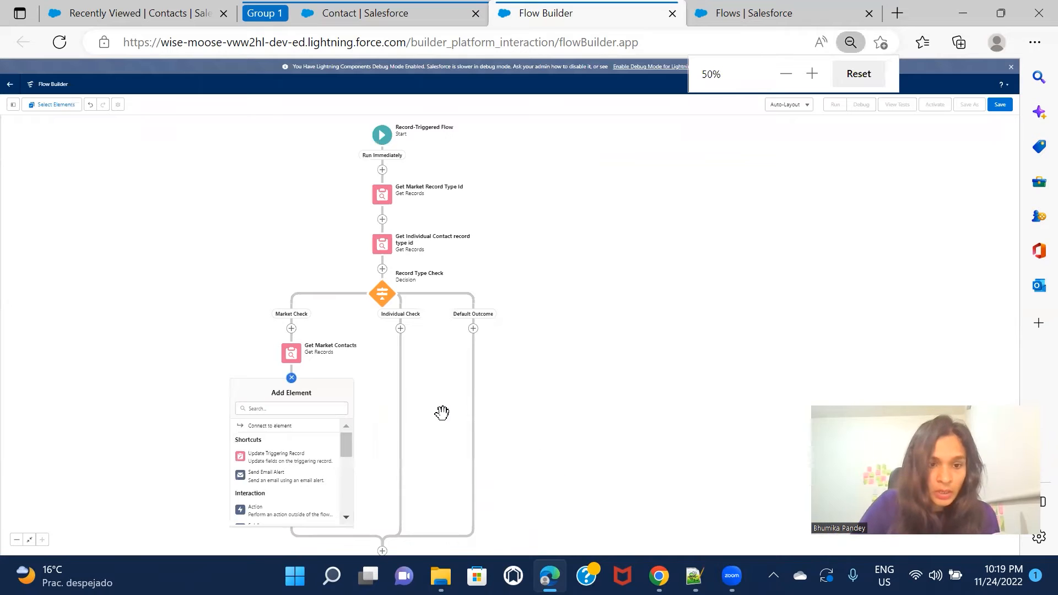
{"action": "left_click", "coordinate": [289, 407]}
{"action": "type", "text": "ass"}
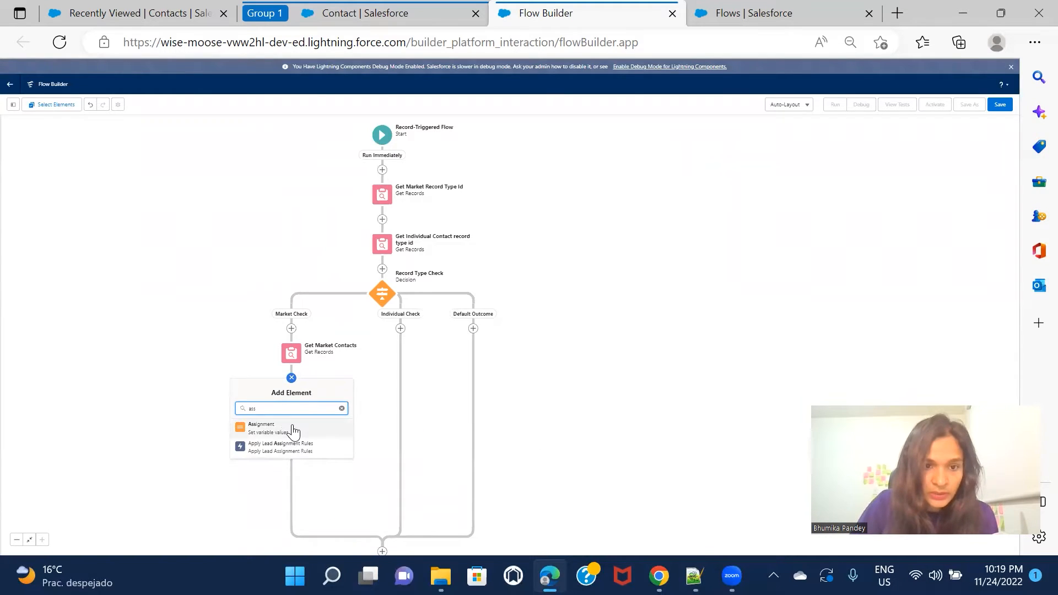
{"action": "left_click", "coordinate": [293, 430]}
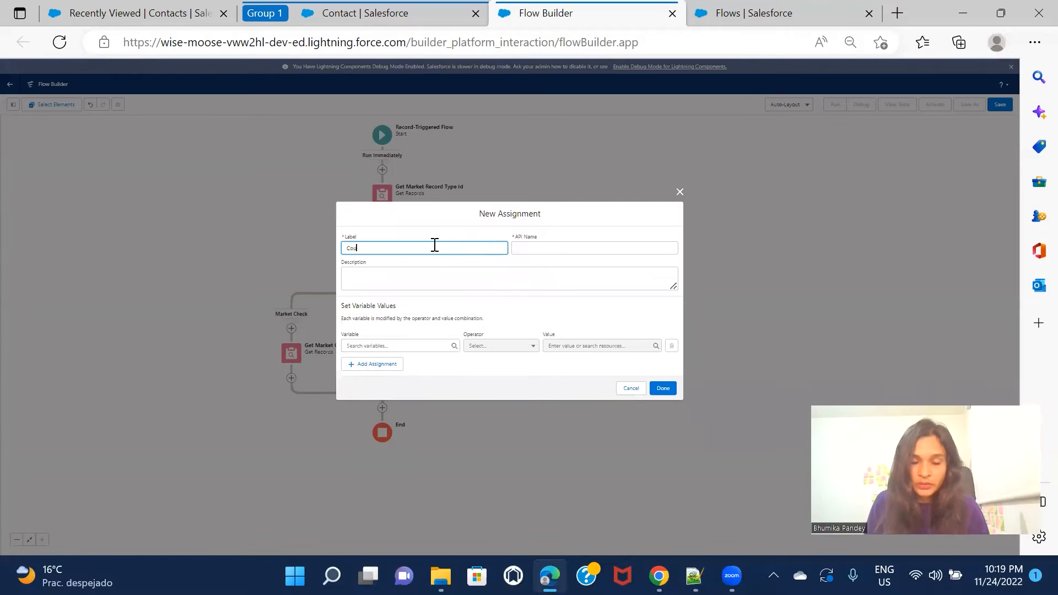
Label the new assignment Market Count Assignment
{"action": "type", "text": "Market Count"}
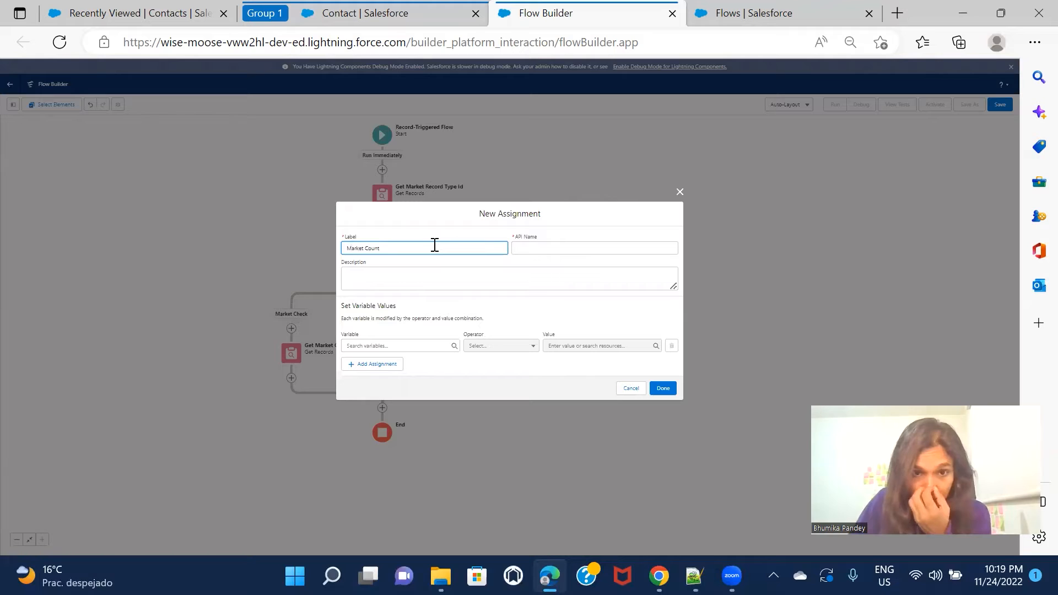
{"action": "type", "text": " Assignment"}
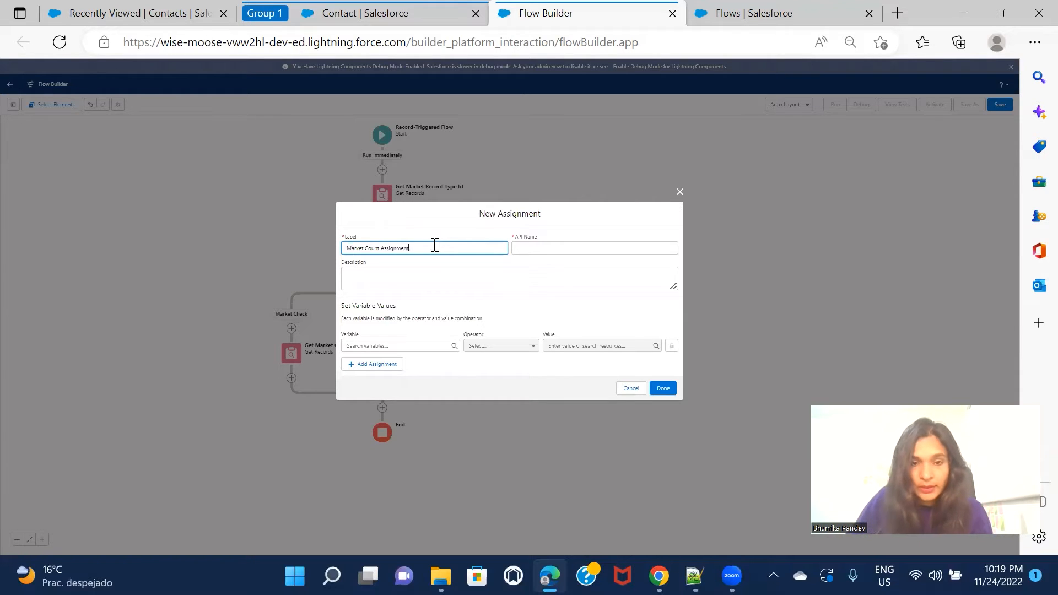
{"action": "left_click", "coordinate": [517, 264]}
{"action": "key", "text": "ctrl+plus"}
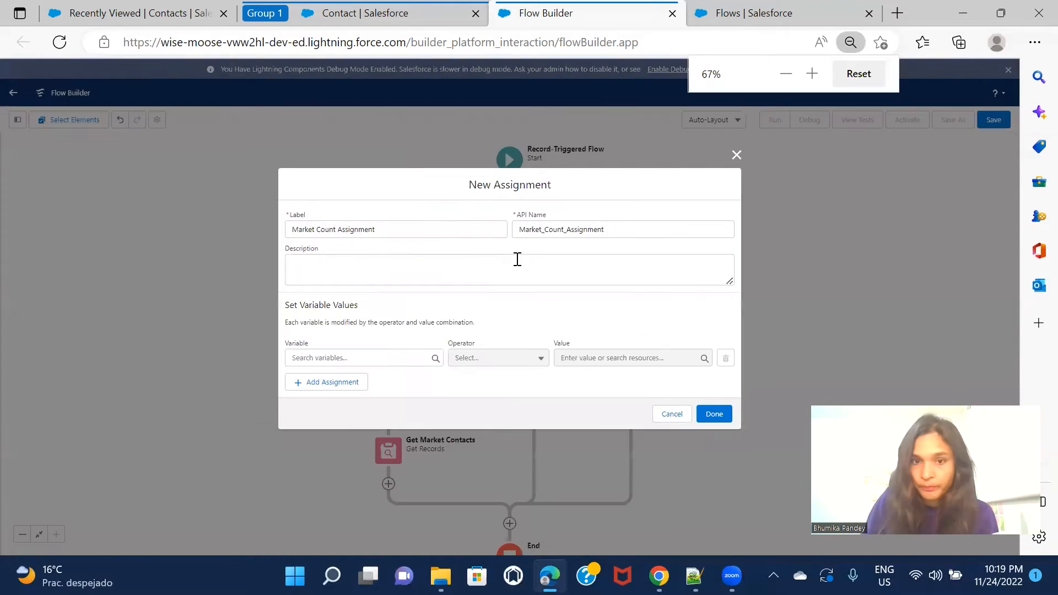
Create a Number variable named Count as the variable this assignment sets
{"action": "left_click", "coordinate": [357, 351]}
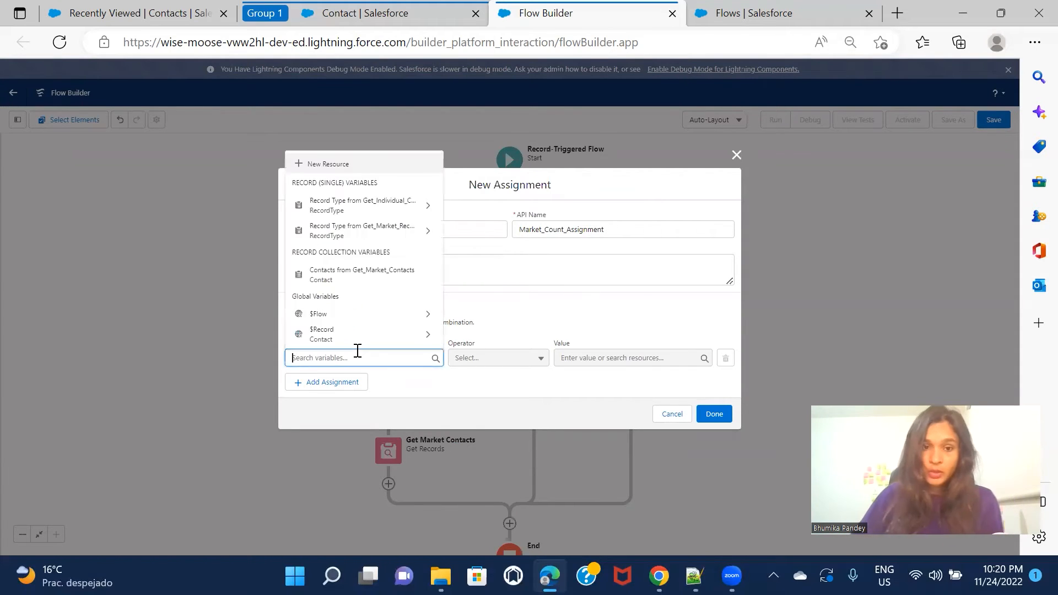
{"action": "left_click", "coordinate": [389, 163]}
{"action": "left_click", "coordinate": [392, 263]}
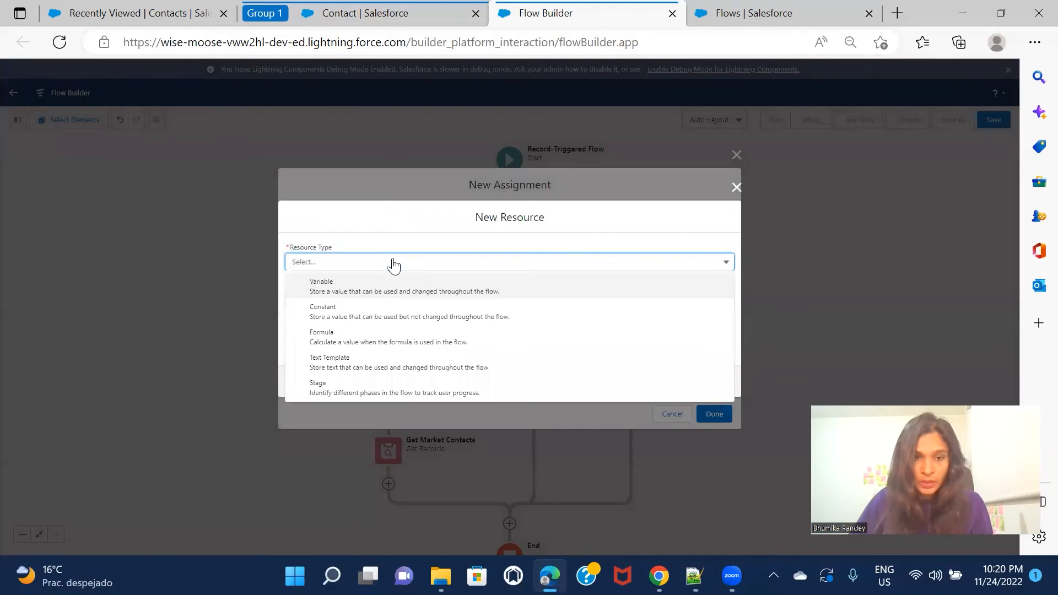
{"action": "left_click", "coordinate": [388, 293]}
{"action": "left_click", "coordinate": [348, 282]}
{"action": "type", "text": "Cou"}
{"action": "left_click", "coordinate": [361, 299]}
{"action": "left_click", "coordinate": [358, 375]}
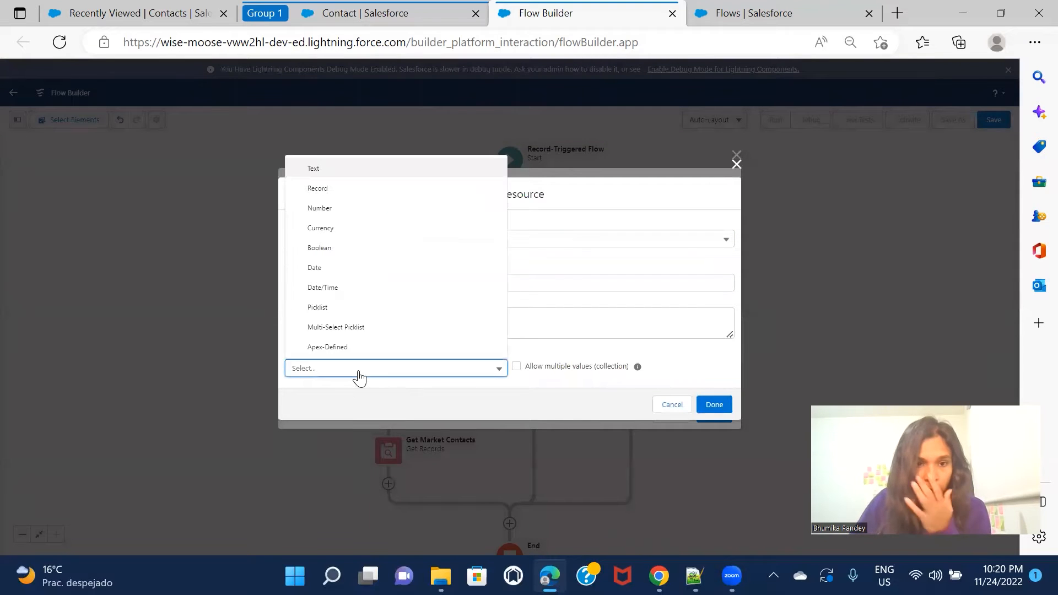
{"action": "left_click", "coordinate": [357, 210]}
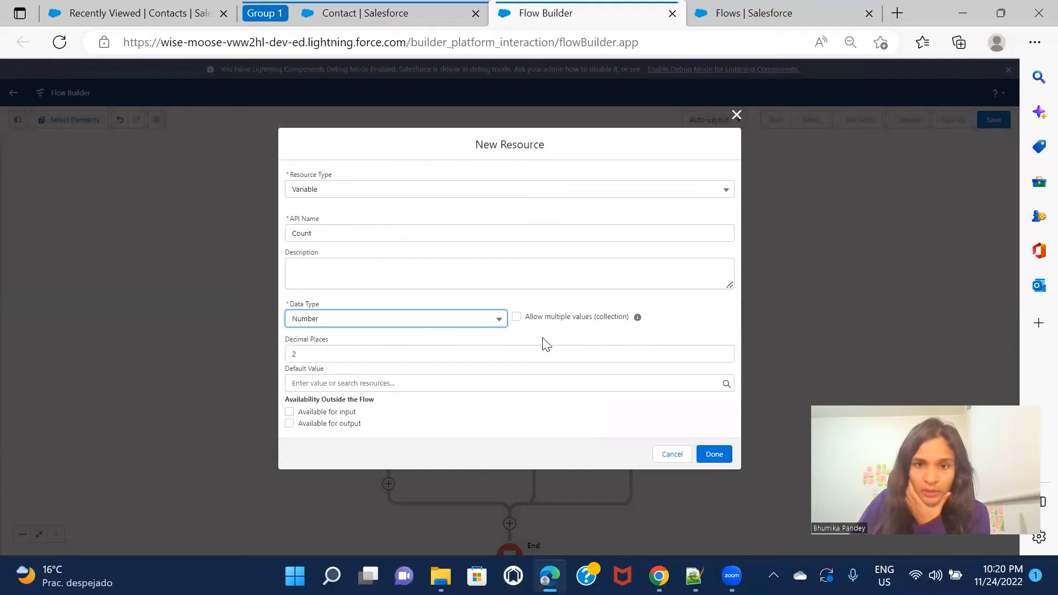
{"action": "left_click", "coordinate": [714, 454]}
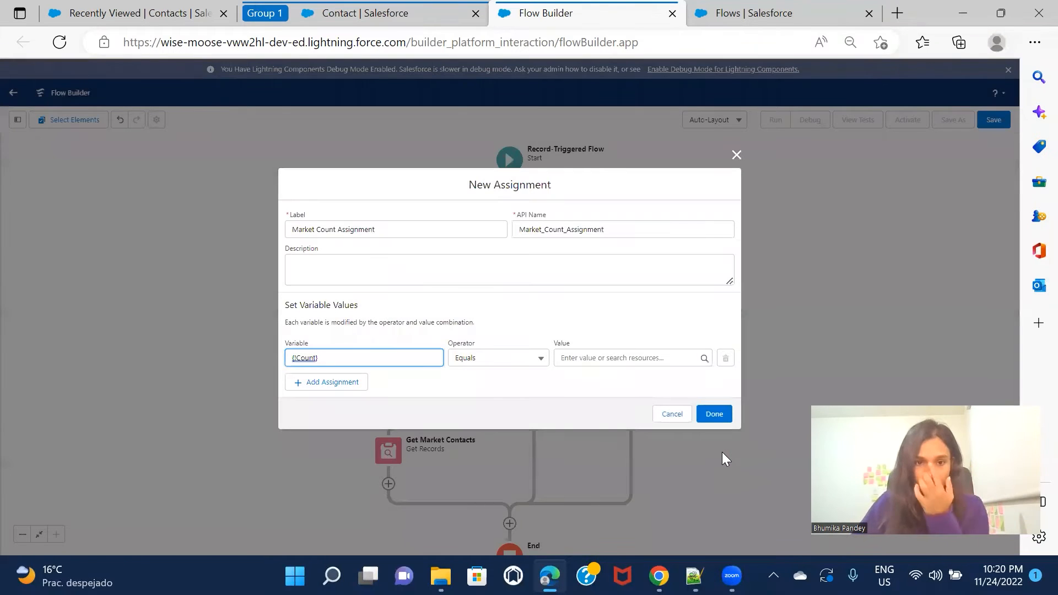
Assign Count with the Equals Count operator to the contacts from Get_Market_Contacts and finish the assignment
{"action": "left_click", "coordinate": [602, 357]}
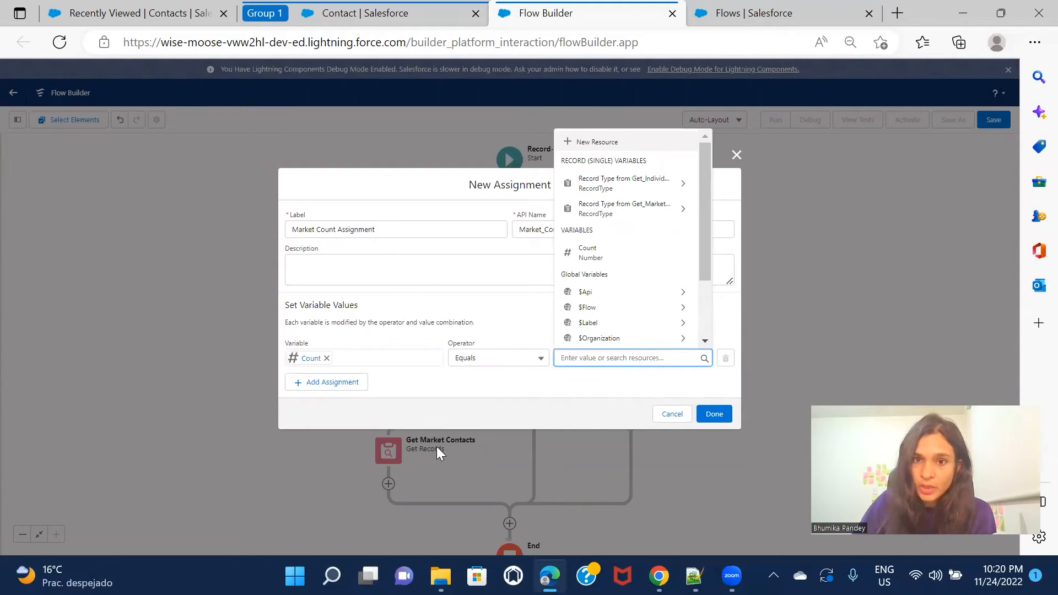
{"action": "scroll", "coordinate": [627, 302], "scroll_direction": "down", "scroll_amount": 2}
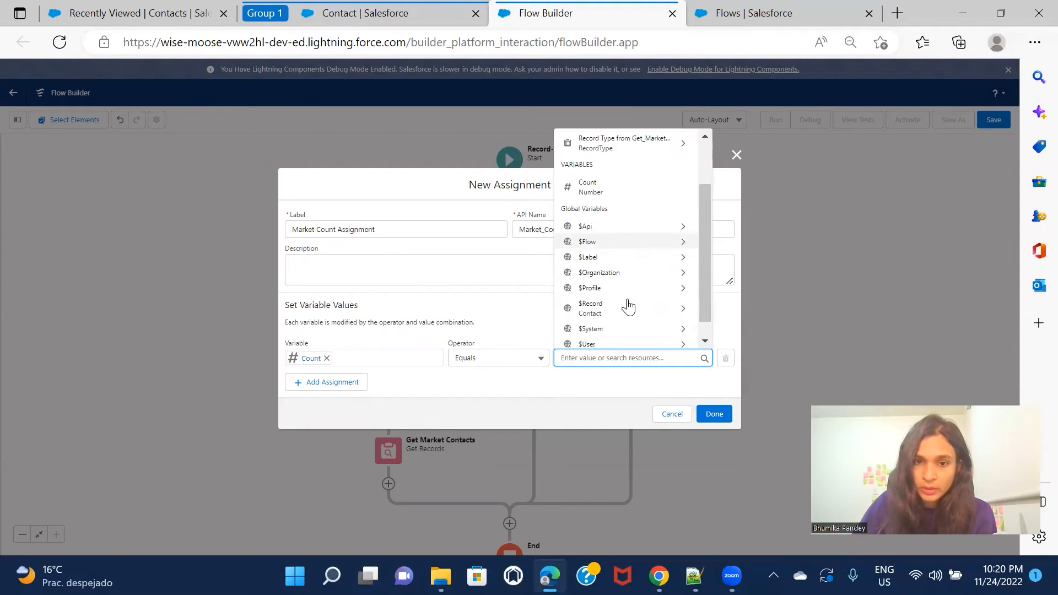
{"action": "scroll", "coordinate": [639, 292], "scroll_direction": "up", "scroll_amount": 2}
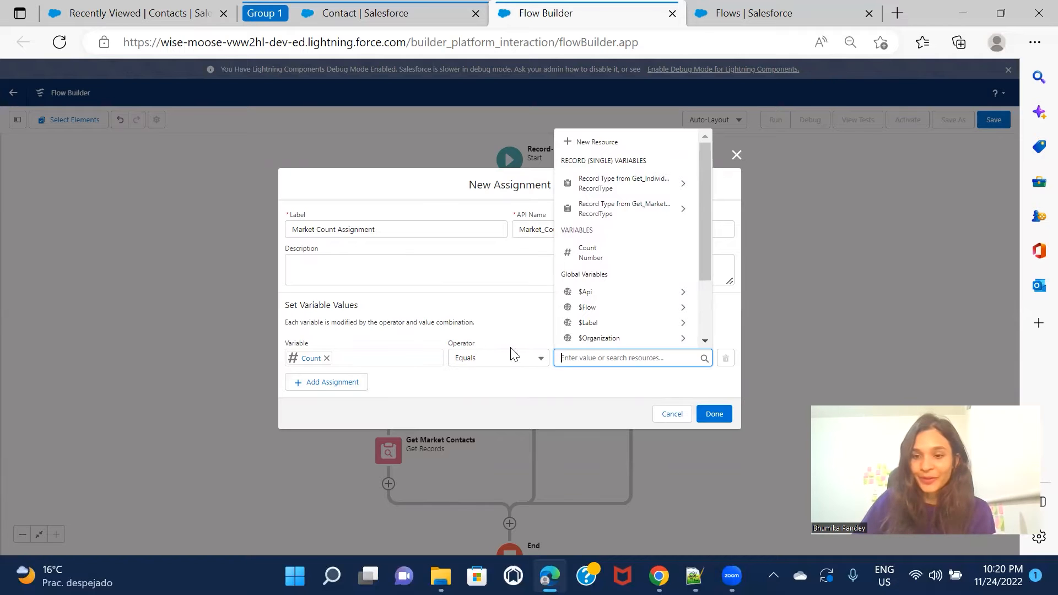
{"action": "left_click", "coordinate": [529, 360]}
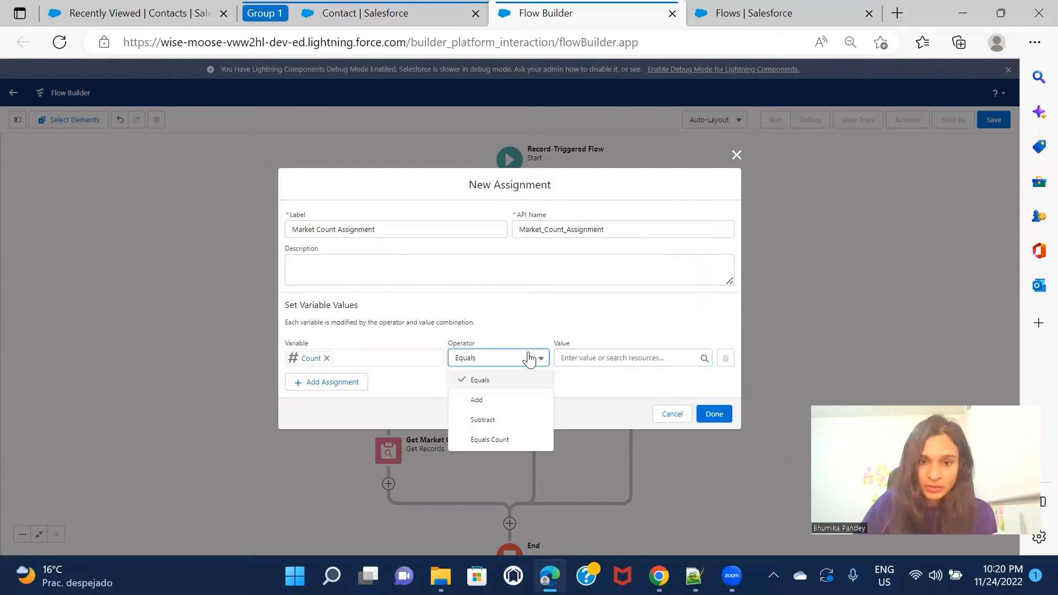
{"action": "left_click", "coordinate": [490, 439]}
{"action": "left_click", "coordinate": [604, 358]}
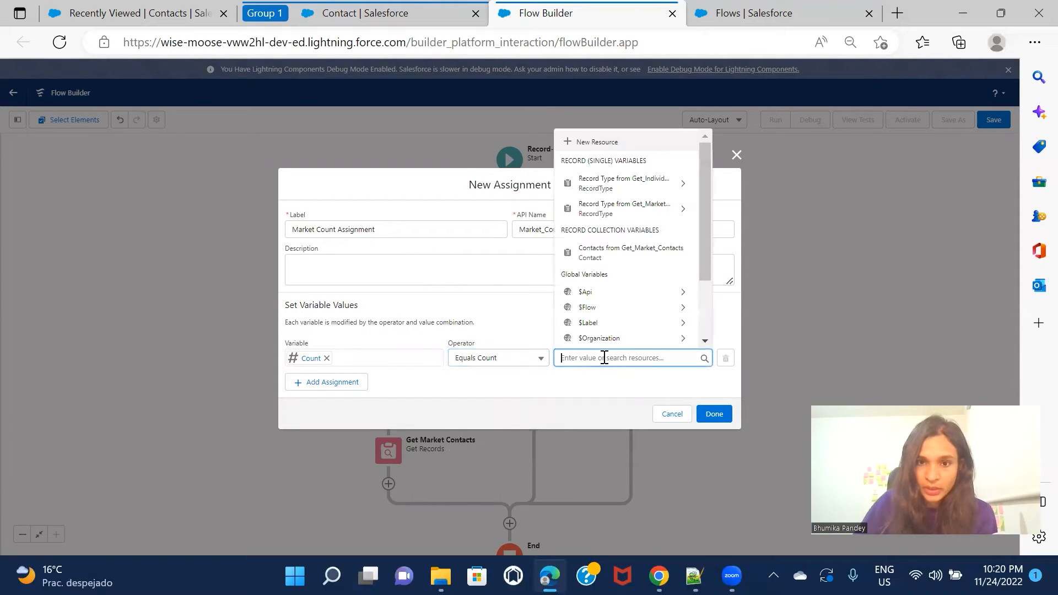
{"action": "left_click", "coordinate": [622, 254]}
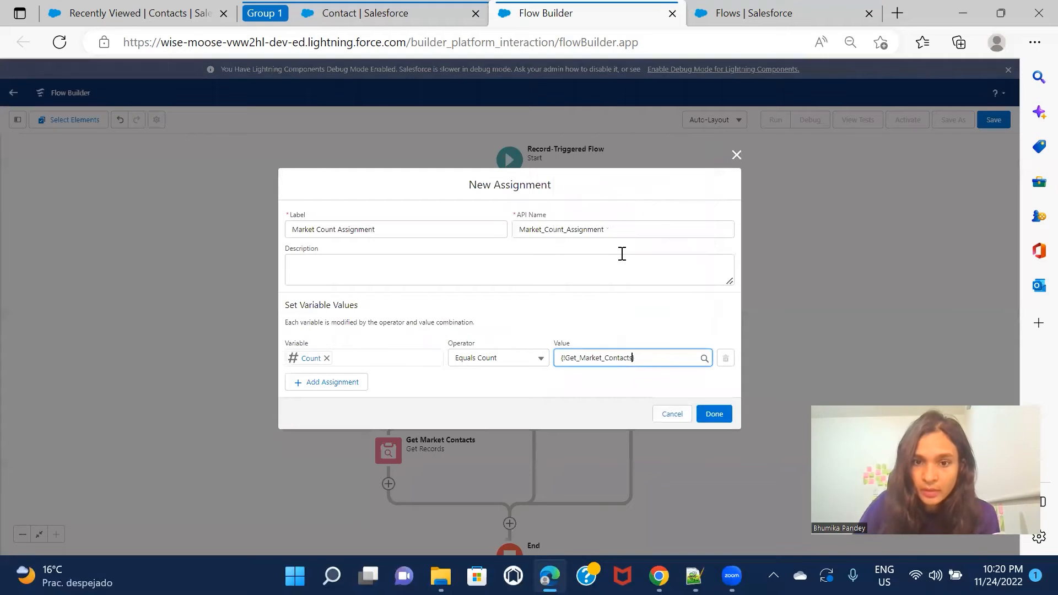
{"action": "left_click", "coordinate": [711, 414]}
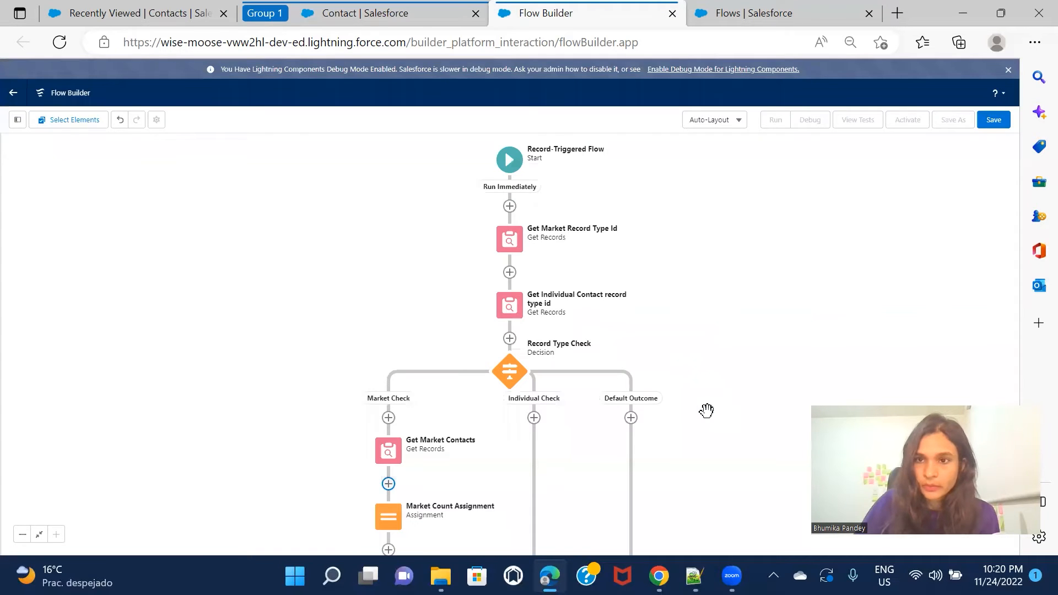
Add an Update Records element after Market Count Assignment on the Market Check branch
{"action": "left_click", "coordinate": [850, 41]}
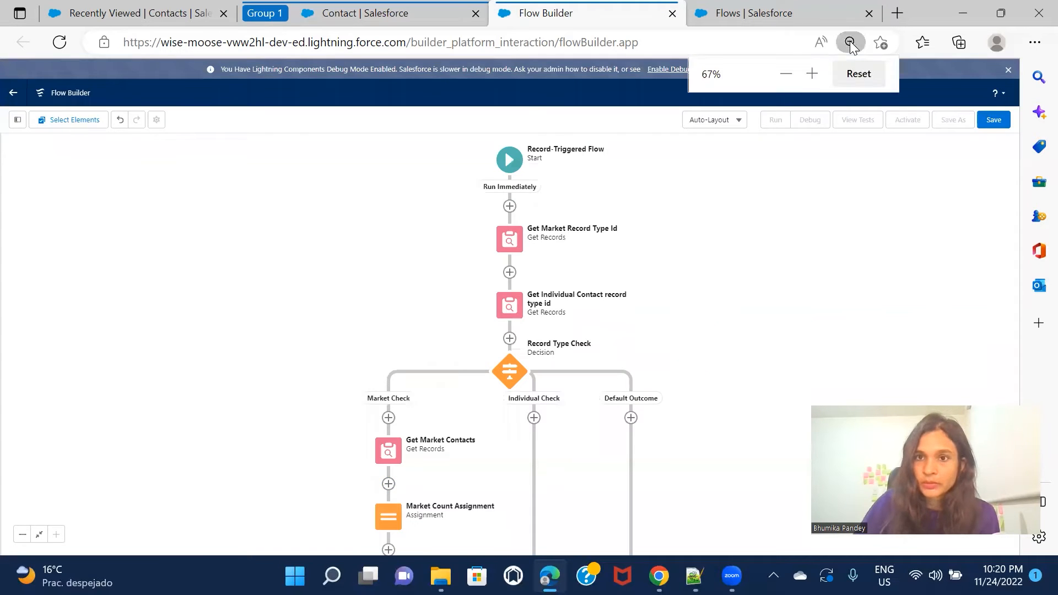
{"action": "left_click", "coordinate": [785, 75]}
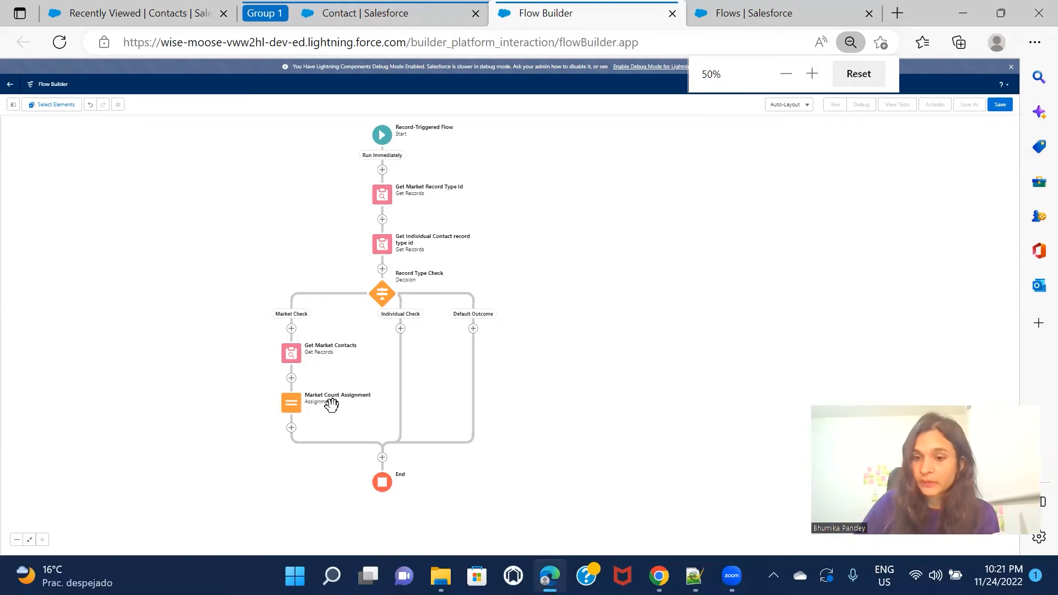
{"action": "left_click", "coordinate": [292, 428]}
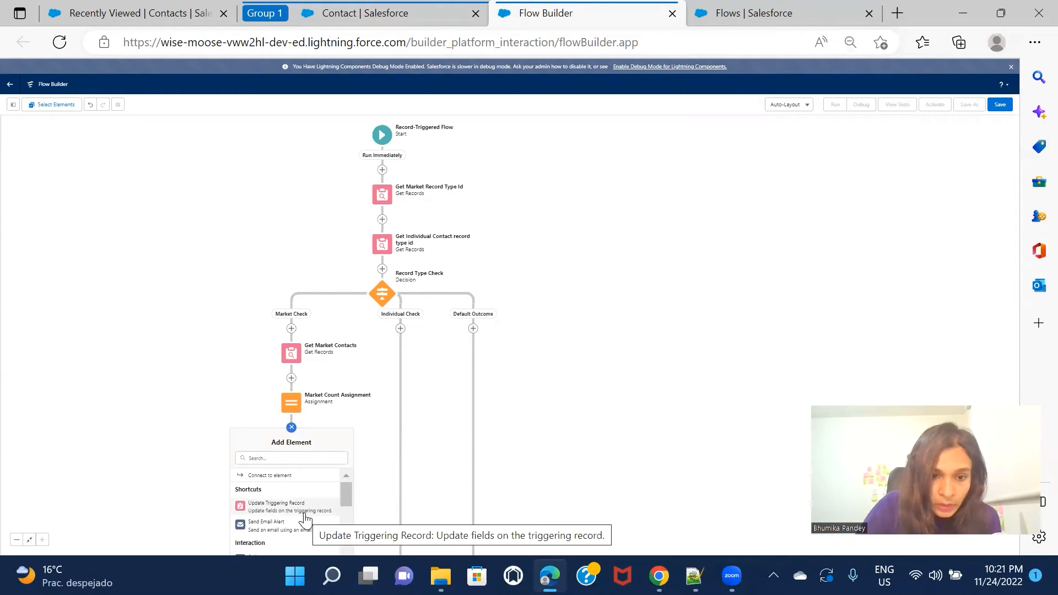
{"action": "left_click", "coordinate": [300, 459]}
{"action": "type", "text": "u"}
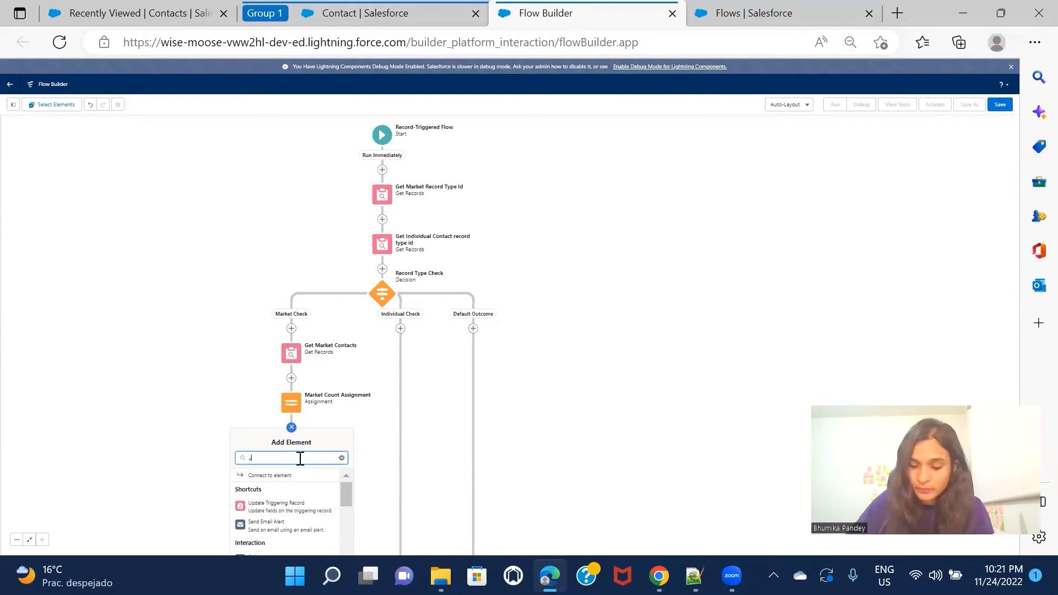
{"action": "type", "text": "pdat"}
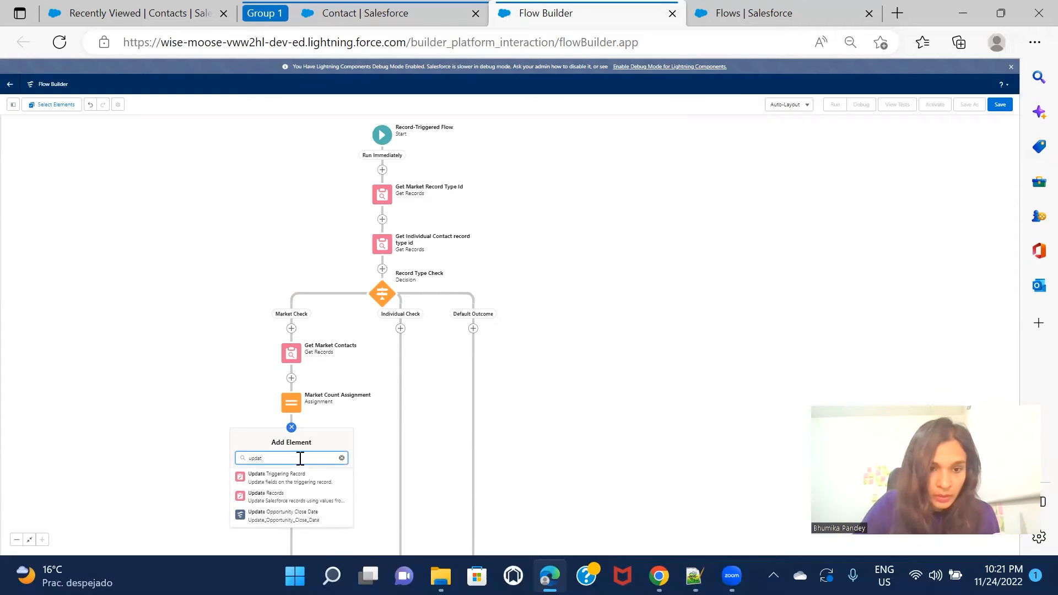
{"action": "left_click", "coordinate": [300, 493]}
Label the new Update Records element Update Account with Count
{"action": "left_click", "coordinate": [417, 203]}
{"action": "type", "text": "u"}
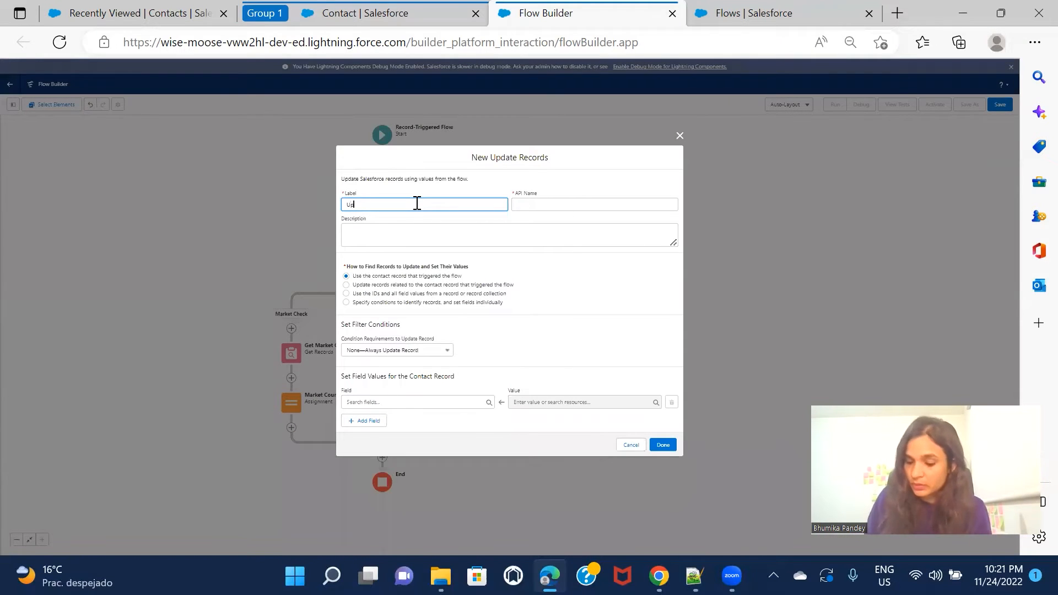
{"action": "key", "text": "ctrl+plus"}
{"action": "type", "text": "pdate Account with "}
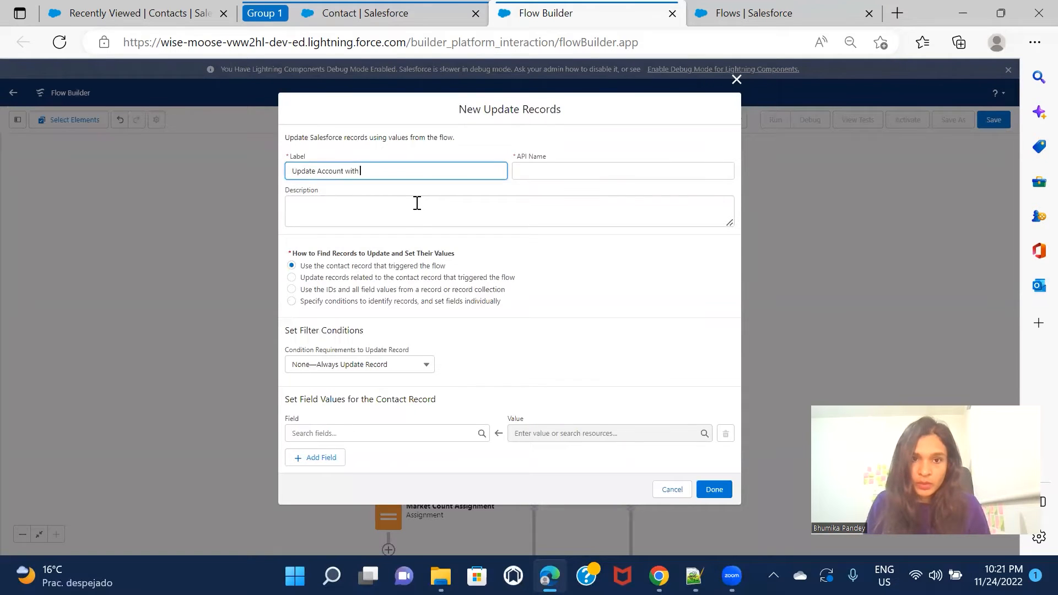
{"action": "type", "text": "Market Count"}
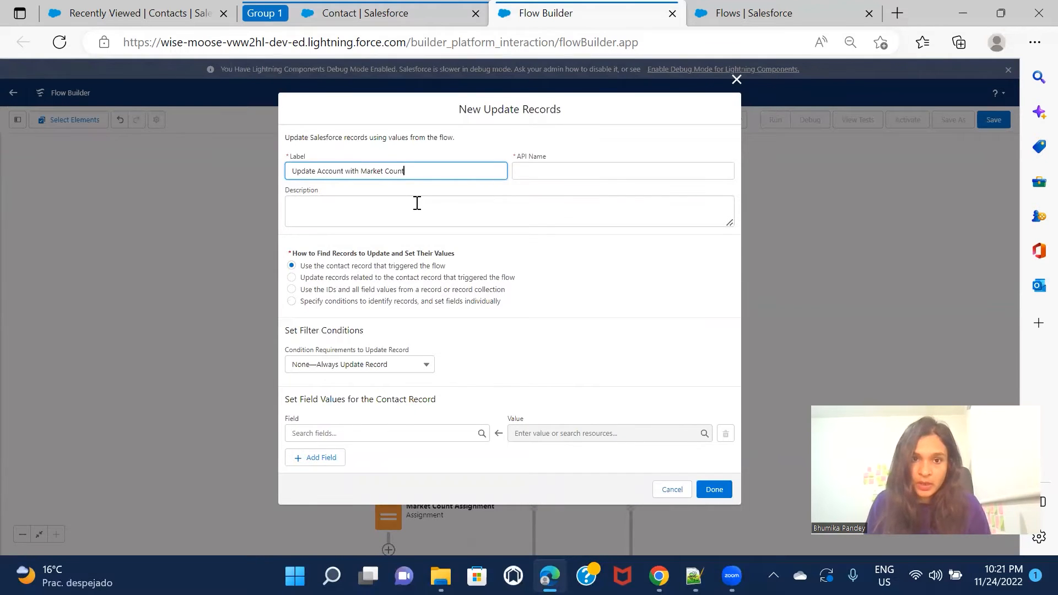
{"action": "double_click", "coordinate": [369, 170]}
{"action": "key", "text": "BackSpace"}
{"action": "left_click", "coordinate": [407, 193]}
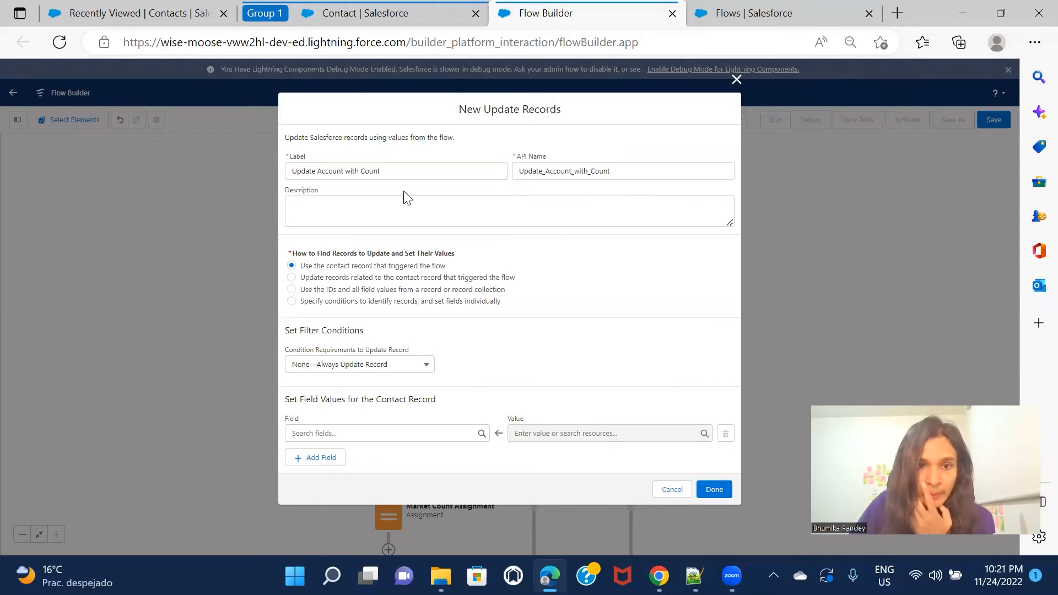
Have the element specify conditions to identify records and set fields individually, with Account as the object to update
{"action": "left_click", "coordinate": [369, 302]}
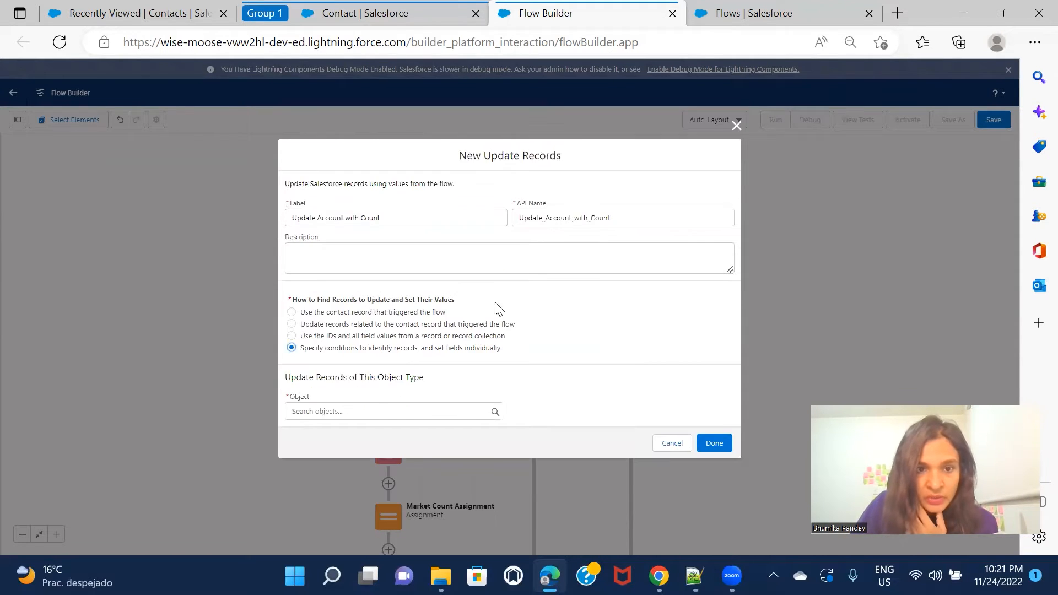
{"action": "left_click", "coordinate": [369, 404]}
{"action": "type", "text": "Acc"}
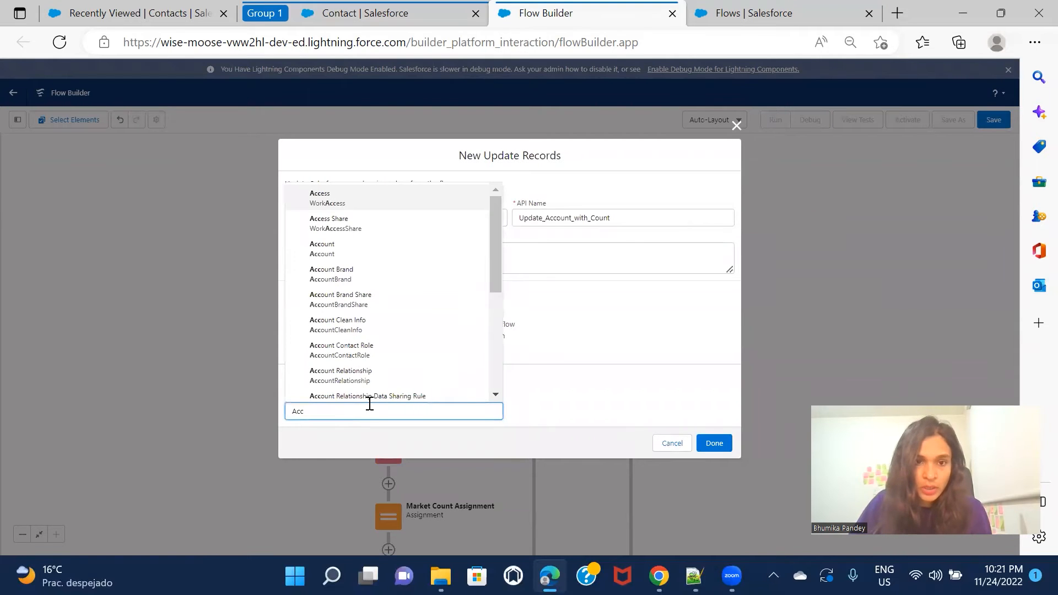
{"action": "left_click", "coordinate": [361, 249]}
{"action": "scroll", "coordinate": [538, 392], "scroll_direction": "down", "scroll_amount": 2}
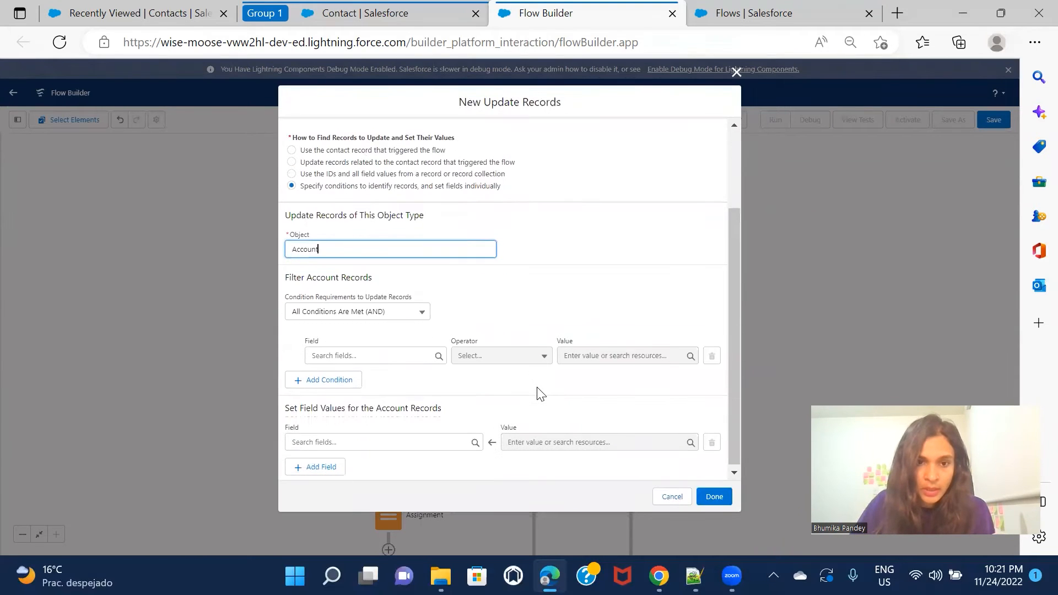
{"action": "left_click", "coordinate": [555, 263]}
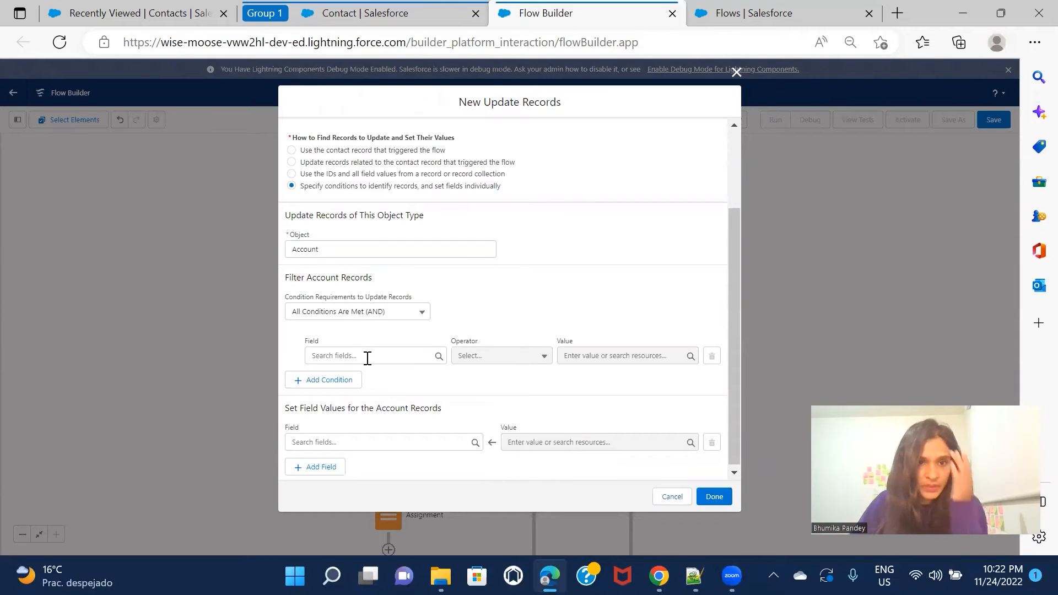
Filter the Account records to those whose Id equals the triggering record's Account ID
{"action": "left_click", "coordinate": [335, 349]}
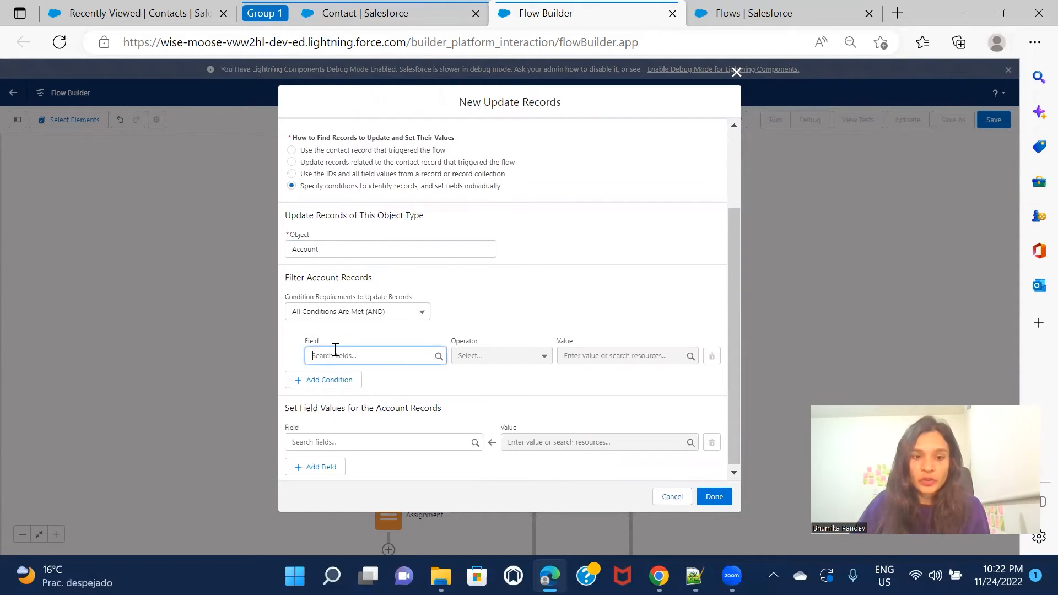
{"action": "type", "text": "Id"}
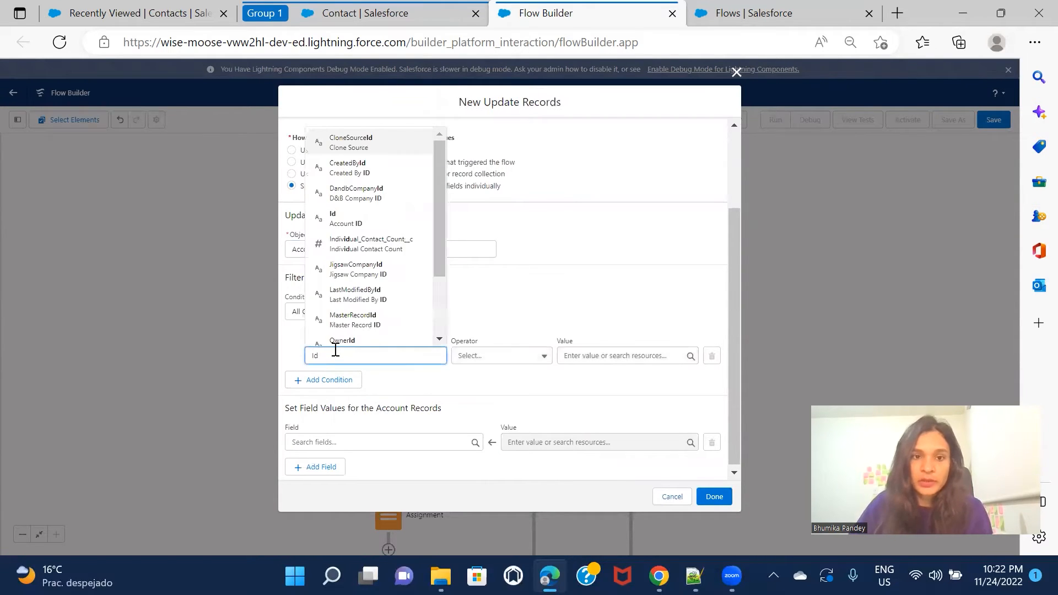
{"action": "left_click", "coordinate": [365, 218]}
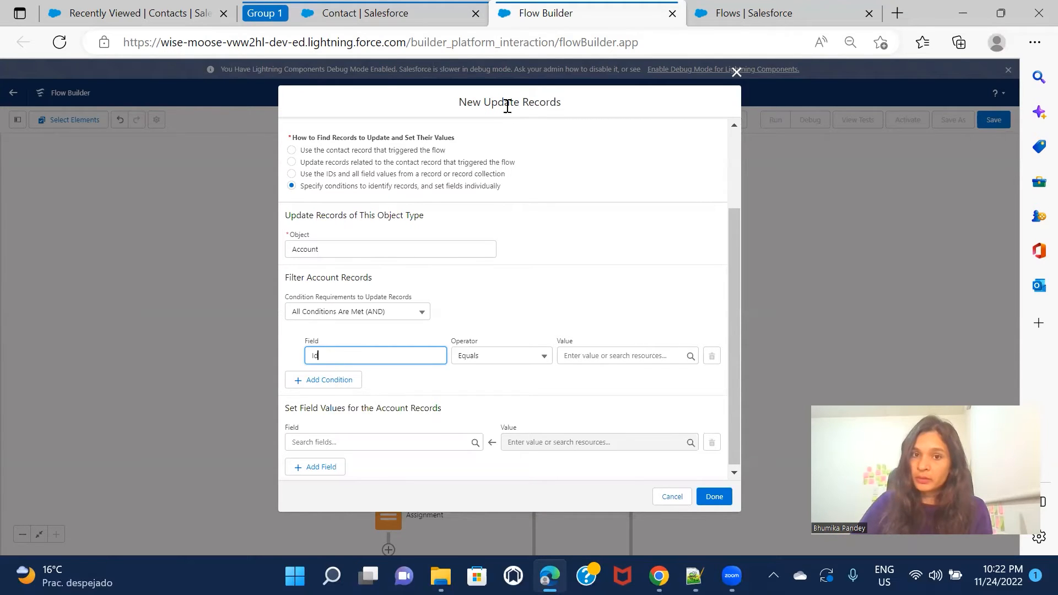
{"action": "left_click", "coordinate": [594, 352]}
{"action": "type", "text": "rec"}
{"action": "left_click", "coordinate": [601, 331]}
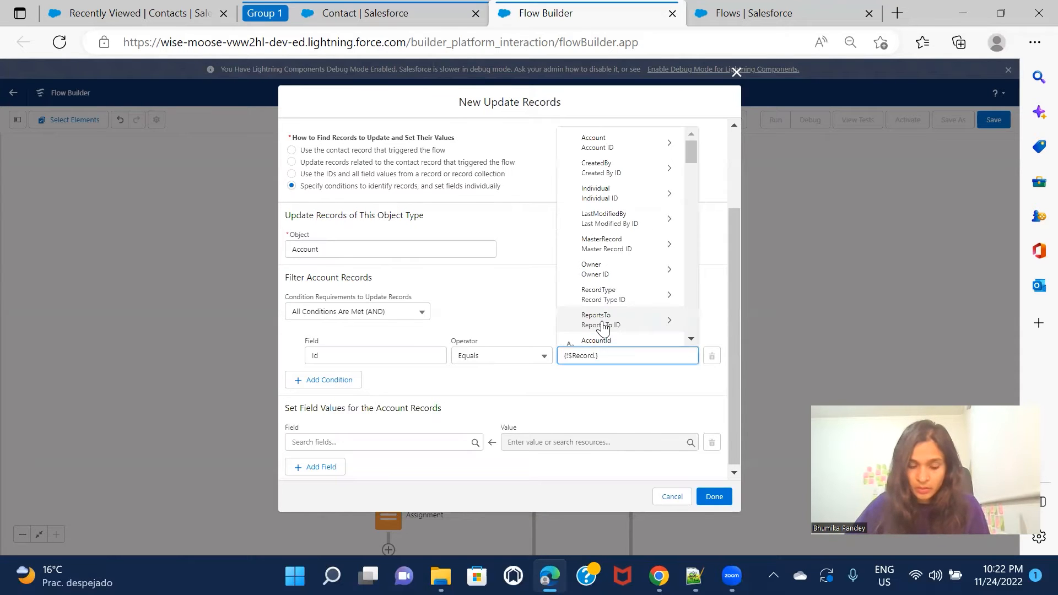
{"action": "type", "text": "acc"}
{"action": "left_click", "coordinate": [619, 290]}
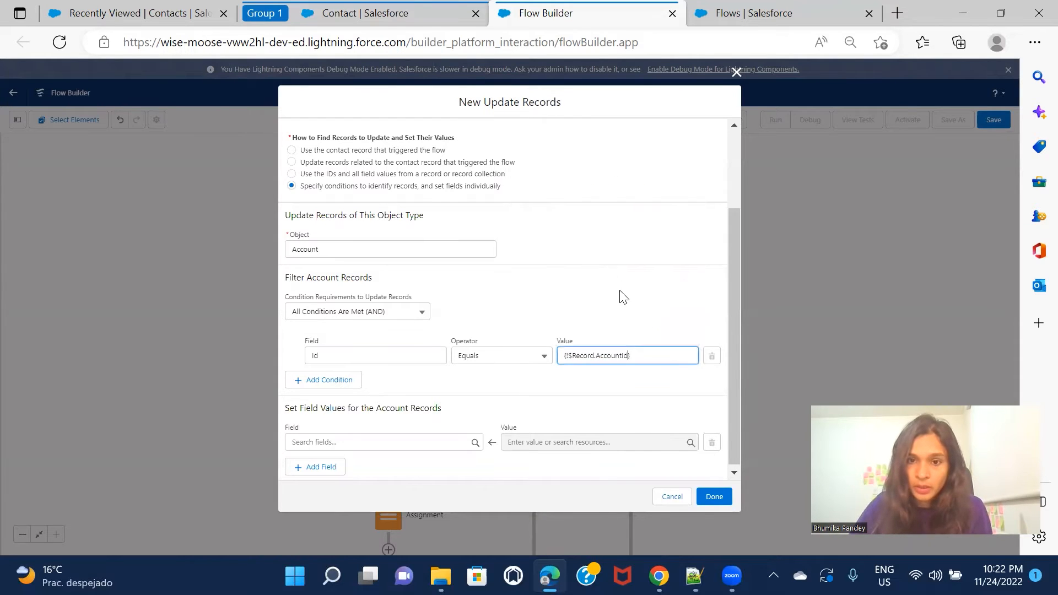
{"action": "left_click", "coordinate": [578, 394]}
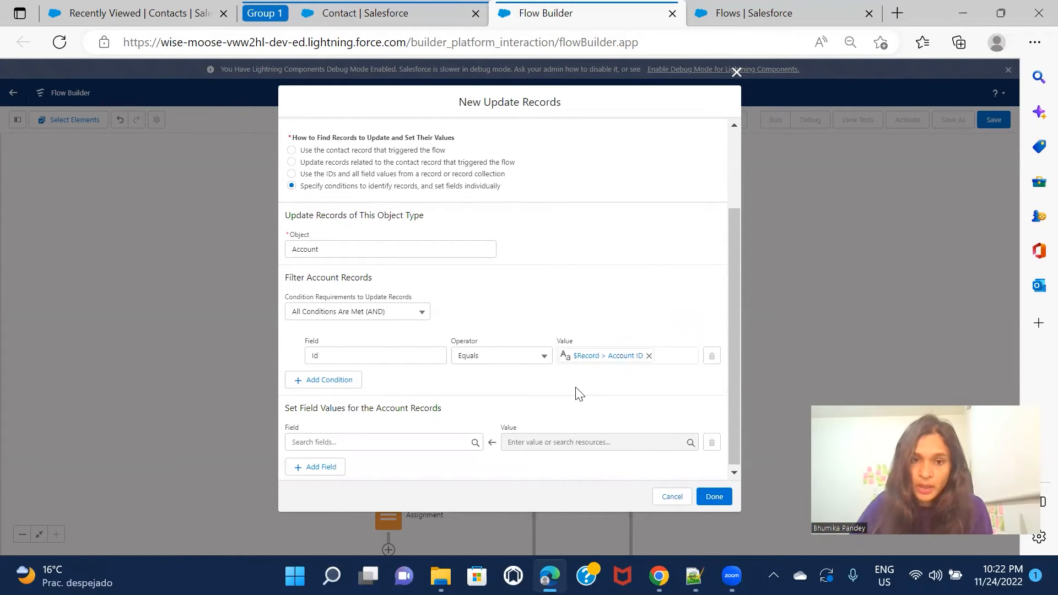
Set the Account's Market_Contact_Count__c field to the Count variable and finish the Update Records element
{"action": "left_click", "coordinate": [372, 439]}
{"action": "type", "text": "mar"}
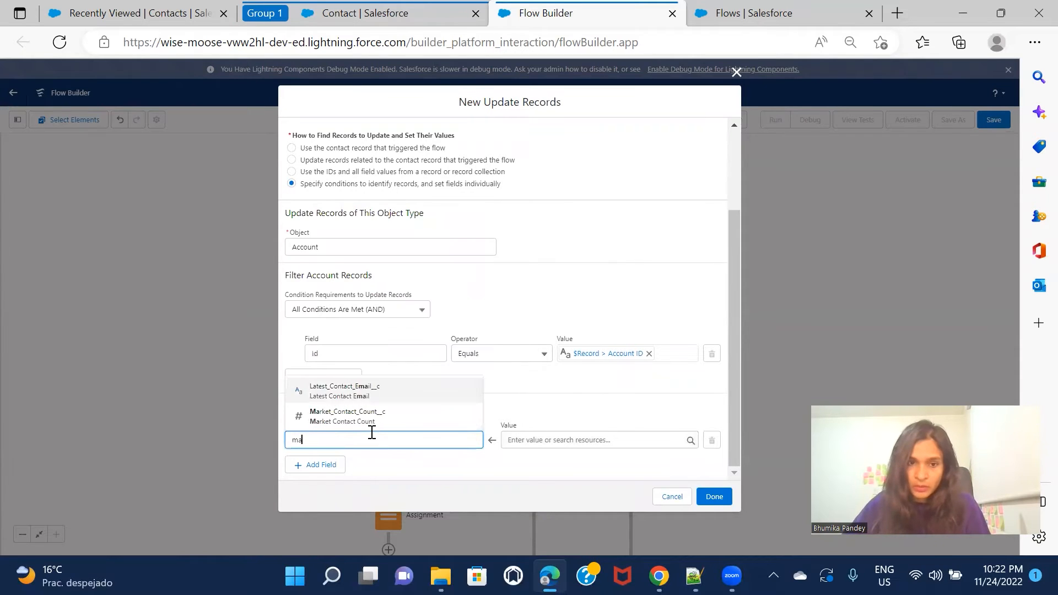
{"action": "left_click", "coordinate": [392, 421]}
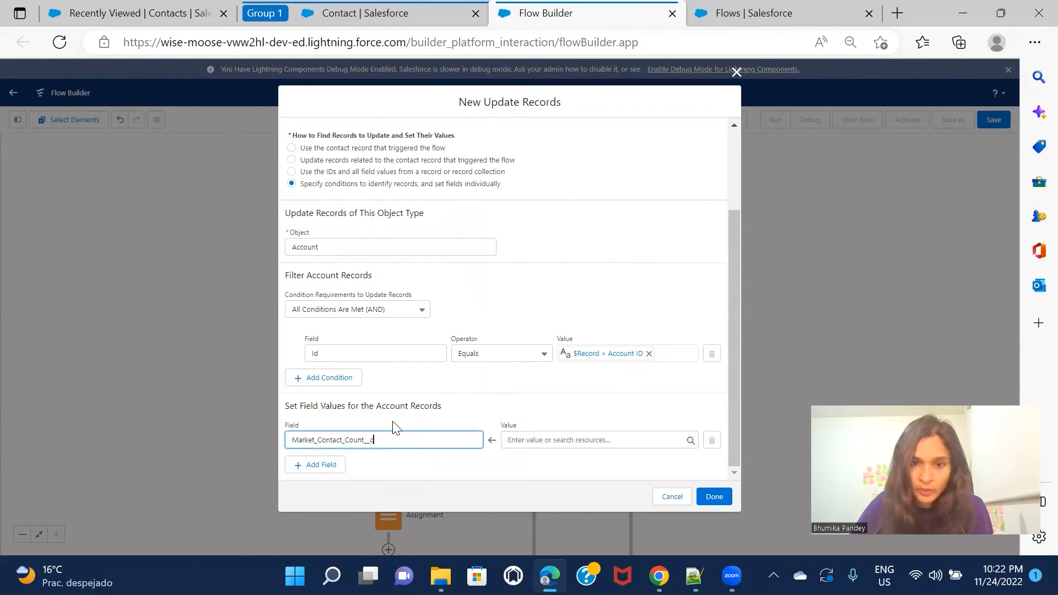
{"action": "left_click", "coordinate": [569, 439]}
{"action": "type", "text": "cou"}
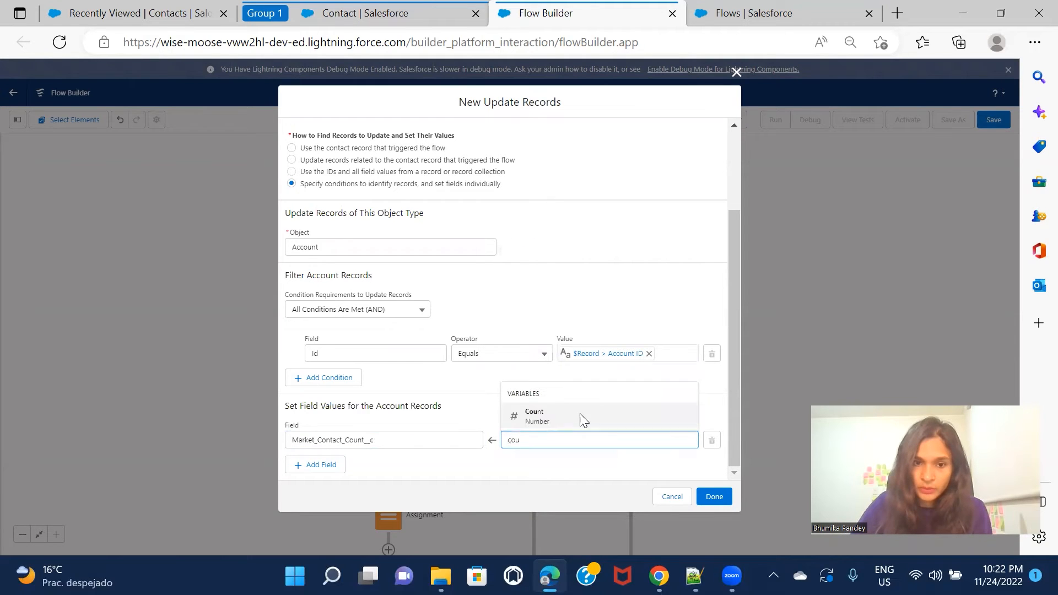
{"action": "left_click", "coordinate": [581, 417]}
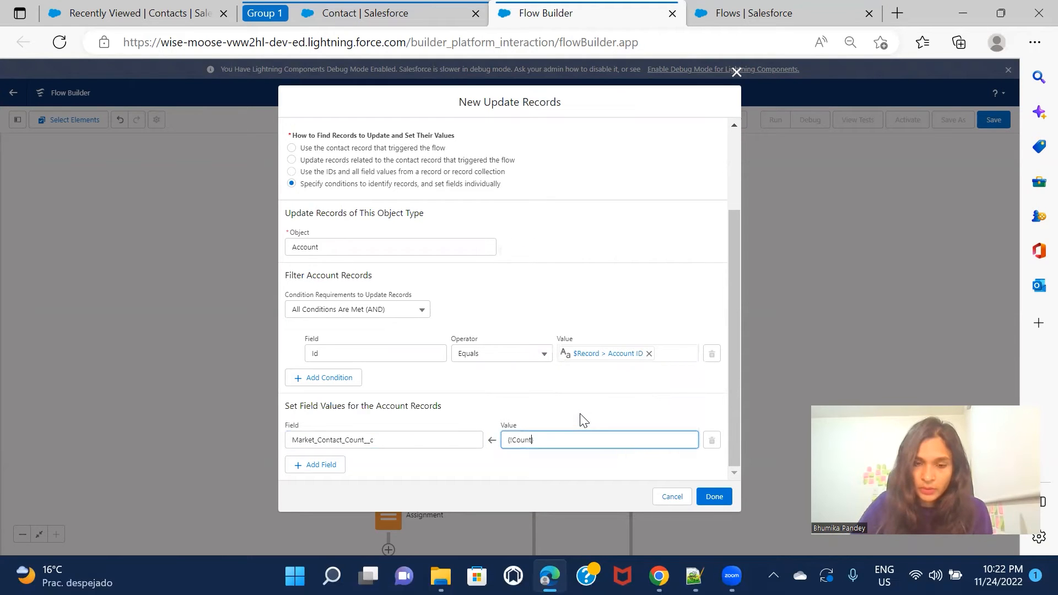
{"action": "left_click", "coordinate": [711, 498]}
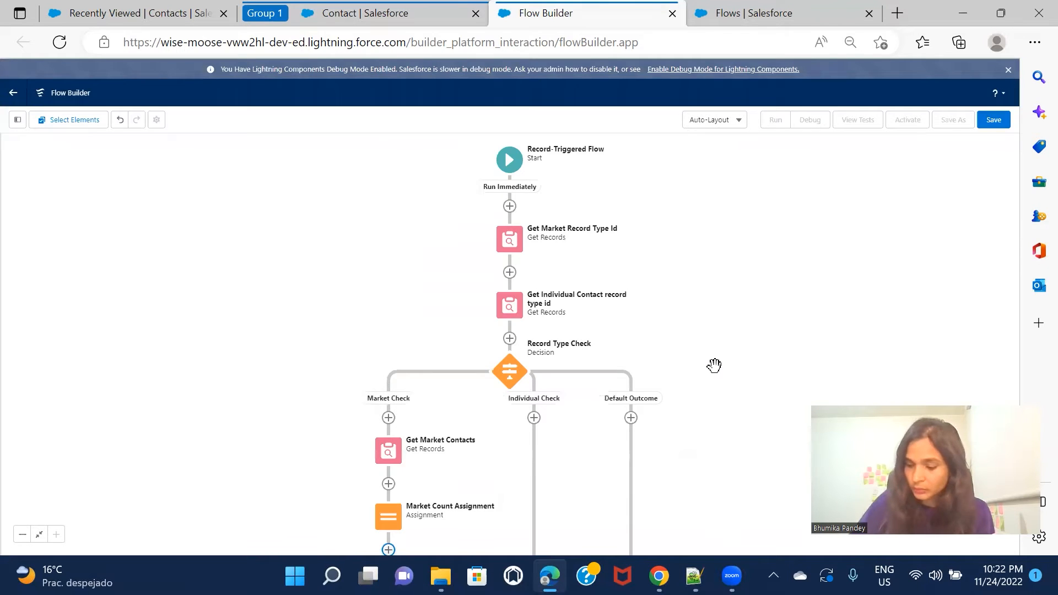
Copy the Get Market Contacts element and paste it onto the Individual Check branch
{"action": "key", "text": "ctrl+minus"}
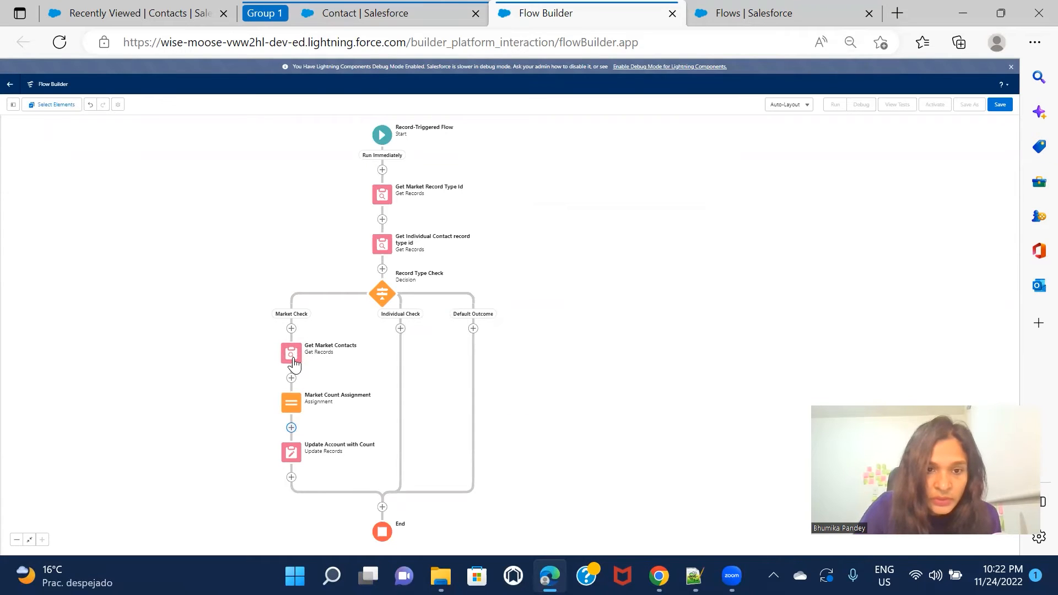
{"action": "left_click", "coordinate": [292, 355]}
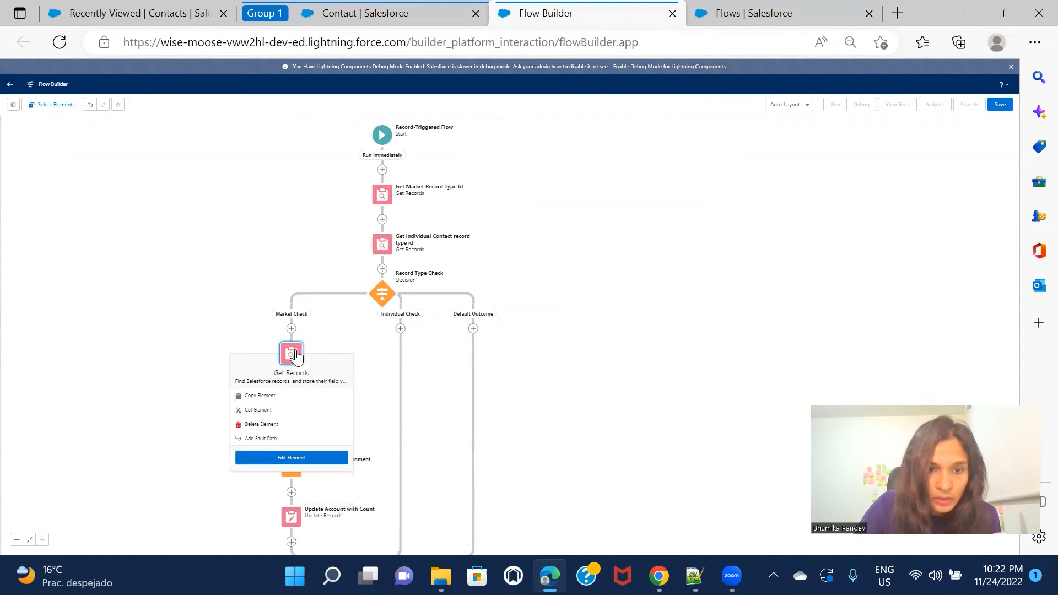
{"action": "left_click", "coordinate": [269, 397]}
{"action": "left_click", "coordinate": [400, 329]}
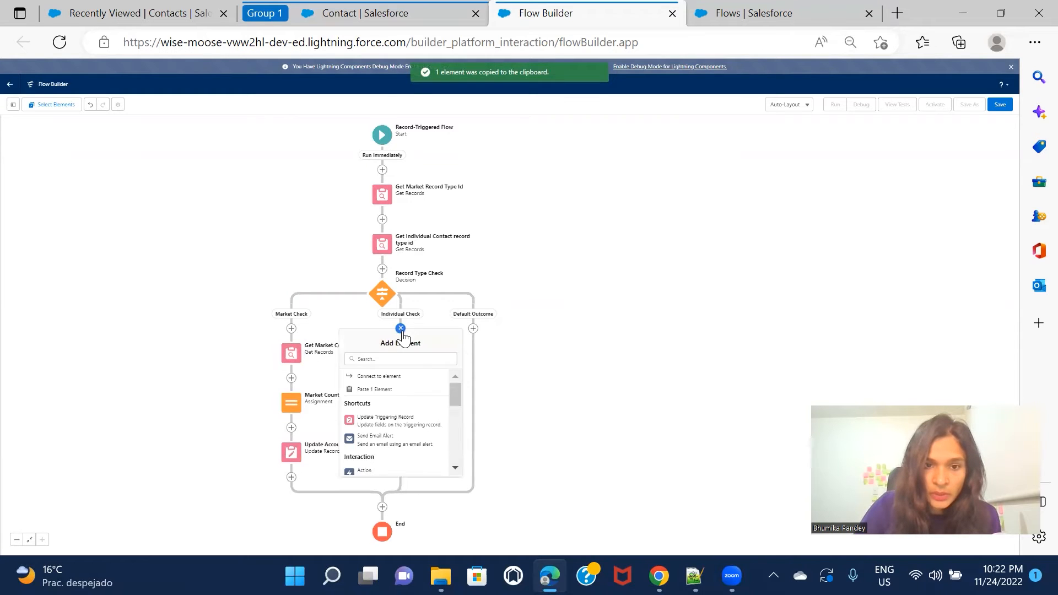
{"action": "left_click", "coordinate": [403, 389]}
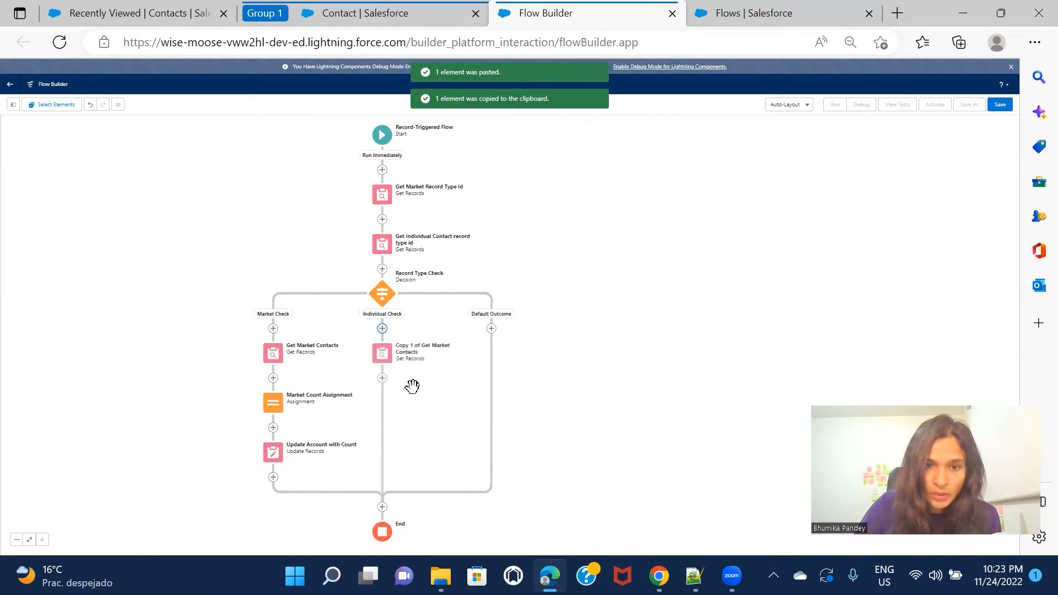
Relabel the pasted Get Records element Get Individual Contacts and set its API name to get_individual_contacts
{"action": "double_click", "coordinate": [384, 355]}
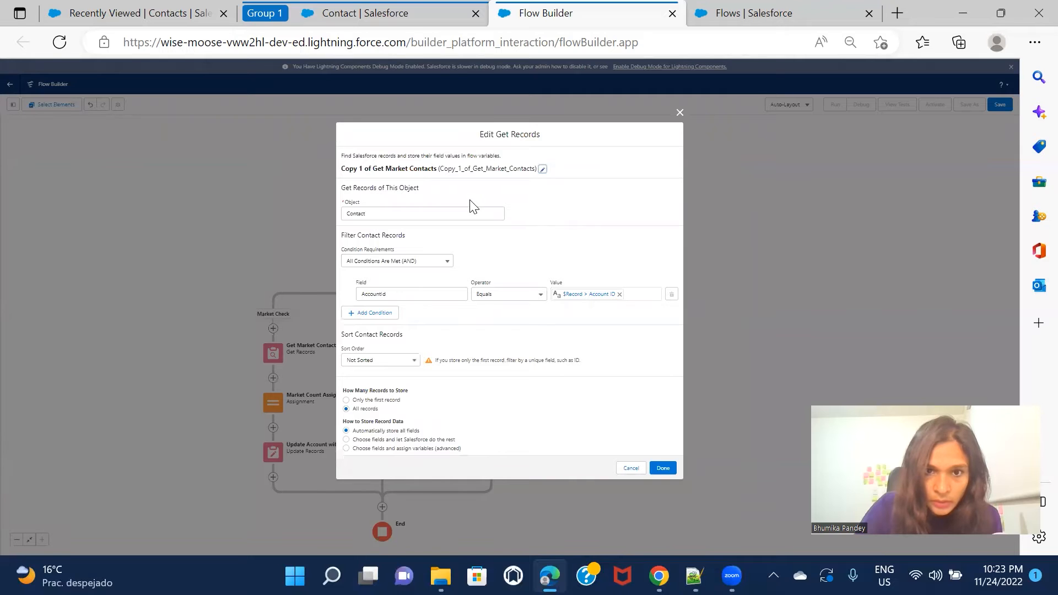
{"action": "left_click", "coordinate": [542, 169]}
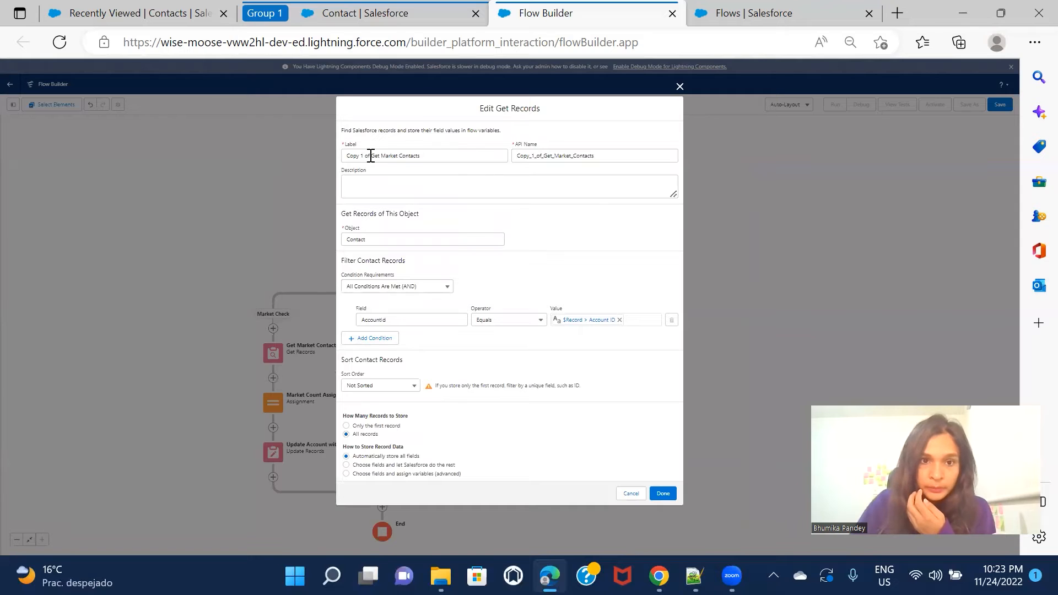
{"action": "left_click_drag", "start_coordinate": [371, 156], "coordinate": [338, 160]}
{"action": "key", "text": "Right"}
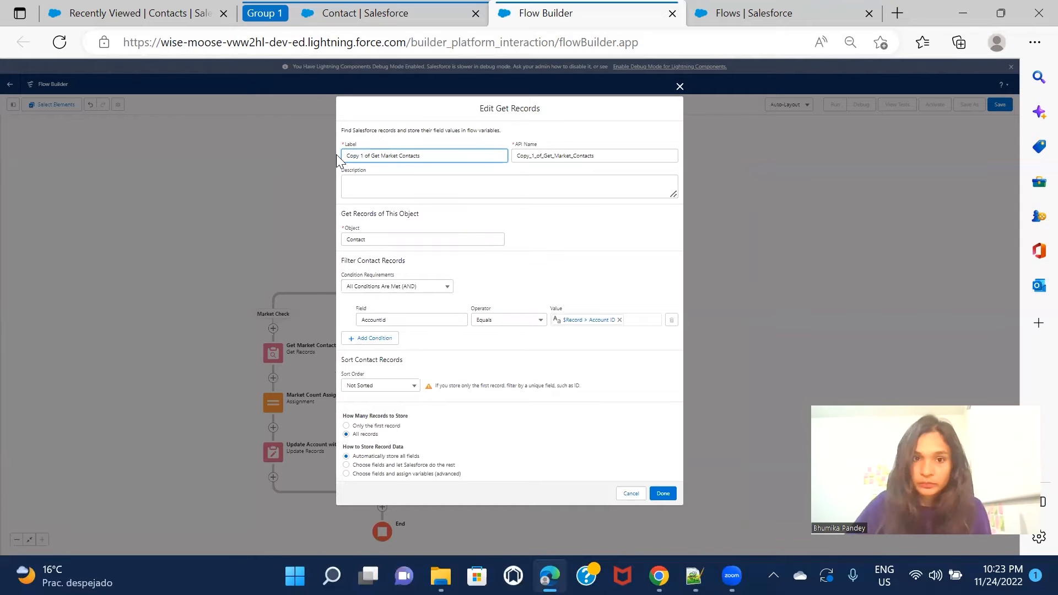
{"action": "key", "text": "BackSpace"}
{"action": "key", "text": "BackSpace"}
{"action": "key", "text": "BackSpace"}
{"action": "key", "text": "BackSpace"}
{"action": "key", "text": "BackSpace"}
{"action": "key", "text": "BackSpace"}
{"action": "key", "text": "BackSpace"}
{"action": "key", "text": "BackSpace"}
{"action": "key", "text": "BackSpace"}
{"action": "key", "text": "Delete"}
{"action": "double_click", "coordinate": [359, 156]}
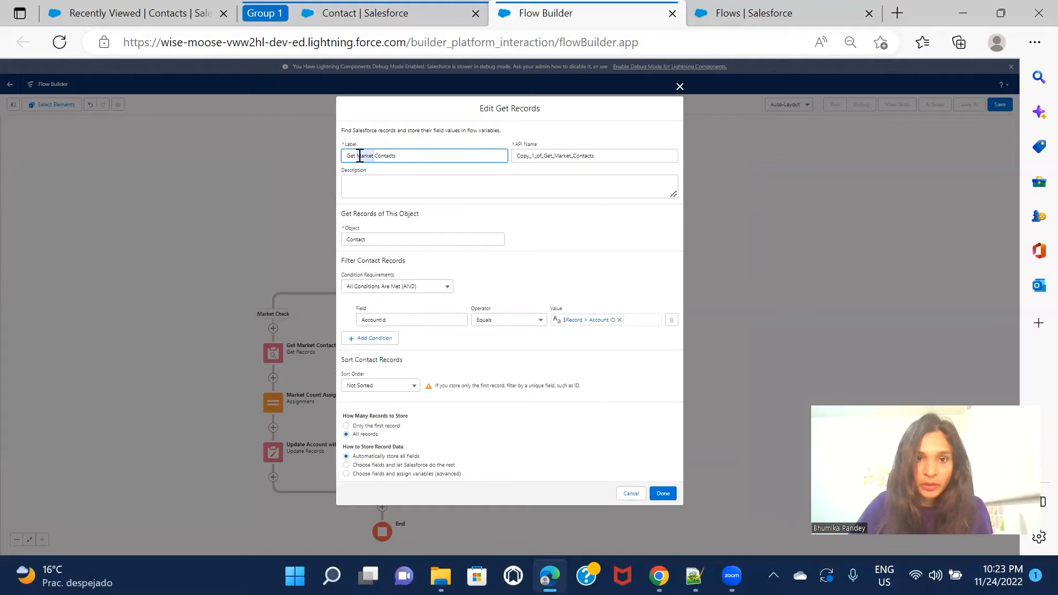
{"action": "type", "text": "Ind"}
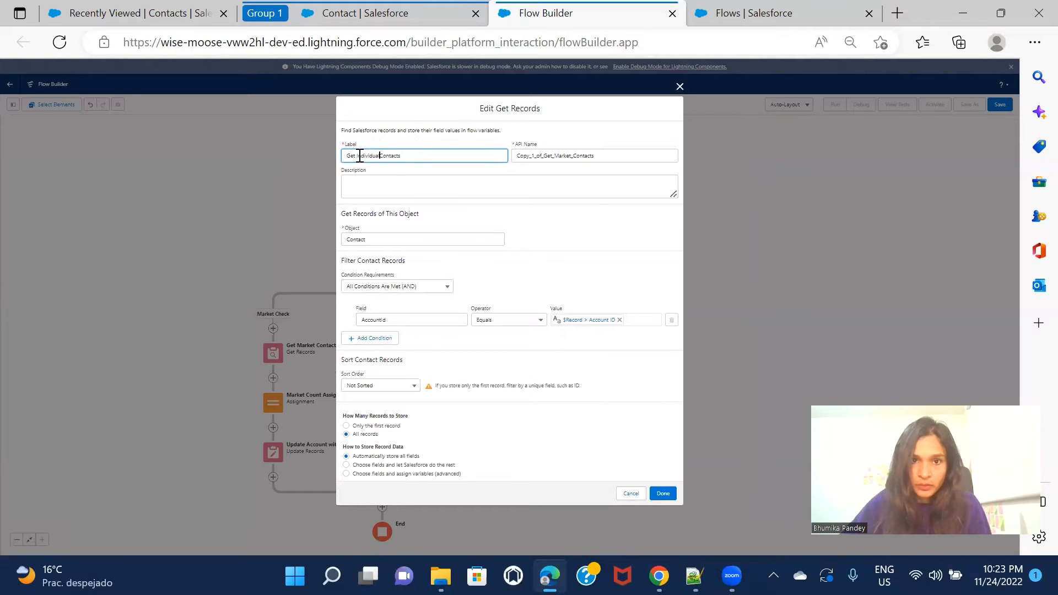
{"action": "type", "text": "ividual"}
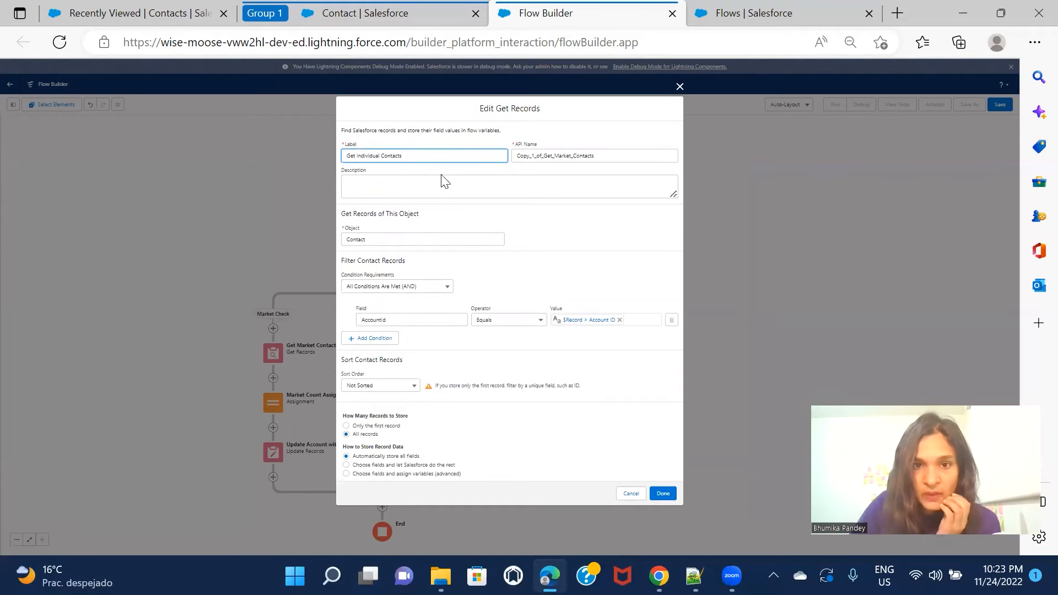
{"action": "double_click", "coordinate": [550, 152]}
{"action": "type", "text": "get_individual_contacts"}
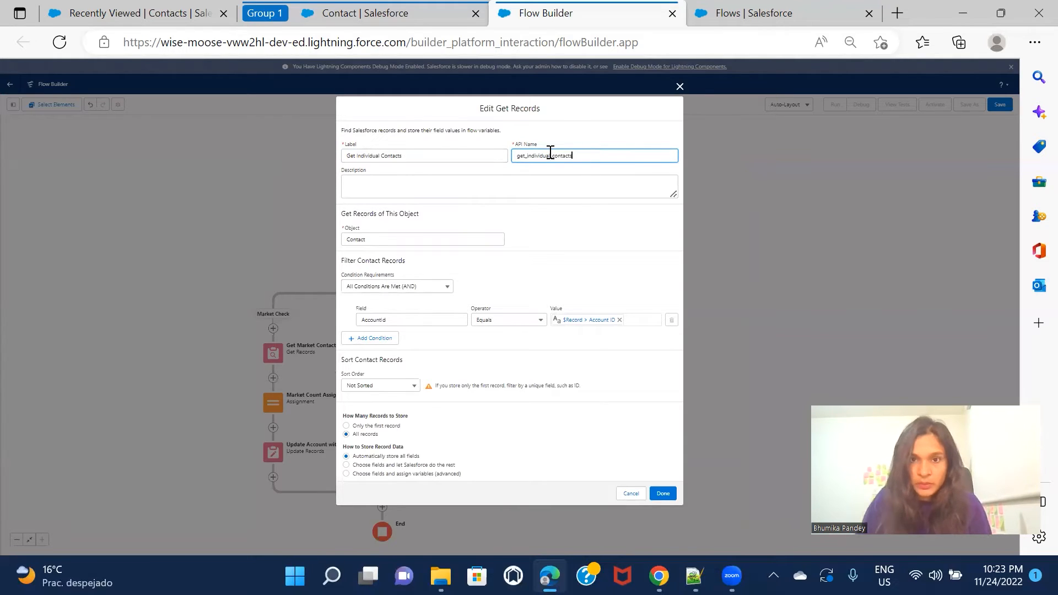
Finish editing the Get Individual Contacts element, keeping its existing Contact filter and record storage options
{"action": "left_click", "coordinate": [562, 245]}
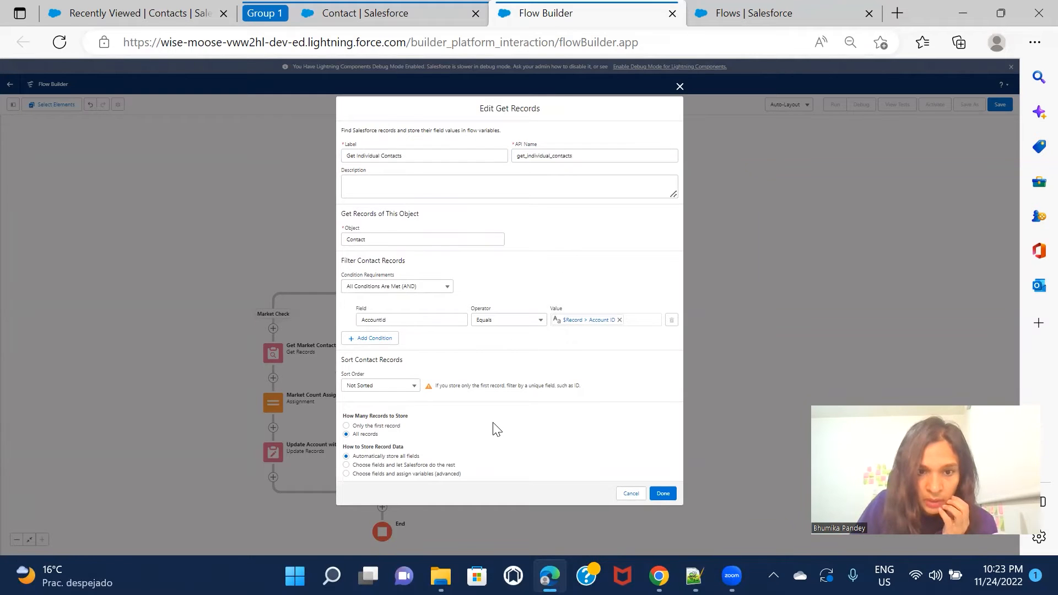
{"action": "left_click", "coordinate": [665, 492]}
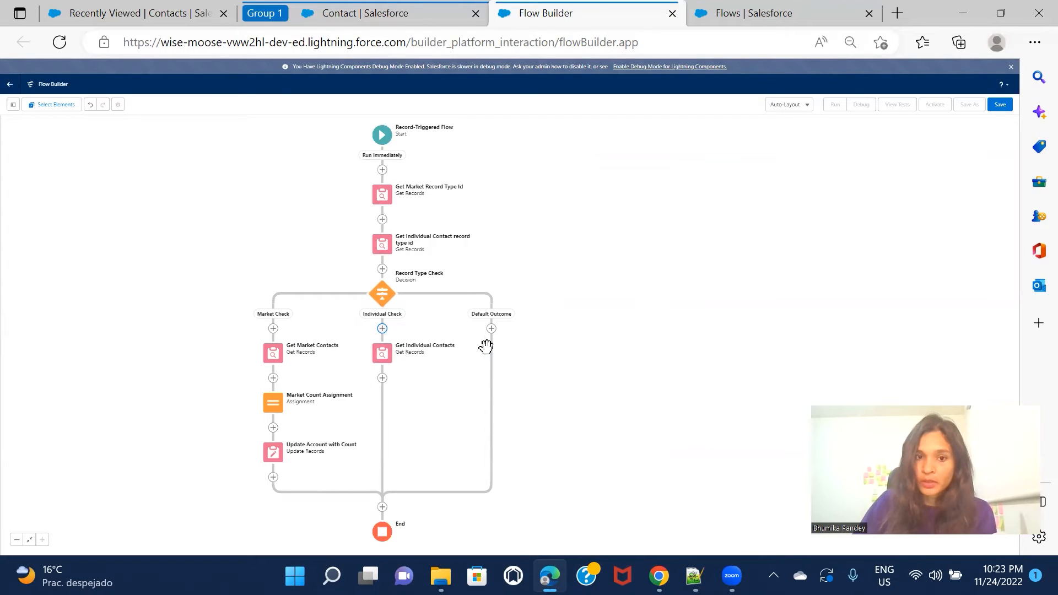
Review the filter of the Get Individual Contacts element and the Individual Check condition in the Record Type Check decision
{"action": "double_click", "coordinate": [384, 354]}
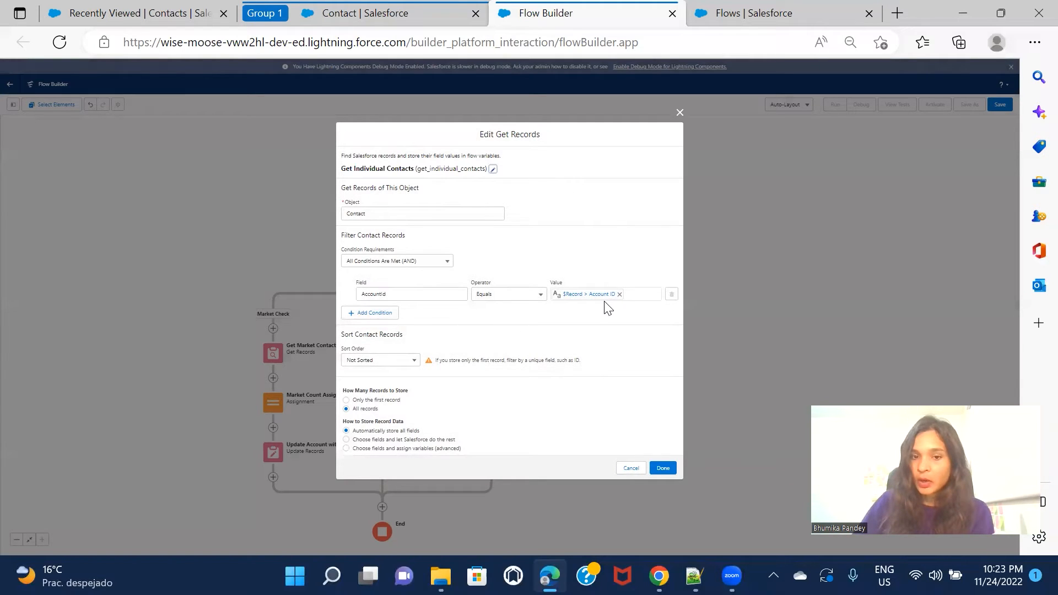
{"action": "left_click", "coordinate": [680, 113]}
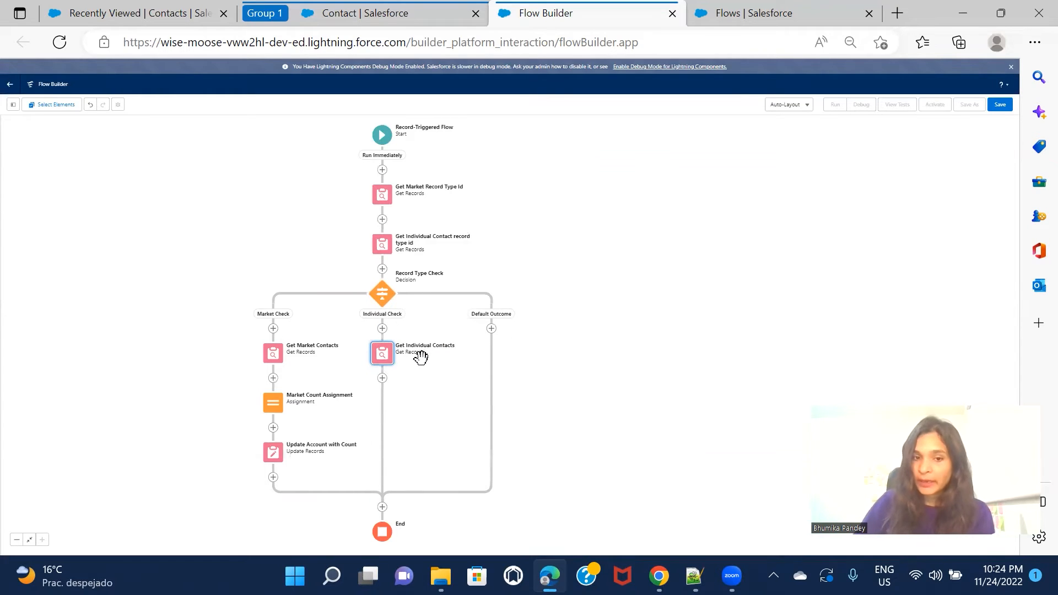
{"action": "double_click", "coordinate": [371, 297]}
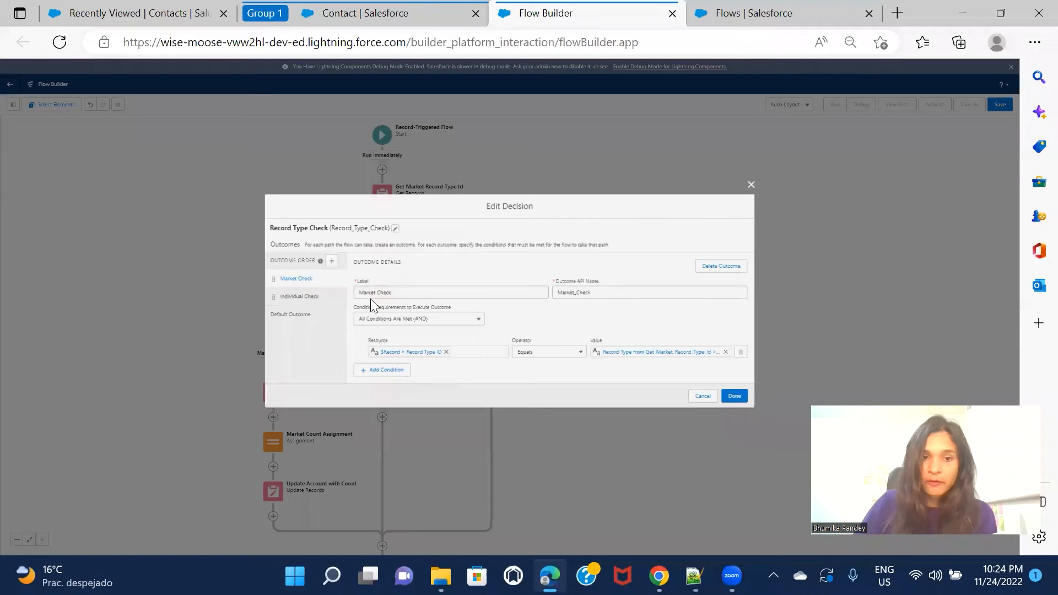
{"action": "left_click", "coordinate": [315, 295]}
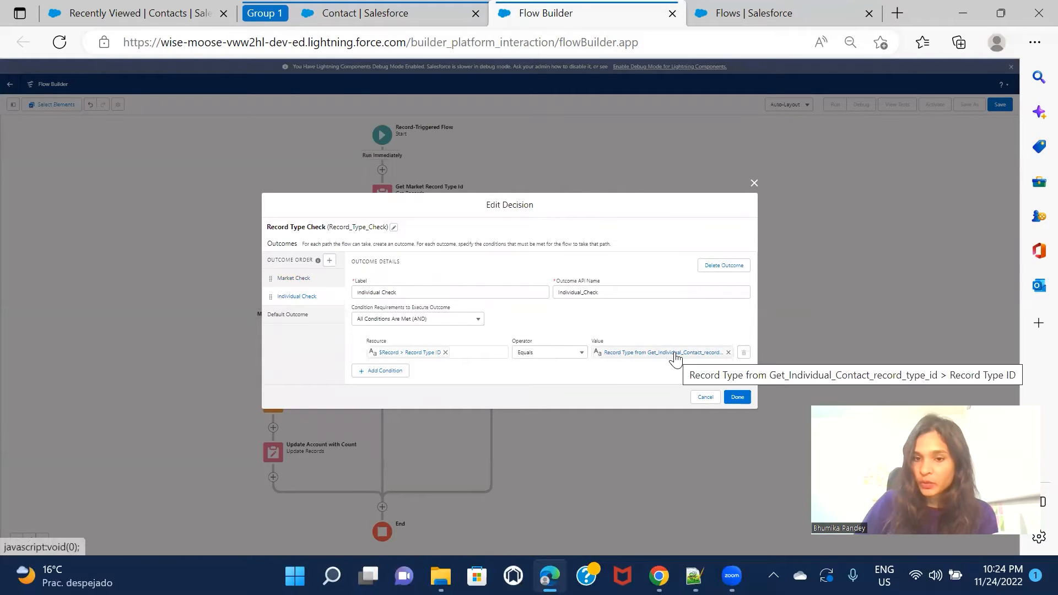
{"action": "left_click", "coordinate": [704, 398]}
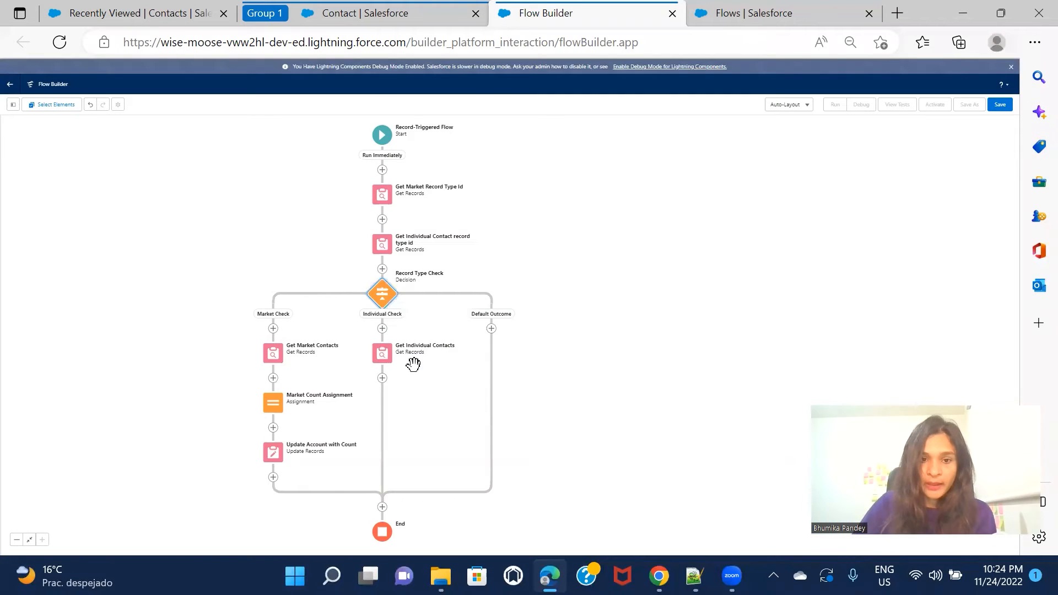
Copy the Market Count Assignment element to paste it after Get Individual Contacts on the Individual Check branch
{"action": "left_click", "coordinate": [276, 413]}
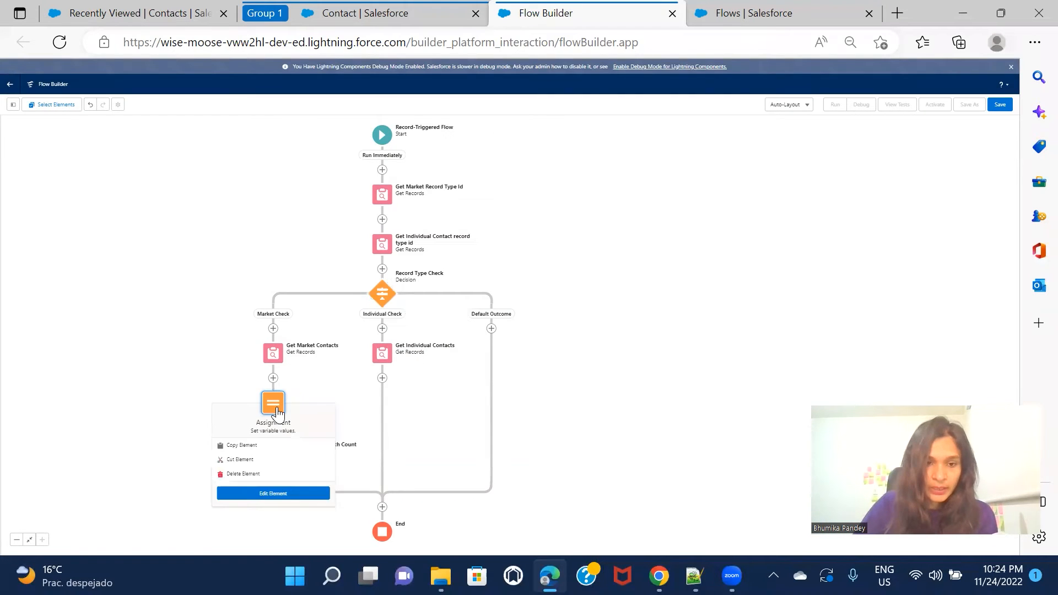
{"action": "left_click", "coordinate": [260, 439]}
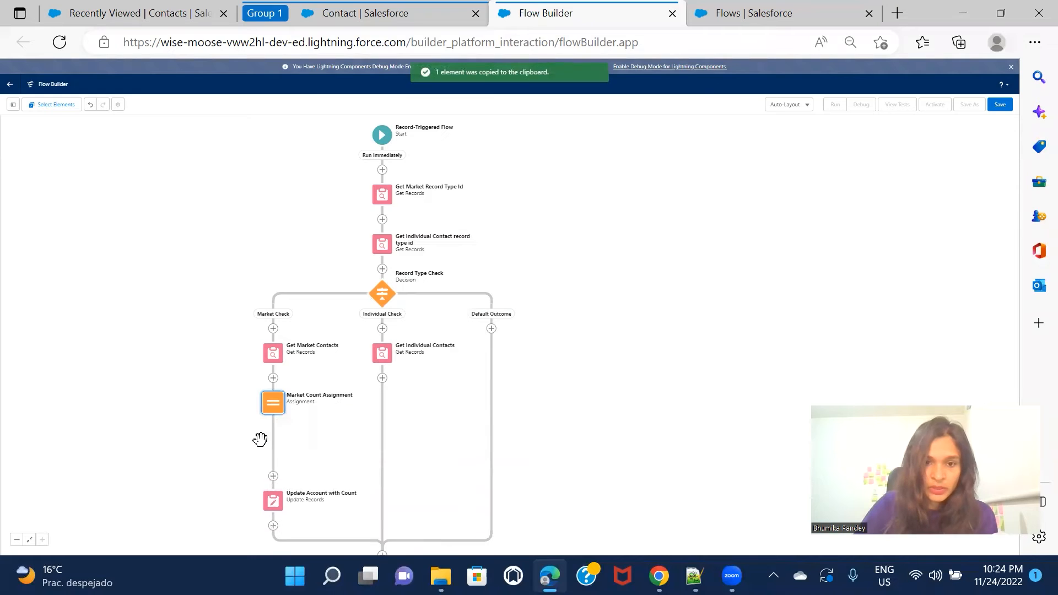
{"action": "left_click", "coordinate": [382, 378]}
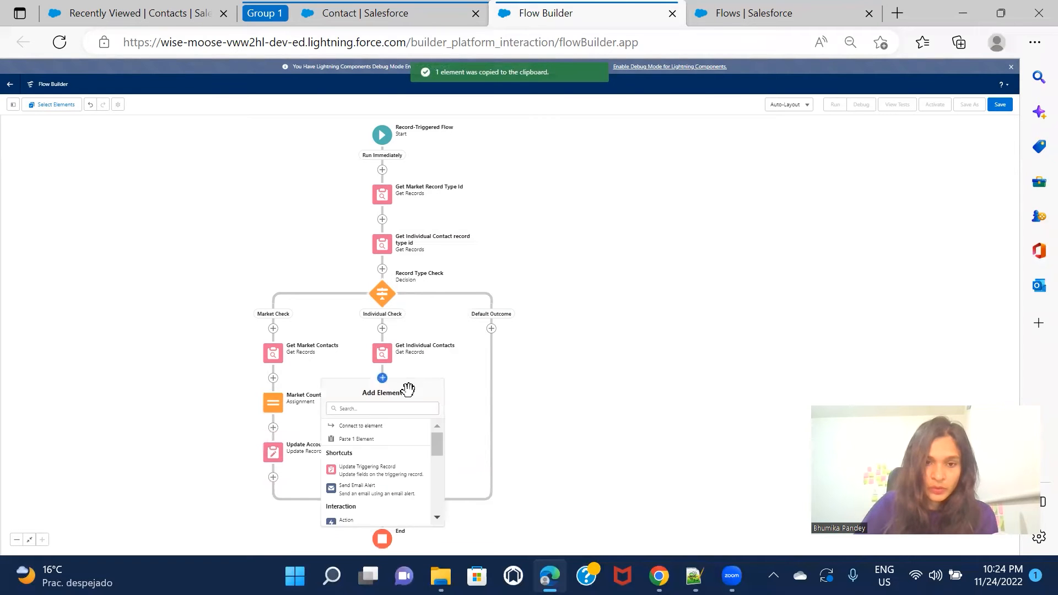
Paste the copied assignment below Get Individual Contacts on the Individual Check path and open it for editing
{"action": "left_click", "coordinate": [381, 439]}
{"action": "left_click", "coordinate": [386, 407]}
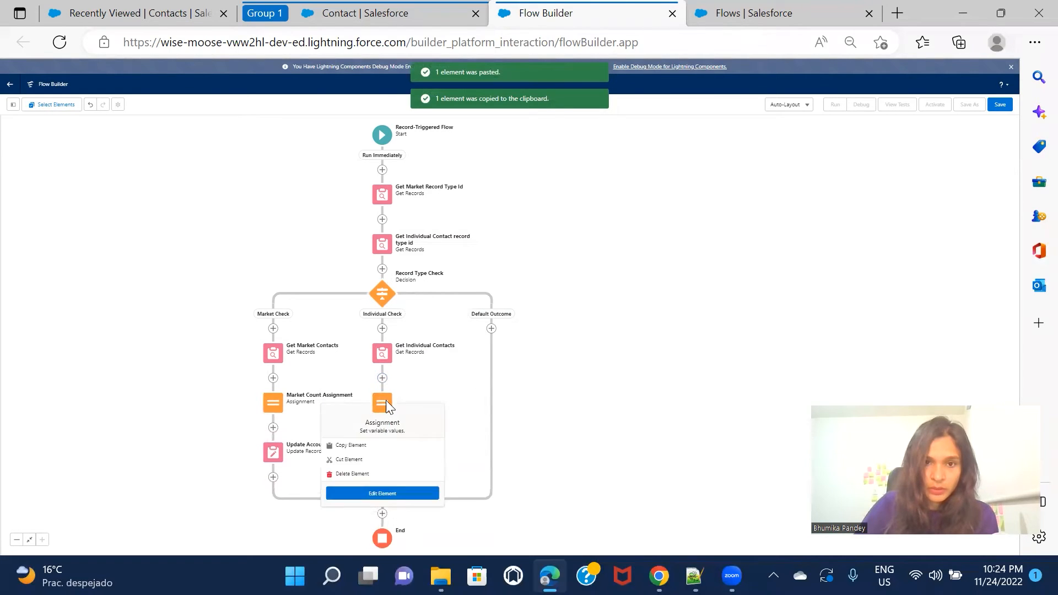
{"action": "left_click", "coordinate": [382, 491]}
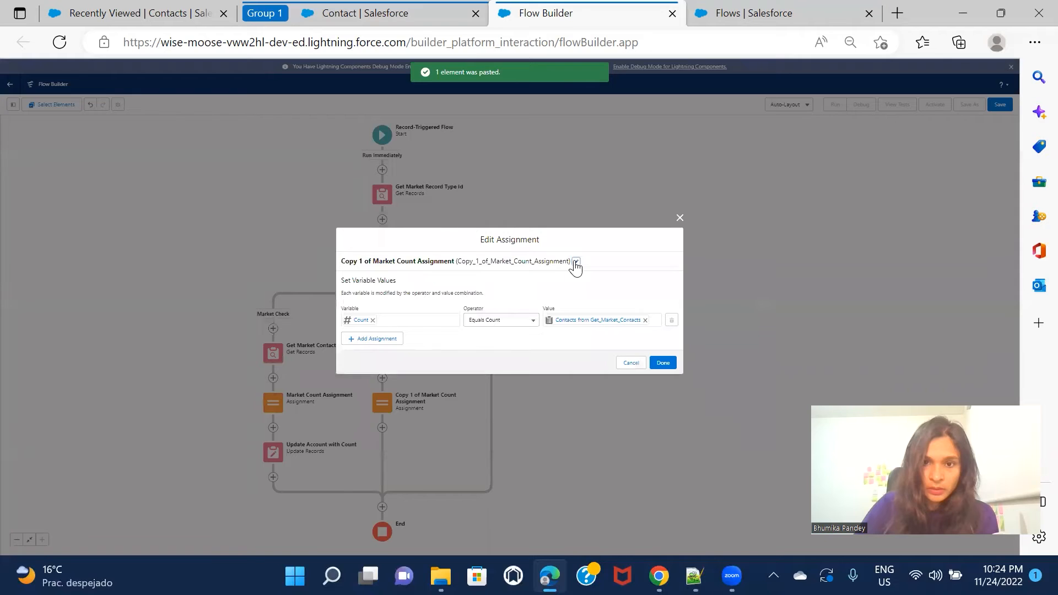
Rename the pasted assignment to Individual Count Assignment, with the API name Individual_Count_Assignment
{"action": "left_click", "coordinate": [574, 263]}
{"action": "left_click", "coordinate": [369, 246]}
{"action": "left_click_drag", "start_coordinate": [390, 249], "coordinate": [342, 255]}
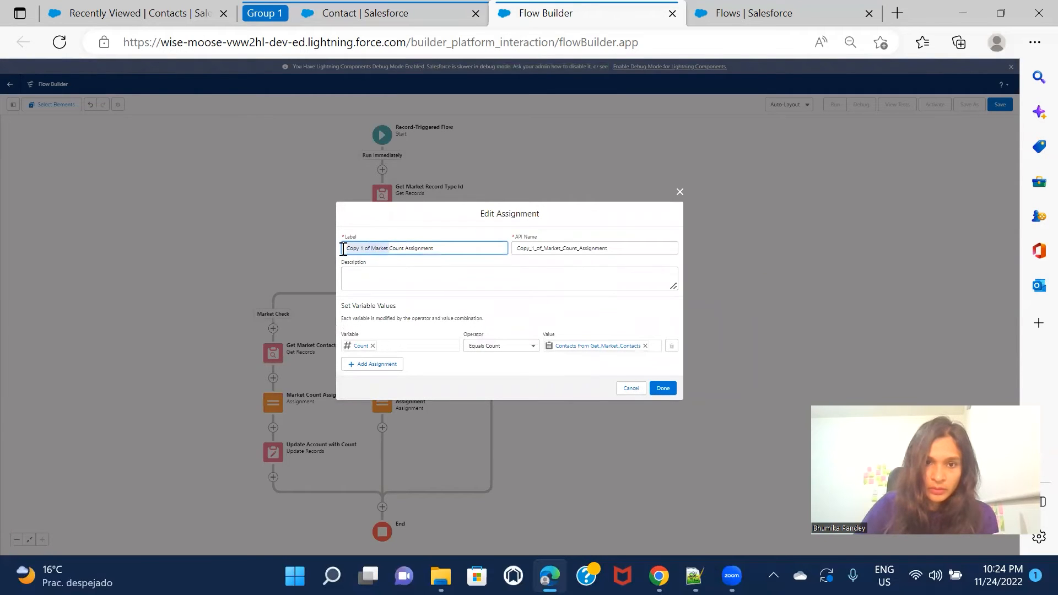
{"action": "type", "text": "Individual"}
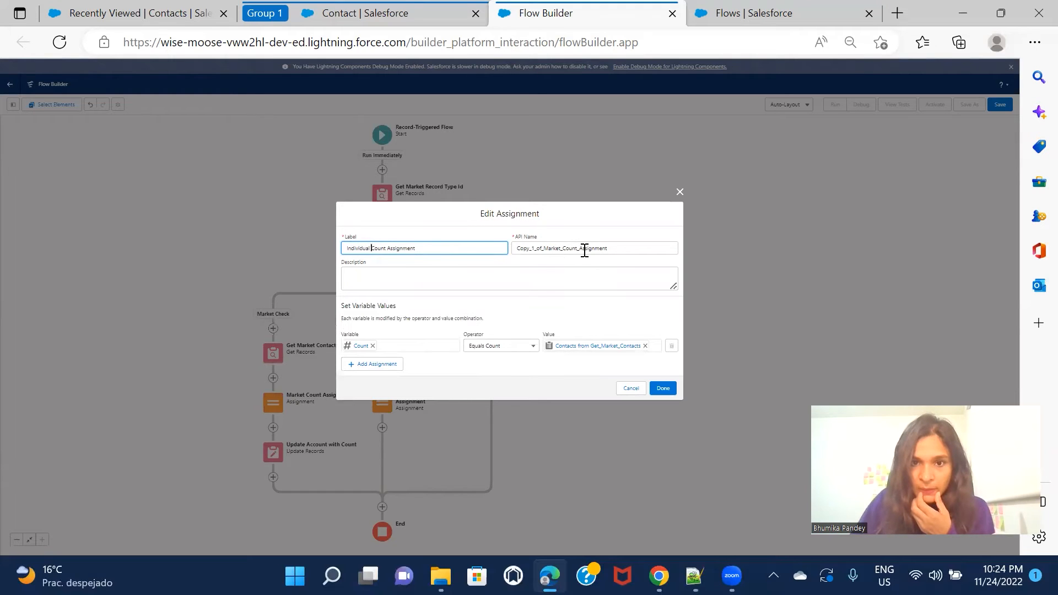
{"action": "left_click", "coordinate": [564, 249]}
{"action": "left_click_drag", "start_coordinate": [563, 249], "coordinate": [490, 253]}
{"action": "type", "text": "Indiv"}
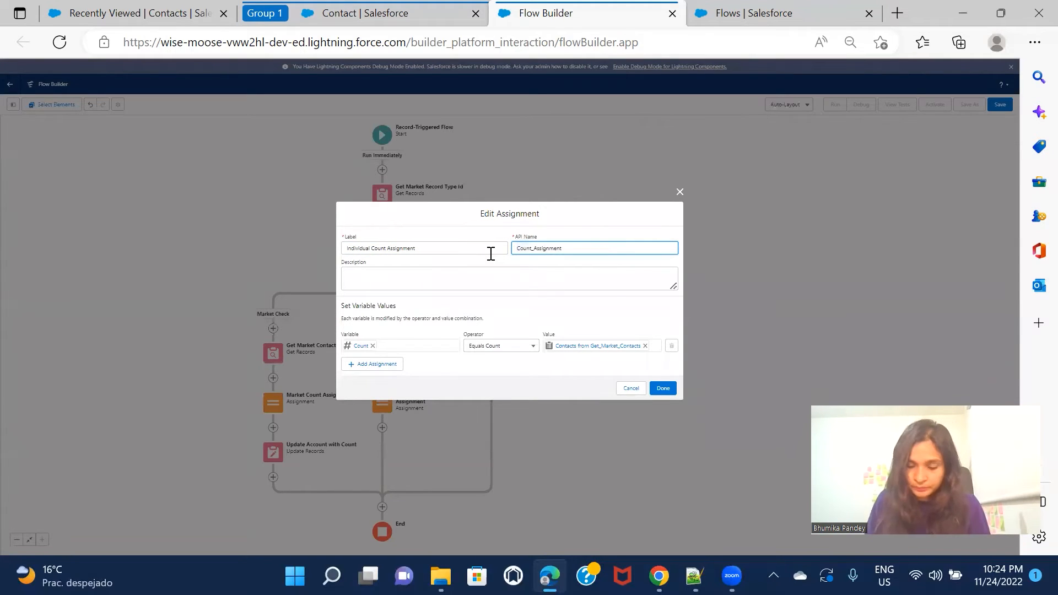
{"action": "type", "text": "idual_"}
{"action": "left_click", "coordinate": [512, 266]}
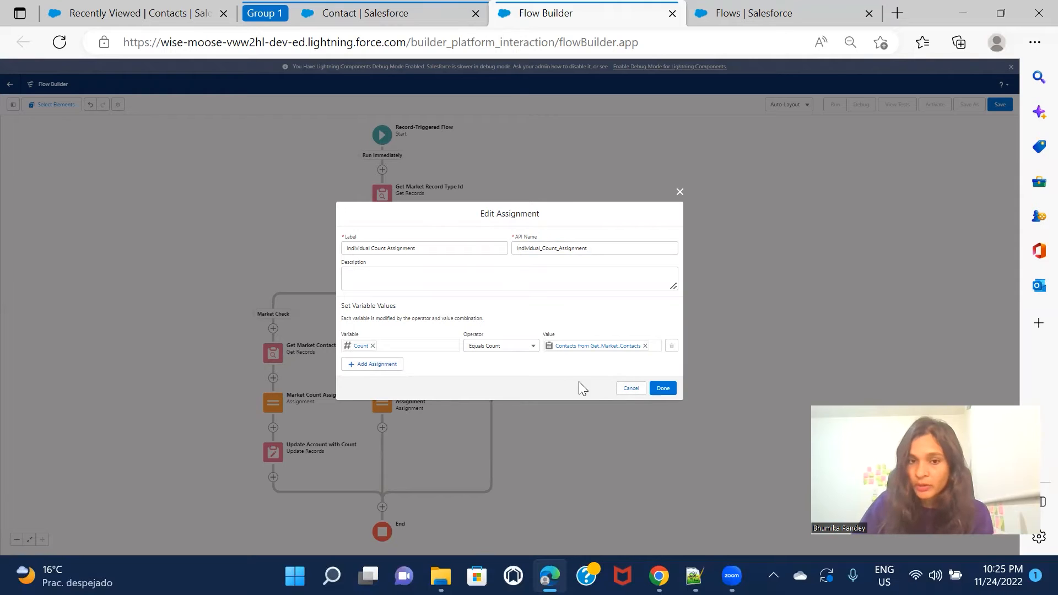
Replace the assignment's value for Count with Contacts from get_individual_contacts and finish editing the element
{"action": "left_click", "coordinate": [645, 345]}
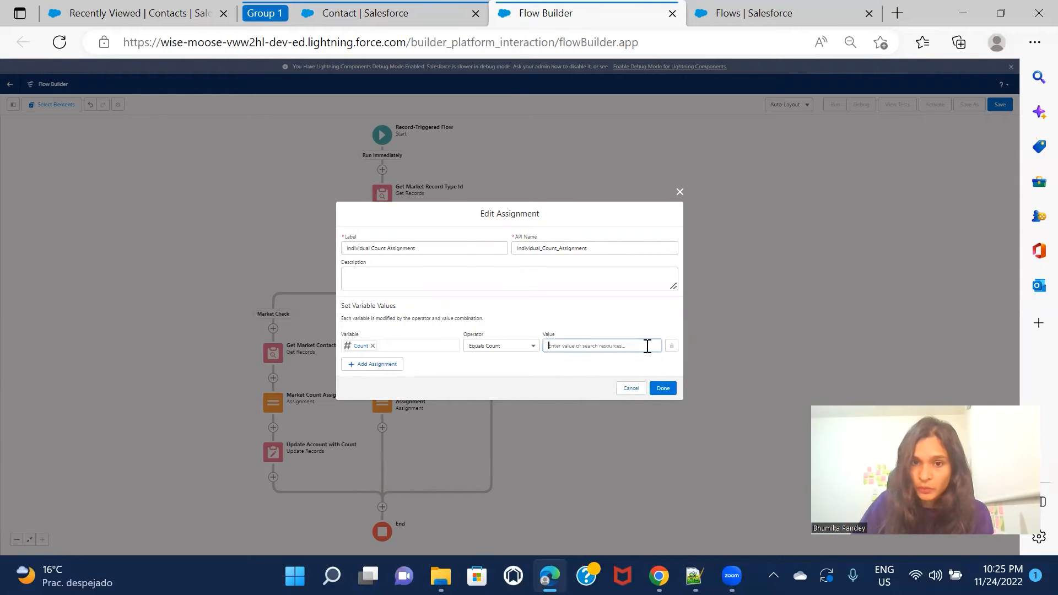
{"action": "left_click", "coordinate": [602, 346]}
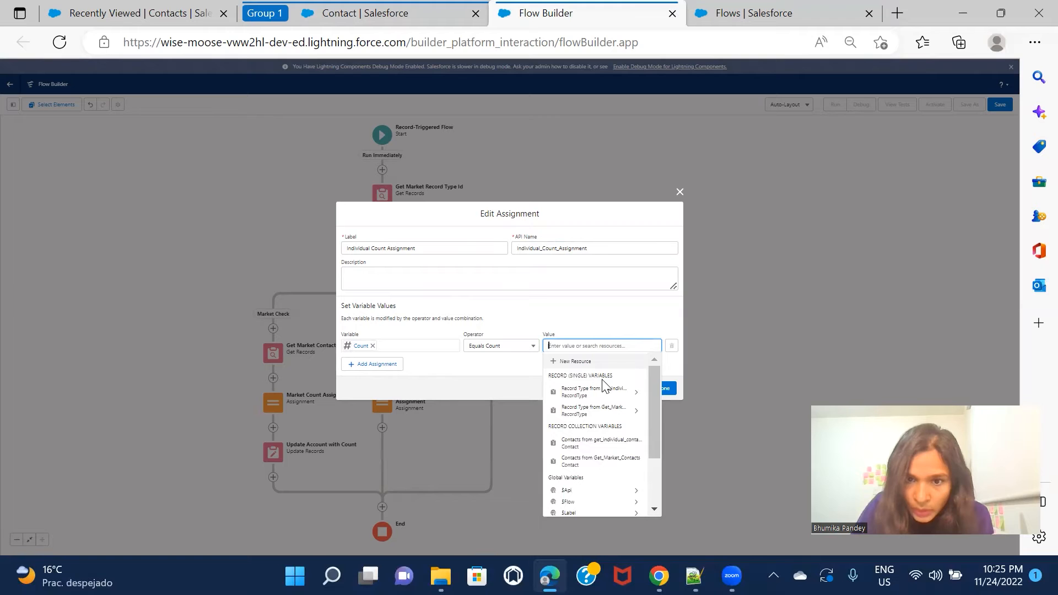
{"action": "left_click", "coordinate": [610, 396]}
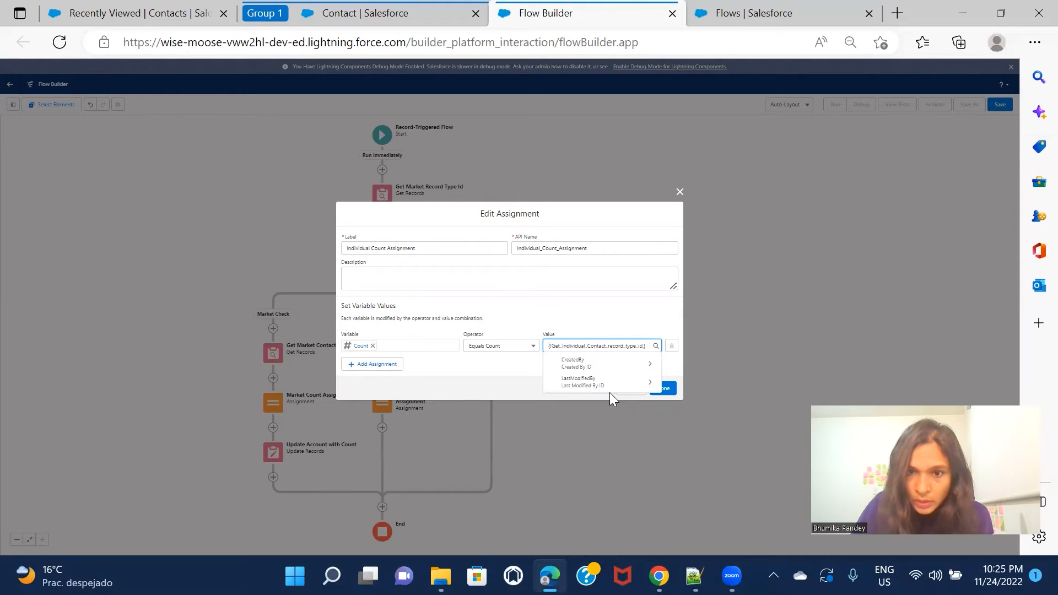
{"action": "key", "text": "ctrl+a"}
{"action": "key", "text": "BackSpace"}
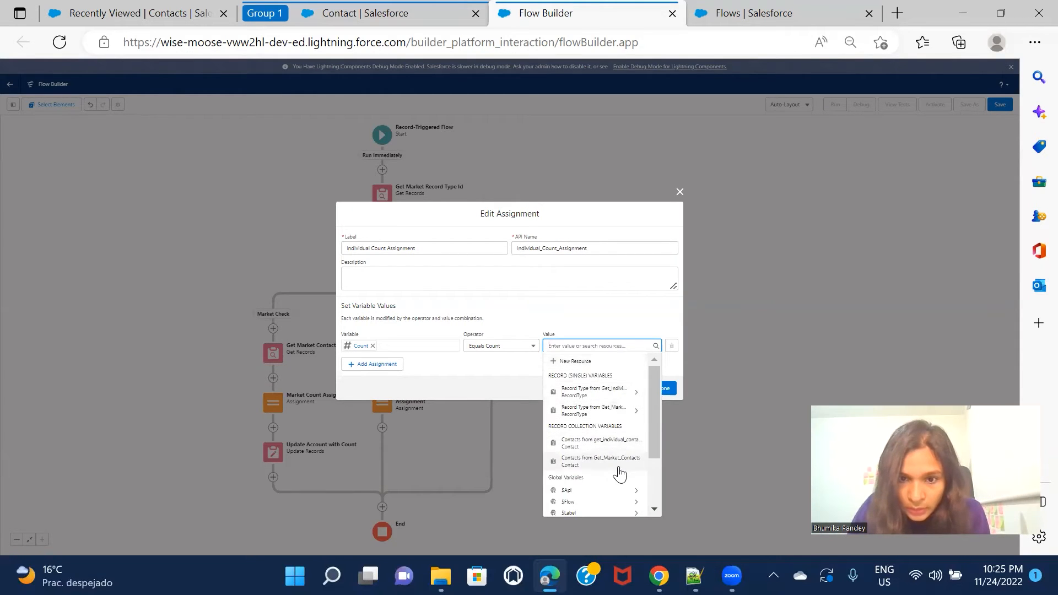
{"action": "left_click", "coordinate": [617, 444]}
{"action": "left_click", "coordinate": [574, 368]}
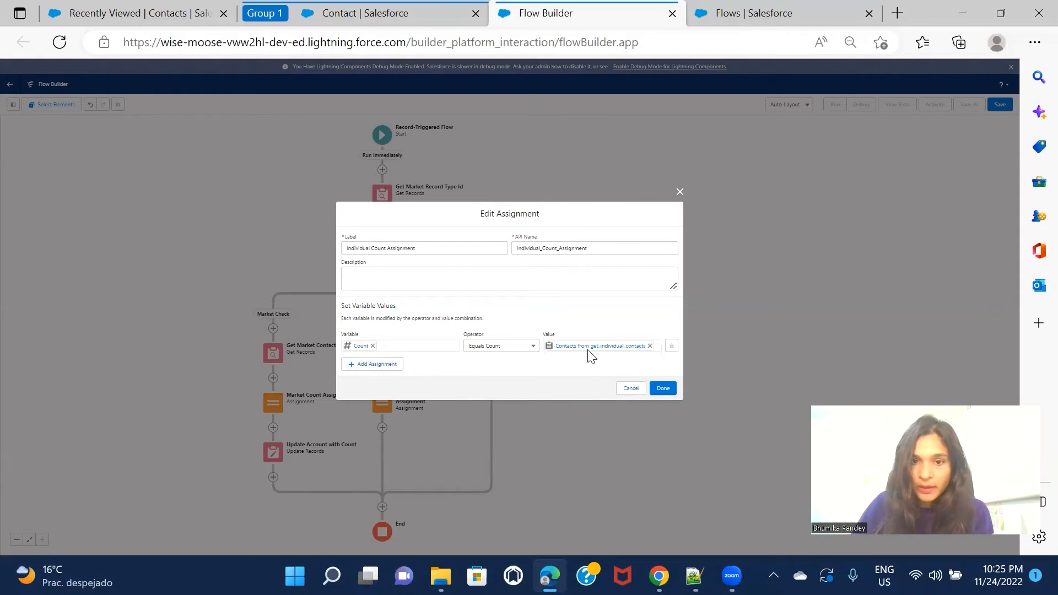
{"action": "left_click", "coordinate": [662, 389]}
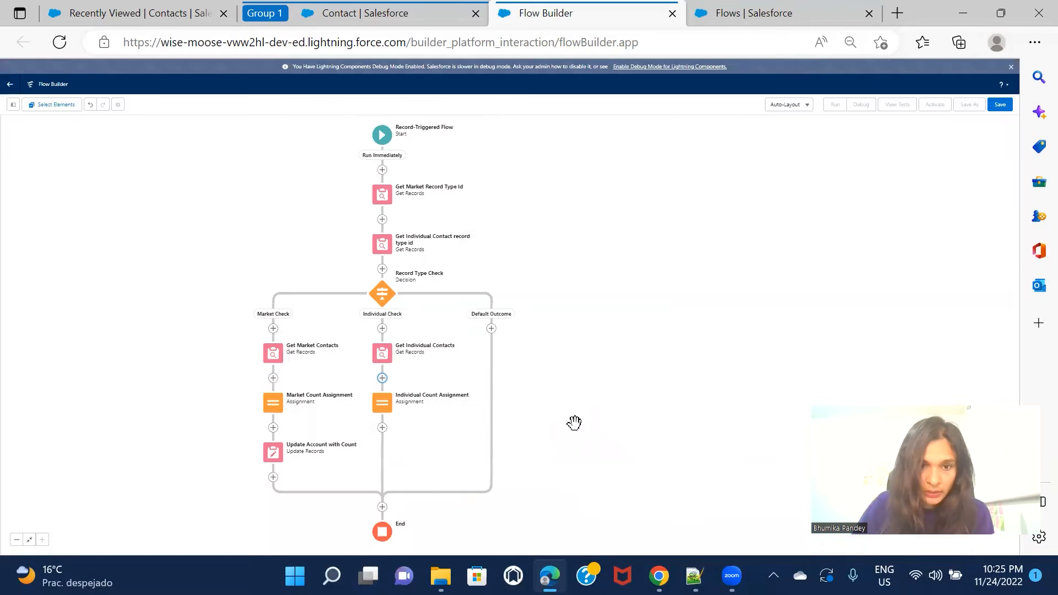
Copy the Update Account with Count element and paste it below Individual Count Assignment
{"action": "left_click", "coordinate": [273, 455]}
{"action": "left_click", "coordinate": [258, 496]}
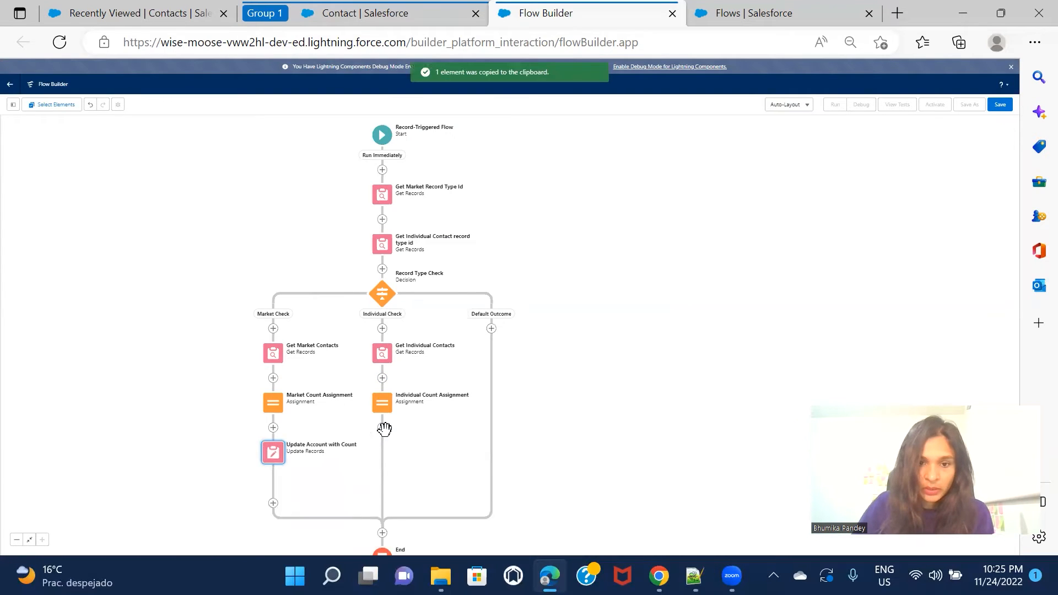
{"action": "left_click", "coordinate": [382, 427]}
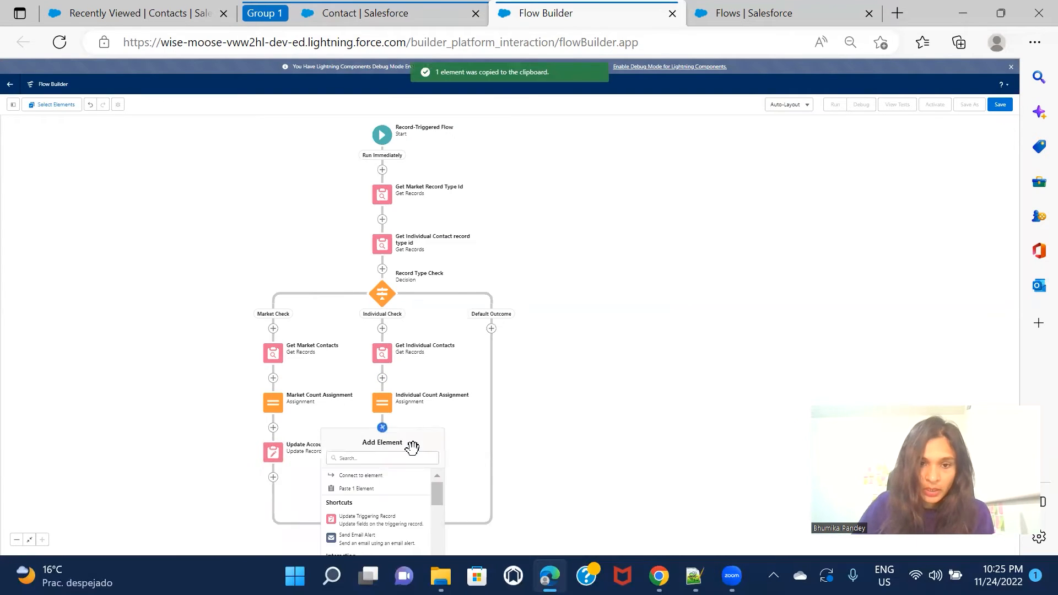
{"action": "left_click", "coordinate": [366, 488]}
Relabel the pasted update element as Update Account with Count Ind and add the suffix _Ind to its API name
{"action": "left_click", "coordinate": [374, 457]}
{"action": "left_click", "coordinate": [383, 551]}
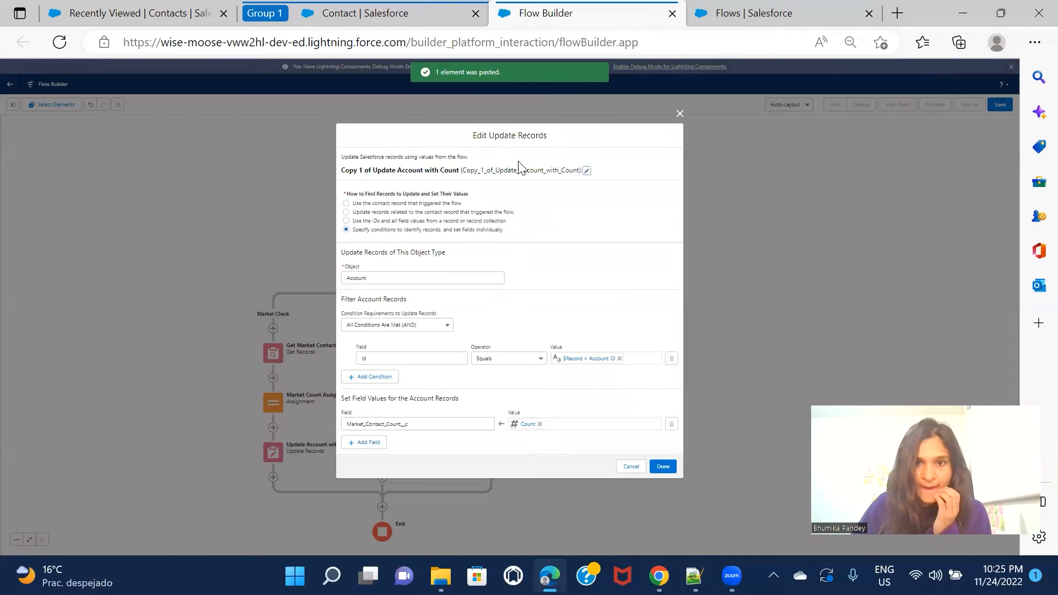
{"action": "left_click", "coordinate": [586, 171]}
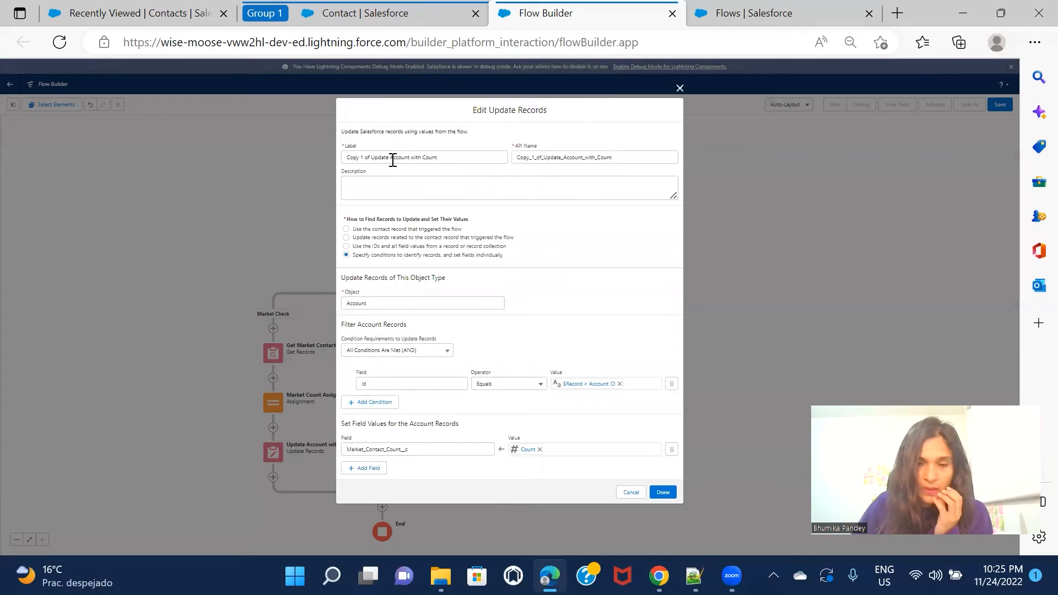
{"action": "left_click_drag", "start_coordinate": [368, 159], "coordinate": [344, 159]}
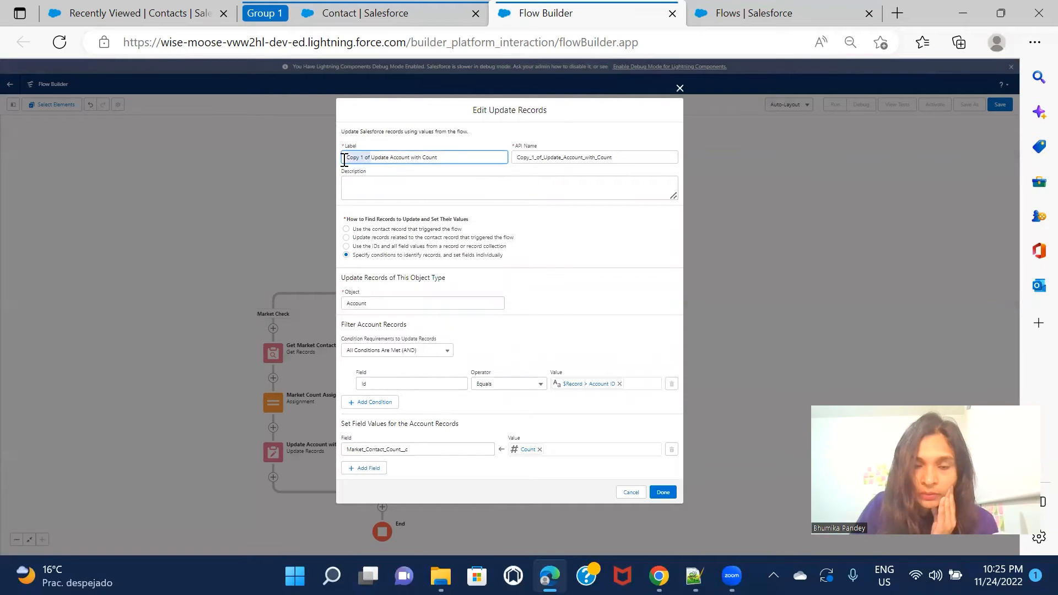
{"action": "key", "text": "BackSpace"}
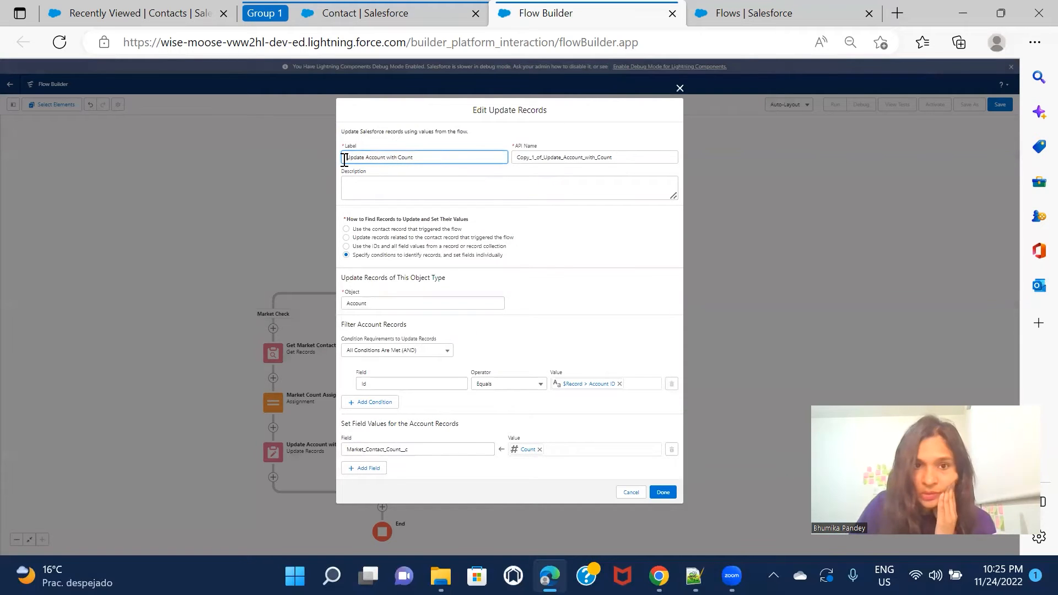
{"action": "left_click", "coordinate": [440, 152]}
{"action": "type", "text": "Inc"}
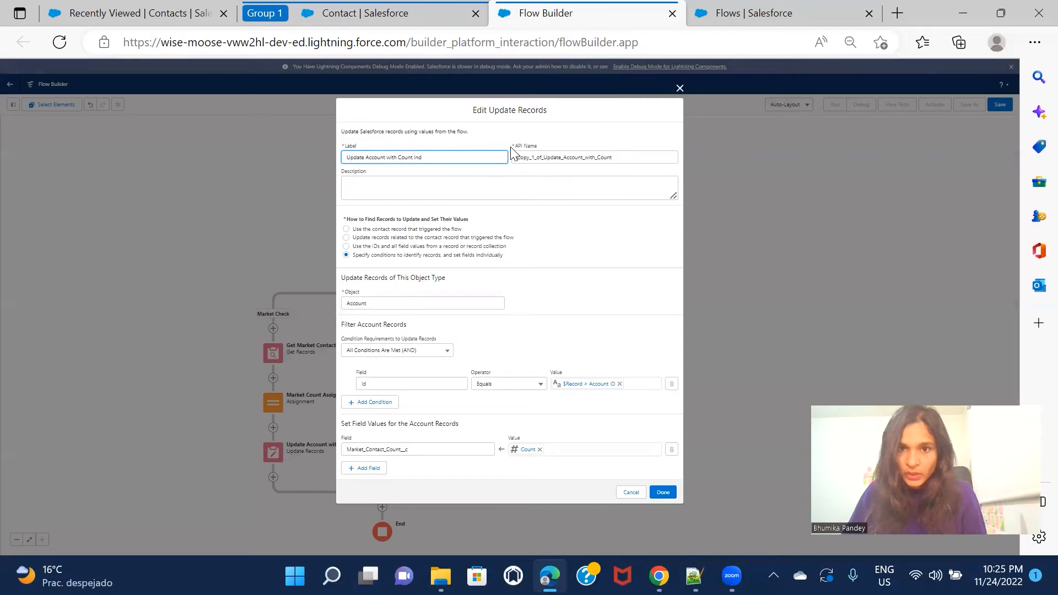
{"action": "left_click", "coordinate": [633, 152]}
{"action": "type", "text": "_Ind"}
{"action": "left_click", "coordinate": [626, 247]}
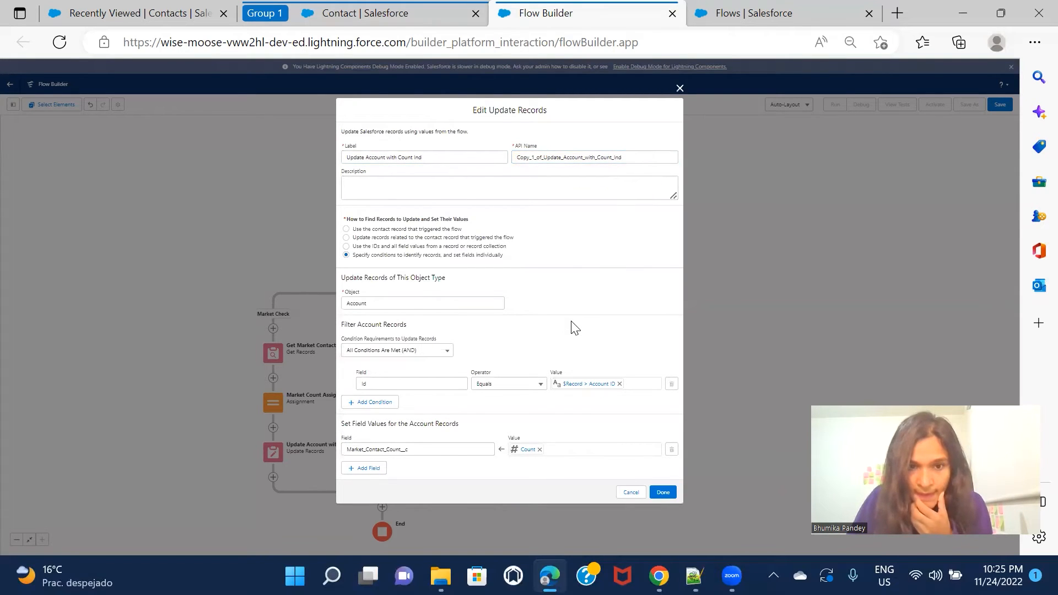
Change the account field that receives Count to Individual_Contact_Count__c and finish editing the update element
{"action": "left_click", "coordinate": [439, 448]}
{"action": "key", "text": "ctrl+a"}
{"action": "type", "text": "Ind"}
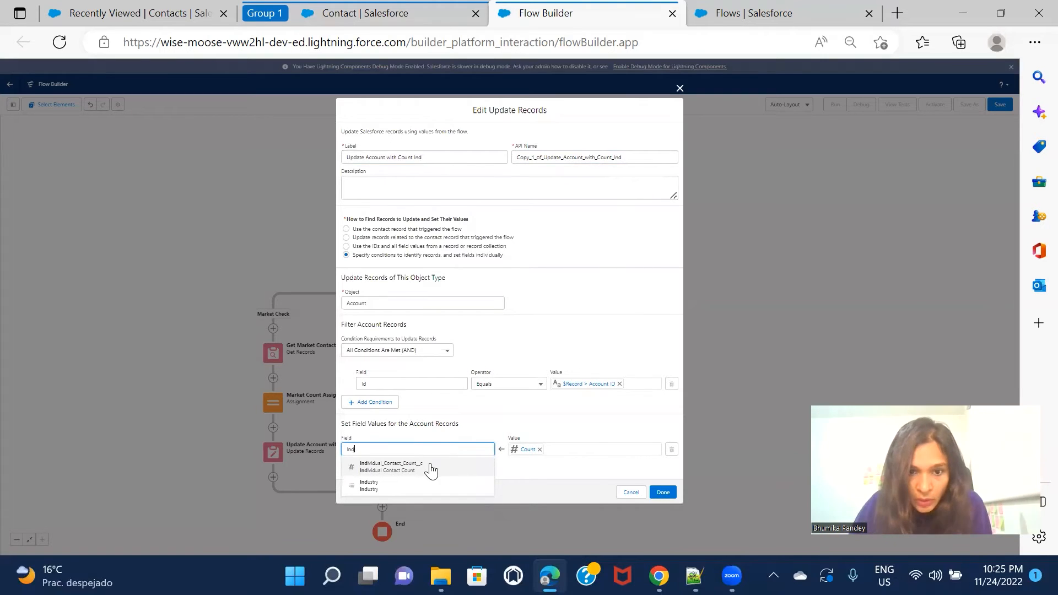
{"action": "left_click", "coordinate": [430, 467]}
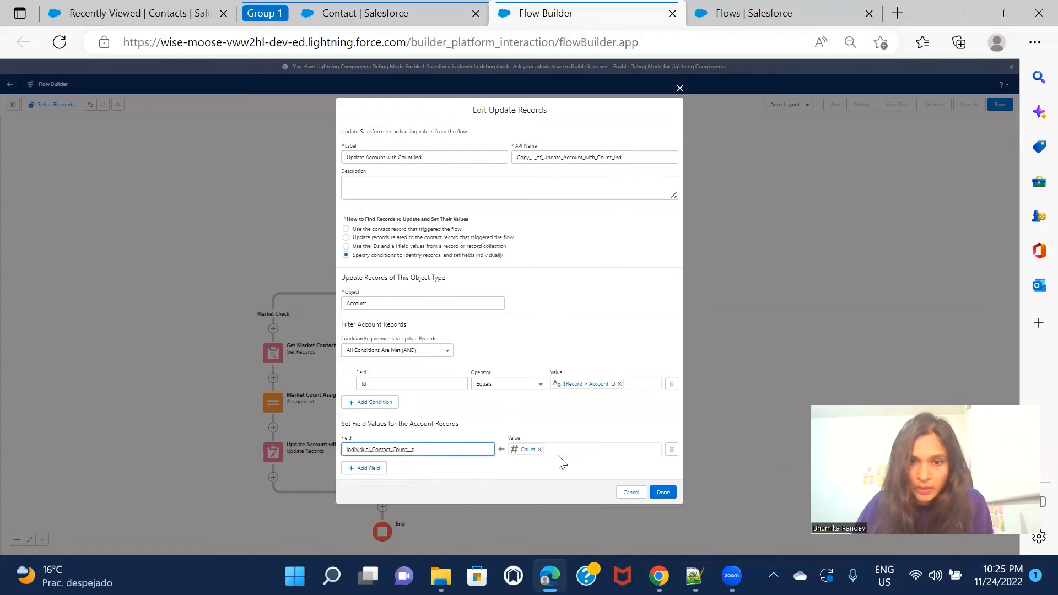
{"action": "left_click", "coordinate": [661, 493]}
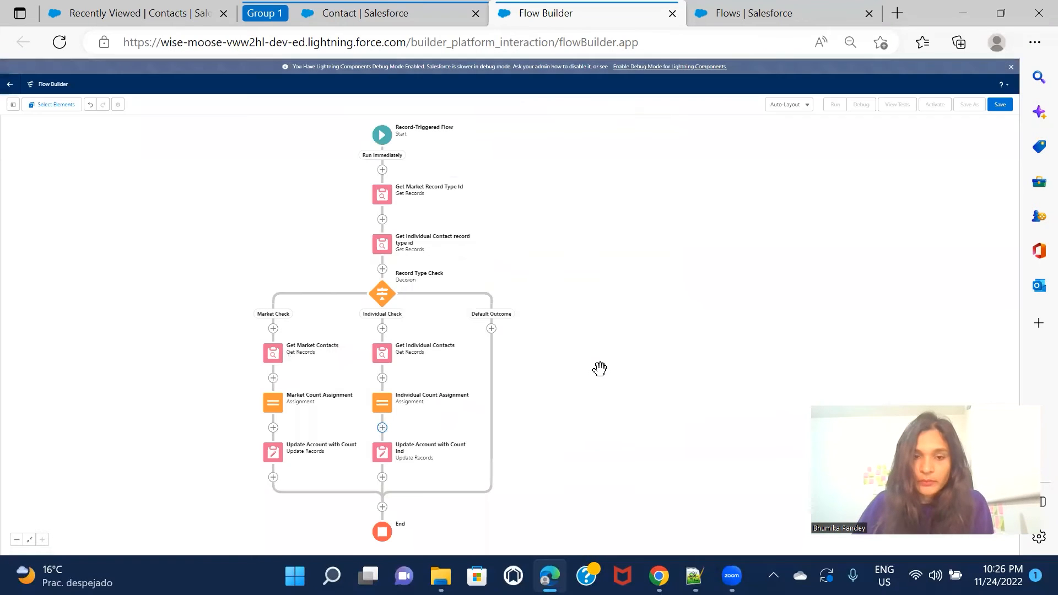
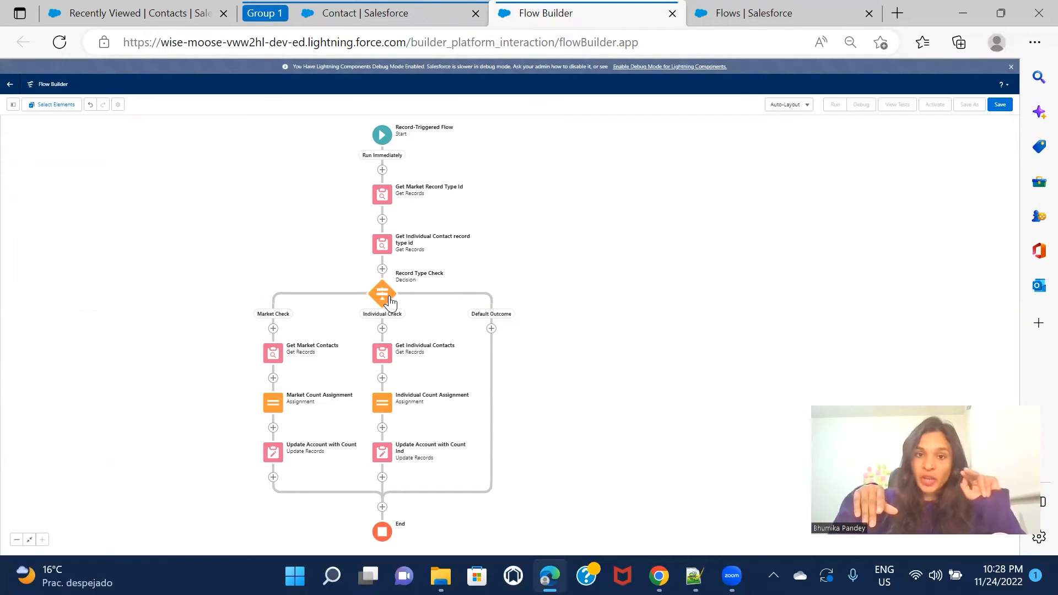
Review the Record Type Check outcomes, the Market Count Assignment and the Update Account with Count settings without changing them
{"action": "left_click", "coordinate": [389, 301]}
{"action": "left_click", "coordinate": [380, 380]}
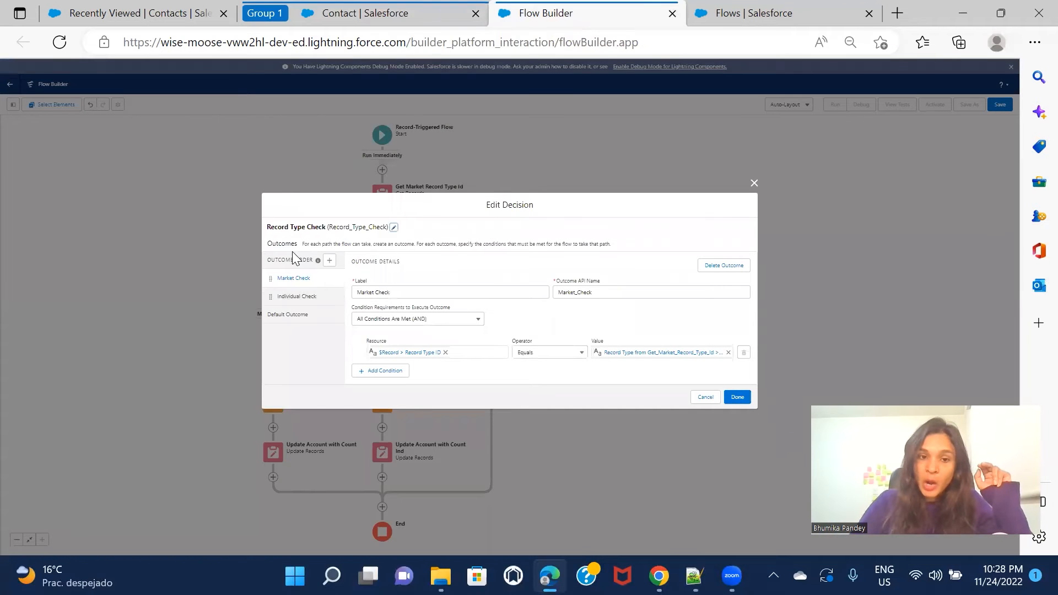
{"action": "left_click", "coordinate": [302, 298]}
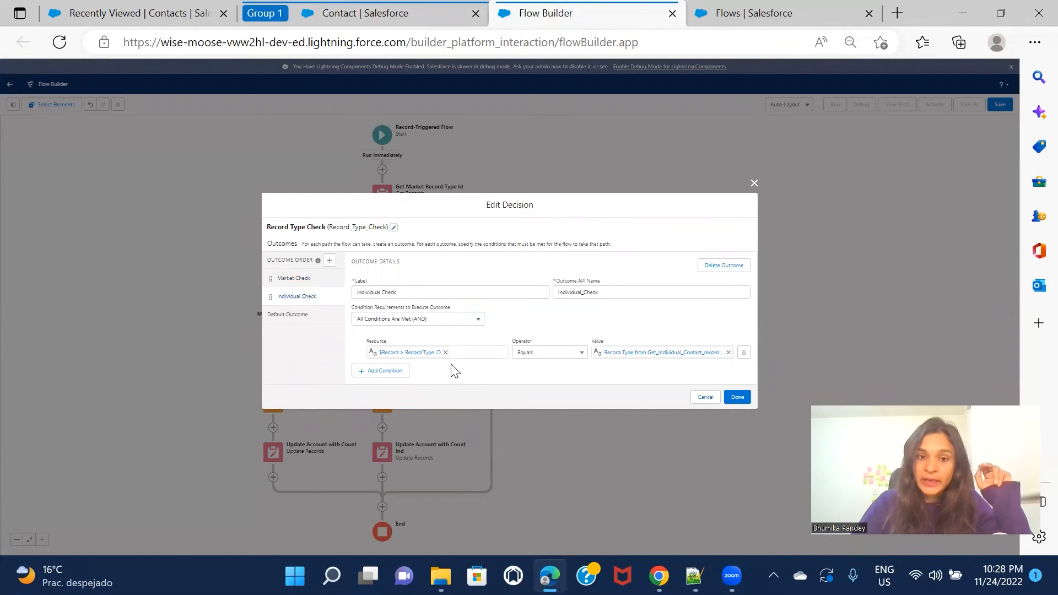
{"action": "left_click", "coordinate": [754, 183]}
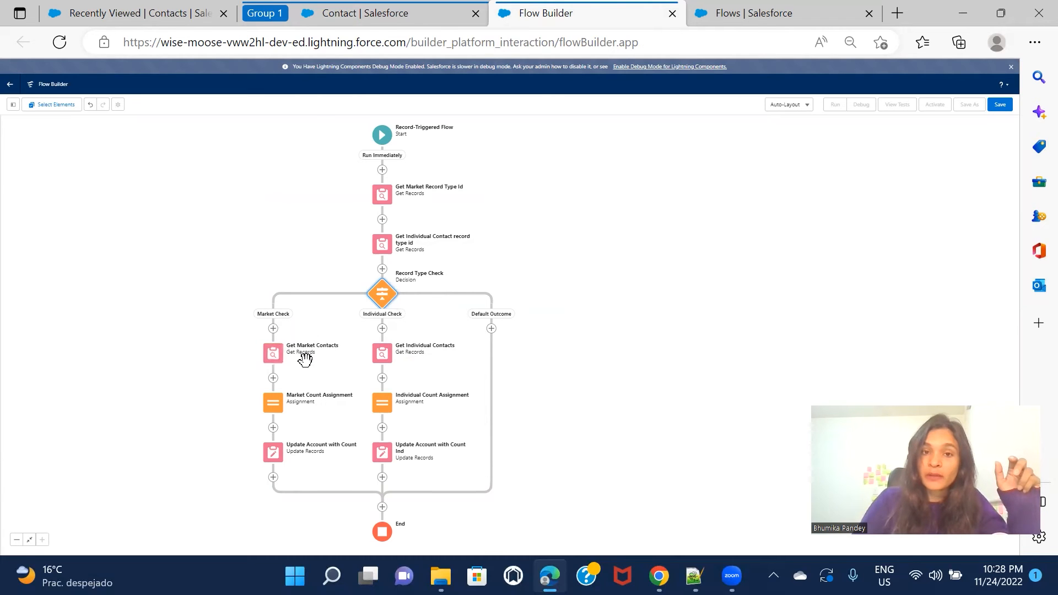
{"action": "double_click", "coordinate": [273, 403]}
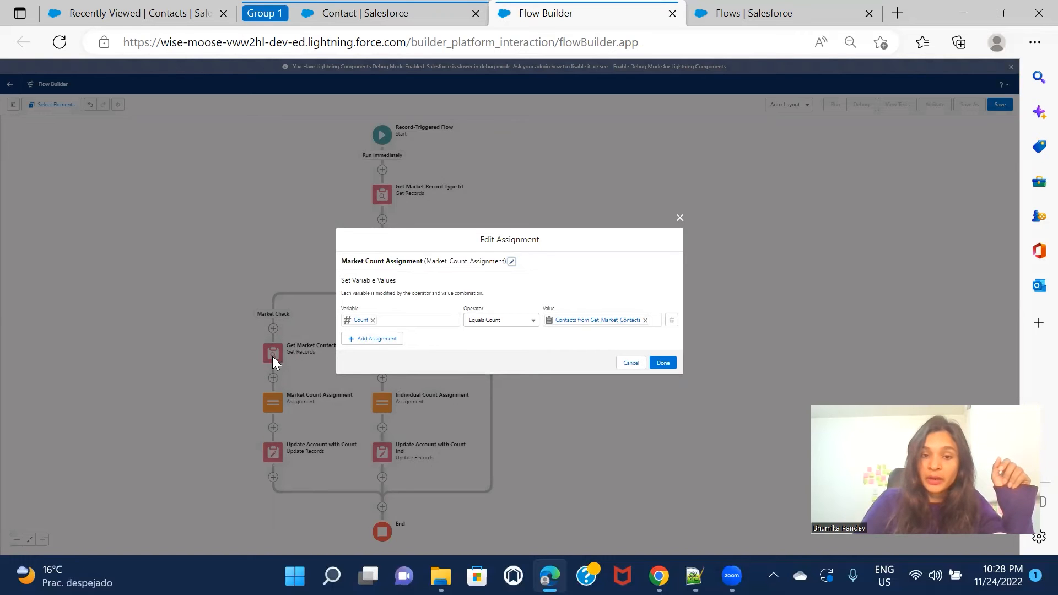
{"action": "left_click", "coordinate": [679, 218]}
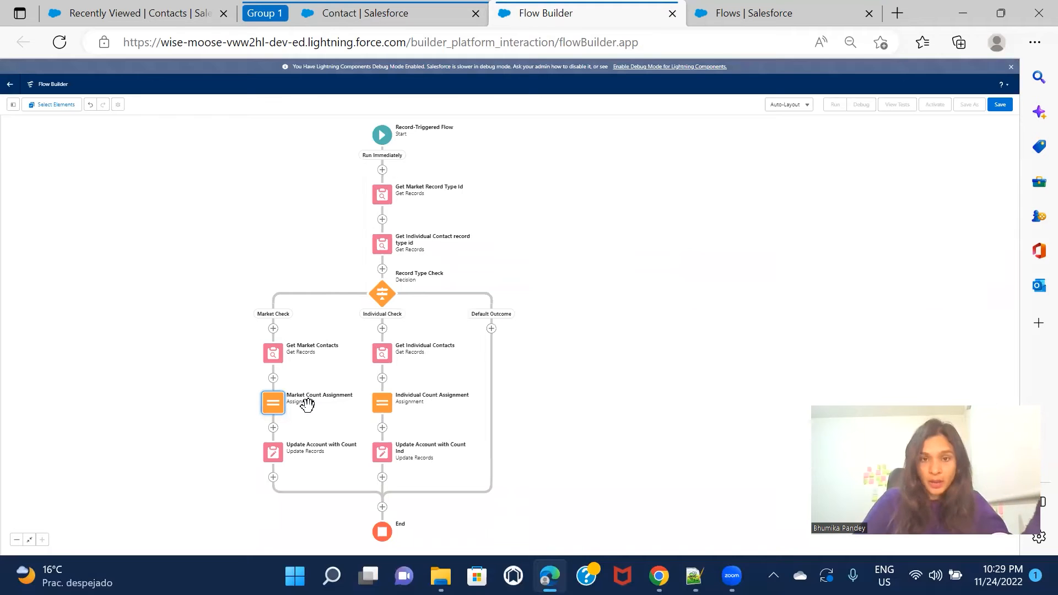
{"action": "double_click", "coordinate": [274, 454]}
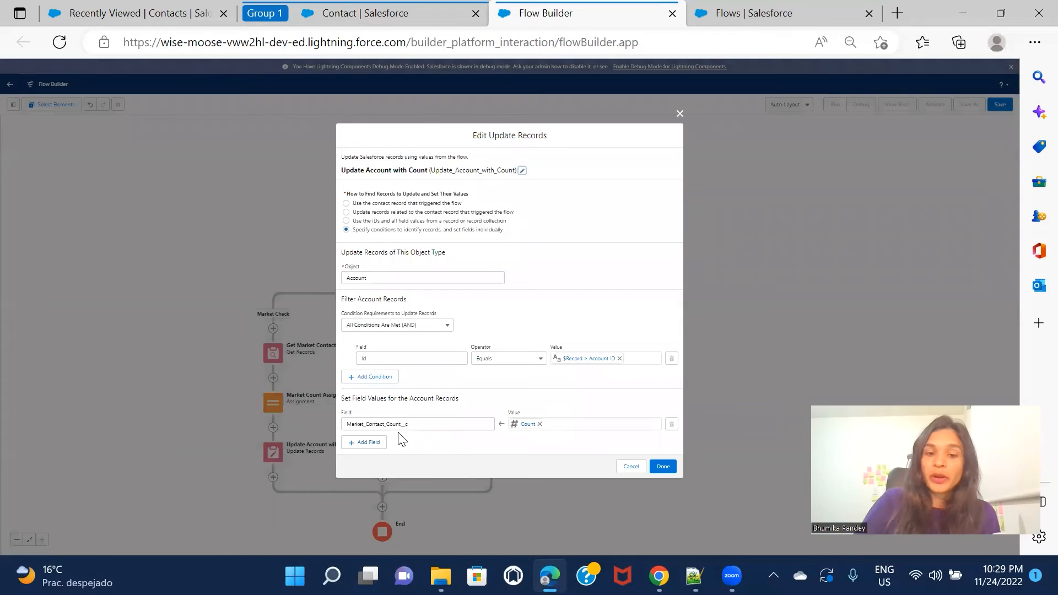
{"action": "left_click", "coordinate": [680, 114]}
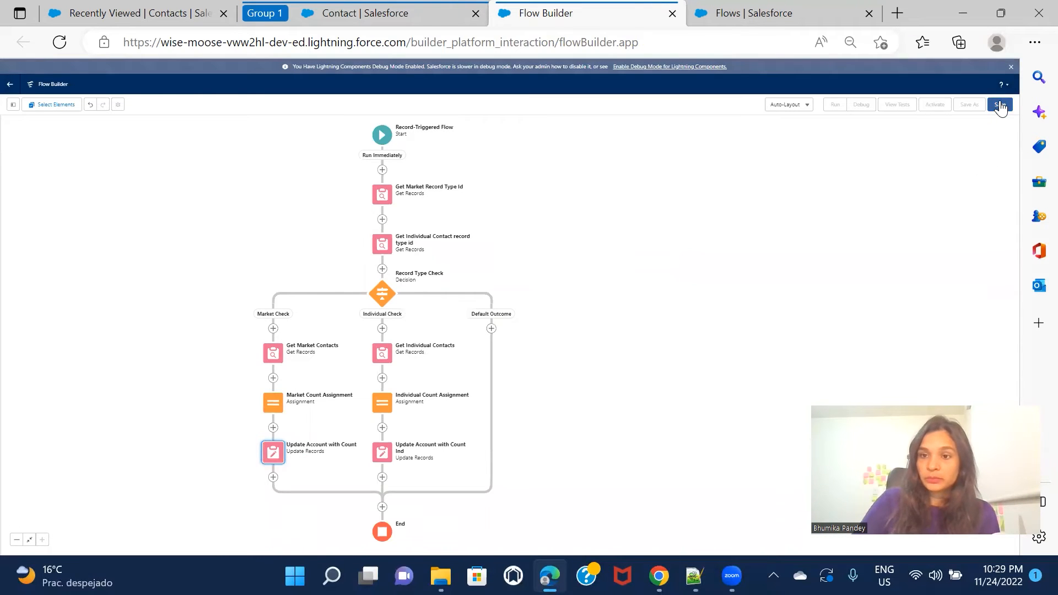
Save the flow with the label Record Type Check Flow and activate it
{"action": "left_click", "coordinate": [1000, 106]}
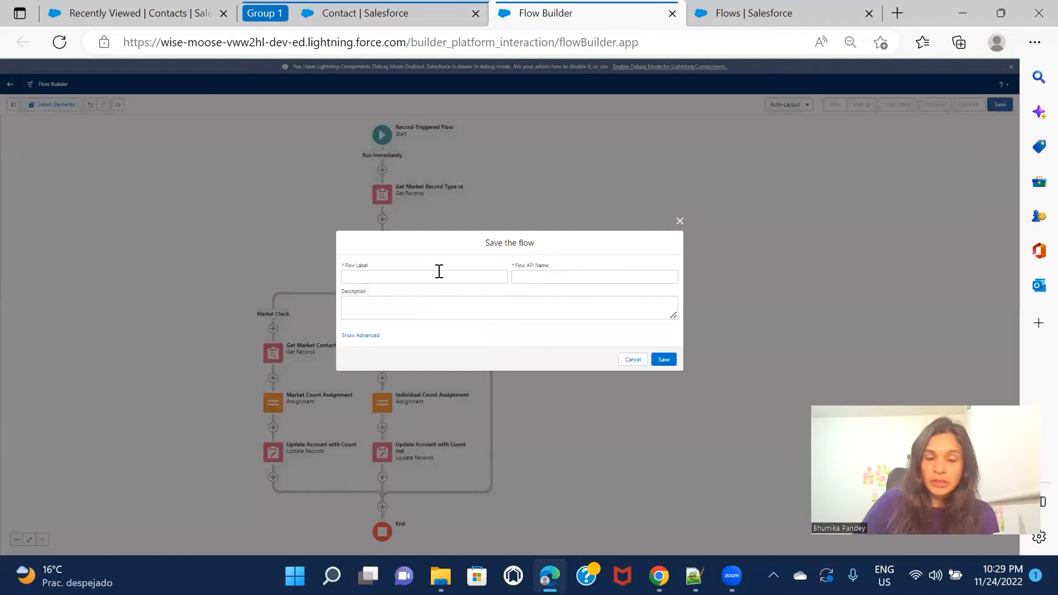
{"action": "left_click", "coordinate": [439, 271]}
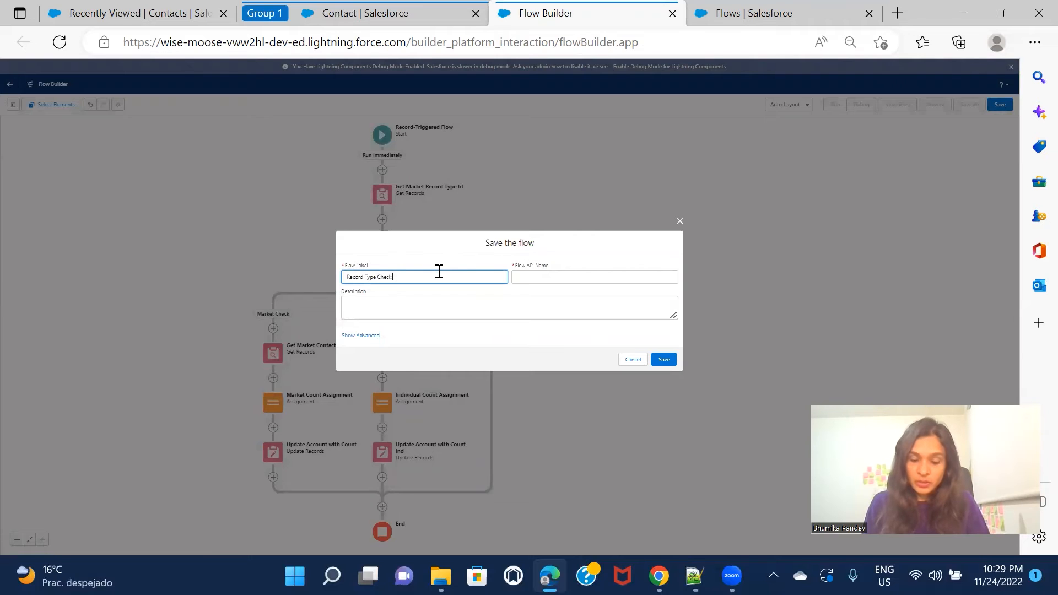
{"action": "left_click", "coordinate": [563, 361]}
{"action": "left_click", "coordinate": [664, 359]}
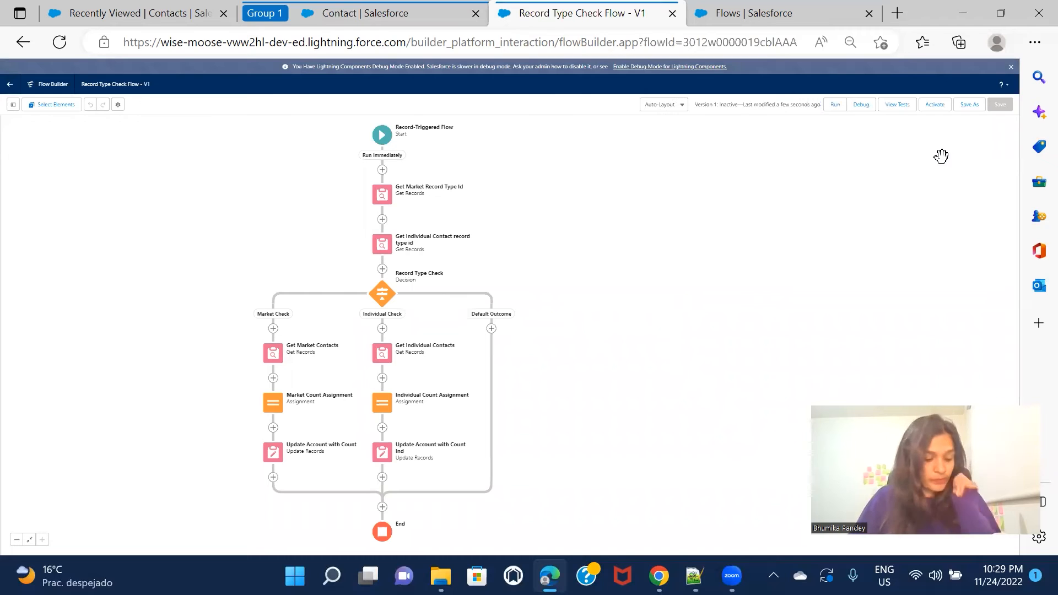
{"action": "left_click", "coordinate": [935, 104]}
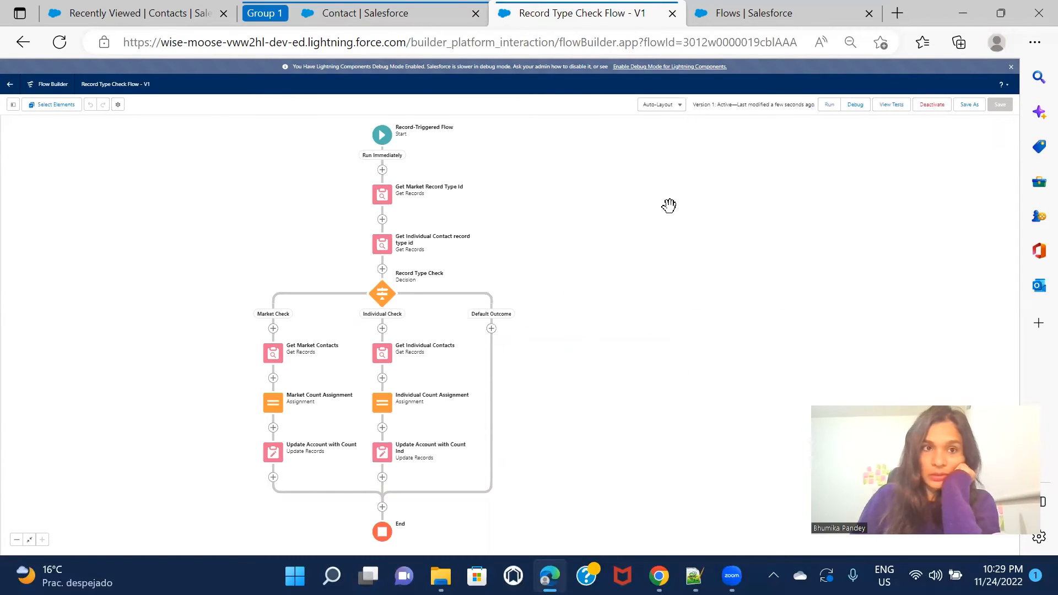
Open the Acc Check account and search its page for "mark" to look for the market contact count field
{"action": "left_click", "coordinate": [149, 16]}
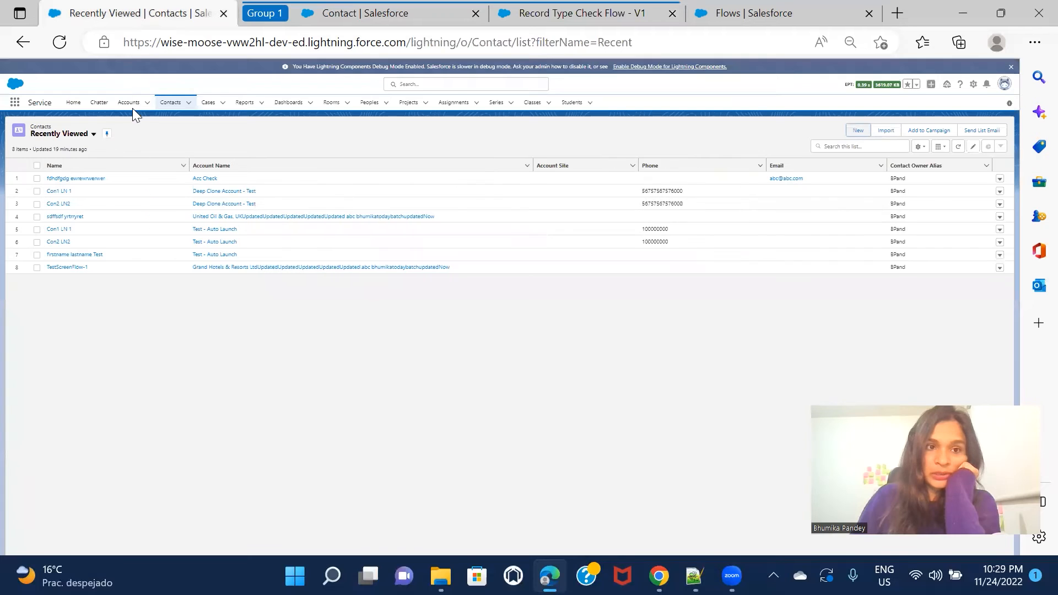
{"action": "left_click", "coordinate": [129, 103]}
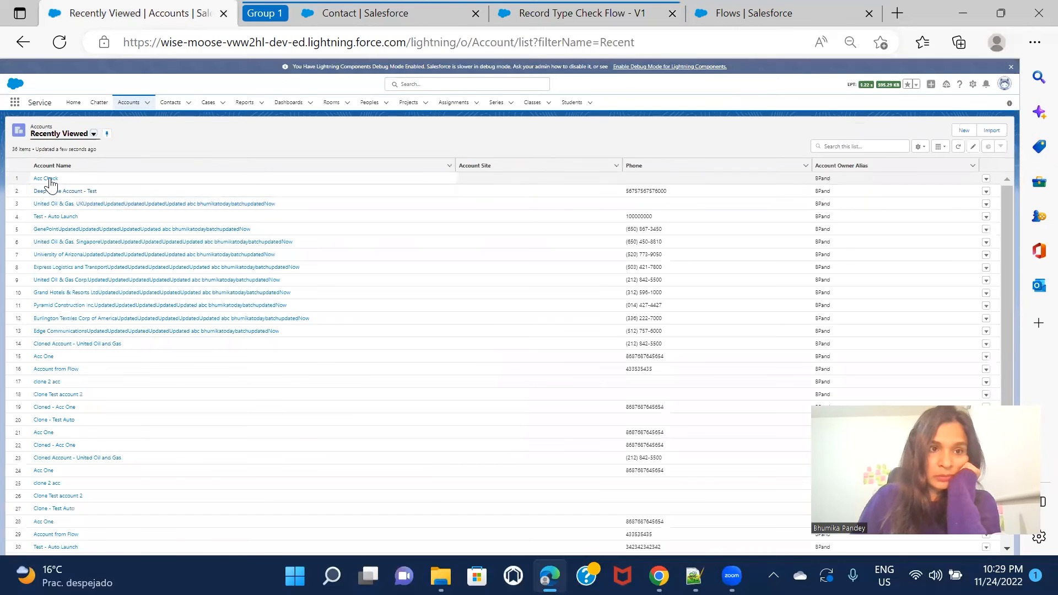
{"action": "left_click", "coordinate": [48, 178]}
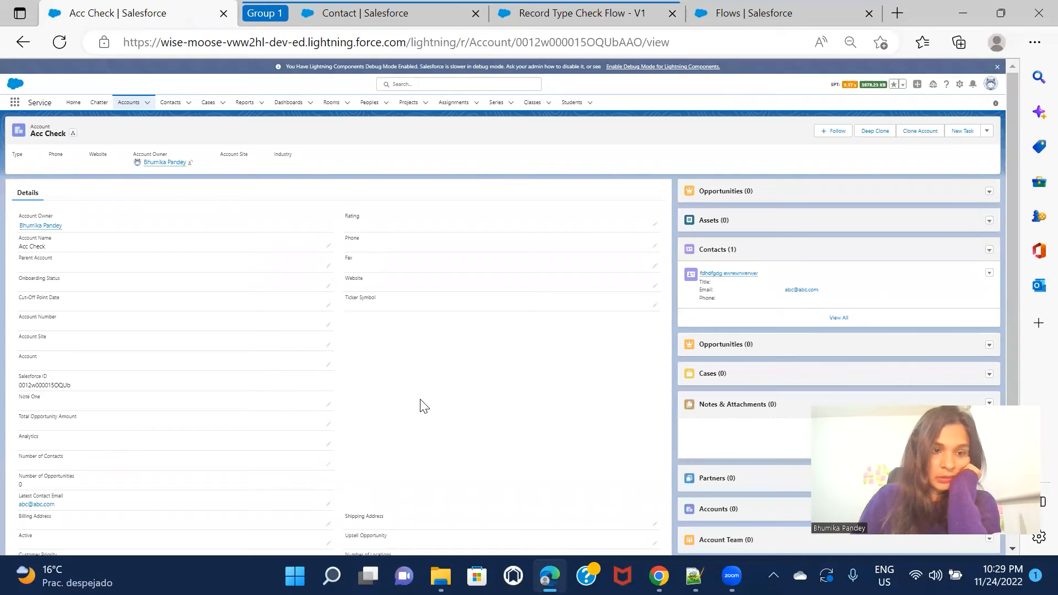
{"action": "scroll", "coordinate": [422, 405], "scroll_direction": "down", "scroll_amount": 1}
{"action": "scroll", "coordinate": [422, 406], "scroll_direction": "down", "scroll_amount": 2}
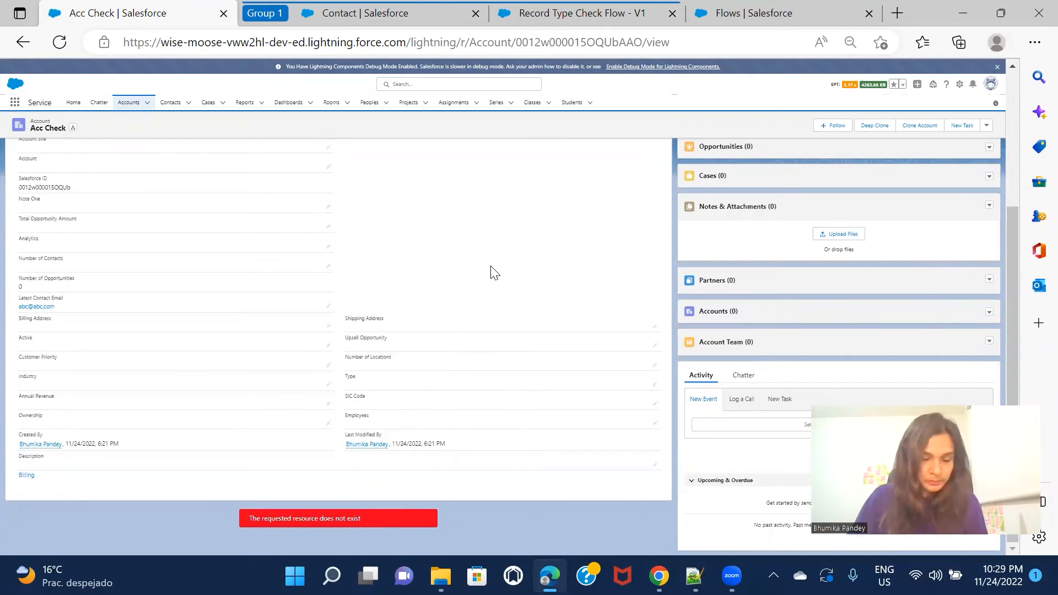
{"action": "key", "text": "ctrl+f"}
{"action": "type", "text": "mark"}
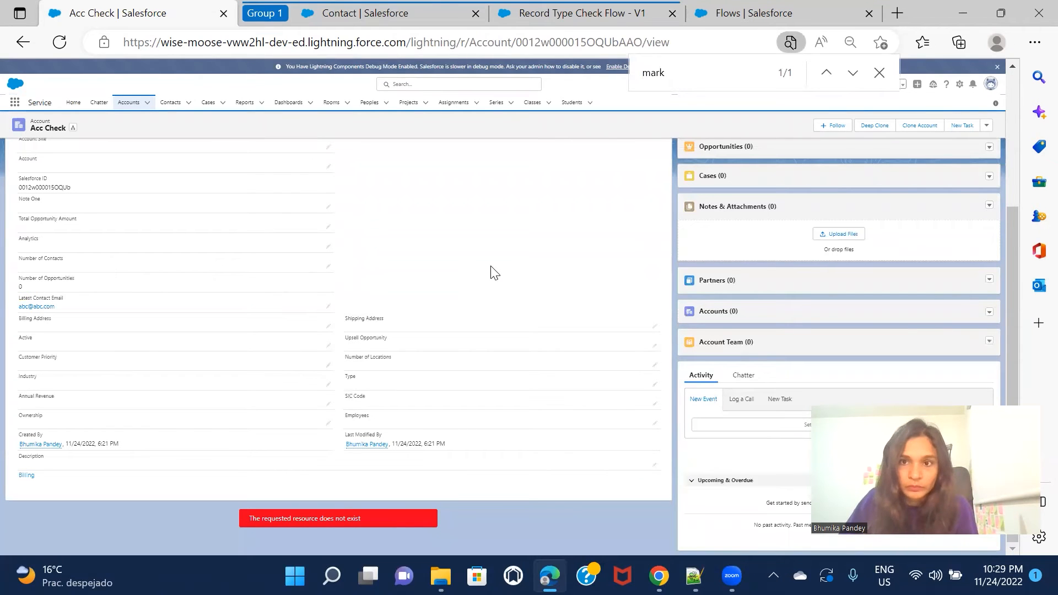
{"action": "scroll", "coordinate": [491, 273], "scroll_direction": "up", "scroll_amount": 3}
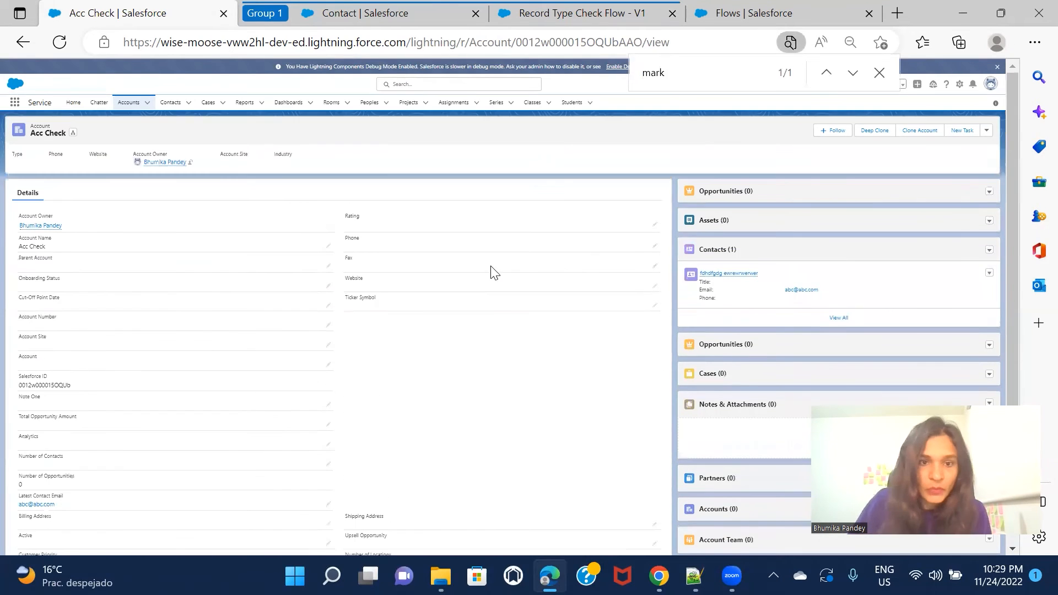
Start a new Prospect account, enlarge the page view, and name the account Testing Record type count
{"action": "left_click", "coordinate": [128, 103]}
{"action": "left_click", "coordinate": [963, 130]}
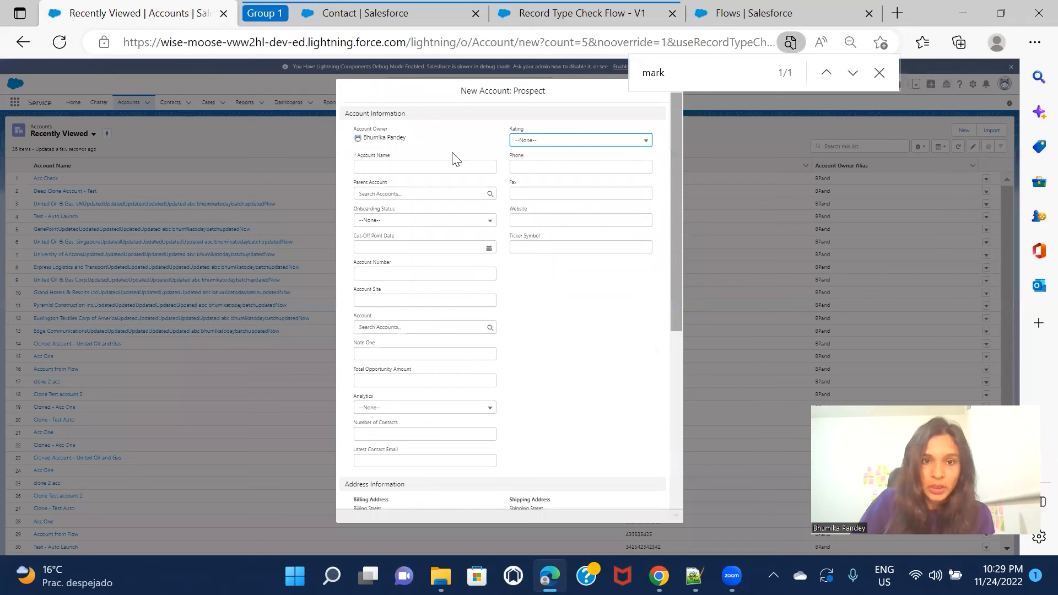
{"action": "left_click", "coordinate": [368, 167]}
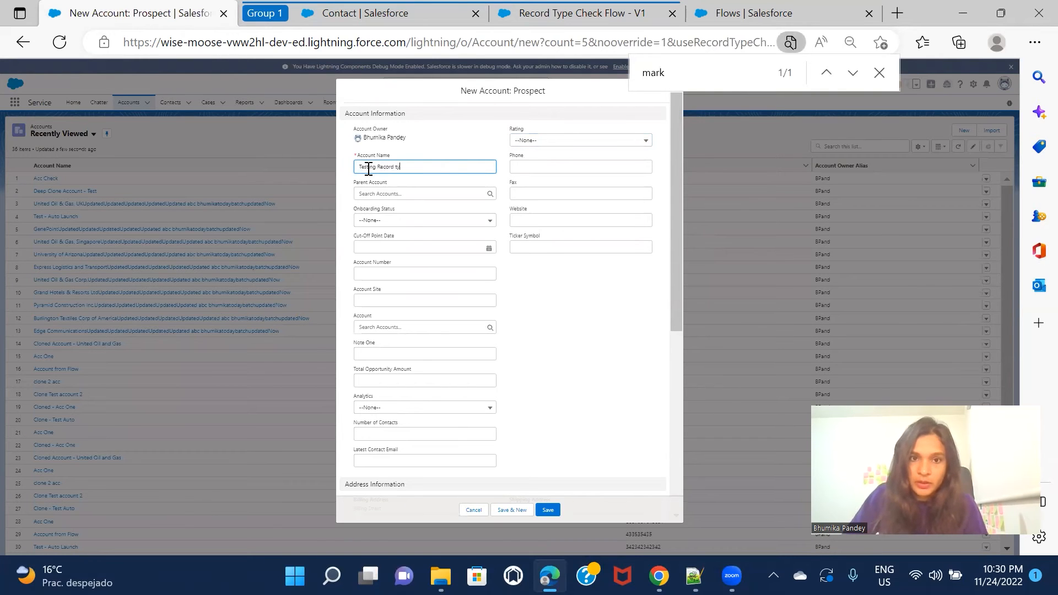
{"action": "left_click", "coordinate": [850, 42]}
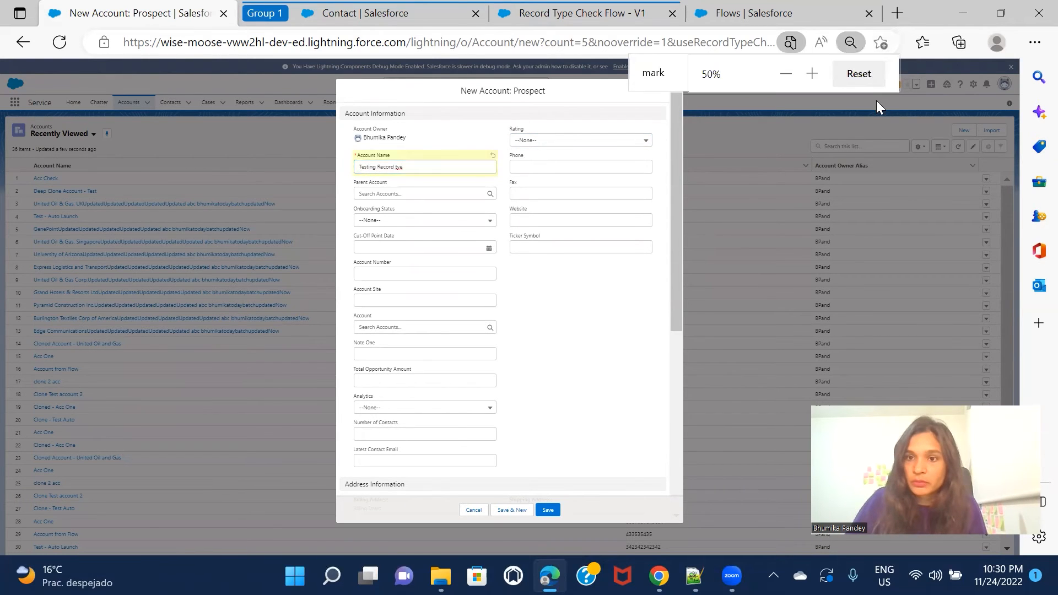
{"action": "left_click", "coordinate": [812, 75]}
{"action": "left_click", "coordinate": [812, 75]}
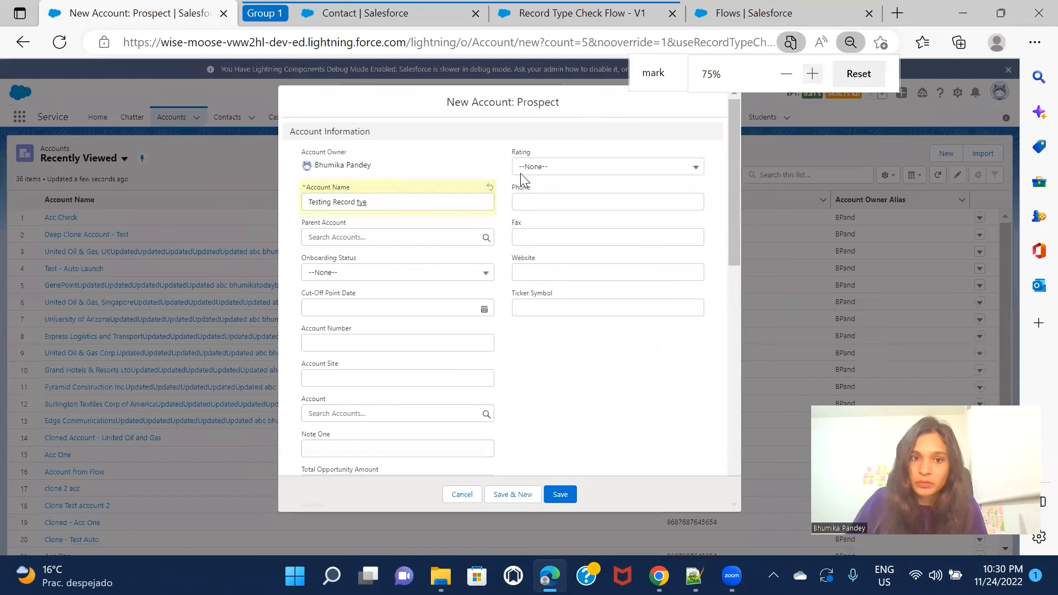
{"action": "left_click", "coordinate": [368, 215]}
{"action": "key", "text": "BackSpace"}
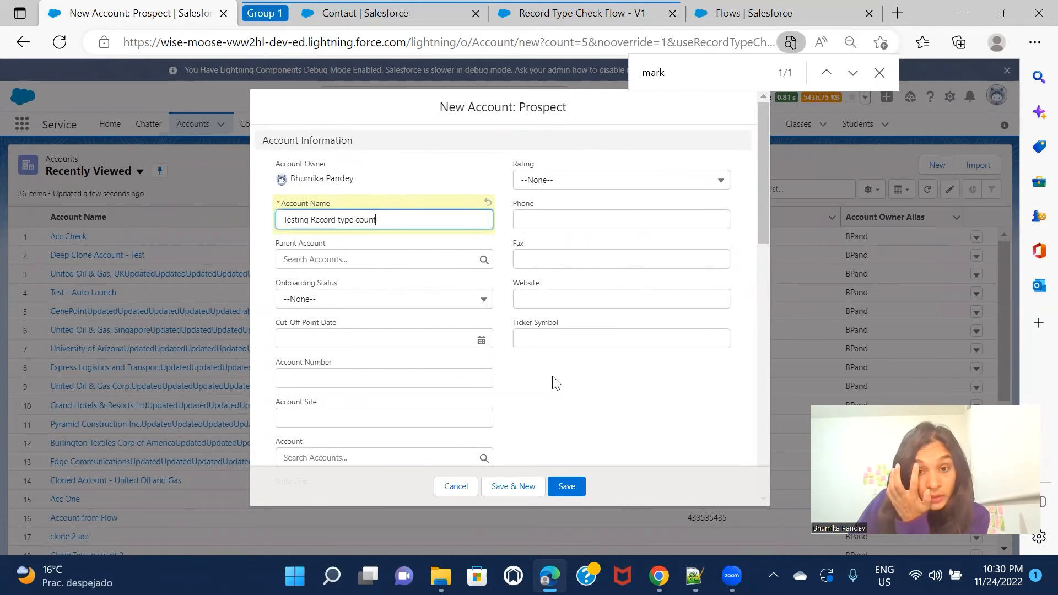
Check the new account form for the contact count fields, save the account and close the page search
{"action": "scroll", "coordinate": [554, 381], "scroll_direction": "down", "scroll_amount": 2}
{"action": "scroll", "coordinate": [555, 382], "scroll_direction": "down", "scroll_amount": 3}
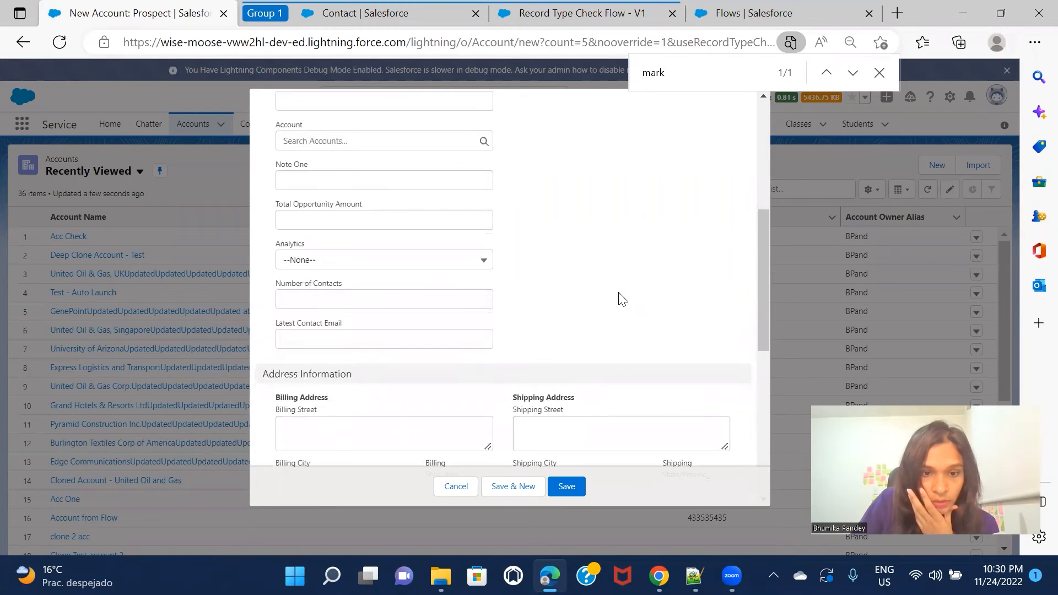
{"action": "scroll", "coordinate": [619, 297], "scroll_direction": "down", "scroll_amount": 5}
{"action": "scroll", "coordinate": [620, 301], "scroll_direction": "down", "scroll_amount": 2}
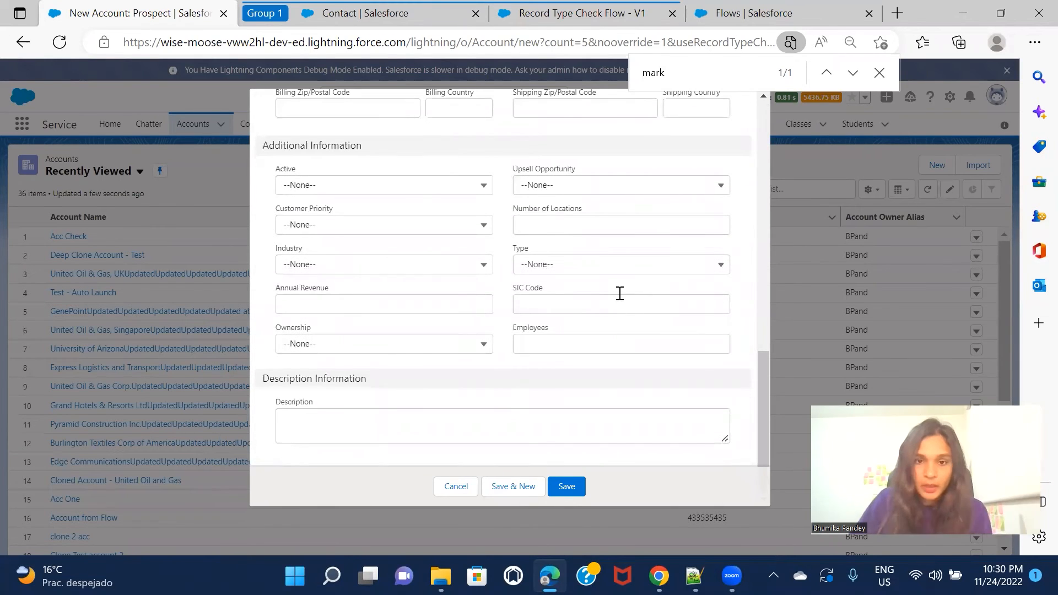
{"action": "scroll", "coordinate": [619, 293], "scroll_direction": "up", "scroll_amount": 15}
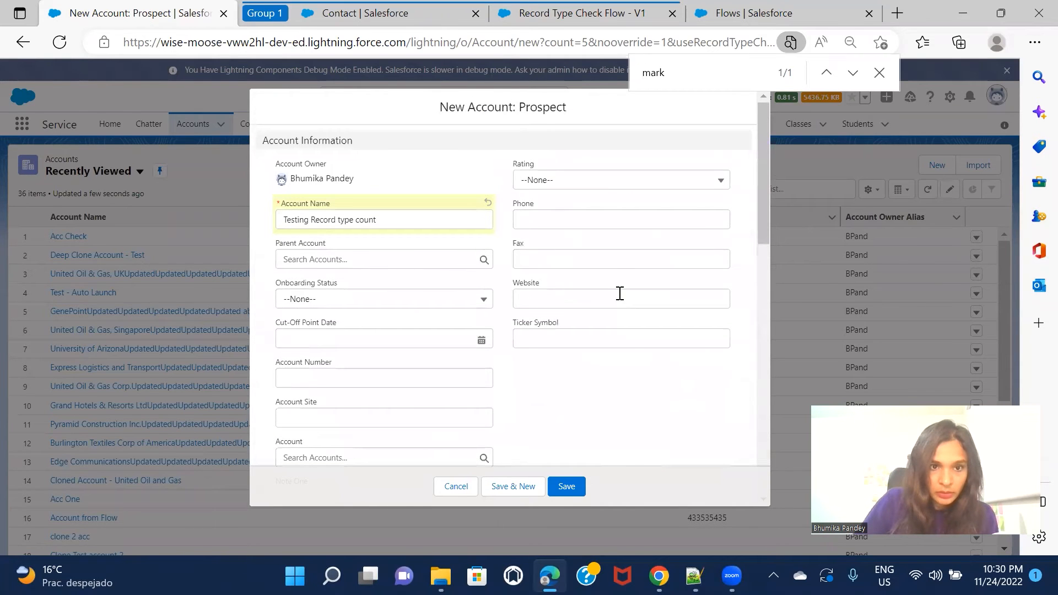
{"action": "key", "text": "ctrl+f"}
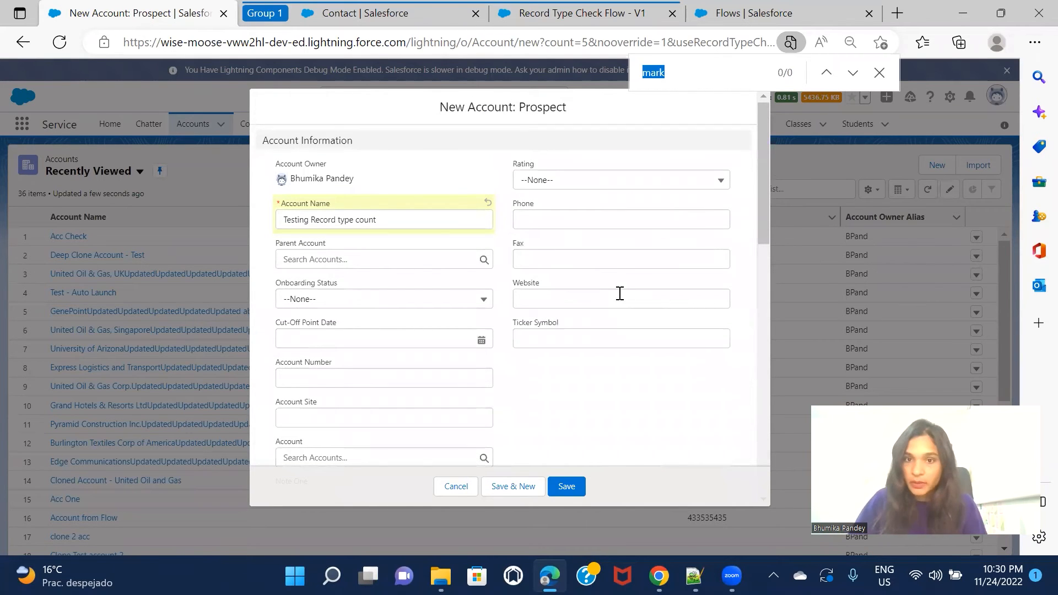
{"action": "left_click", "coordinate": [566, 488]}
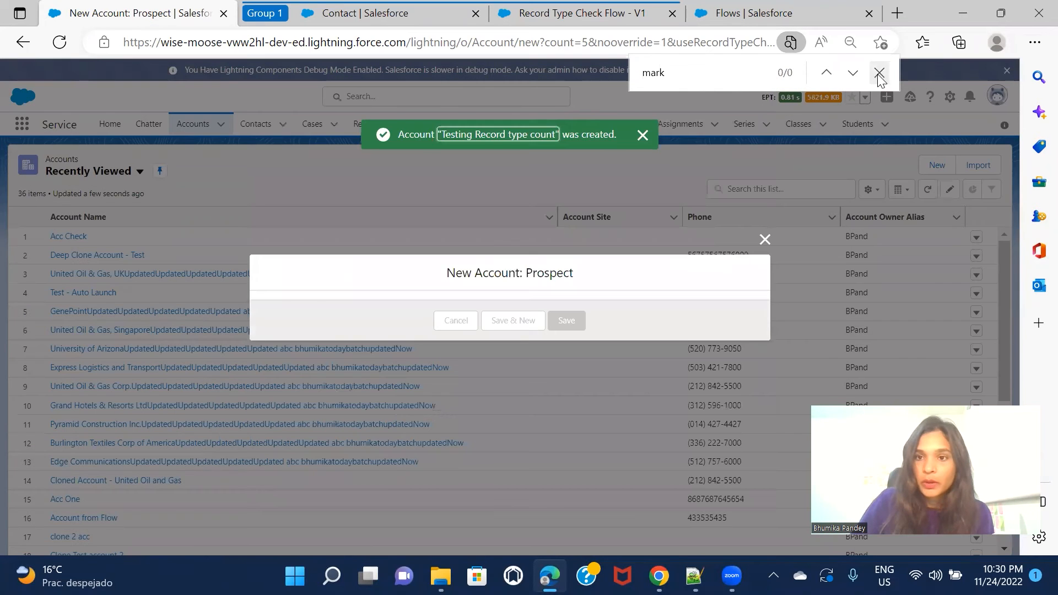
{"action": "left_click", "coordinate": [879, 73]}
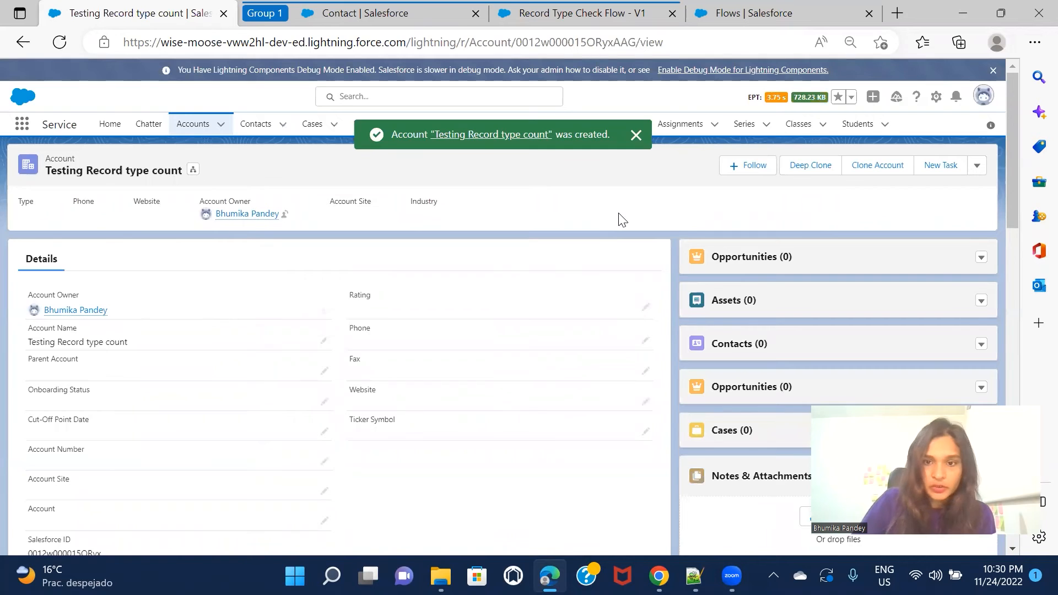
Examine the details of the Testing Record type count account for the Market and Individual contact count fields
{"action": "scroll", "coordinate": [621, 219], "scroll_direction": "down", "scroll_amount": 5}
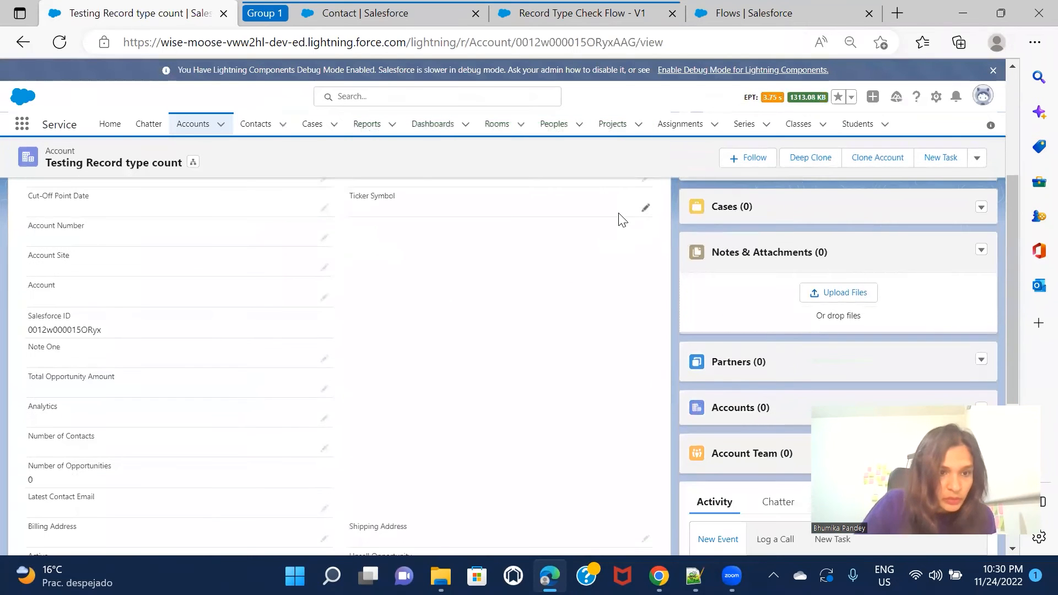
{"action": "scroll", "coordinate": [590, 355], "scroll_direction": "up", "scroll_amount": 3}
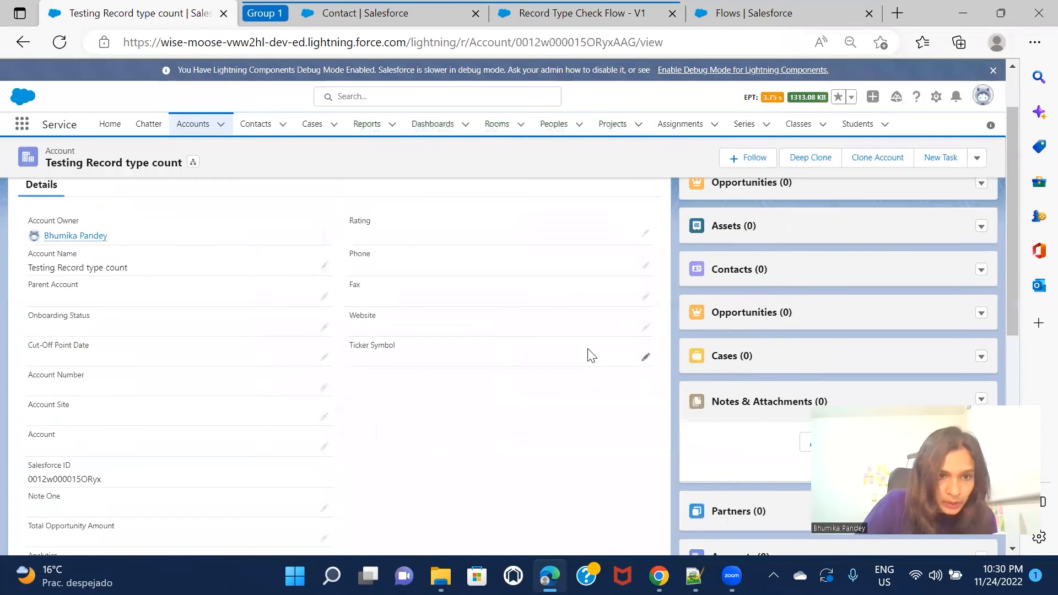
{"action": "scroll", "coordinate": [591, 356], "scroll_direction": "down", "scroll_amount": 5}
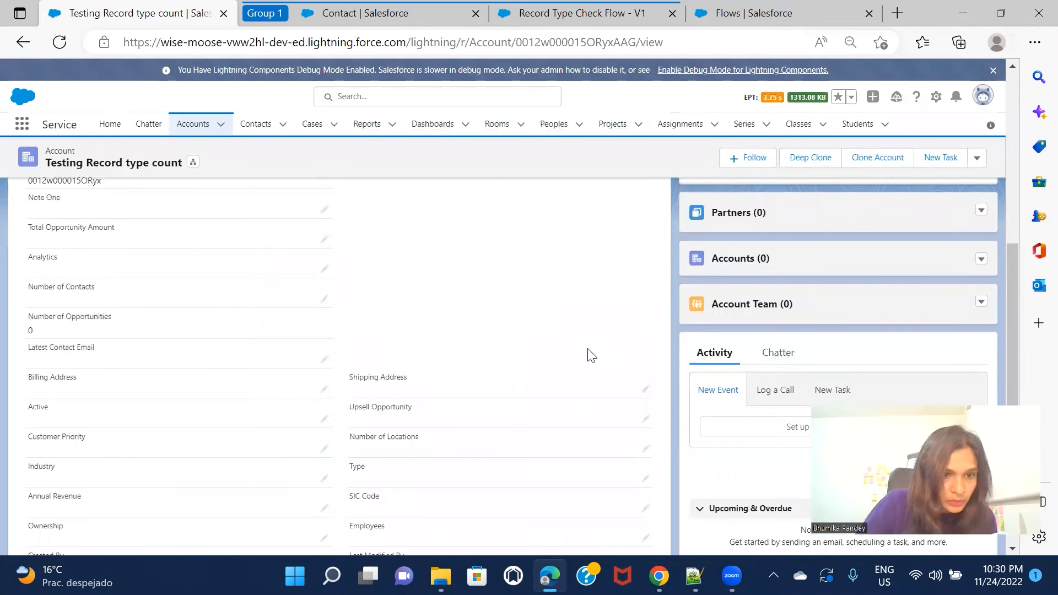
{"action": "scroll", "coordinate": [591, 355], "scroll_direction": "down", "scroll_amount": 1}
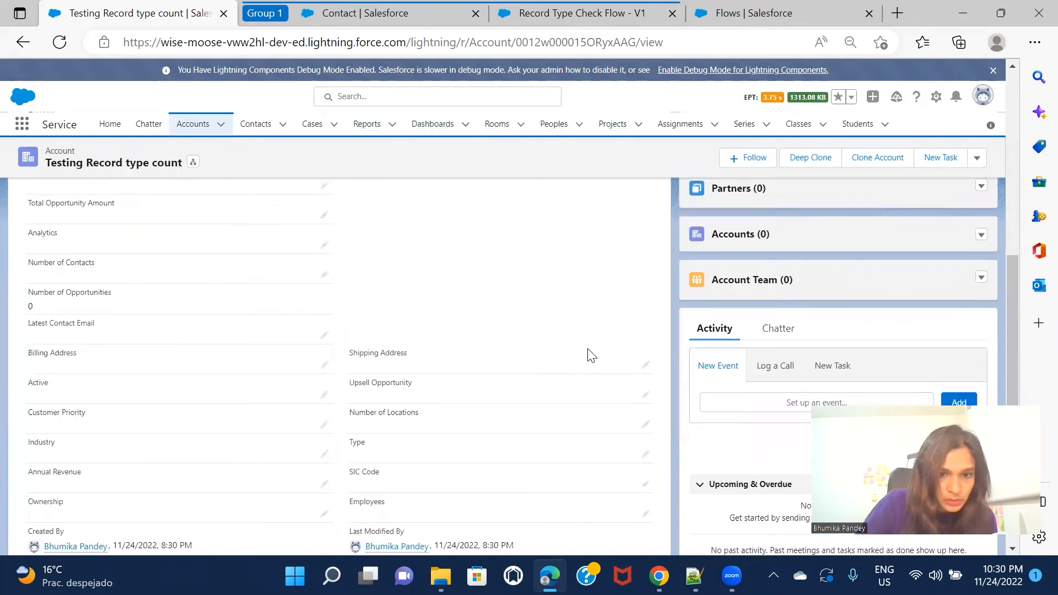
{"action": "scroll", "coordinate": [590, 355], "scroll_direction": "down", "scroll_amount": 1}
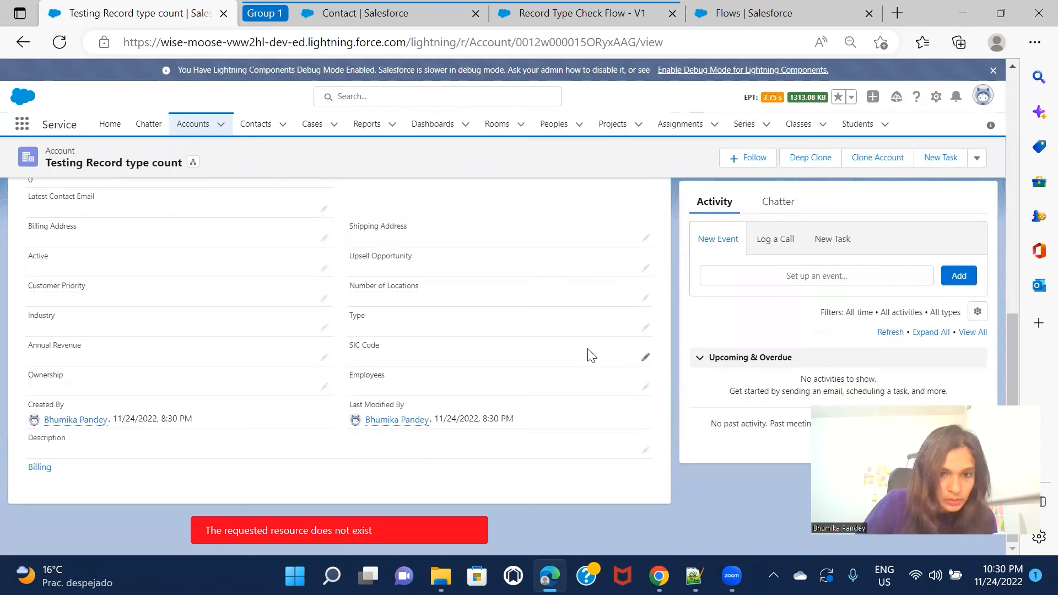
Open the Account (Marketing) Layout in the Account object setup, find fields matching "mar" and check the Account Information section for the count fields
{"action": "left_click", "coordinate": [395, 21]}
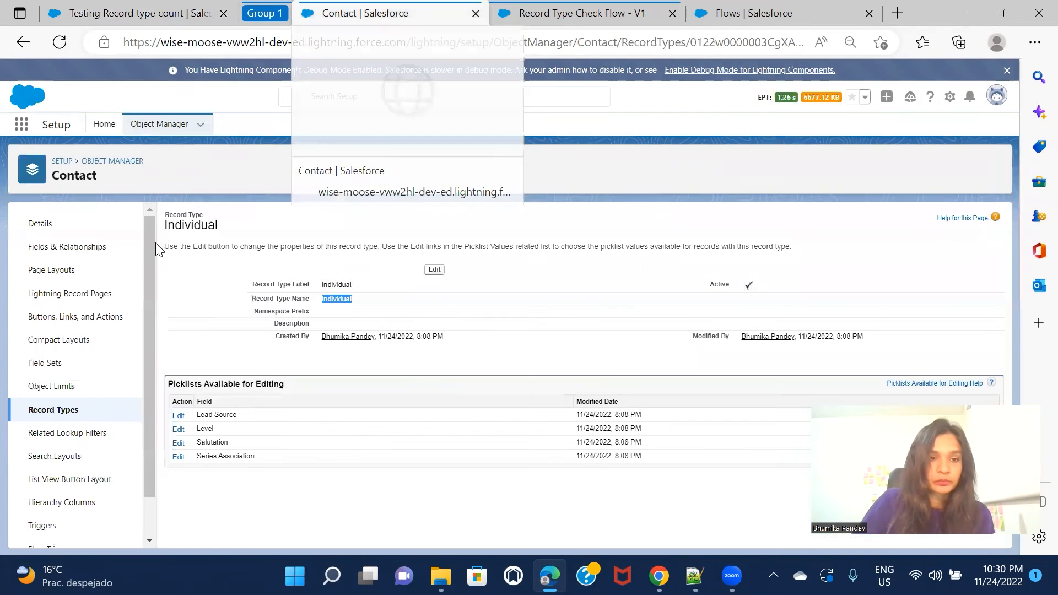
{"action": "left_click", "coordinate": [159, 124]}
{"action": "left_click", "coordinate": [22, 243]}
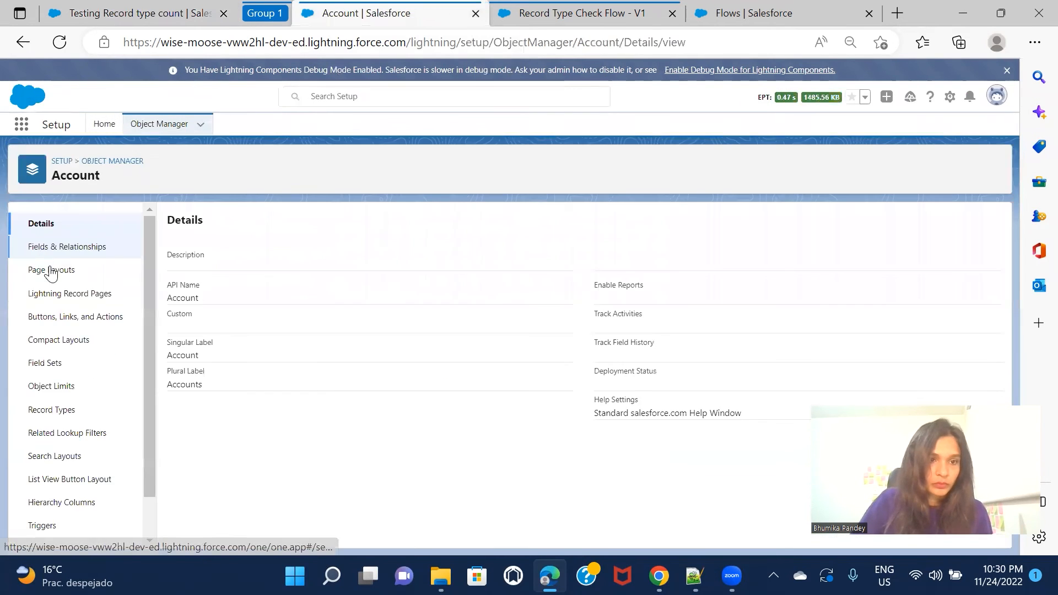
{"action": "left_click", "coordinate": [58, 274]}
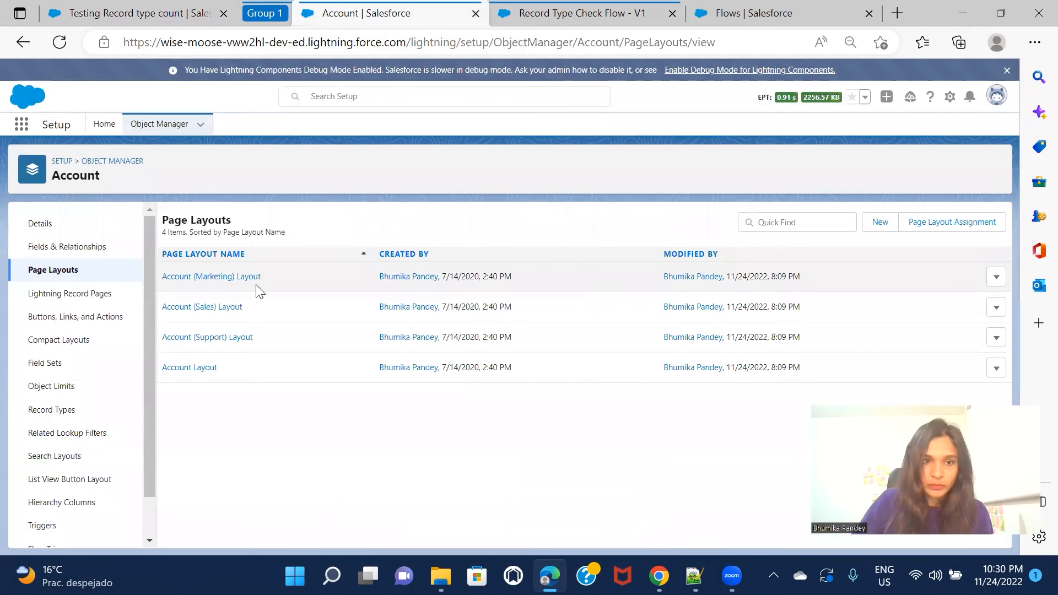
{"action": "left_click", "coordinate": [187, 281]}
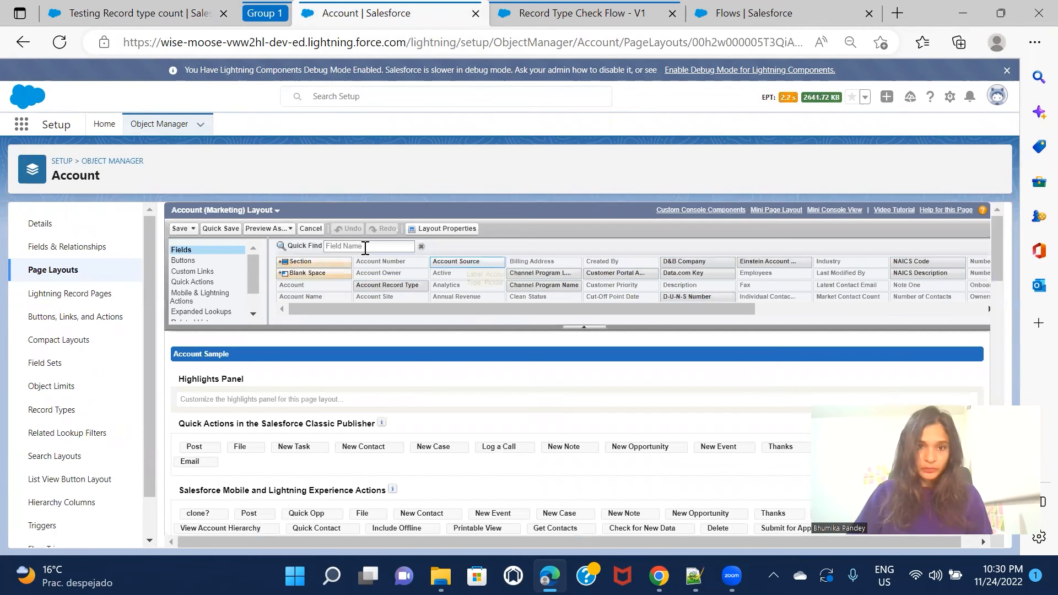
{"action": "left_click", "coordinate": [365, 246]}
{"action": "type", "text": "mar"}
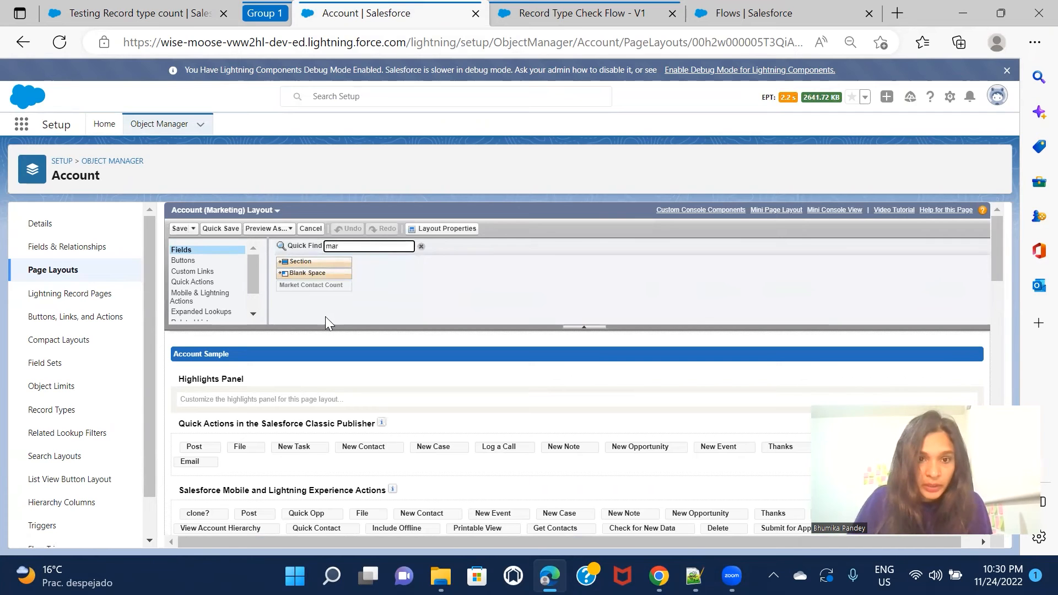
{"action": "scroll", "coordinate": [322, 292], "scroll_direction": "down", "scroll_amount": 5}
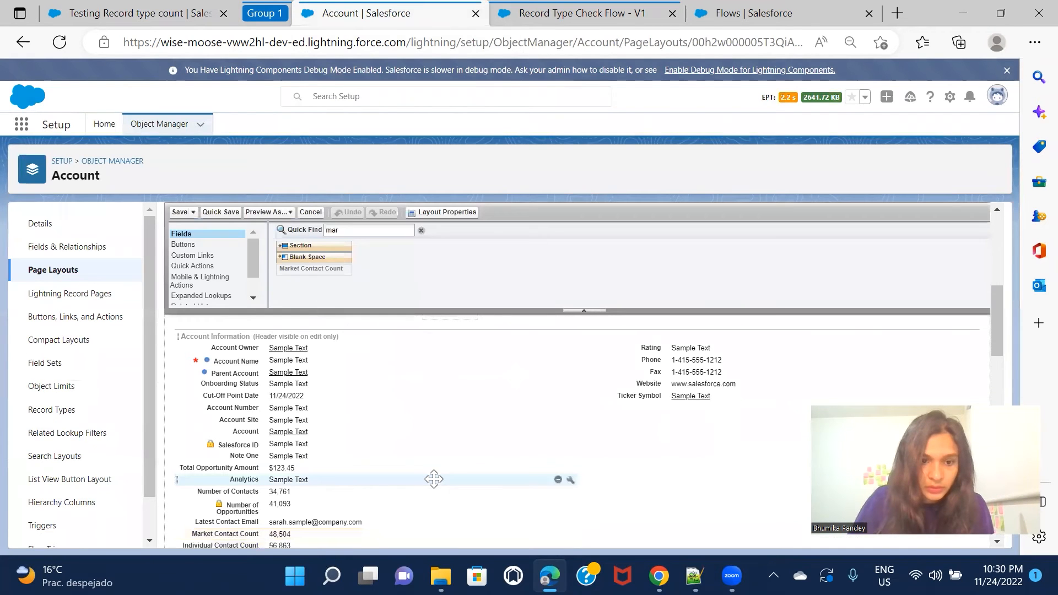
Return to the Testing Record type count account and search its page for "late" to inspect the fields around Latest Contact Email
{"action": "left_click", "coordinate": [152, 13]}
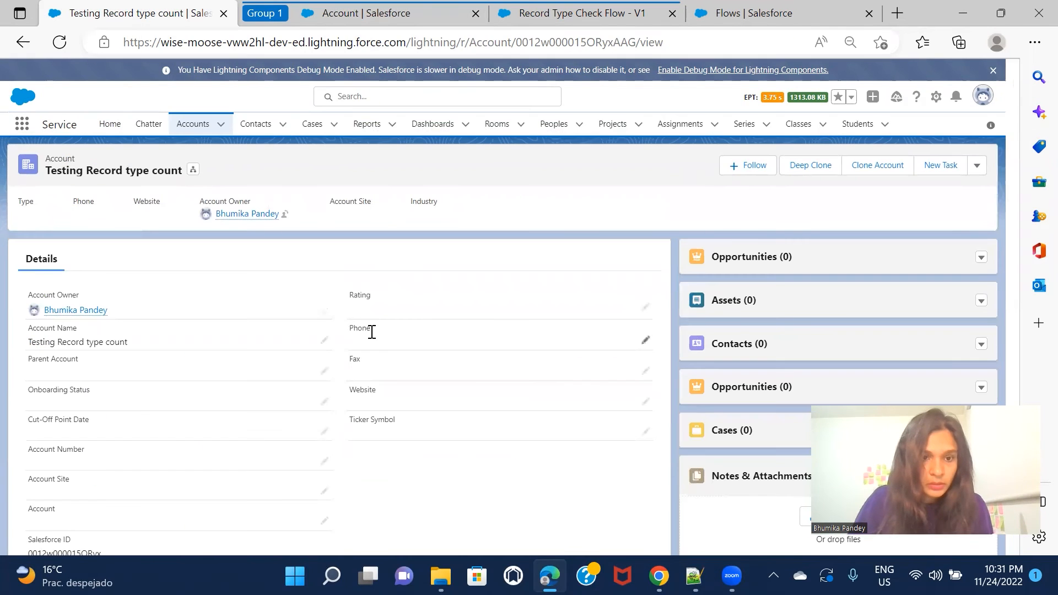
{"action": "key", "text": "ctrl+f"}
{"action": "type", "text": "late"}
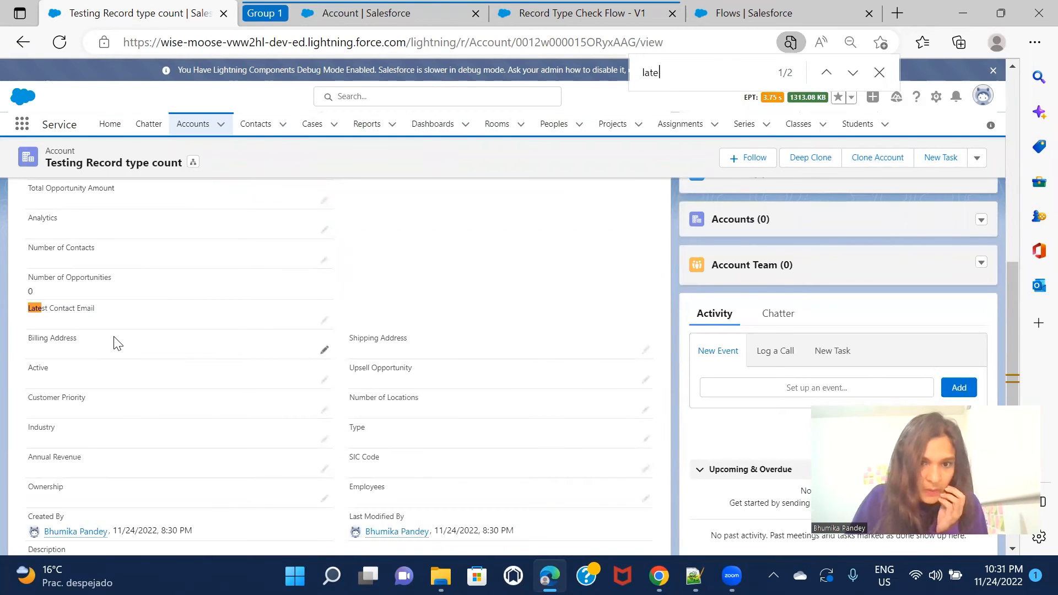
Open the developer tools on the account page and reload it with an emptied cache and hard refresh
{"action": "right_click", "coordinate": [541, 267]}
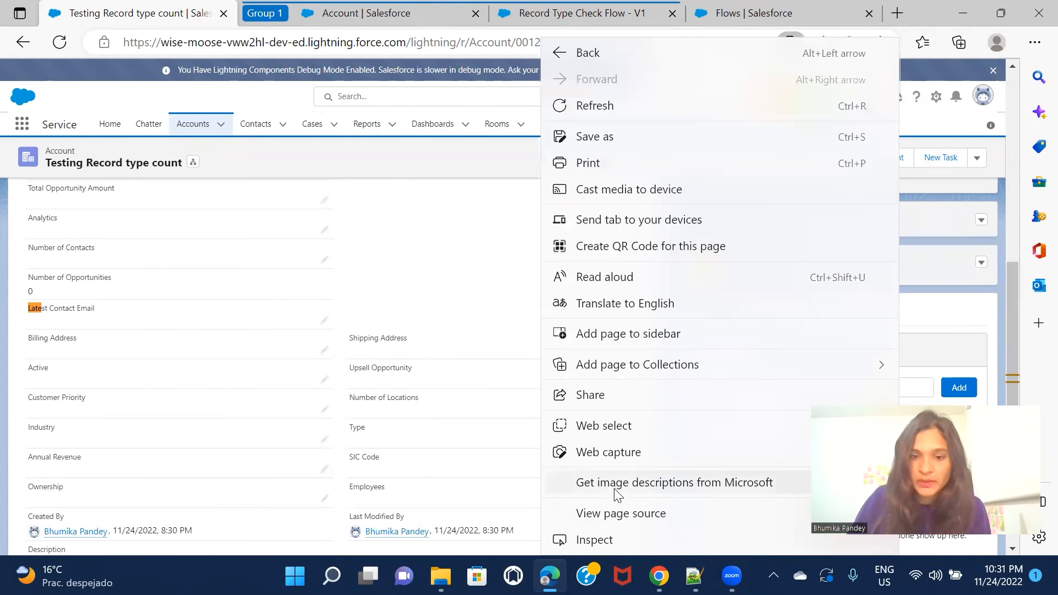
{"action": "left_click", "coordinate": [594, 540]}
{"action": "right_click", "coordinate": [60, 41]}
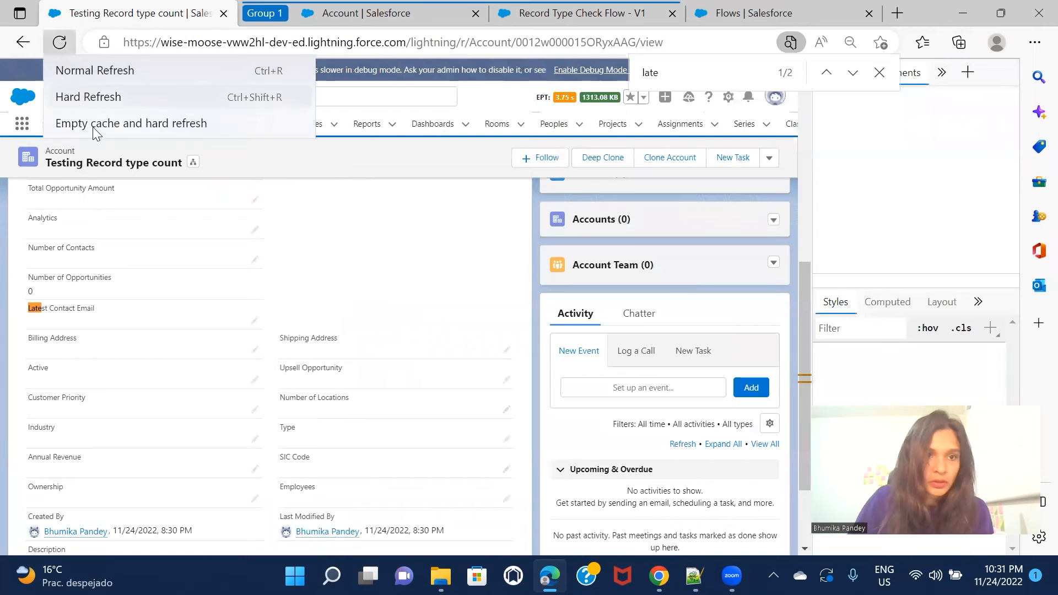
{"action": "left_click", "coordinate": [102, 124]}
Return to the Account page layout editor and switch from the Marketing layout to the Account (Sales) Layout
{"action": "left_click", "coordinate": [365, 14]}
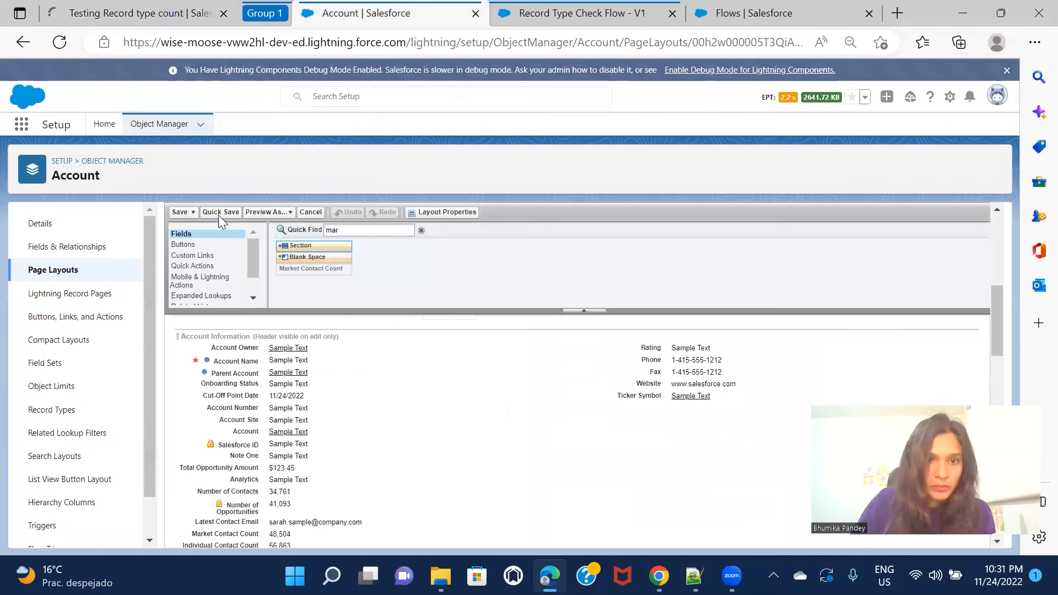
{"action": "scroll", "coordinate": [326, 299], "scroll_direction": "up", "scroll_amount": 5}
{"action": "left_click", "coordinate": [222, 209]}
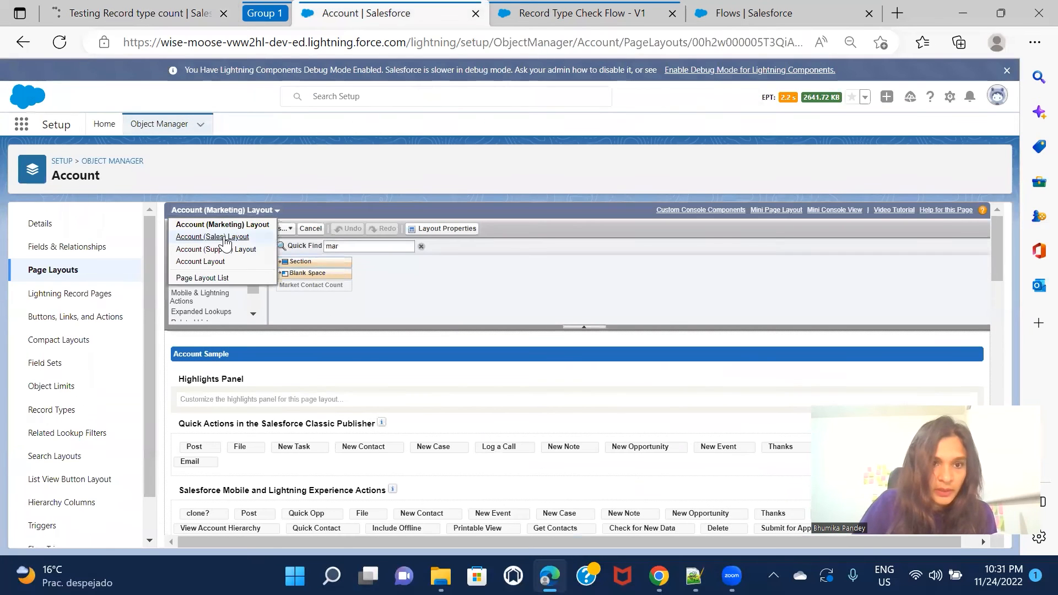
{"action": "left_click", "coordinate": [225, 238]}
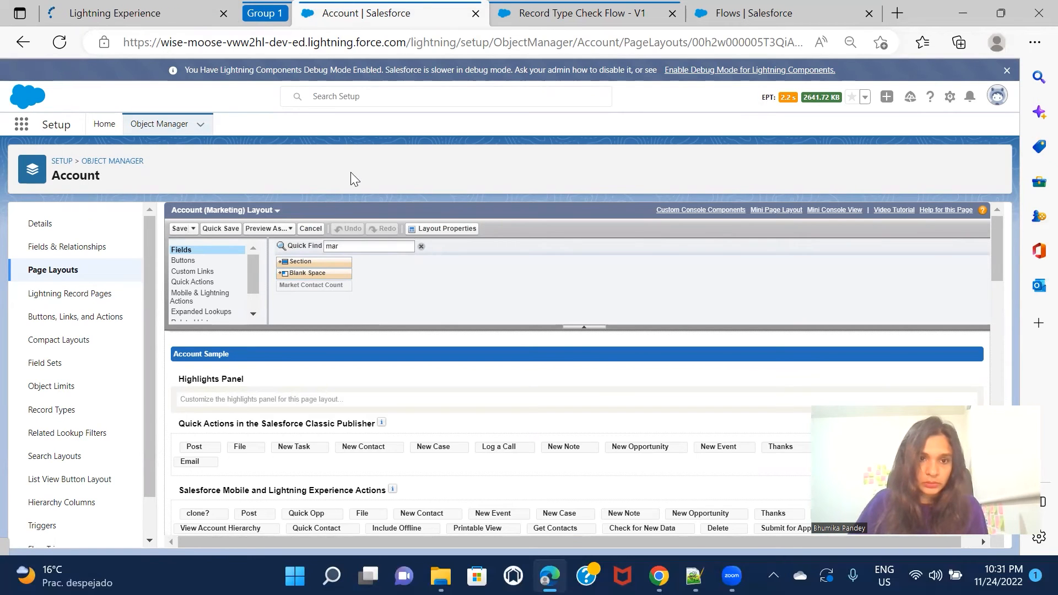
Check the reloading account page, return to the Account (Sales) Layout and find its fields matching "mark"
{"action": "left_click", "coordinate": [155, 13]}
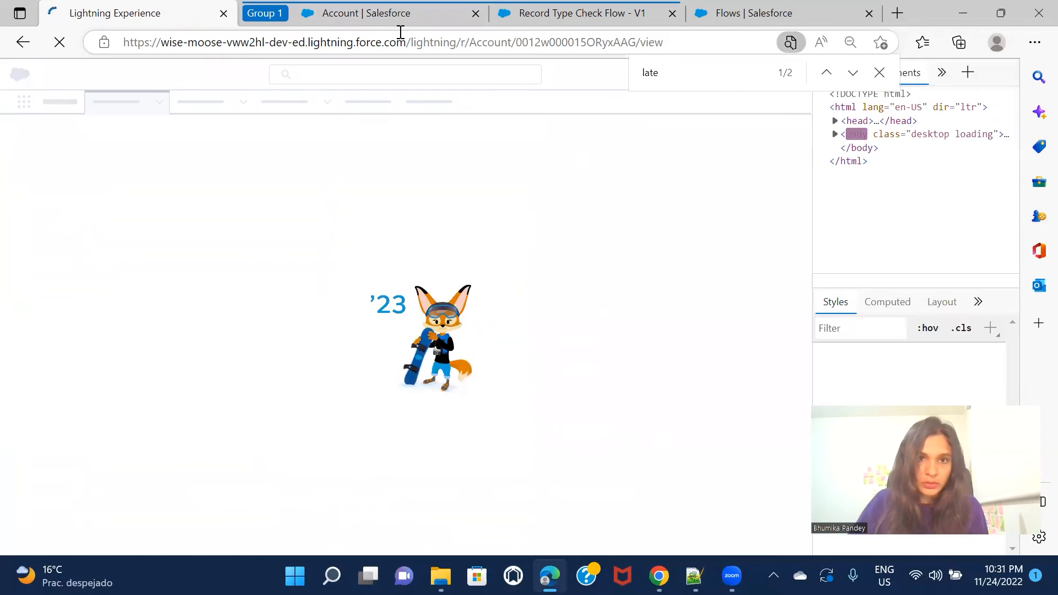
{"action": "left_click", "coordinate": [404, 22]}
{"action": "left_click", "coordinate": [359, 242]}
{"action": "type", "text": "mark"}
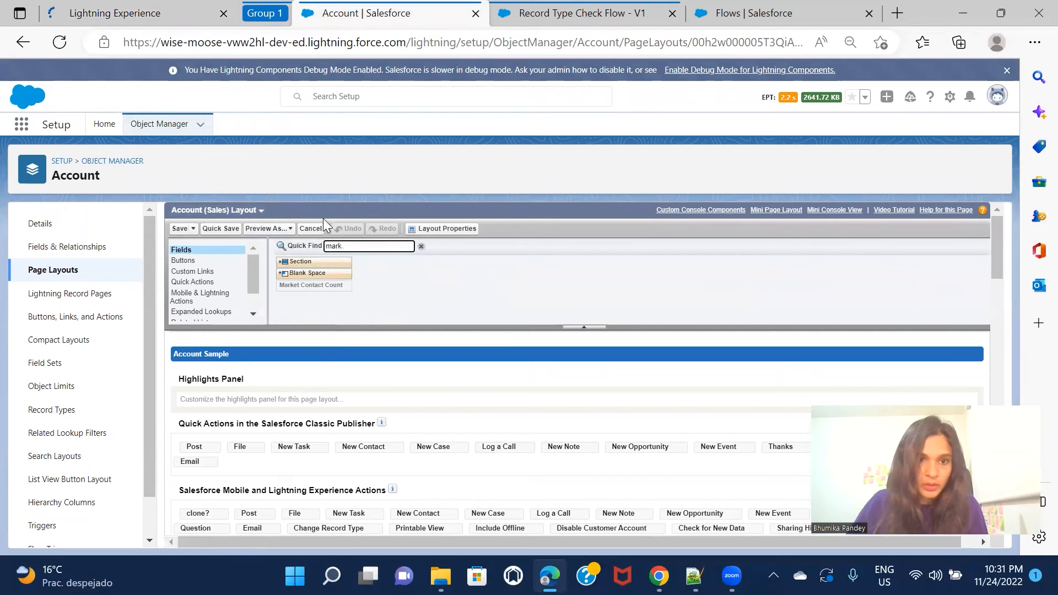
Switch the page layout editor to the Account (Support) Layout and find its fields matching "mark"
{"action": "left_click", "coordinate": [258, 210]}
{"action": "left_click", "coordinate": [226, 250]}
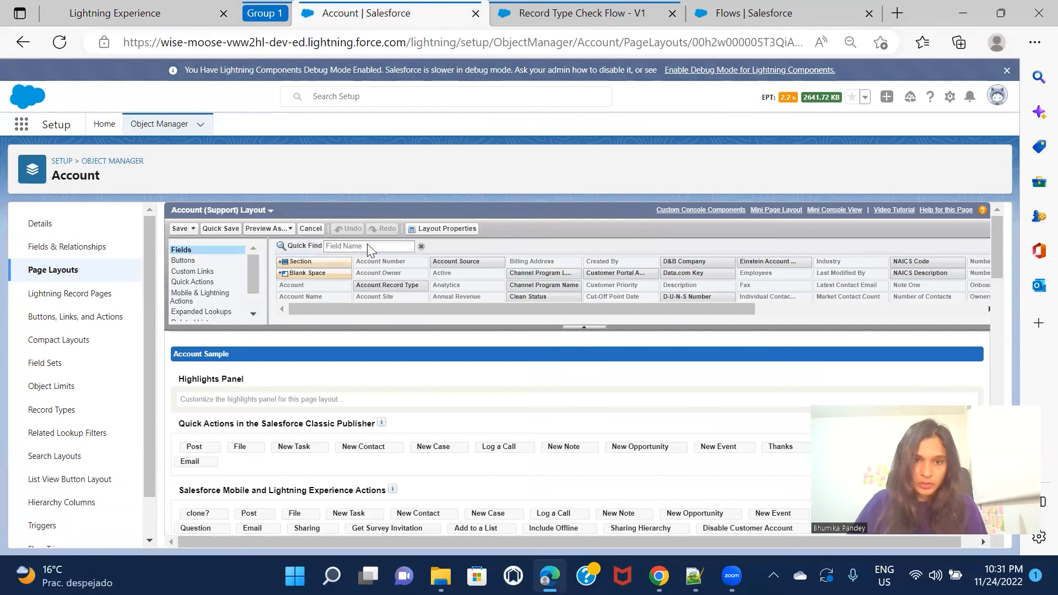
{"action": "left_click", "coordinate": [368, 245]}
{"action": "type", "text": "mark"}
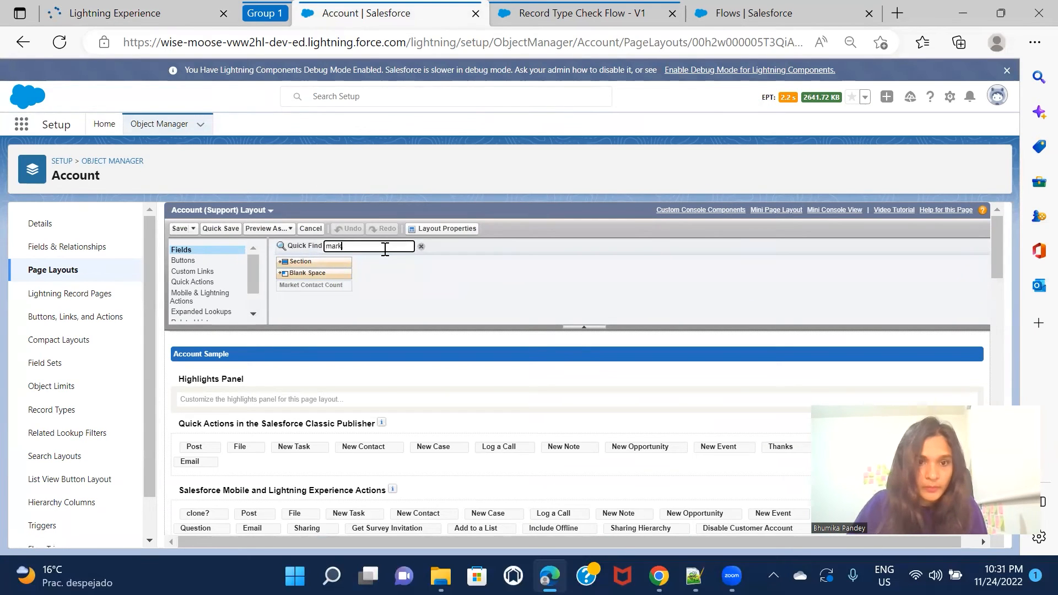
Switch the page layout editor to the Account Layout and find its fields matching "mark"
{"action": "left_click", "coordinate": [259, 211]}
{"action": "left_click", "coordinate": [215, 263]}
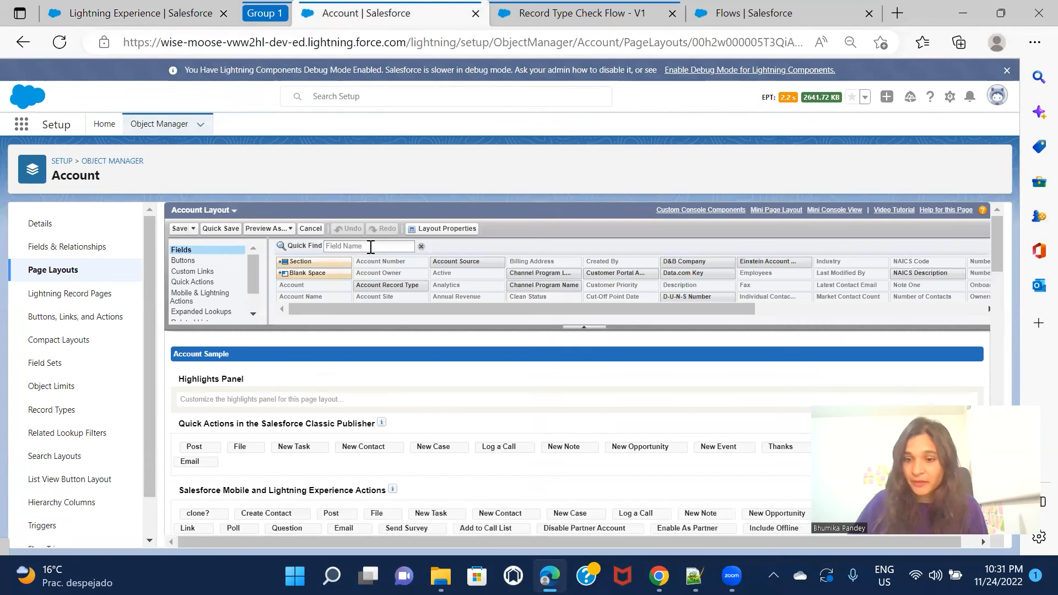
{"action": "left_click", "coordinate": [371, 246]}
{"action": "type", "text": "mark"}
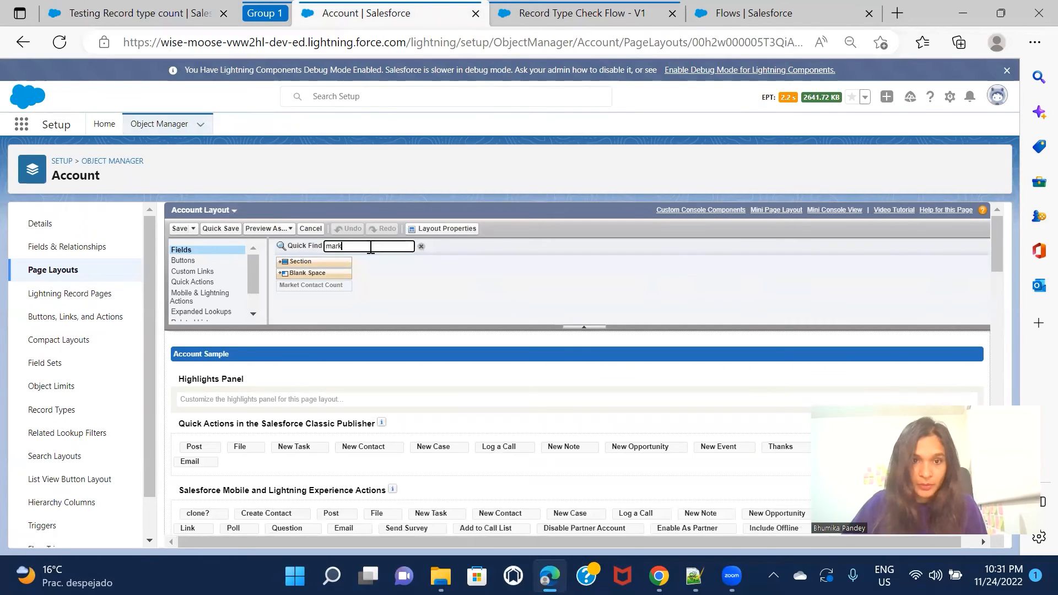
Return to the Testing Record type count account, close the page search and locate the Market and Individual Contact Count fields
{"action": "left_click", "coordinate": [138, 13]}
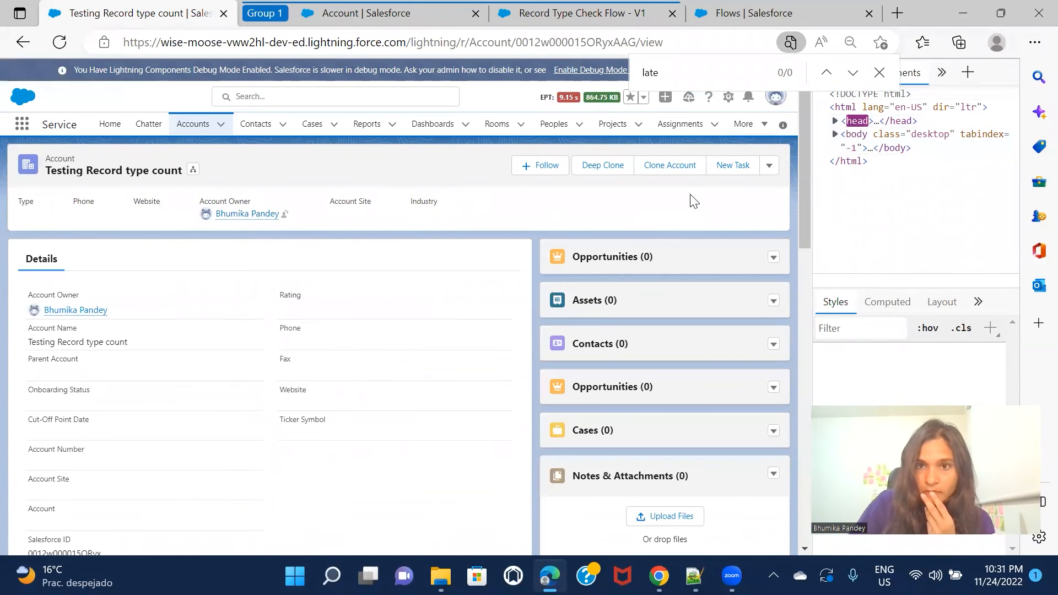
{"action": "left_click", "coordinate": [879, 72]}
{"action": "scroll", "coordinate": [463, 228], "scroll_direction": "down", "scroll_amount": 4}
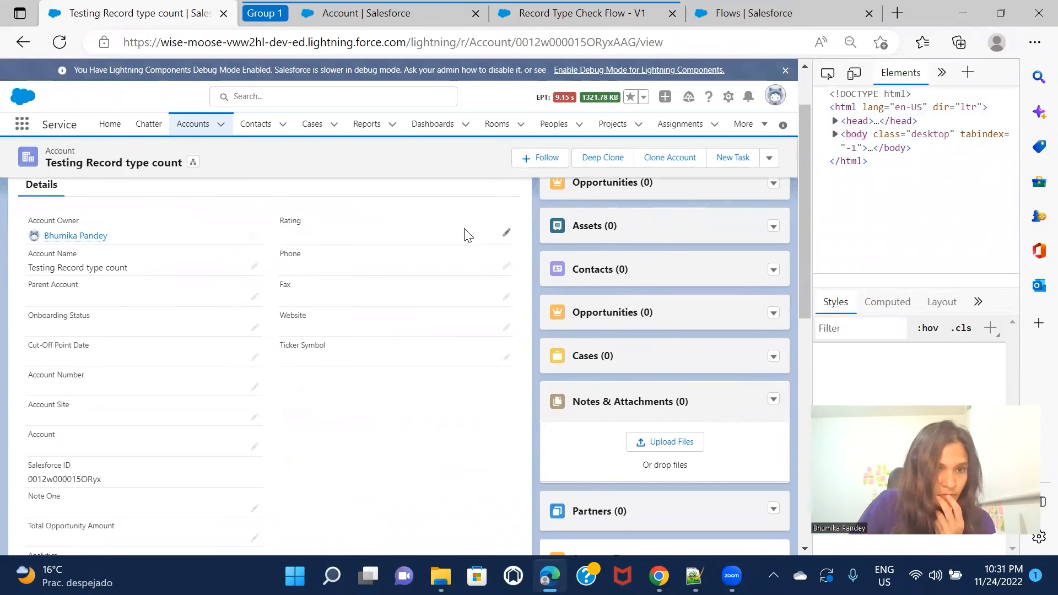
{"action": "scroll", "coordinate": [464, 235], "scroll_direction": "down", "scroll_amount": 2}
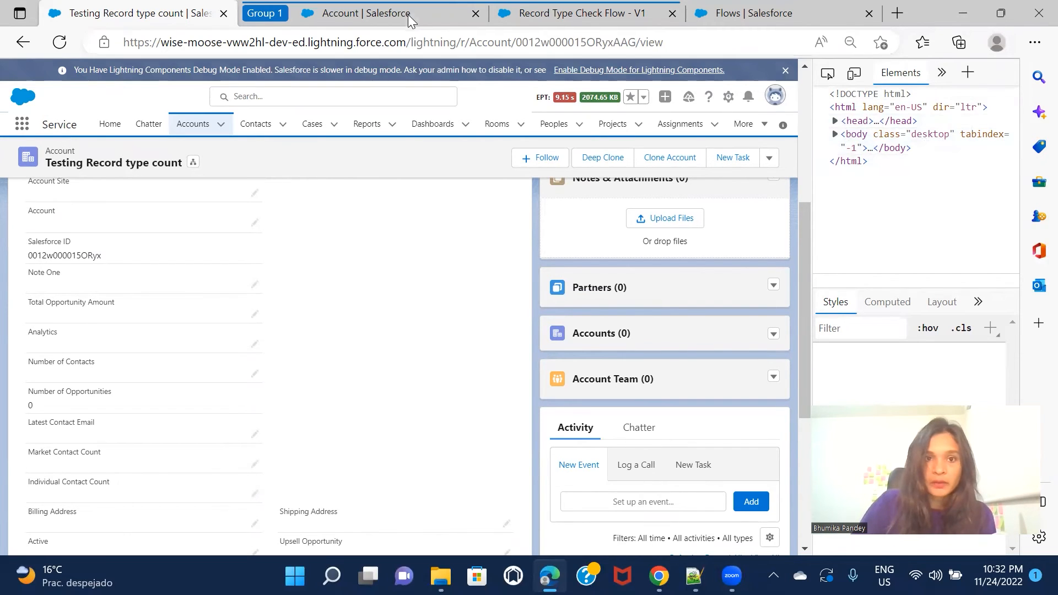
Look briefly at the Record Type Check Flow, close the developer tools on the account page and review its detail fields
{"action": "left_click", "coordinate": [569, 19]}
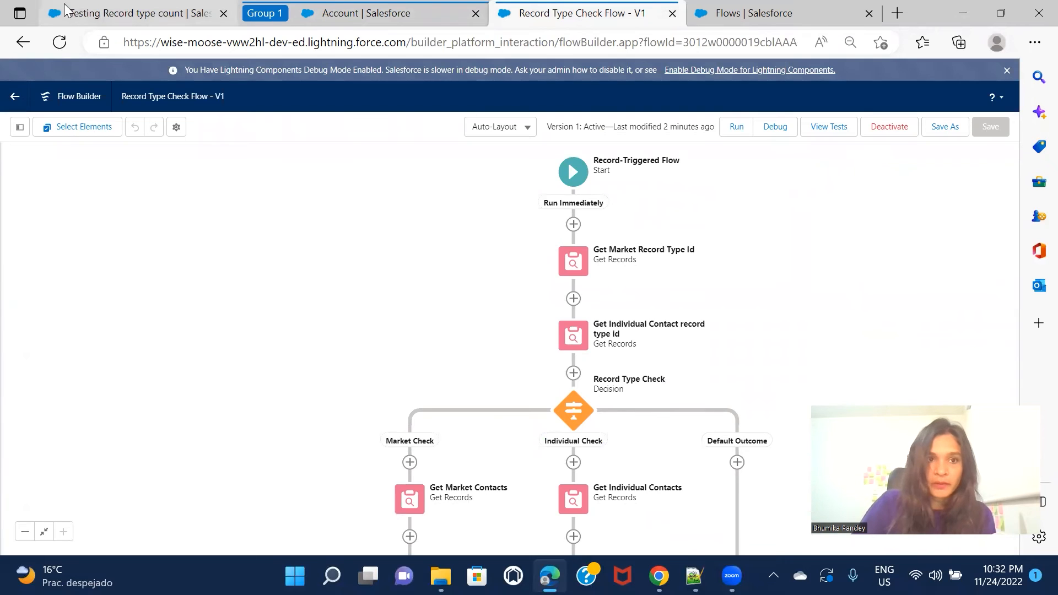
{"action": "left_click", "coordinate": [83, 16]}
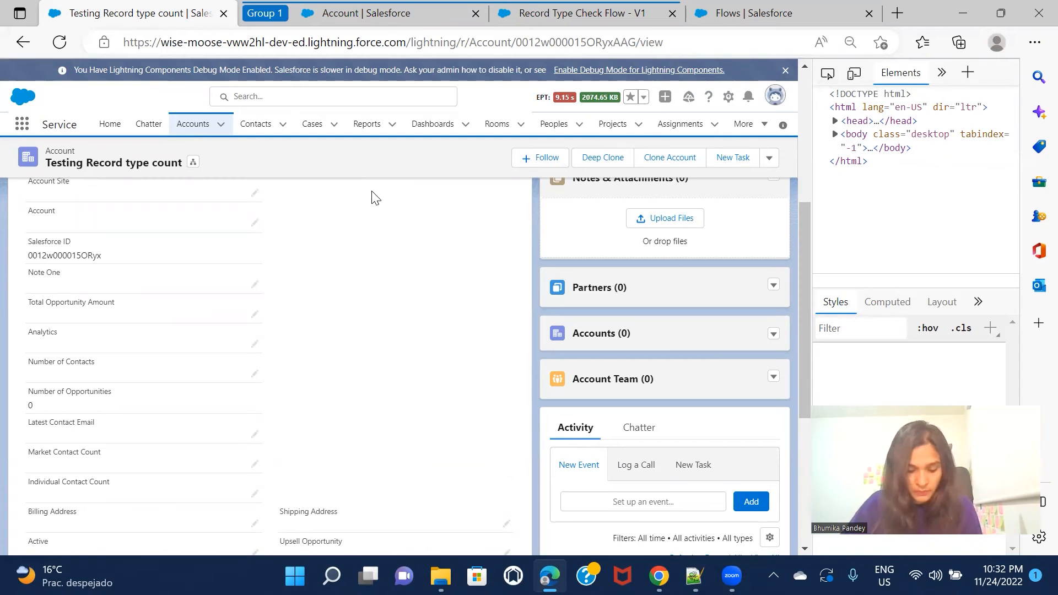
{"action": "key", "text": "F12"}
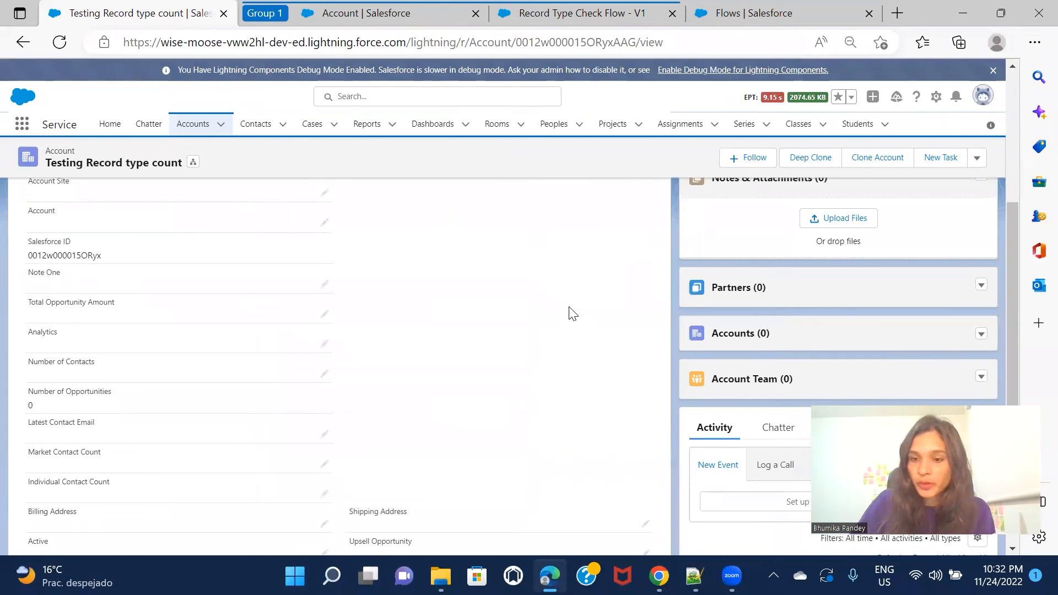
{"action": "scroll", "coordinate": [570, 311], "scroll_direction": "up", "scroll_amount": 2}
{"action": "scroll", "coordinate": [568, 313], "scroll_direction": "down", "scroll_amount": 2}
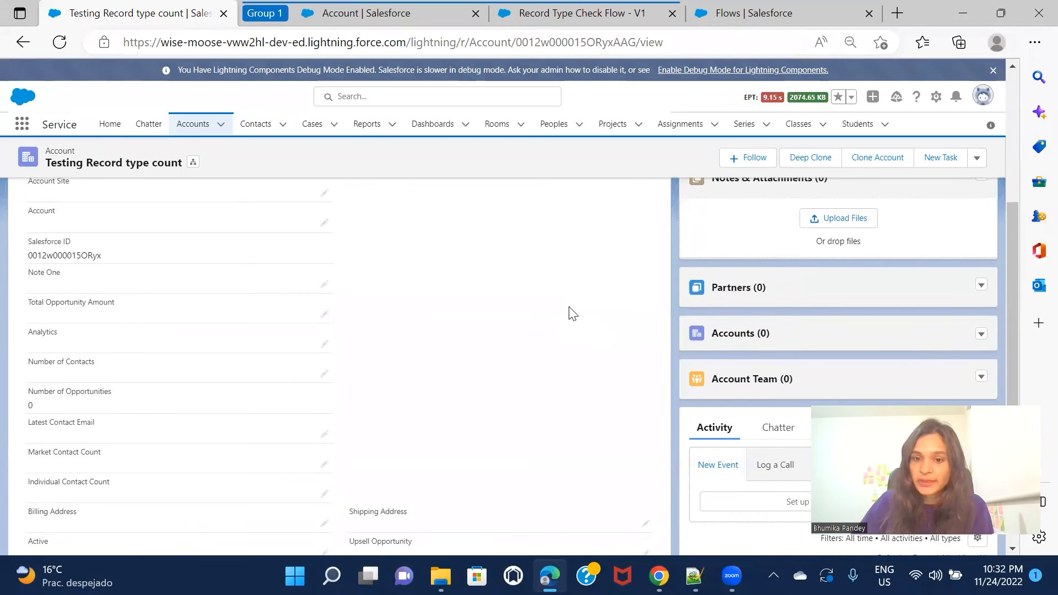
{"action": "scroll", "coordinate": [570, 311], "scroll_direction": "down", "scroll_amount": 4}
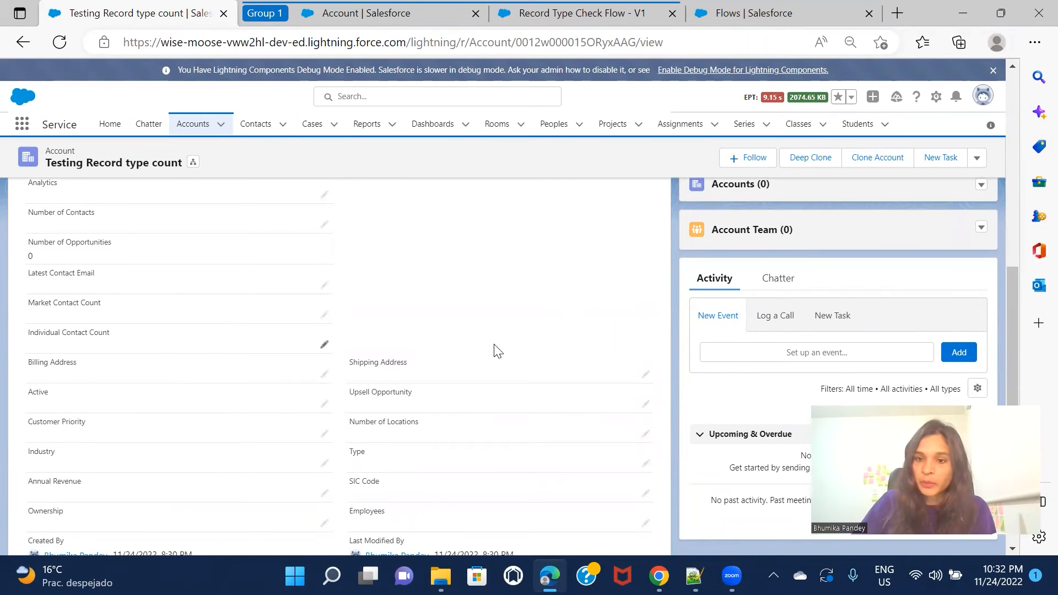
{"action": "scroll", "coordinate": [648, 359], "scroll_direction": "down", "scroll_amount": 5}
Create a Market contact with the last name "fhfghfgh" under the account and check the Market Contact Count field
{"action": "scroll", "coordinate": [648, 359], "scroll_direction": "up", "scroll_amount": 14}
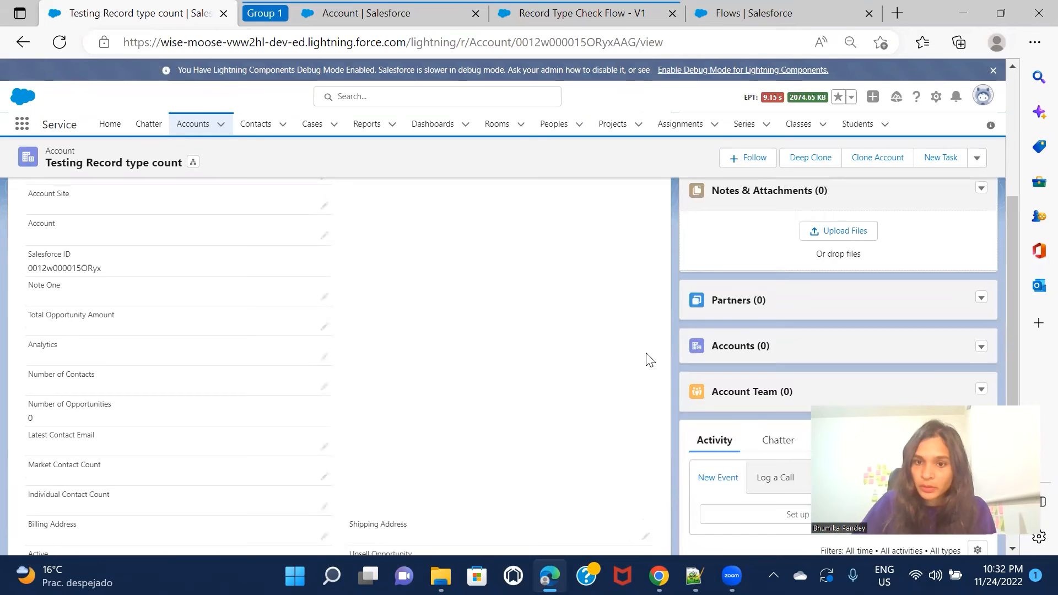
{"action": "left_click", "coordinate": [981, 208]}
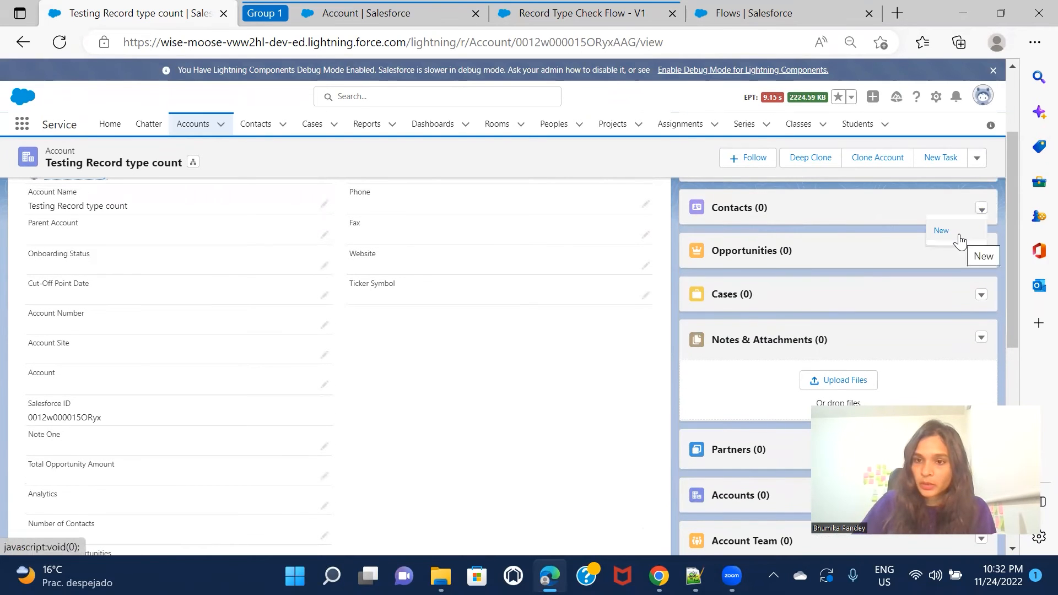
{"action": "left_click", "coordinate": [959, 237]}
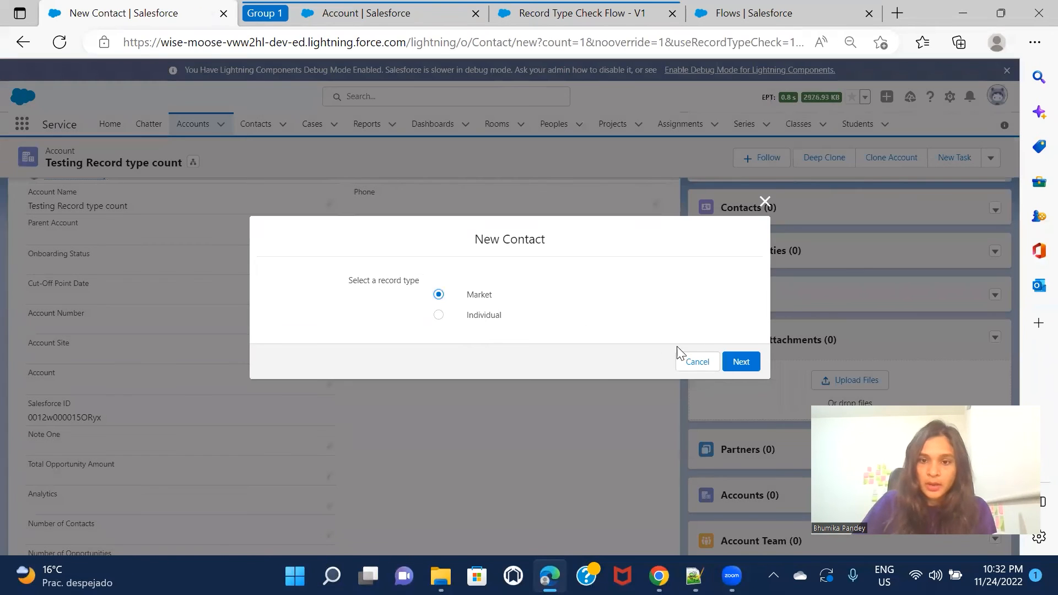
{"action": "left_click", "coordinate": [740, 362]}
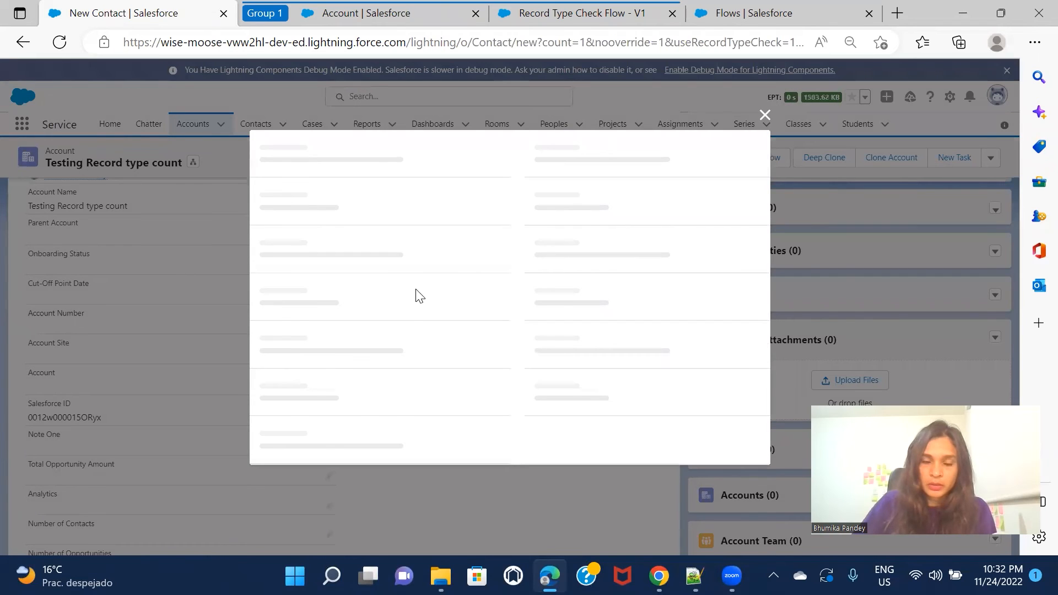
{"action": "left_click", "coordinate": [351, 249]}
{"action": "left_click", "coordinate": [349, 264]}
{"action": "left_click", "coordinate": [341, 306]}
{"action": "type", "text": "fhfghfgh"}
{"action": "left_click", "coordinate": [566, 491]}
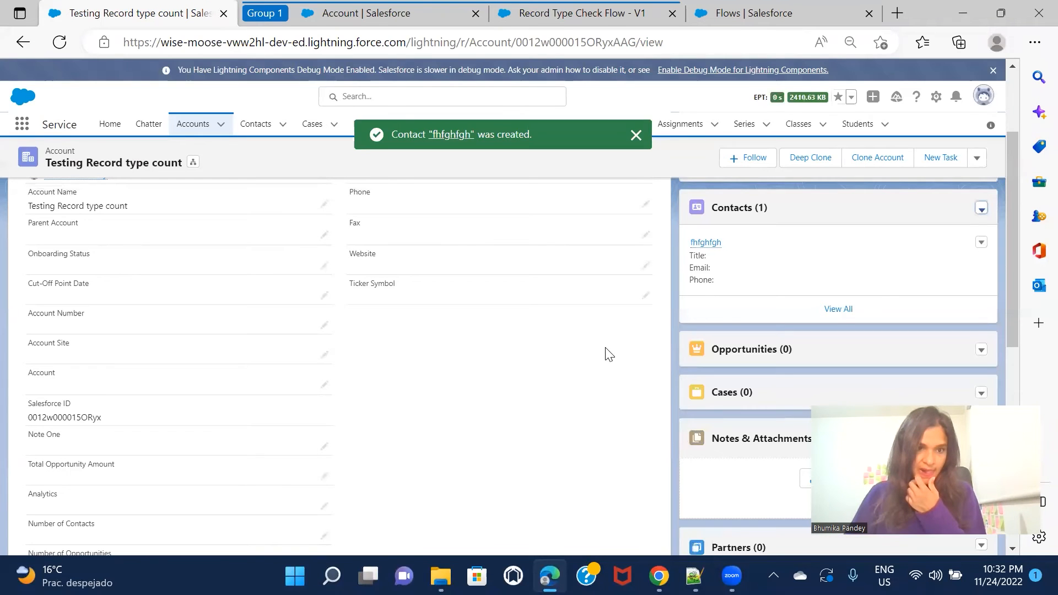
{"action": "scroll", "coordinate": [605, 353], "scroll_direction": "down", "scroll_amount": 3}
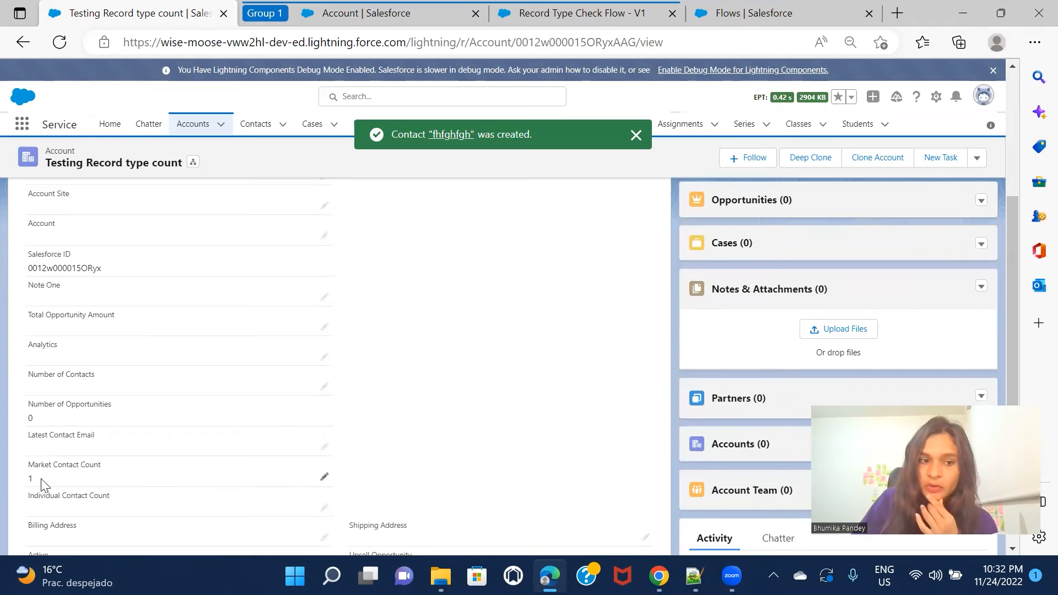
Create a second contact under the account with the Individual record type and the last name "cvnvcbvcb"
{"action": "scroll", "coordinate": [529, 328], "scroll_direction": "up", "scroll_amount": 3}
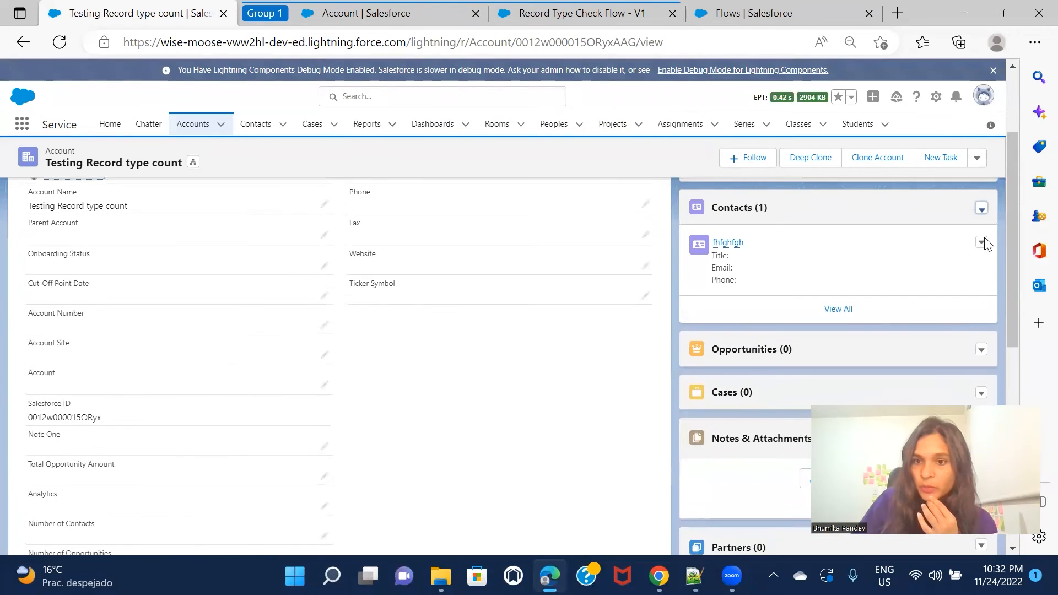
{"action": "left_click", "coordinate": [981, 209]}
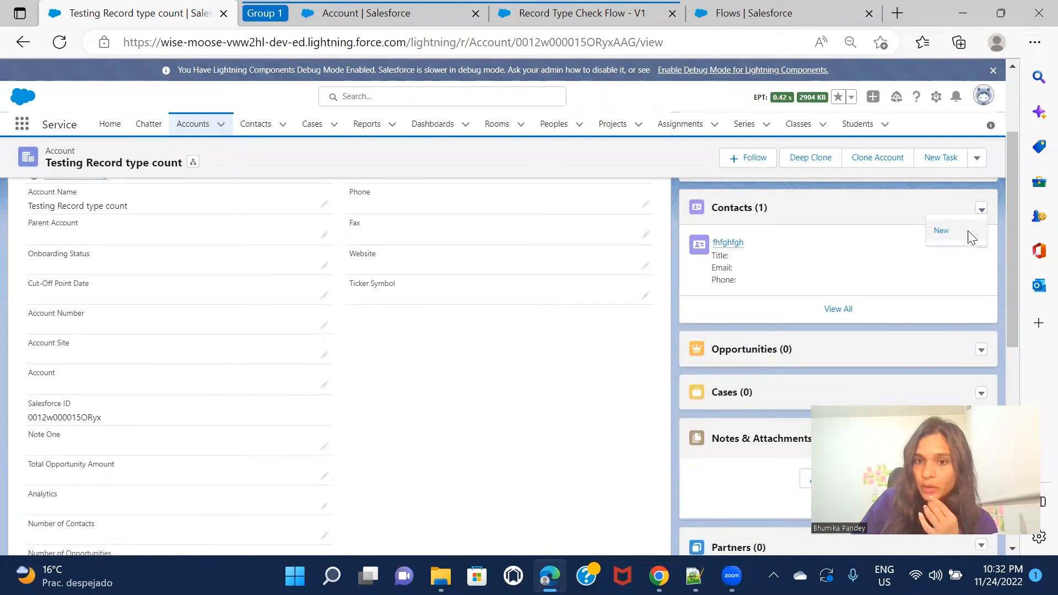
{"action": "left_click", "coordinate": [965, 235]}
{"action": "left_click", "coordinate": [486, 317]}
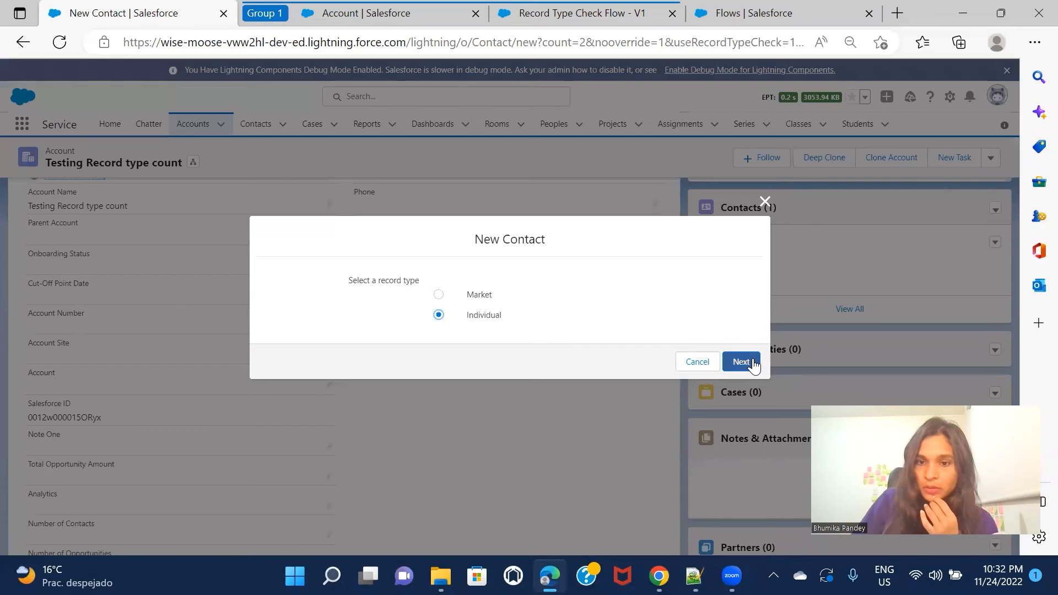
{"action": "left_click", "coordinate": [742, 362]}
{"action": "left_click", "coordinate": [357, 303]}
{"action": "type", "text": "cvnvcbvcb"}
{"action": "left_click", "coordinate": [566, 485]}
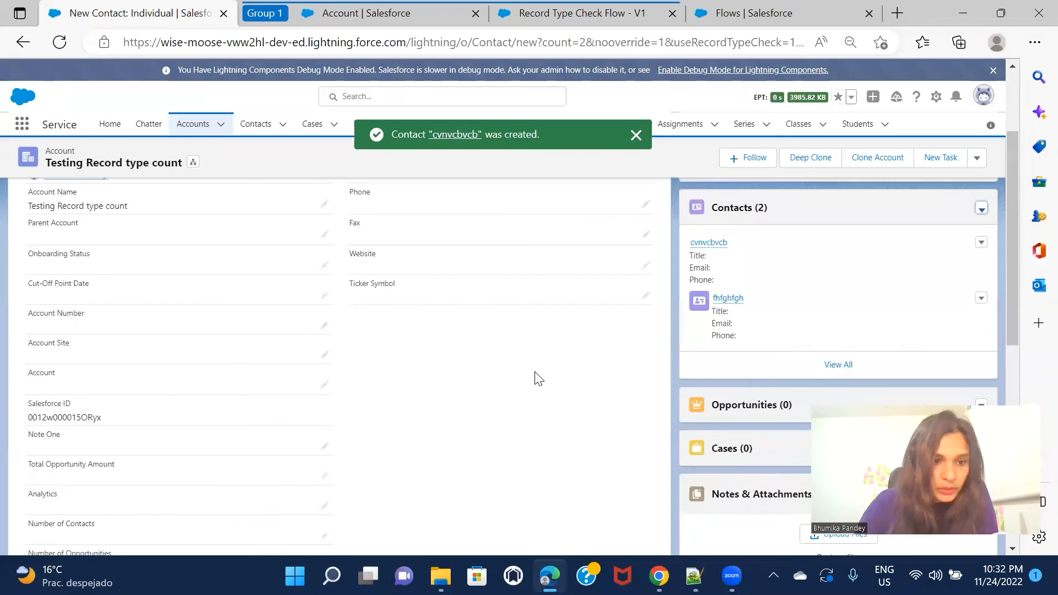
Check the Market Contact Count and Individual Contact Count fields in the account details
{"action": "scroll", "coordinate": [537, 377], "scroll_direction": "down", "scroll_amount": 3}
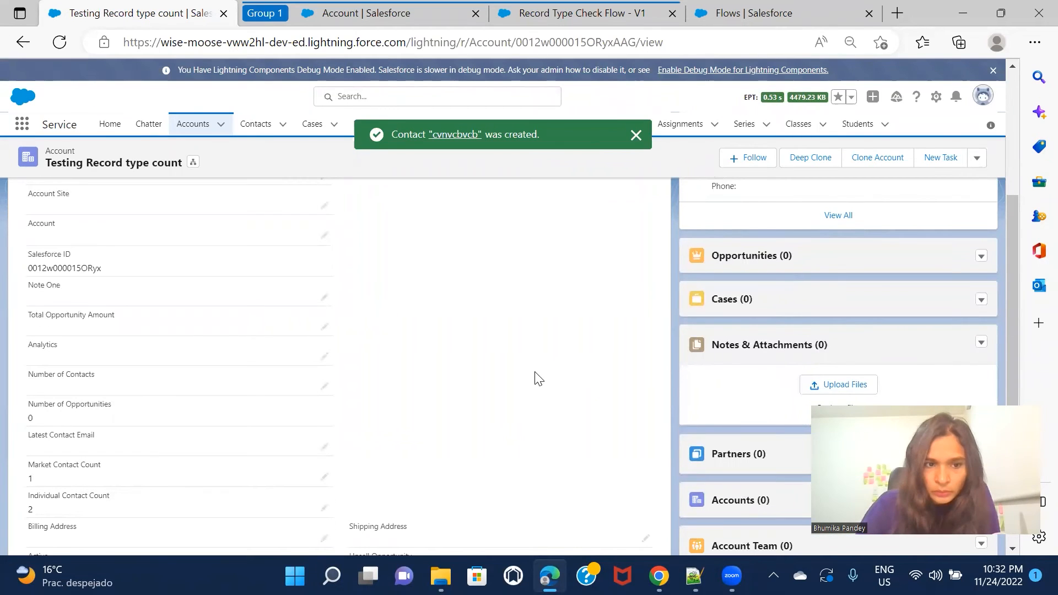
{"action": "scroll", "coordinate": [539, 378], "scroll_direction": "down", "scroll_amount": 3}
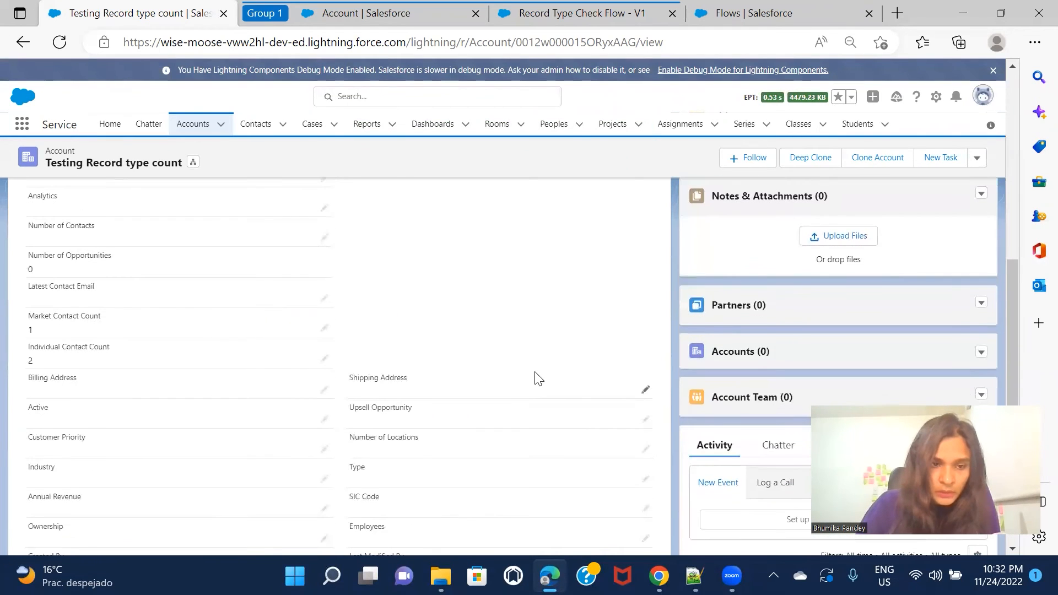
{"action": "scroll", "coordinate": [538, 378], "scroll_direction": "up", "scroll_amount": 2}
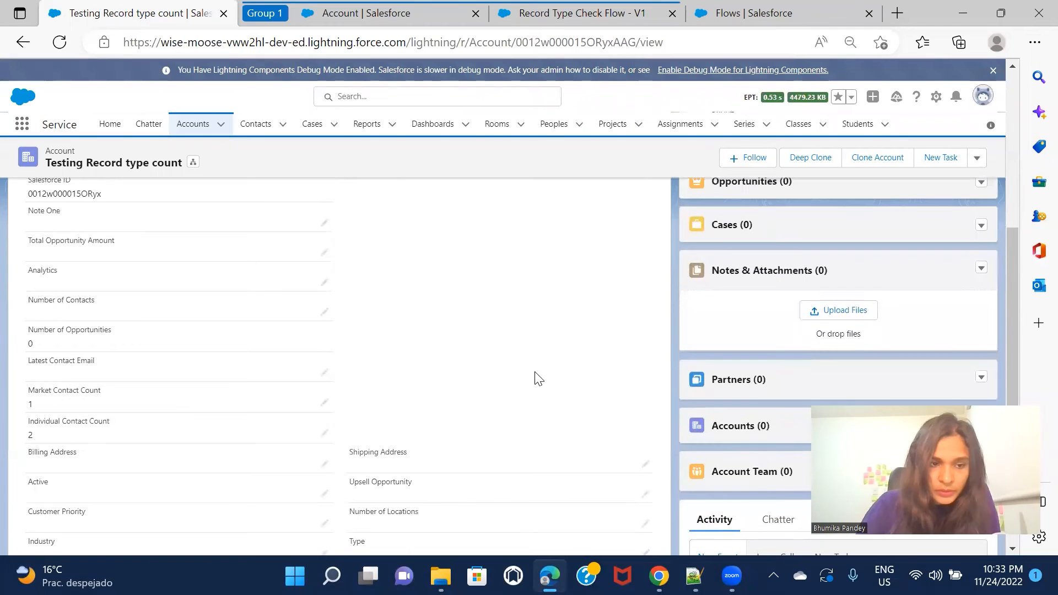
{"action": "scroll", "coordinate": [539, 379], "scroll_direction": "up", "scroll_amount": 4}
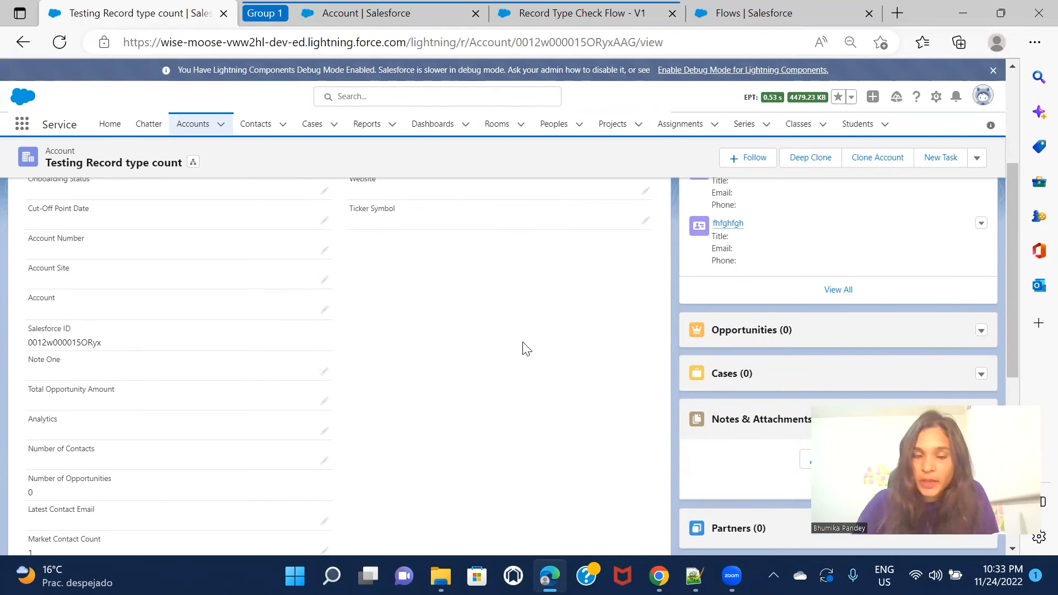
Return to the Record Type Check Flow and examine the whole flow, including its Market and Individual branches
{"action": "left_click", "coordinate": [413, 12]}
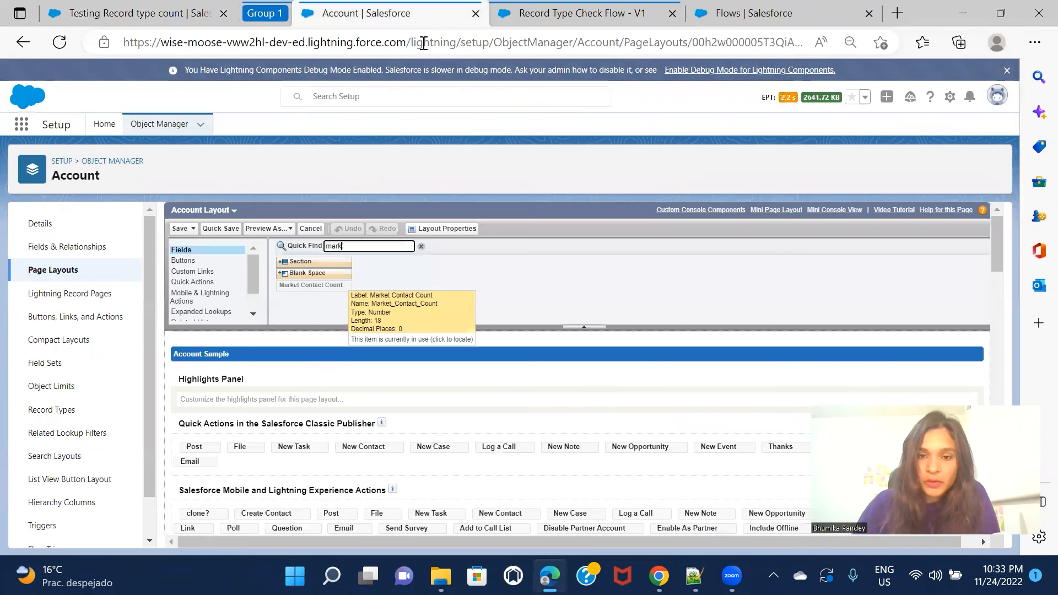
{"action": "left_click", "coordinate": [573, 17]}
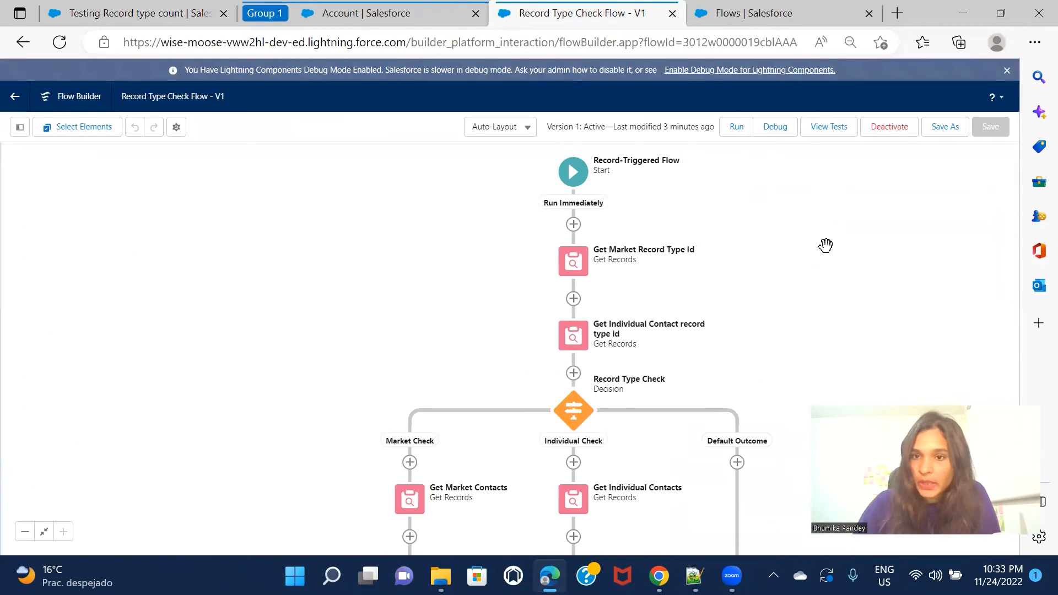
{"action": "key", "text": "ctrl+minus"}
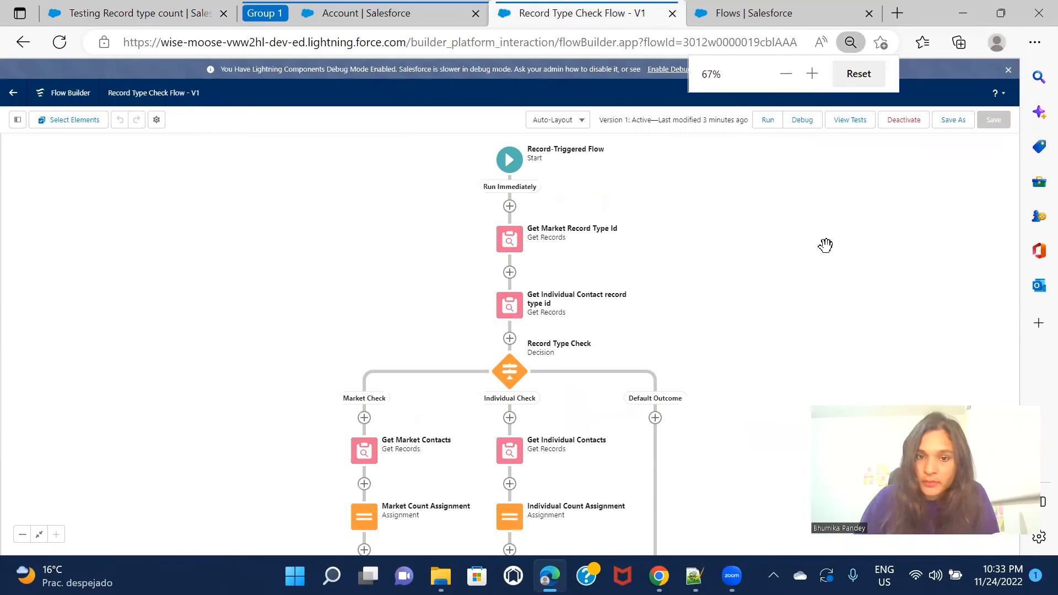
{"action": "key", "text": "ctrl+minus"}
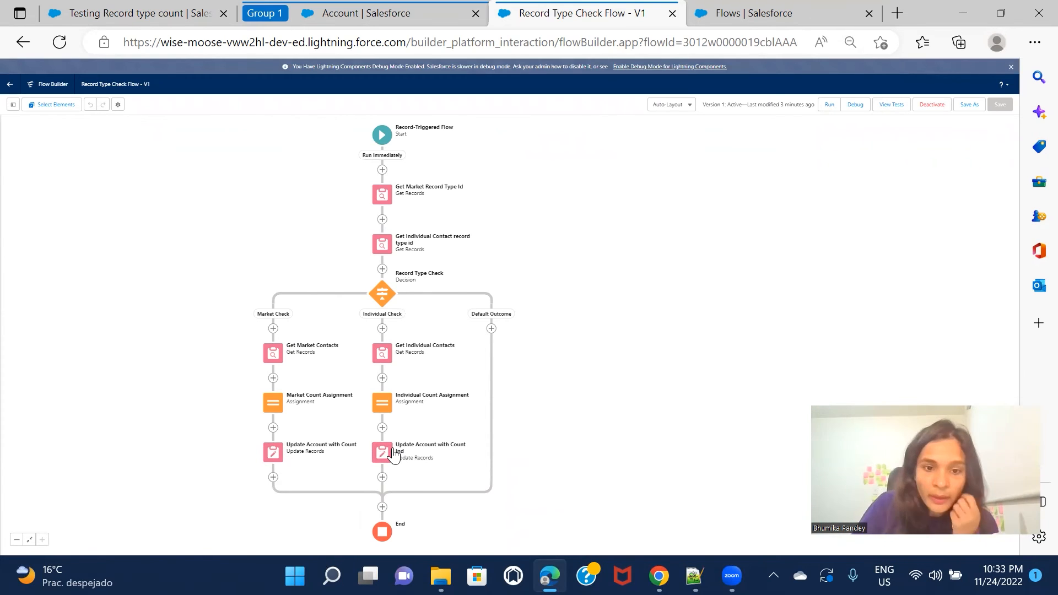
Replace the variable in the Individual Count Assignment with a new Number variable named Count2
{"action": "double_click", "coordinate": [382, 401]}
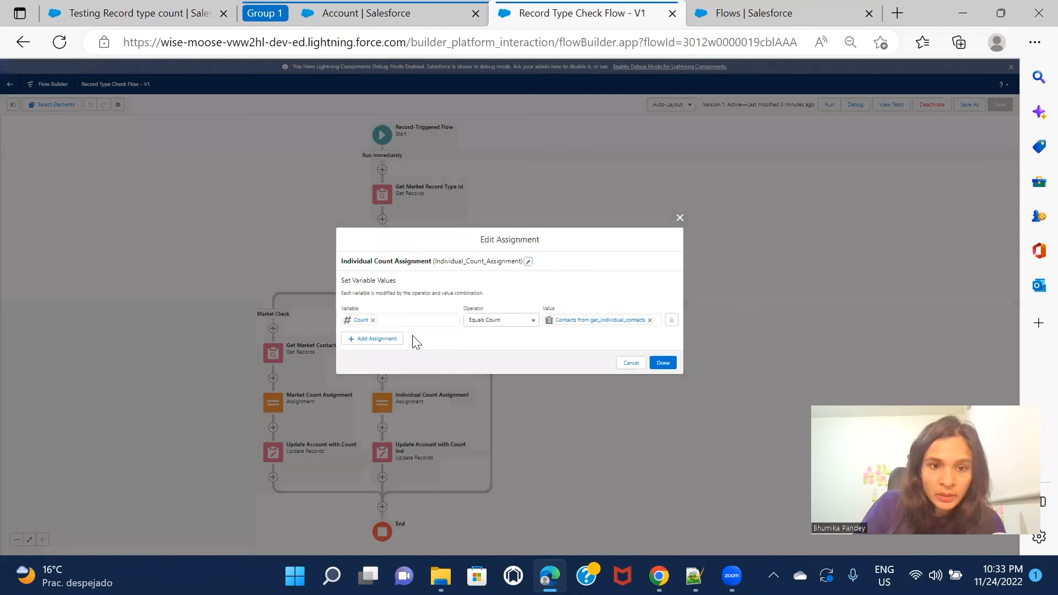
{"action": "left_click", "coordinate": [372, 319]}
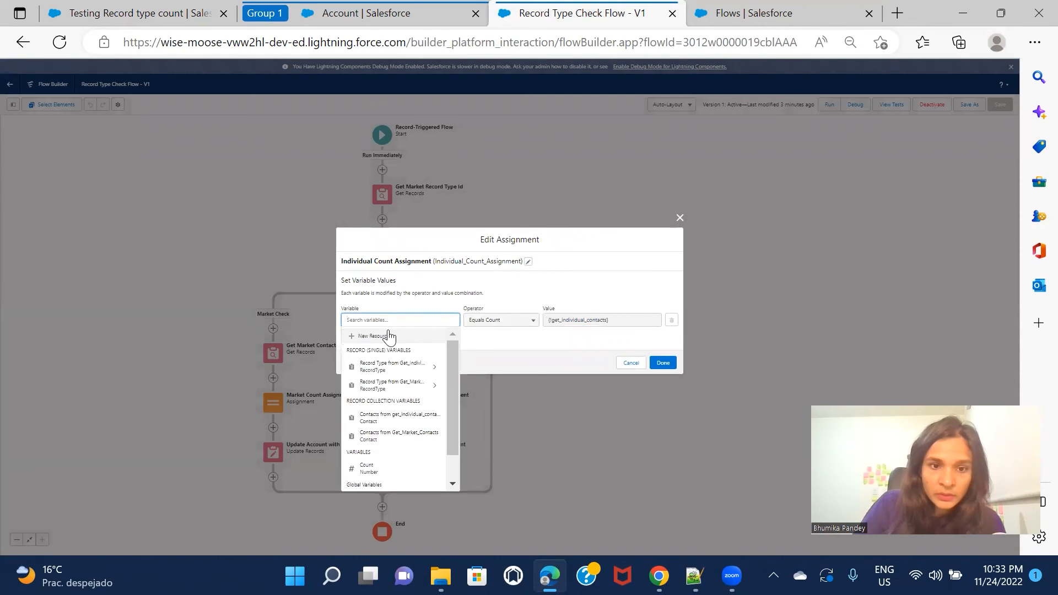
{"action": "left_click", "coordinate": [389, 335]}
{"action": "left_click", "coordinate": [389, 273]}
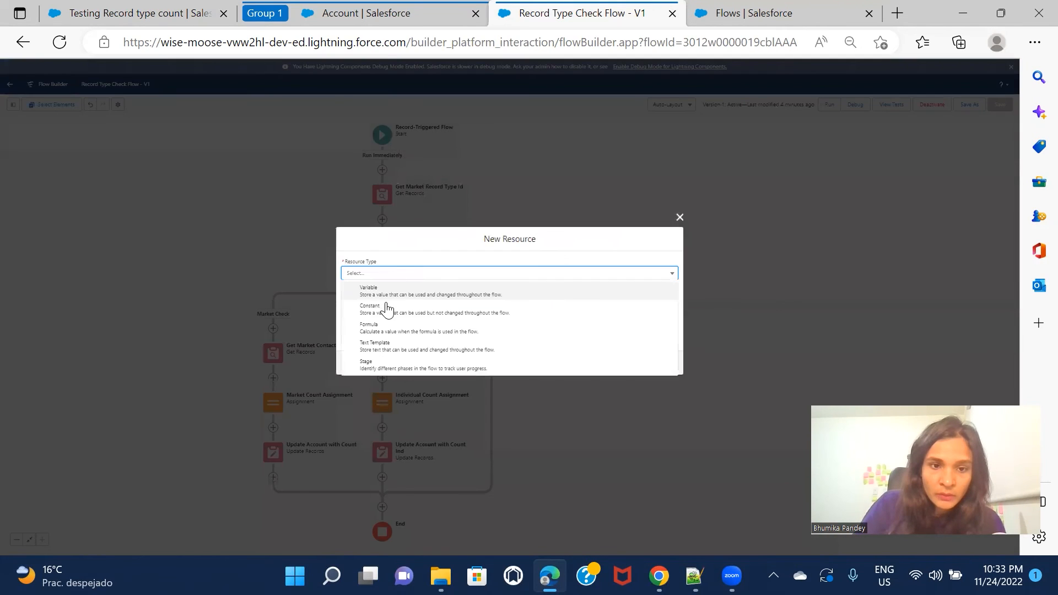
{"action": "left_click", "coordinate": [391, 296]}
{"action": "left_click", "coordinate": [390, 295]}
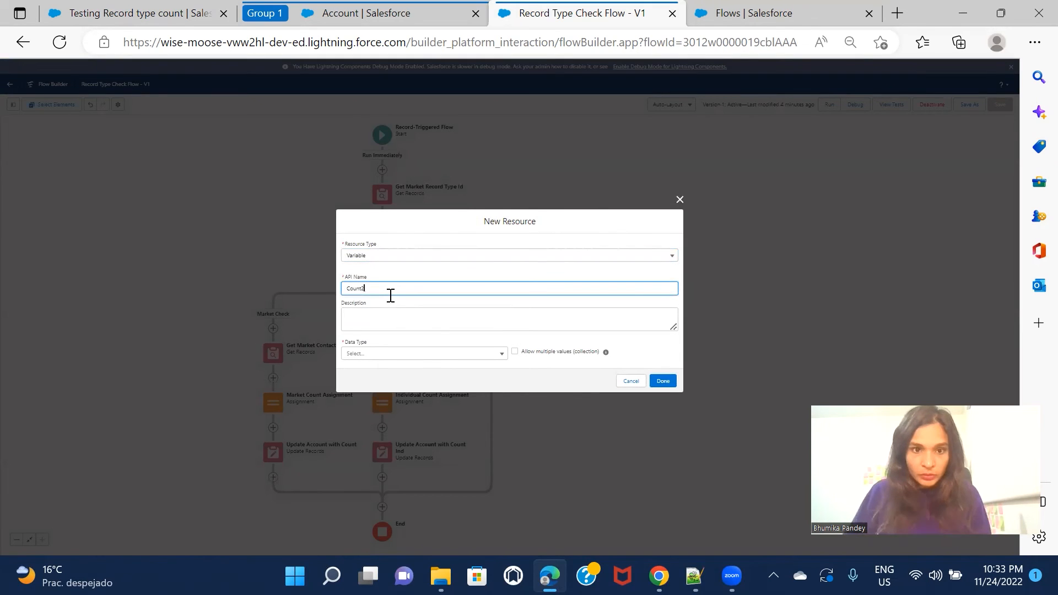
{"action": "left_click", "coordinate": [427, 359]}
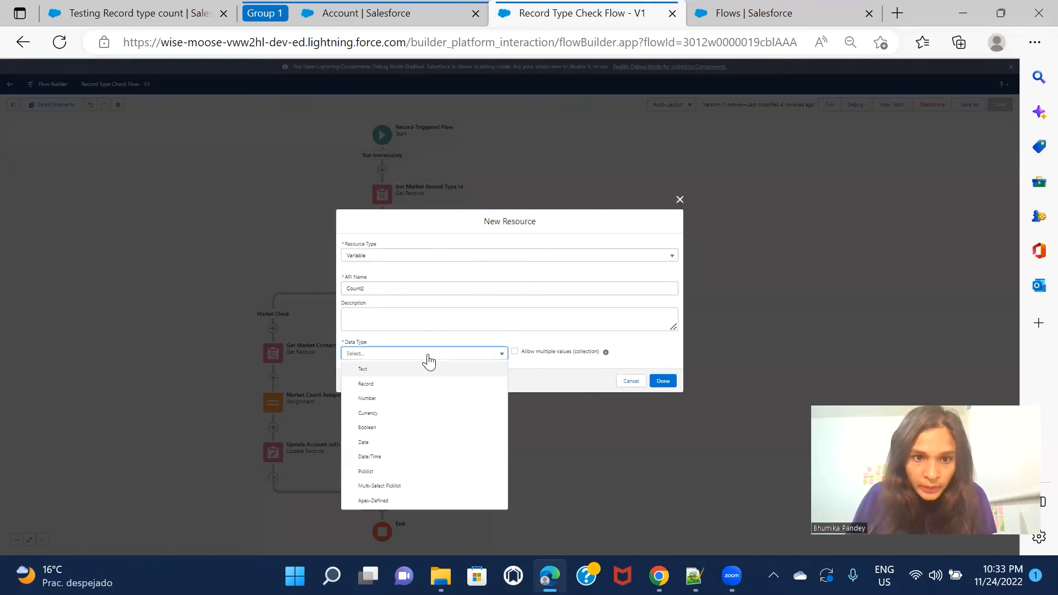
{"action": "left_click", "coordinate": [404, 401]}
{"action": "left_click", "coordinate": [661, 418]}
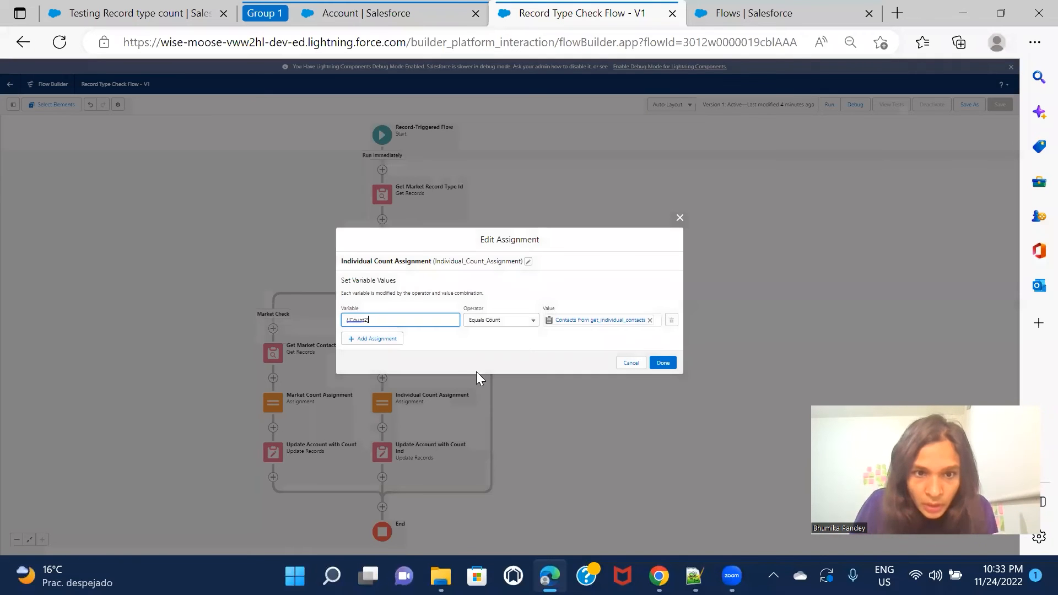
{"action": "left_click", "coordinate": [661, 364]}
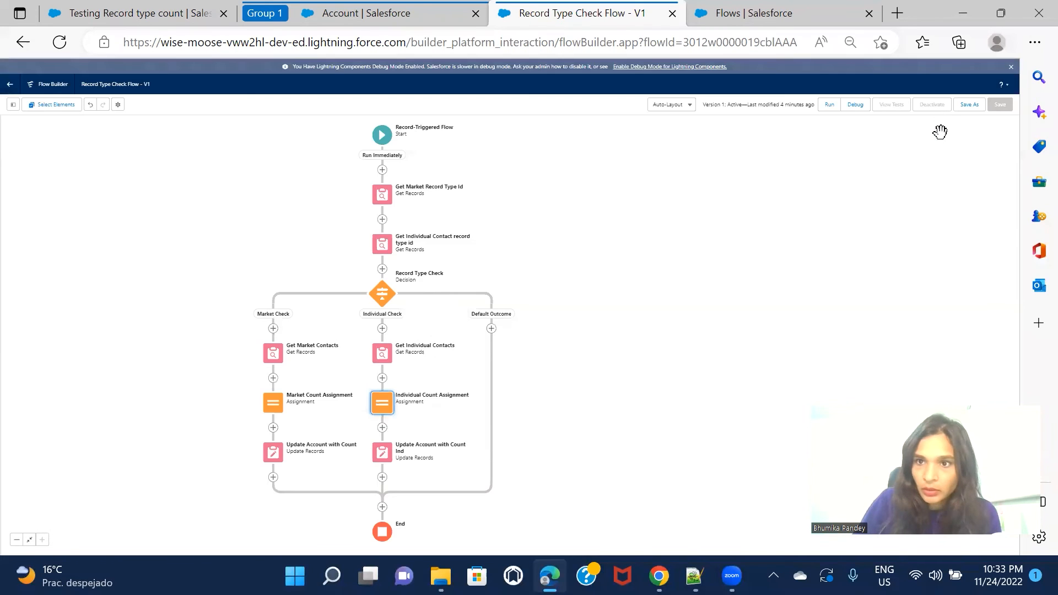
Save the modified flow as a new version and activate that version
{"action": "left_click", "coordinate": [969, 105]}
{"action": "left_click", "coordinate": [665, 369]}
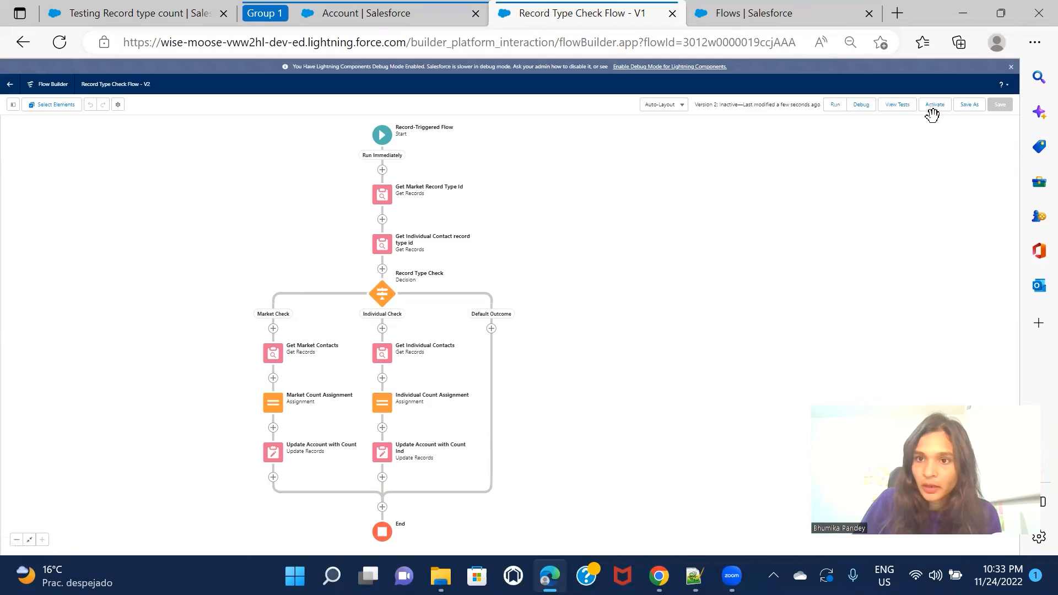
{"action": "left_click", "coordinate": [932, 108]}
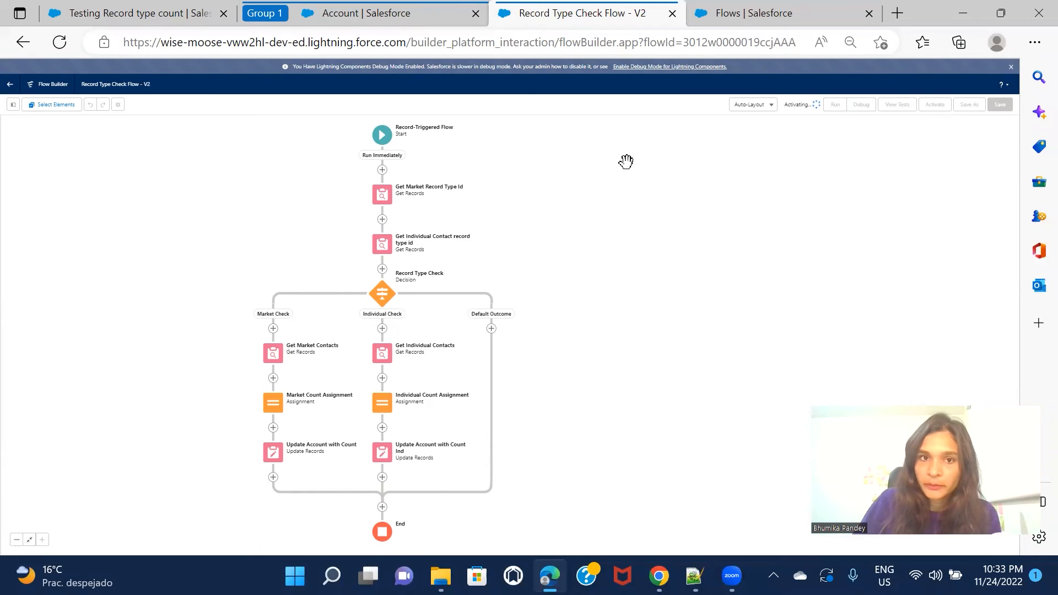
Open the Acc Check account and check its Market and Individual Contact Count fields
{"action": "left_click", "coordinate": [131, 17]}
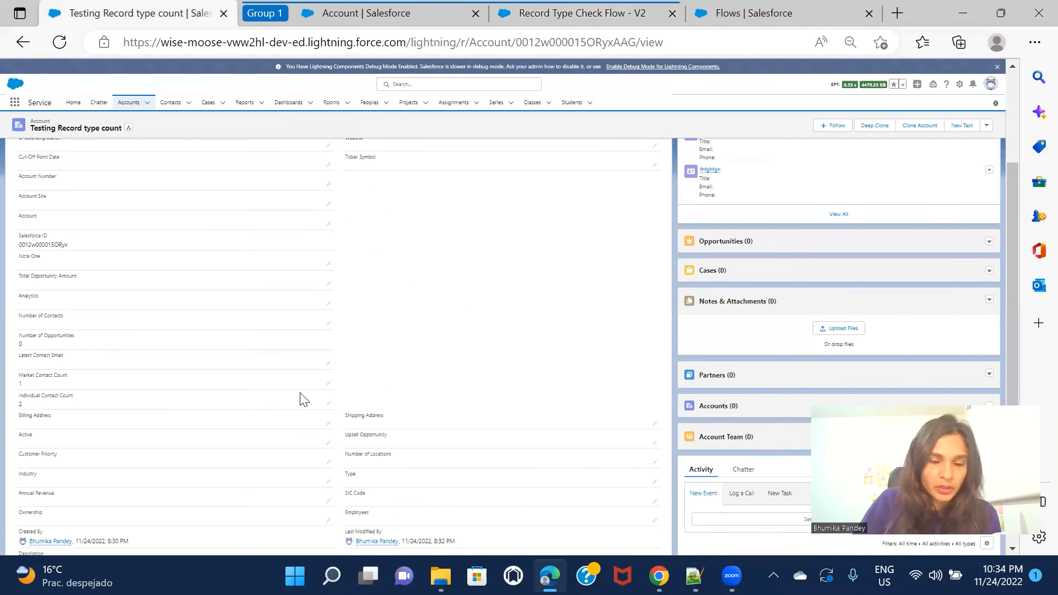
{"action": "left_click", "coordinate": [126, 102]}
{"action": "left_click", "coordinate": [49, 202]}
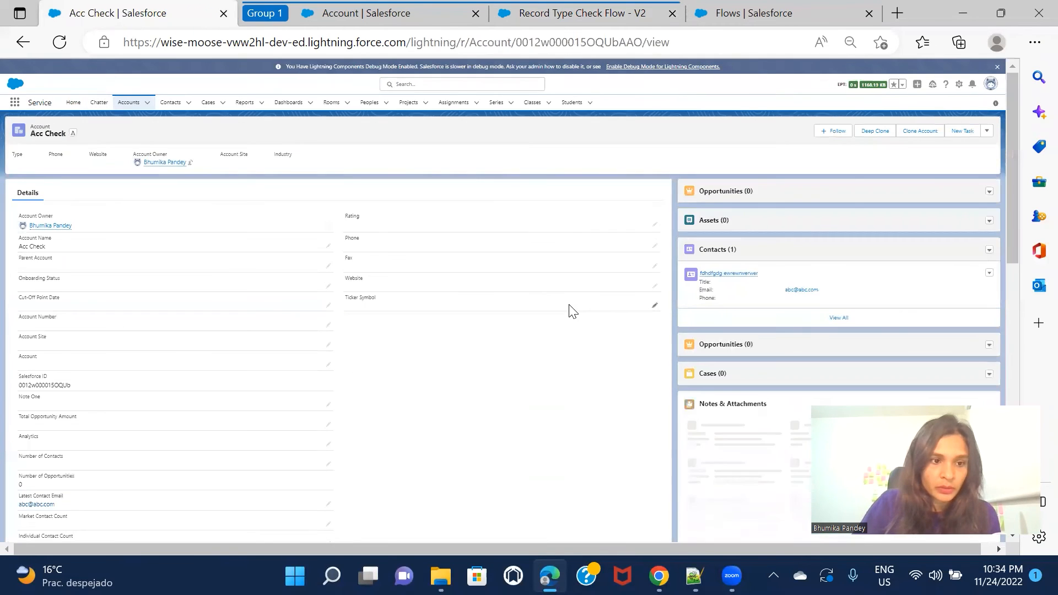
{"action": "scroll", "coordinate": [567, 308], "scroll_direction": "down", "scroll_amount": 2}
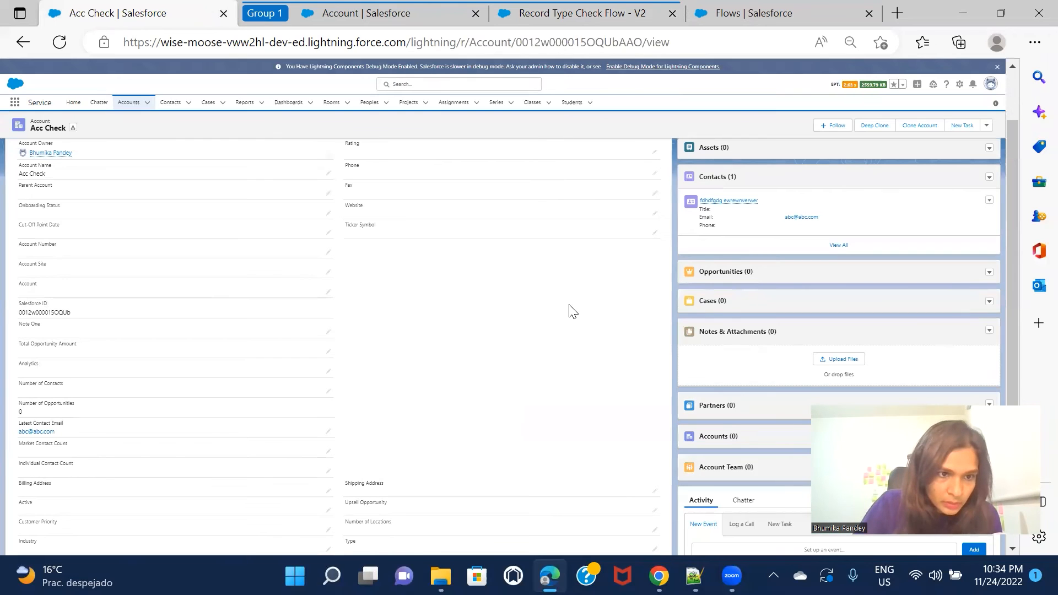
{"action": "scroll", "coordinate": [570, 310], "scroll_direction": "up", "scroll_amount": 3}
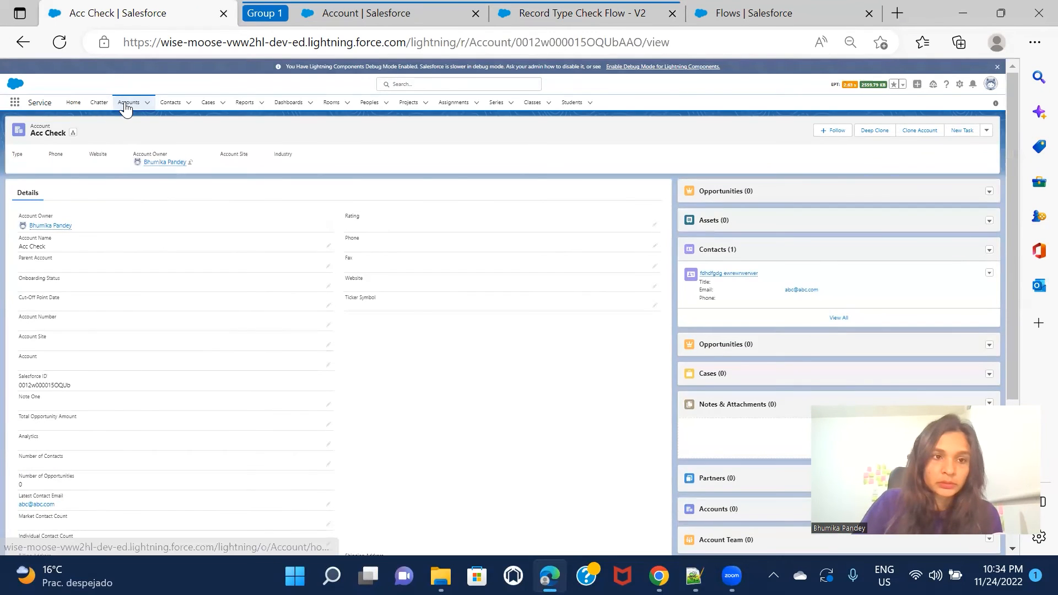
Create a new account named "Acc record type"
{"action": "left_click", "coordinate": [128, 102]}
{"action": "left_click", "coordinate": [963, 131]}
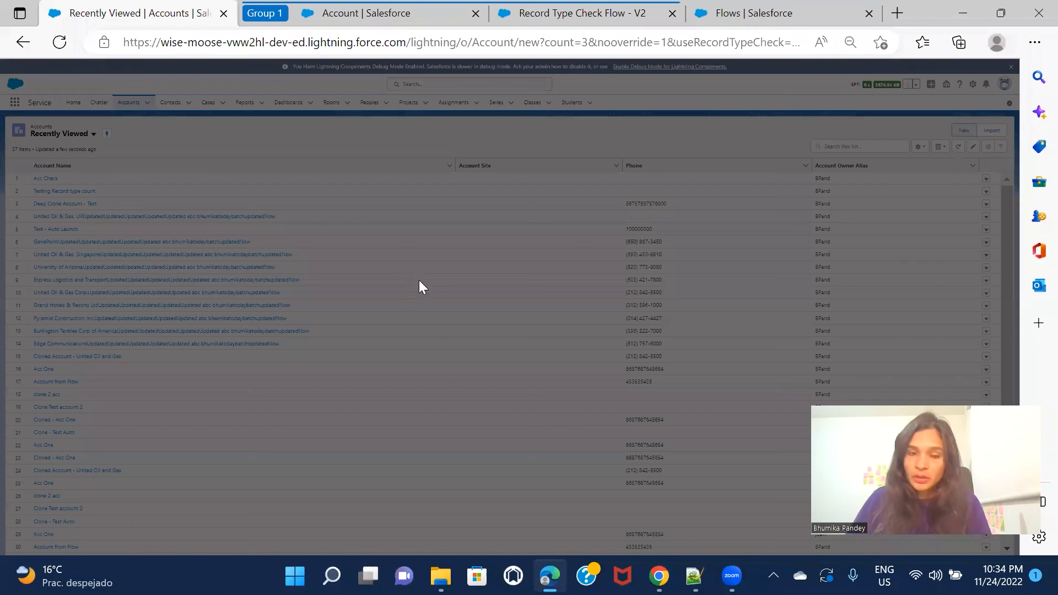
{"action": "left_click", "coordinate": [425, 167]}
{"action": "type", "text": "Acc"}
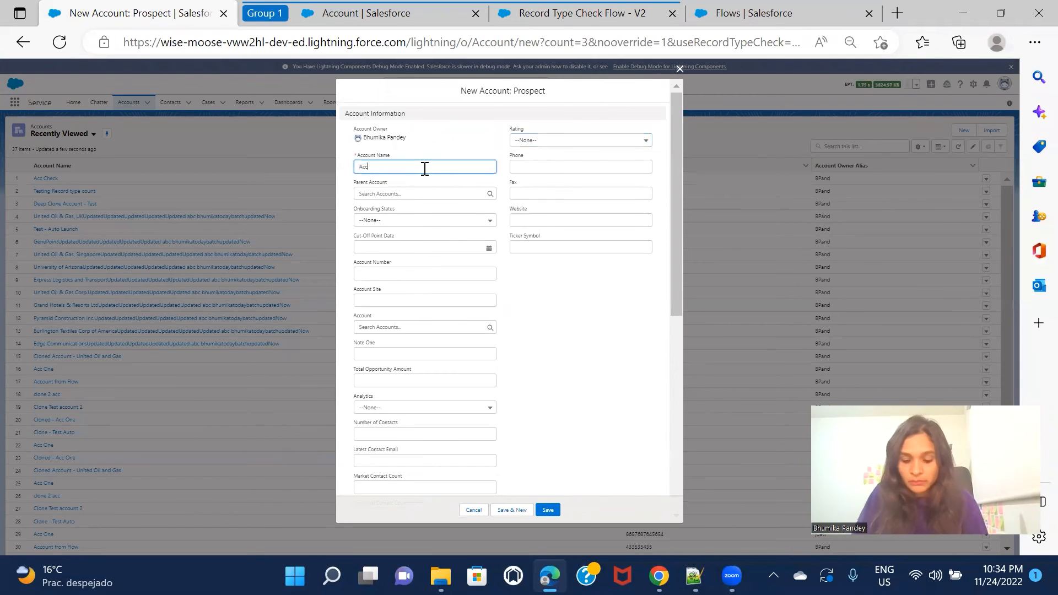
{"action": "type", "text": " record type"}
{"action": "left_click", "coordinate": [566, 355]}
{"action": "left_click", "coordinate": [556, 510]}
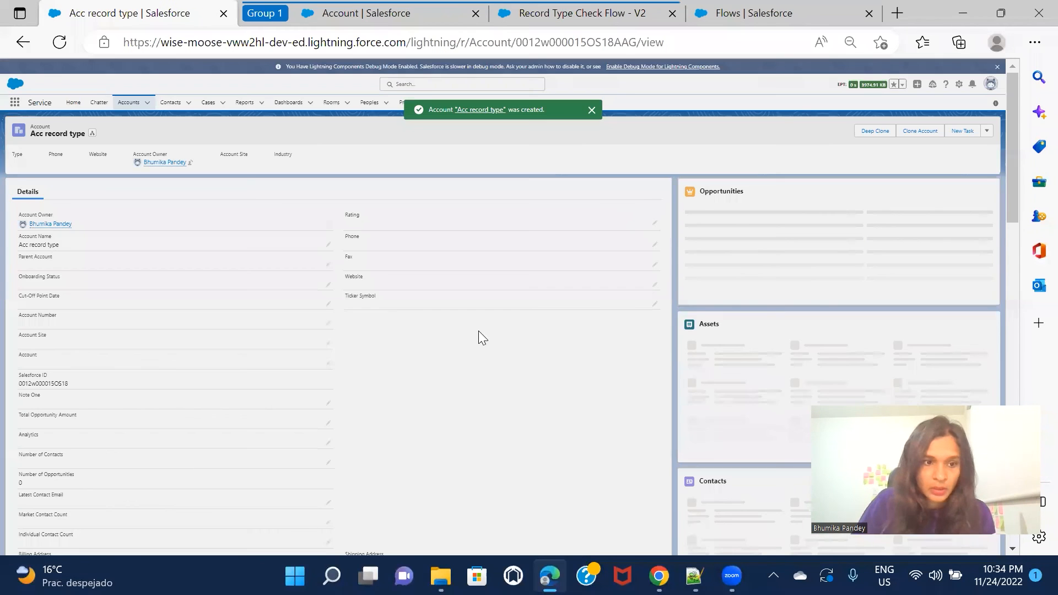
Create a contact with the Market record type and the last name "LN5" under the Acc record type account
{"action": "scroll", "coordinate": [478, 330], "scroll_direction": "down", "scroll_amount": 5}
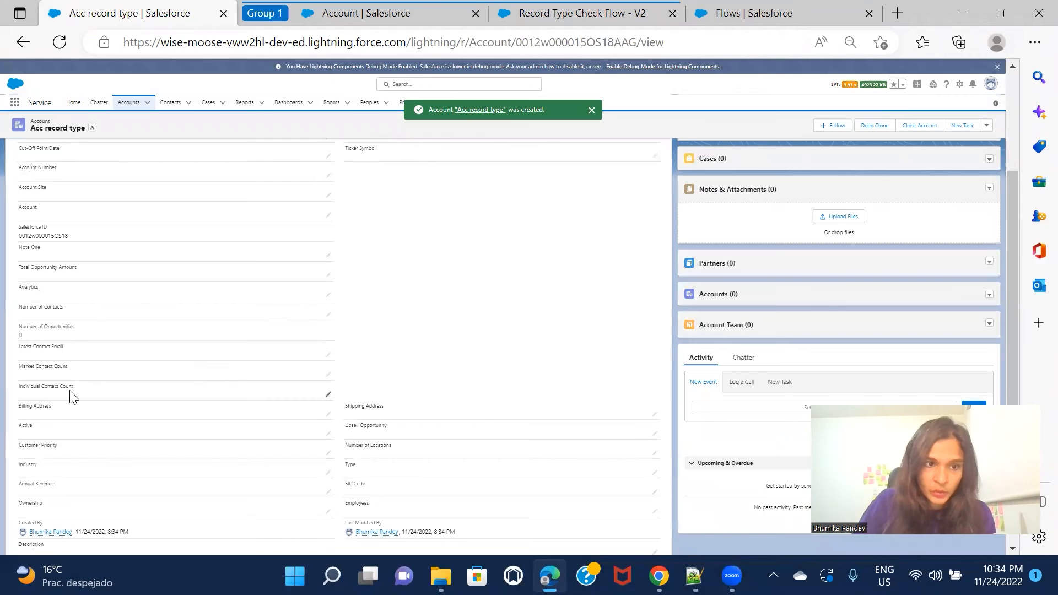
{"action": "scroll", "coordinate": [848, 281], "scroll_direction": "up", "scroll_amount": 2}
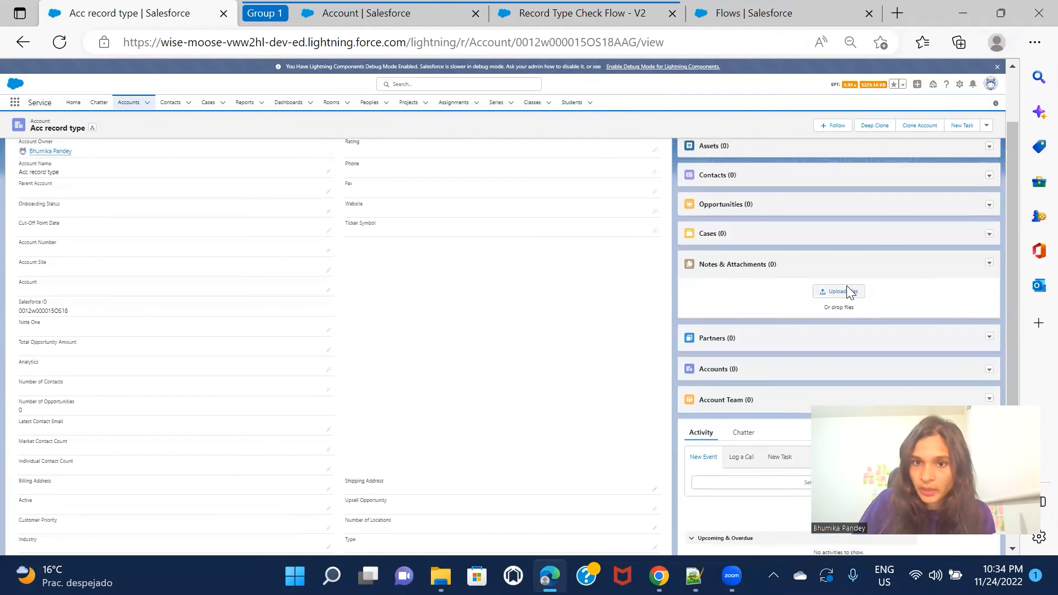
{"action": "left_click", "coordinate": [989, 177]}
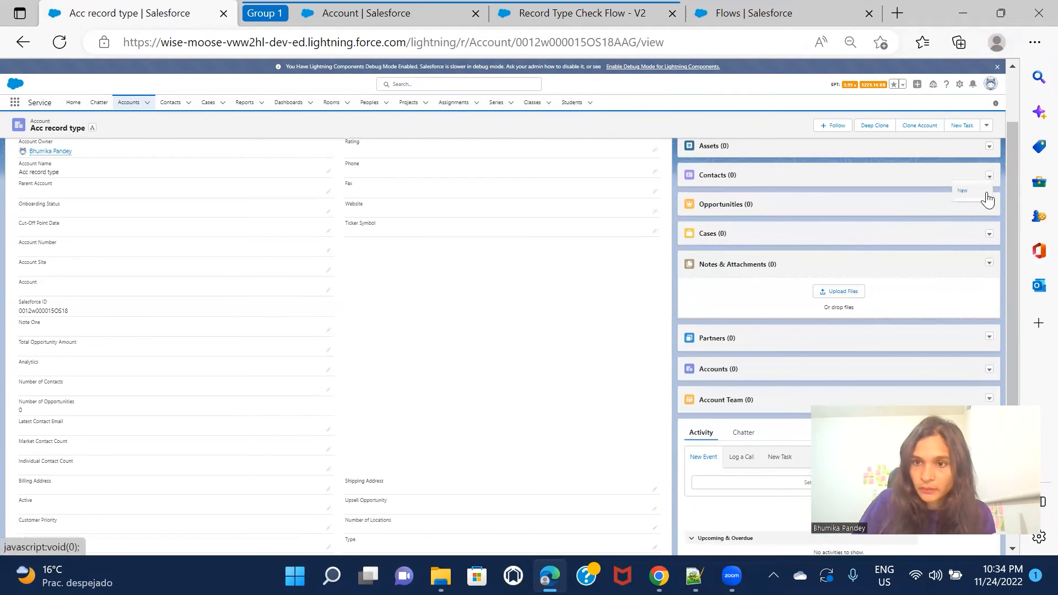
{"action": "left_click", "coordinate": [975, 190]}
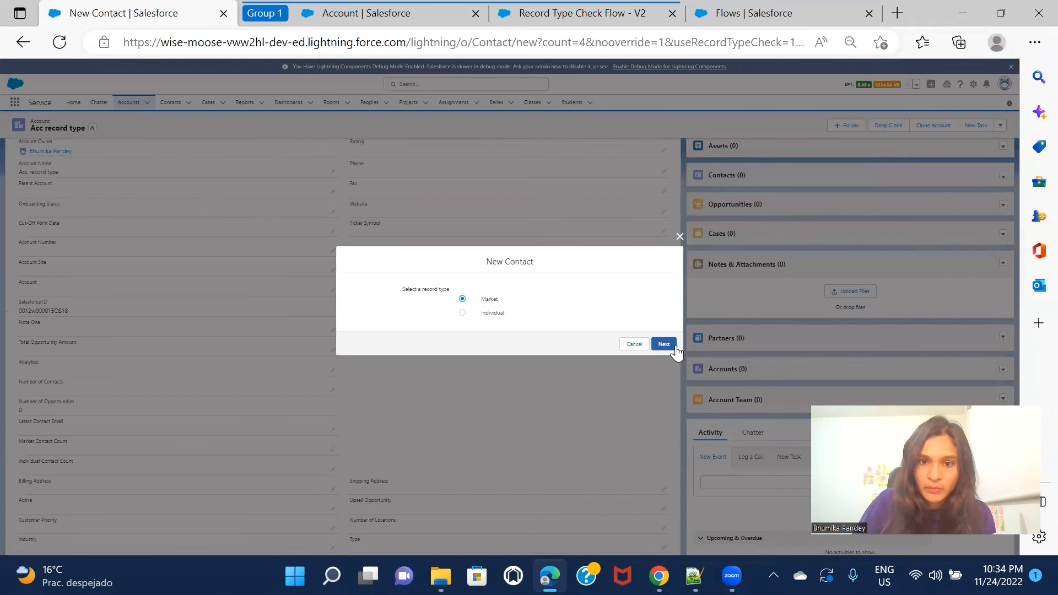
{"action": "left_click", "coordinate": [414, 227]}
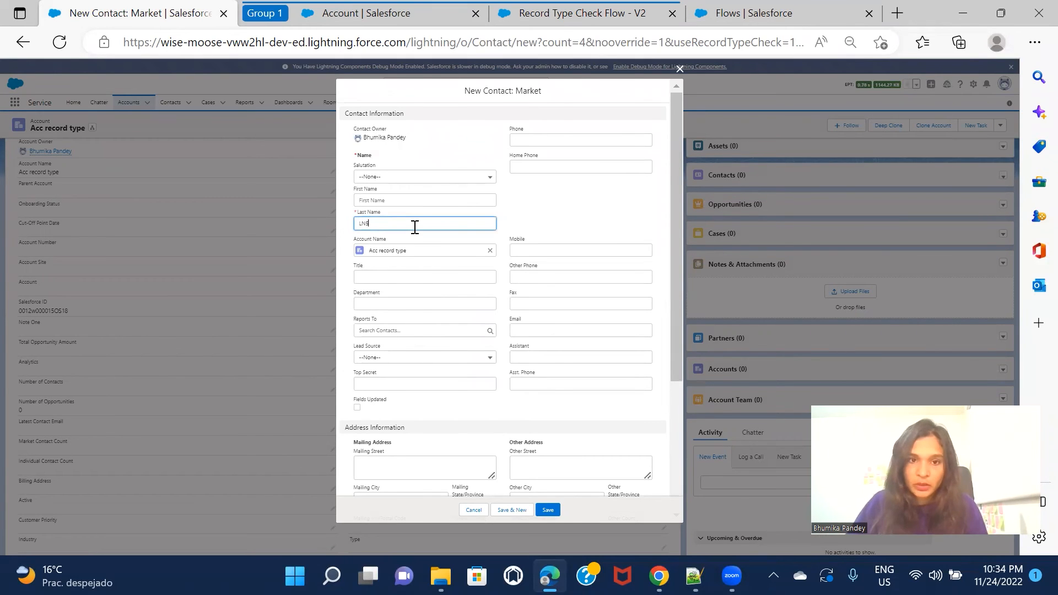
{"action": "left_click", "coordinate": [551, 510]}
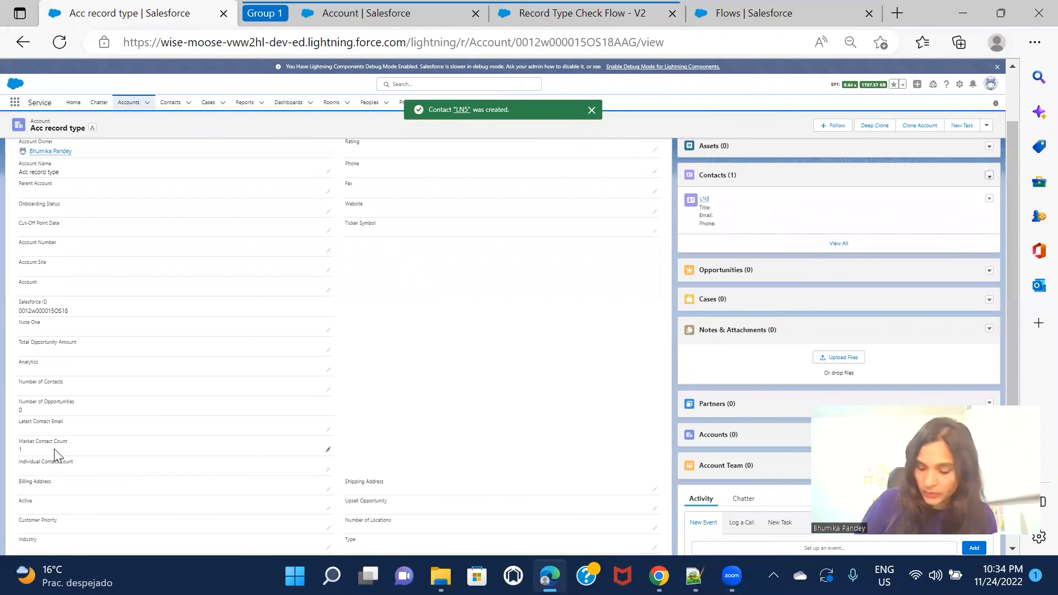
Enlarge the page and check the account's Market Contact Count and Individual Contact Count fields
{"action": "key", "text": "ctrl+plus"}
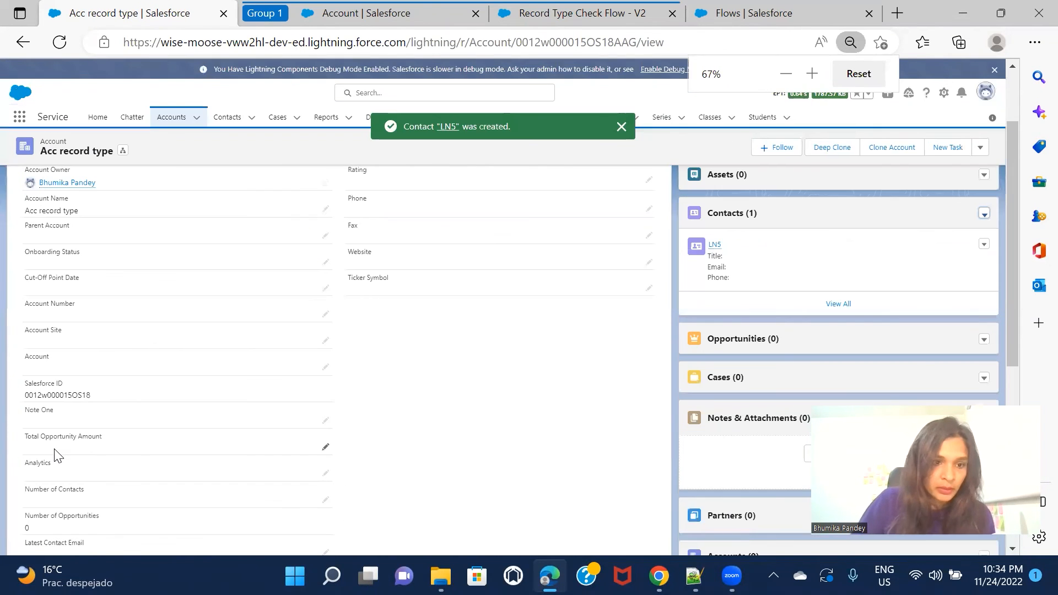
{"action": "scroll", "coordinate": [503, 442], "scroll_direction": "down", "scroll_amount": 2}
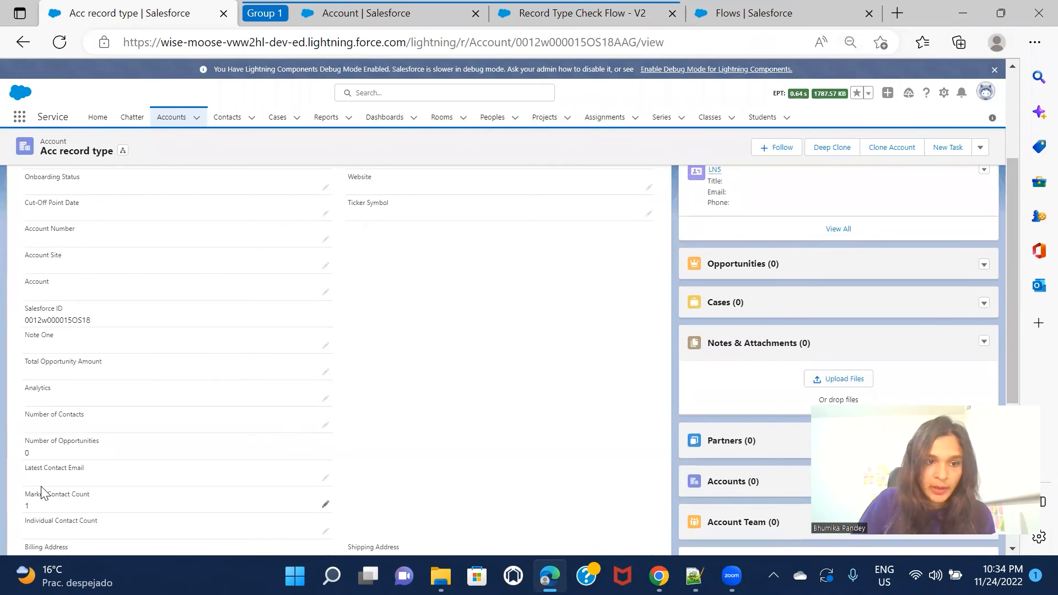
{"action": "scroll", "coordinate": [99, 503], "scroll_direction": "down", "scroll_amount": 2}
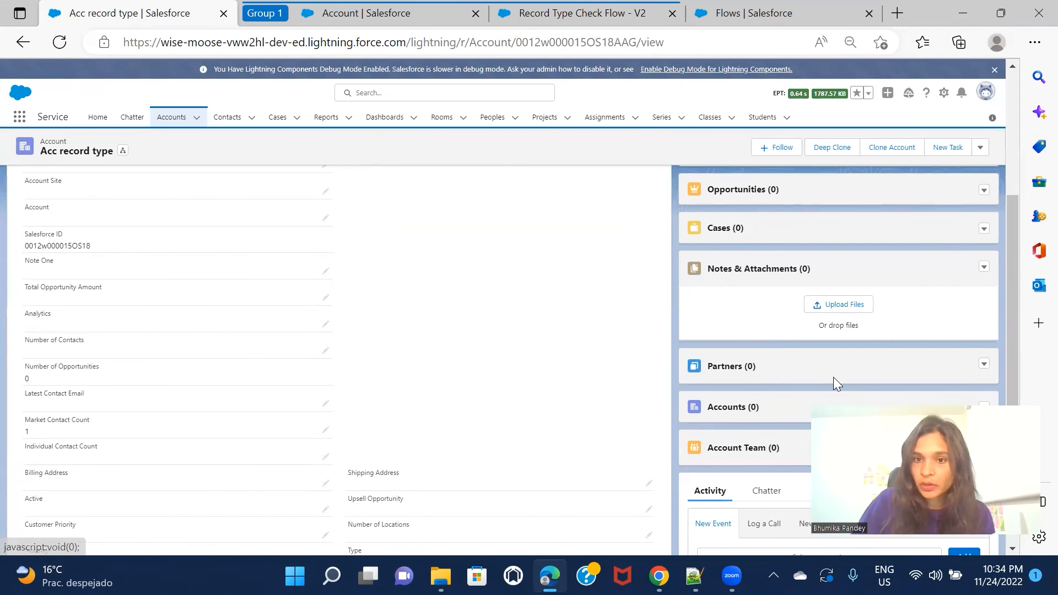
{"action": "scroll", "coordinate": [829, 364], "scroll_direction": "up", "scroll_amount": 4}
{"action": "scroll", "coordinate": [202, 433], "scroll_direction": "down", "scroll_amount": 4}
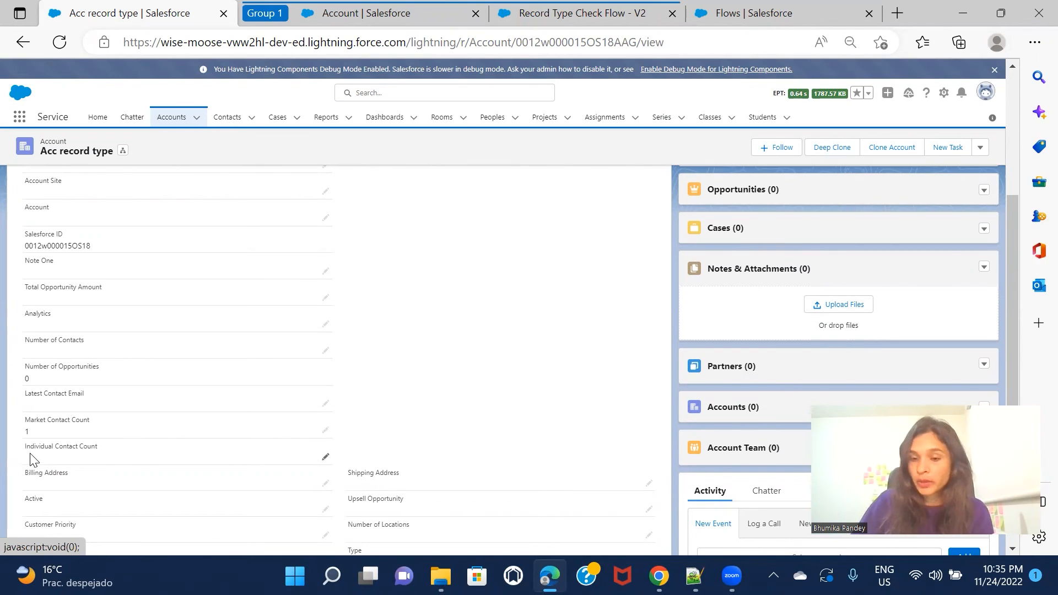
Create a contact with the Individual record type and the last name "ljlk" under the Acc record type account
{"action": "scroll", "coordinate": [567, 353], "scroll_direction": "up", "scroll_amount": 5}
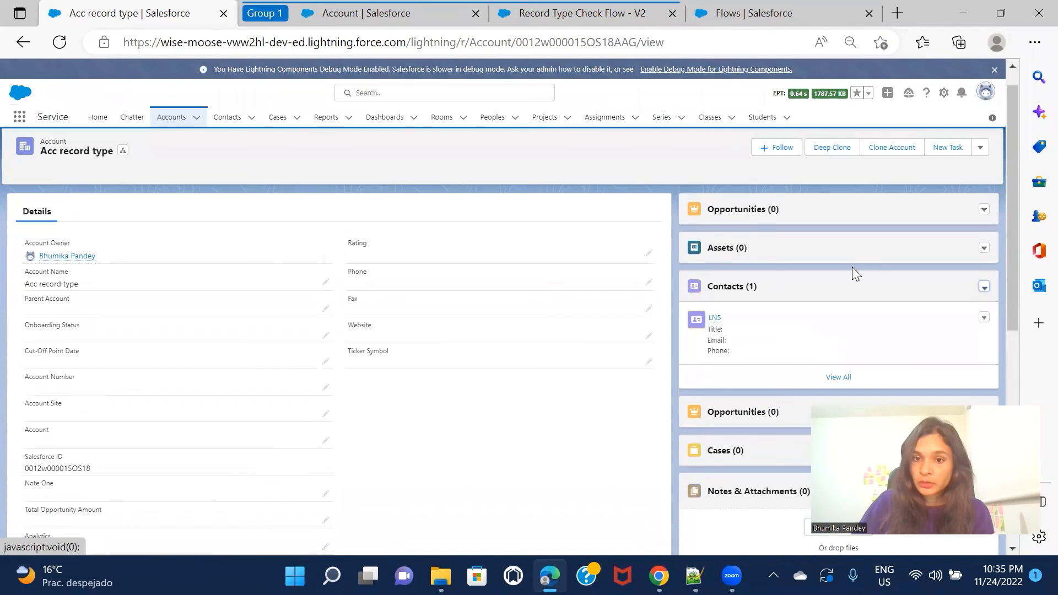
{"action": "left_click", "coordinate": [983, 289]}
{"action": "left_click", "coordinate": [948, 307]}
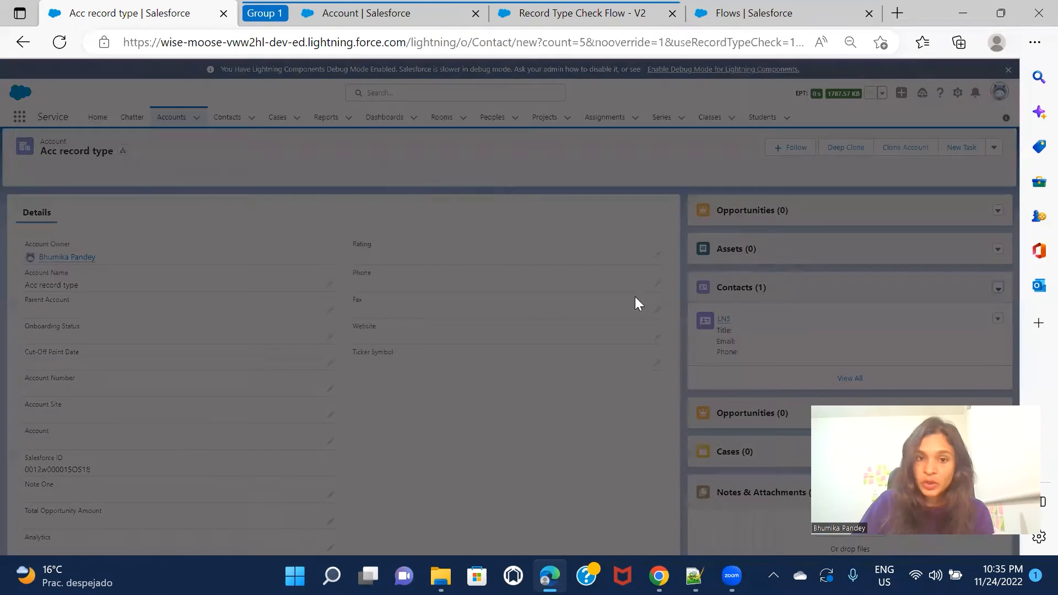
{"action": "left_click", "coordinate": [494, 317]}
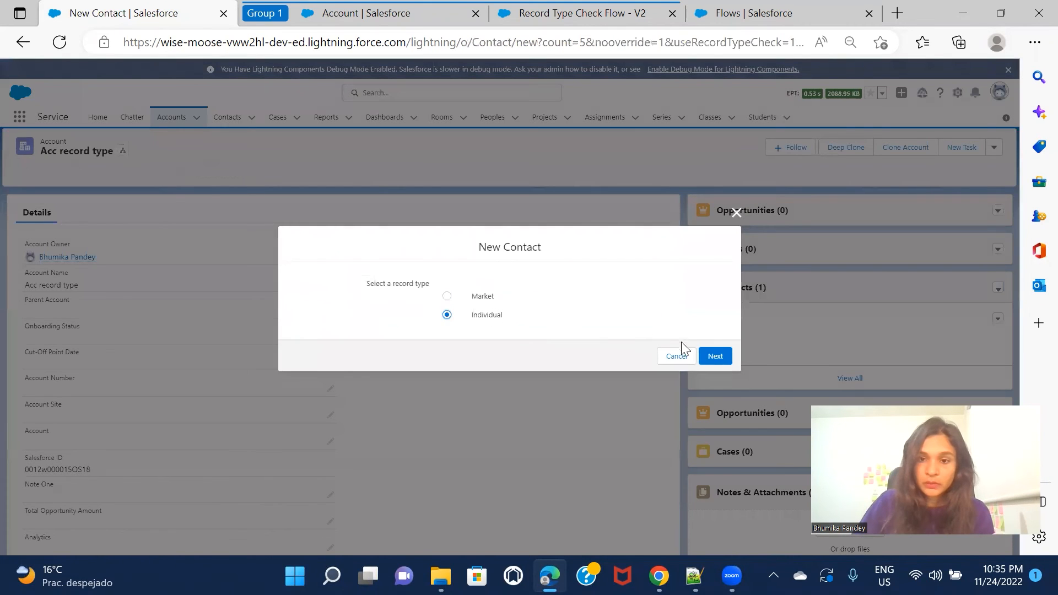
{"action": "left_click", "coordinate": [714, 356]}
{"action": "left_click", "coordinate": [391, 280]}
{"action": "type", "text": "ljlk"}
{"action": "left_click", "coordinate": [556, 496]}
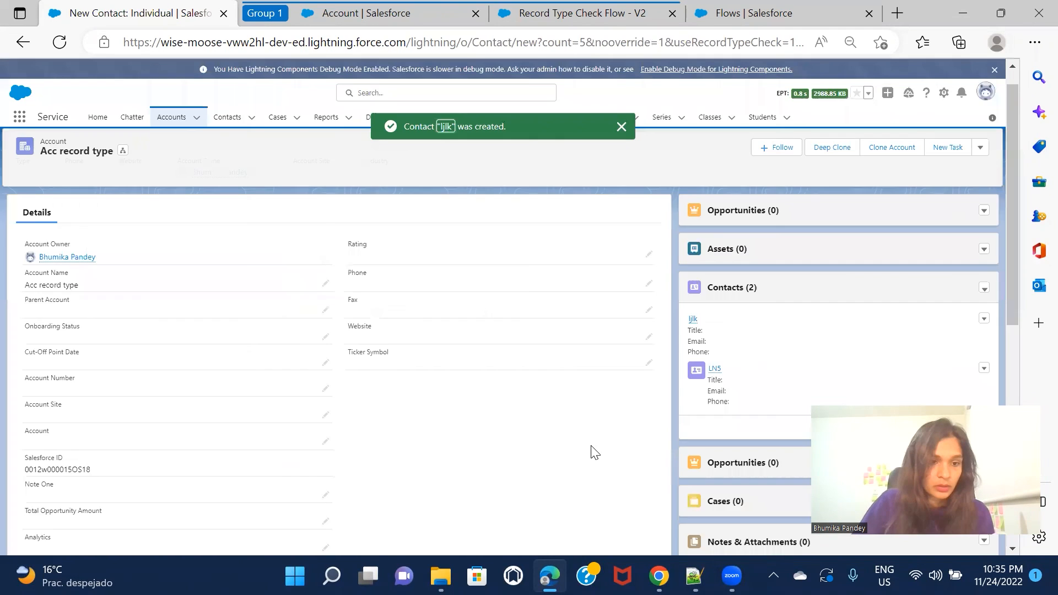
Check the account's contact count fields again, reloading the page to refresh their values
{"action": "scroll", "coordinate": [591, 451], "scroll_direction": "down", "scroll_amount": 4}
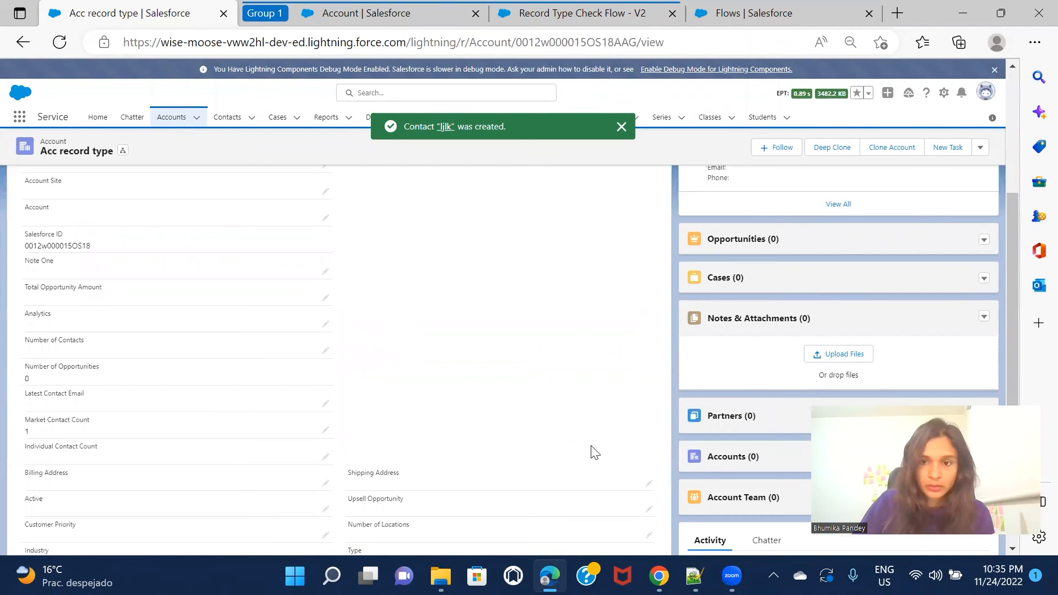
{"action": "left_click", "coordinate": [60, 44]}
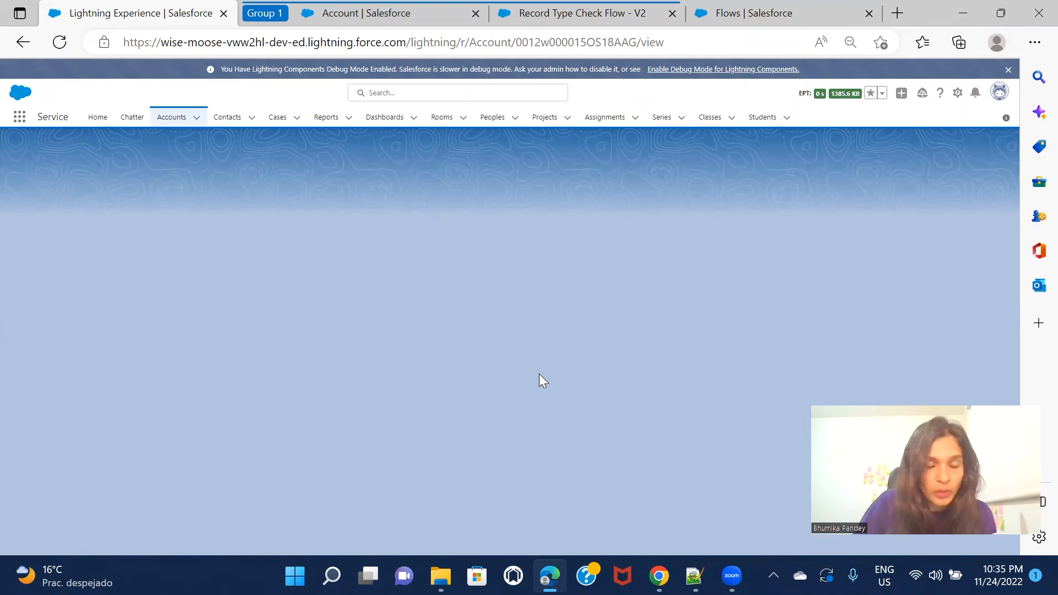
{"action": "scroll", "coordinate": [545, 382], "scroll_direction": "down", "scroll_amount": 4}
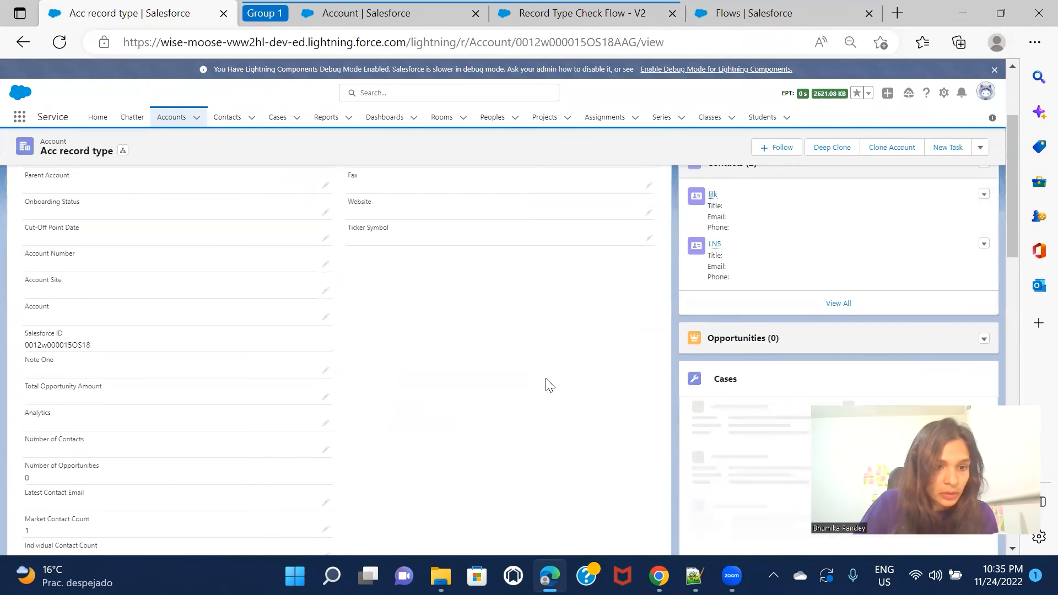
Review the filter conditions of the Get Individual Contacts element in Record Type Check Flow
{"action": "left_click", "coordinate": [730, 20]}
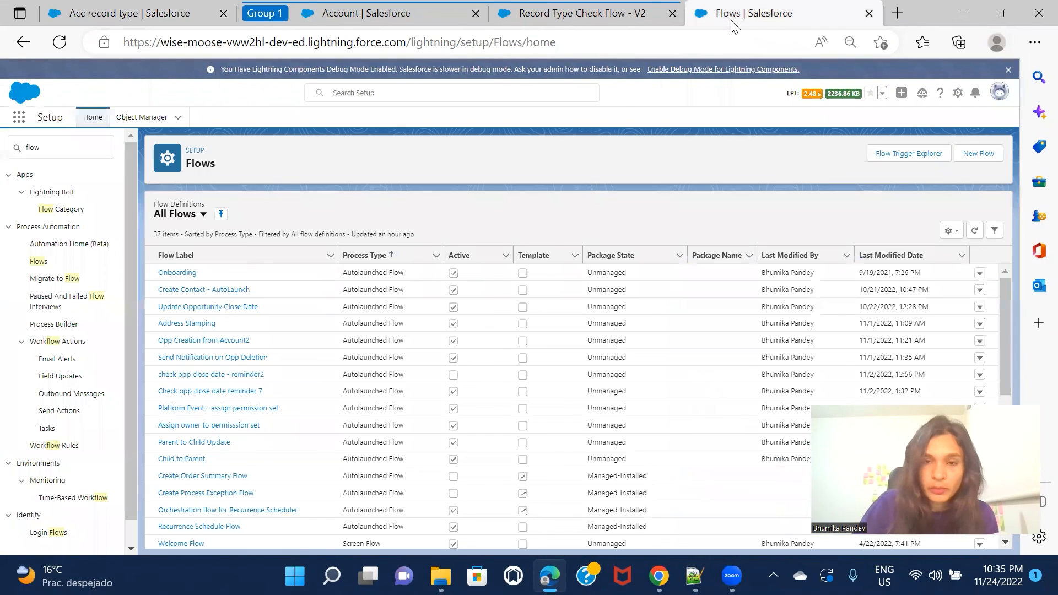
{"action": "left_click", "coordinate": [567, 20]}
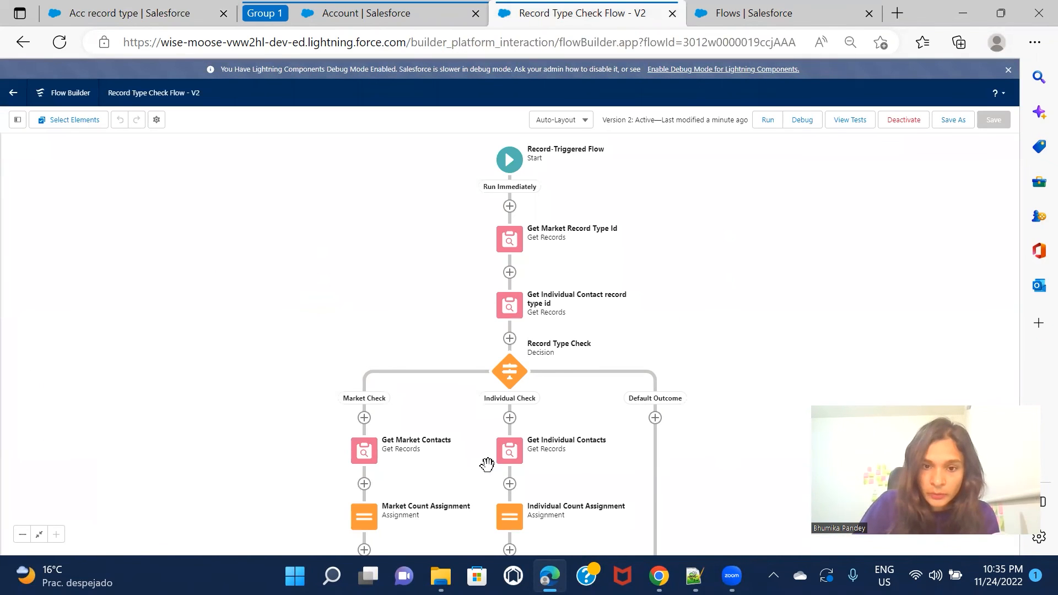
{"action": "left_click", "coordinate": [508, 457]}
{"action": "left_click", "coordinate": [509, 461]}
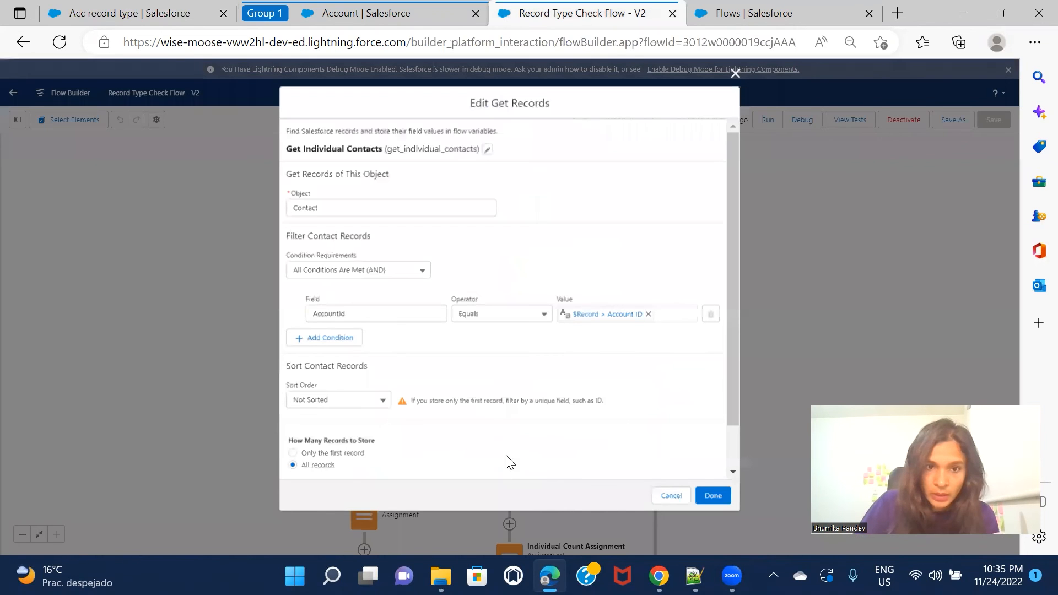
{"action": "scroll", "coordinate": [523, 395], "scroll_direction": "down", "scroll_amount": 1}
{"action": "scroll", "coordinate": [716, 295], "scroll_direction": "up", "scroll_amount": 1}
{"action": "left_click", "coordinate": [671, 496]}
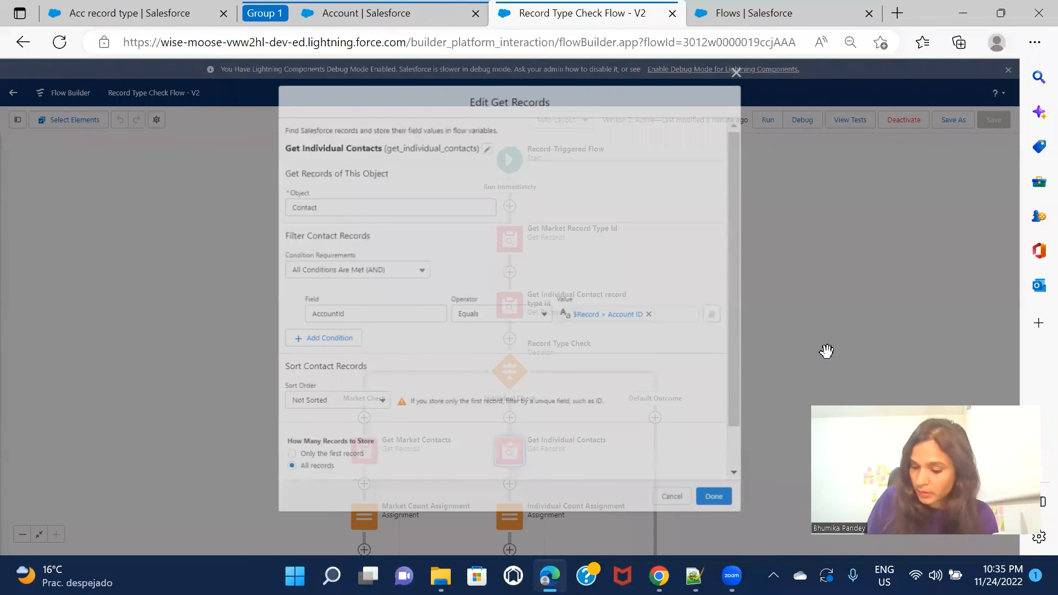
Inspect the variable assignments in the Market Count Assignment and Individual Count Assignment elements
{"action": "key", "text": "ctrl+minus"}
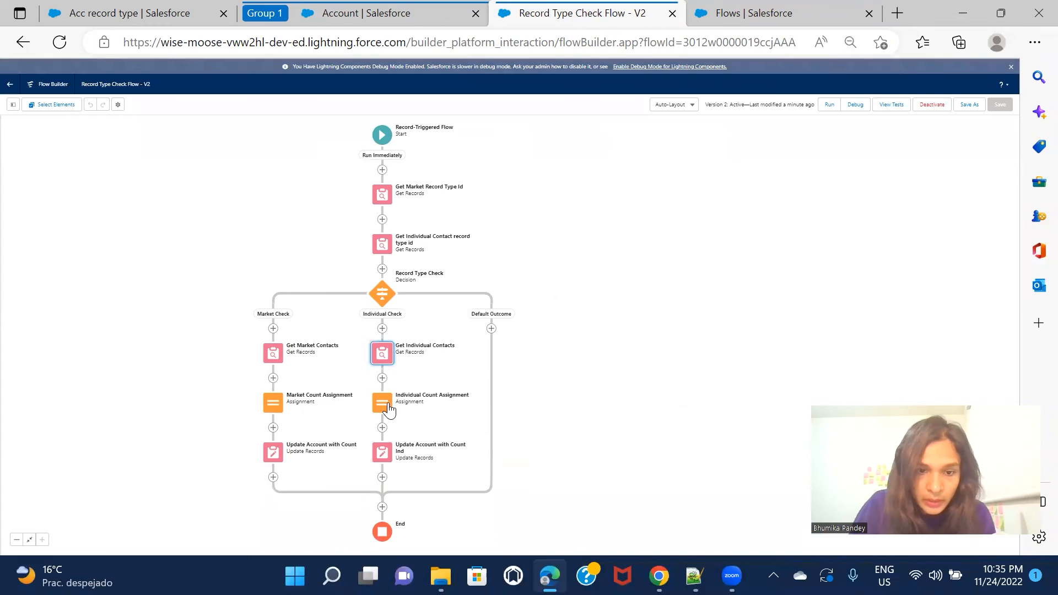
{"action": "double_click", "coordinate": [276, 401]}
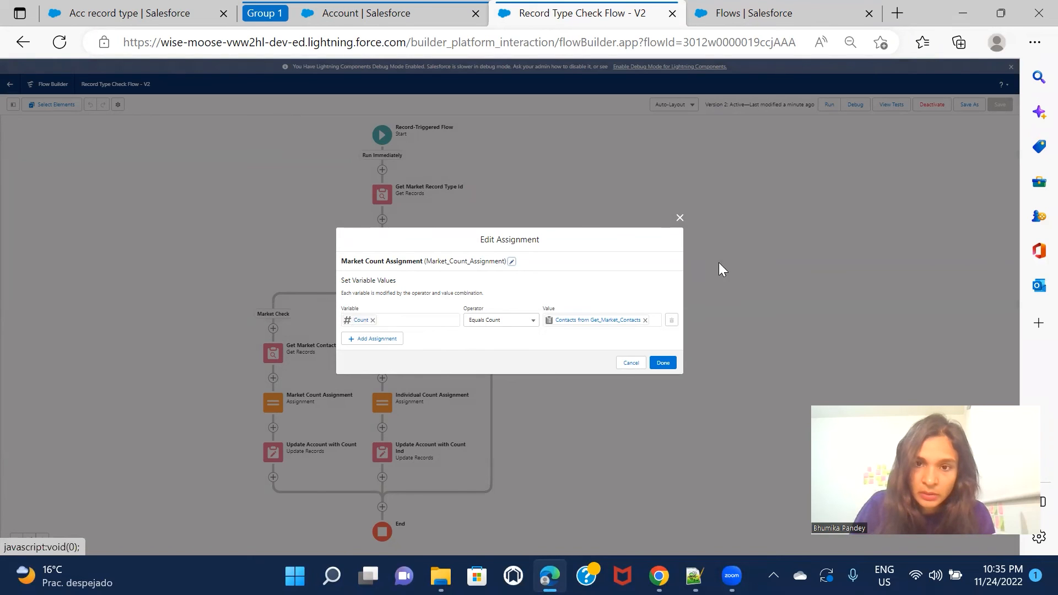
{"action": "left_click", "coordinate": [679, 221]}
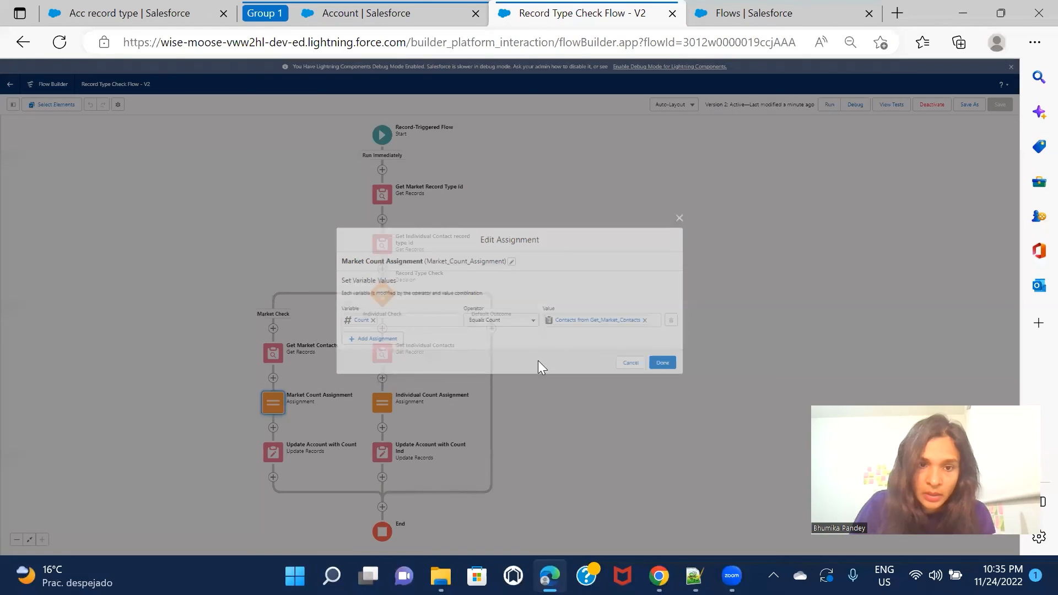
{"action": "double_click", "coordinate": [391, 402]}
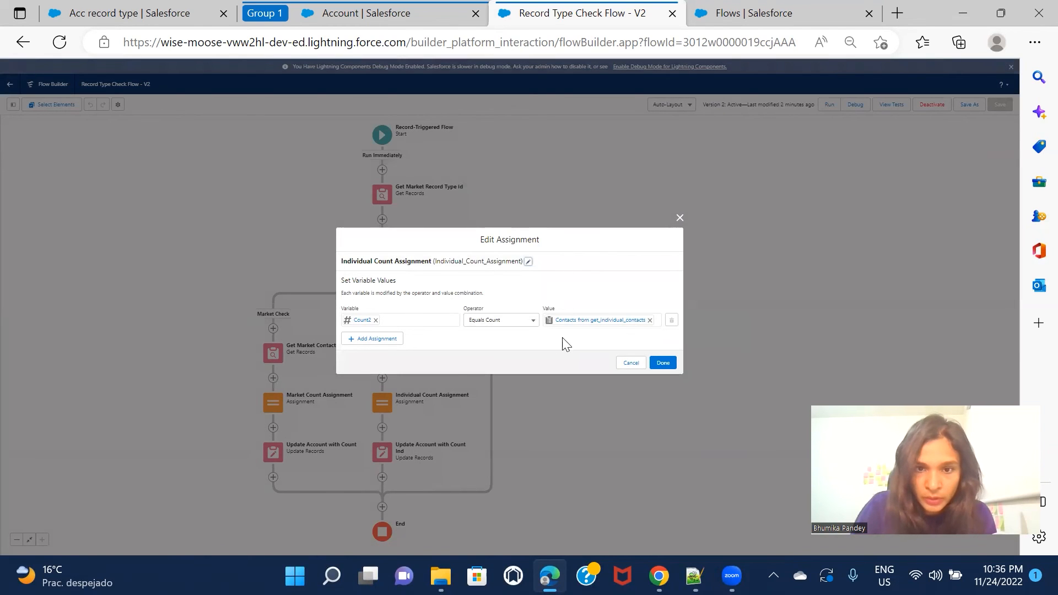
{"action": "left_click", "coordinate": [680, 219]}
In the Update Account with Count Ind element, set the Individual_Contact_Count__c value to the Count2 variable
{"action": "double_click", "coordinate": [382, 452]}
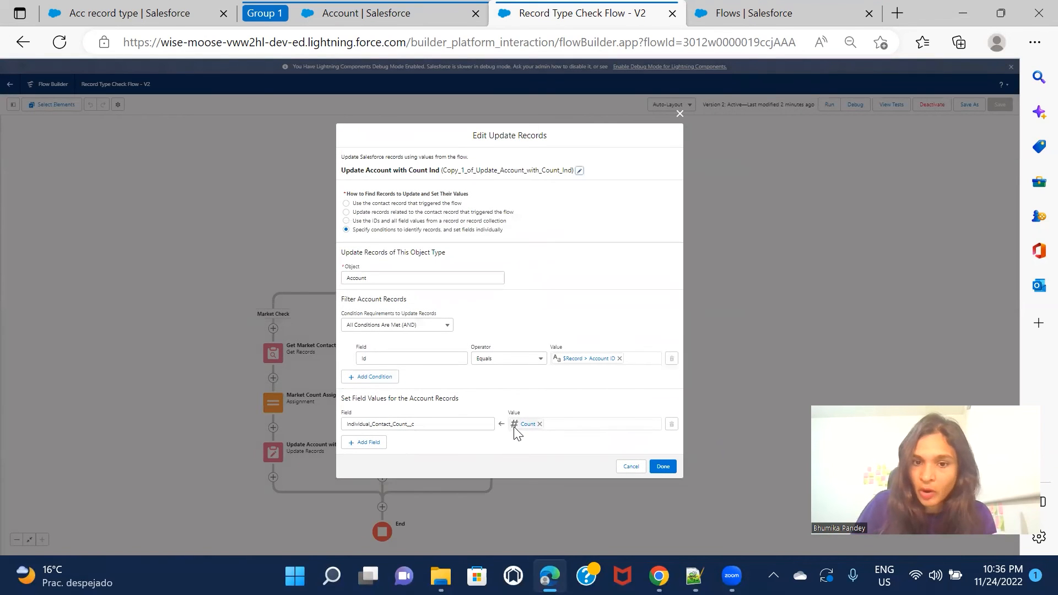
{"action": "left_click", "coordinate": [540, 424]}
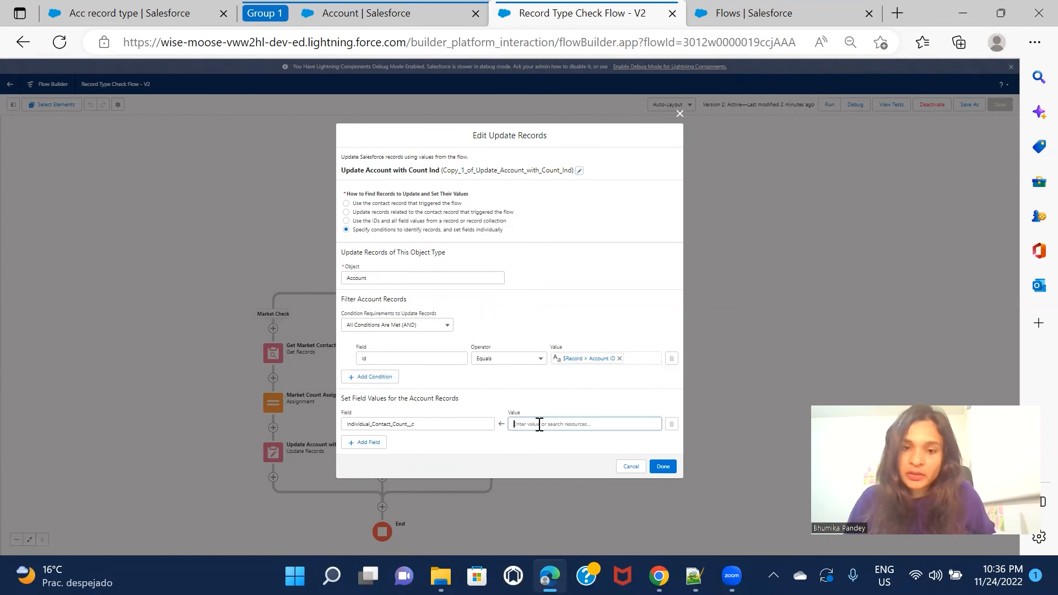
{"action": "type", "text": "{!Count}"}
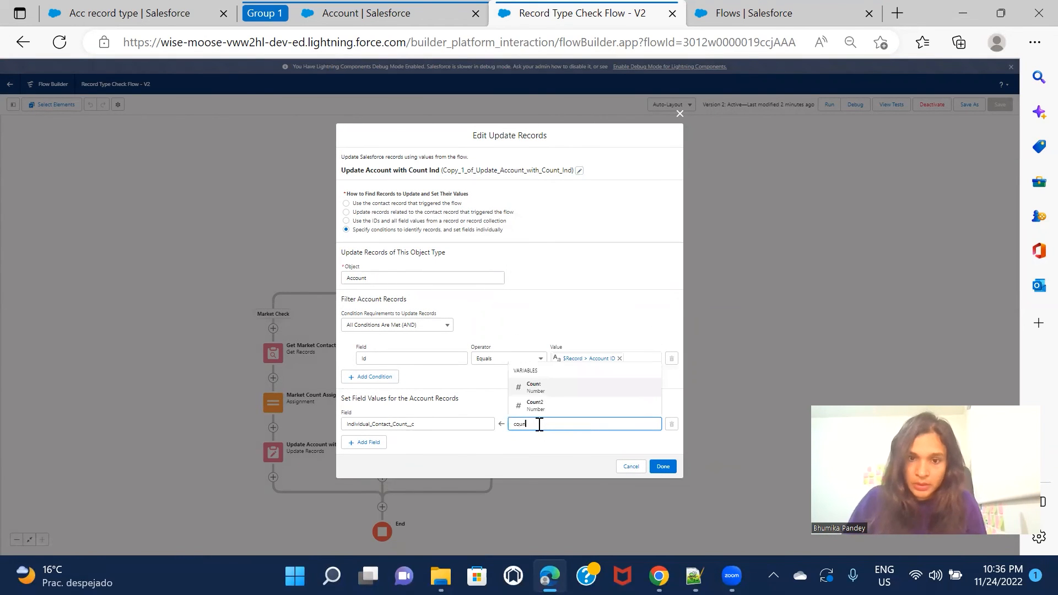
{"action": "left_click", "coordinate": [672, 466]}
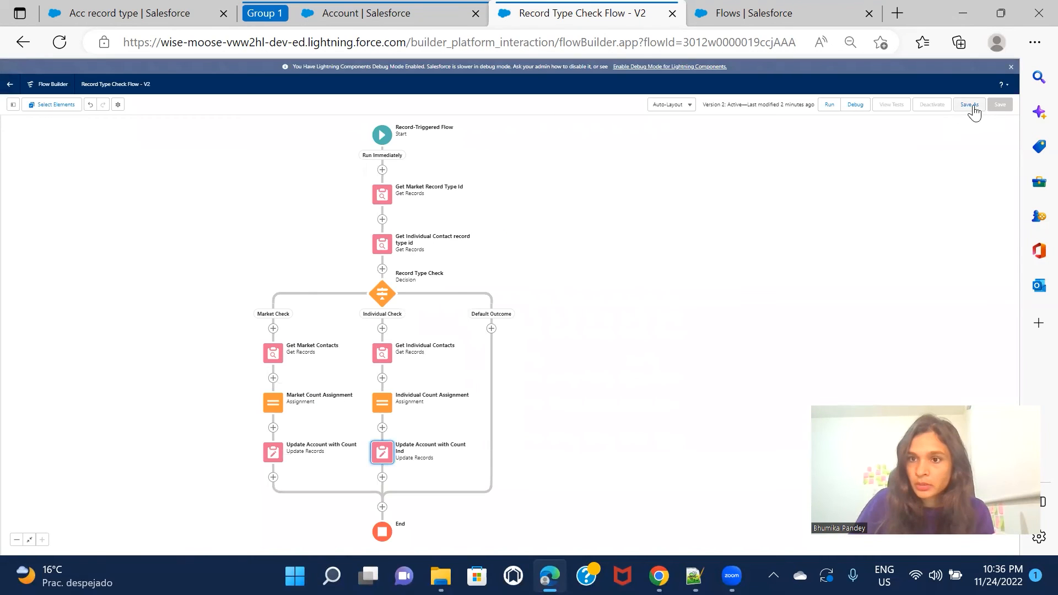
Save the corrected flow as a new version and activate it
{"action": "left_click", "coordinate": [970, 104]}
{"action": "key", "text": "Return"}
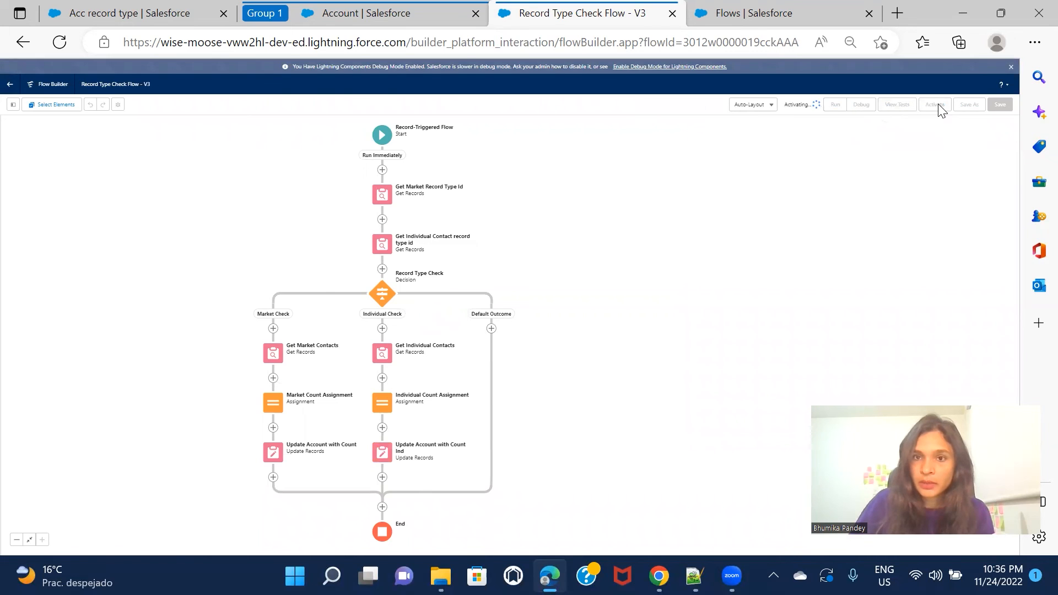
Delete the contact "ljlk" from the Acc record type account
{"action": "left_click", "coordinate": [137, 18]}
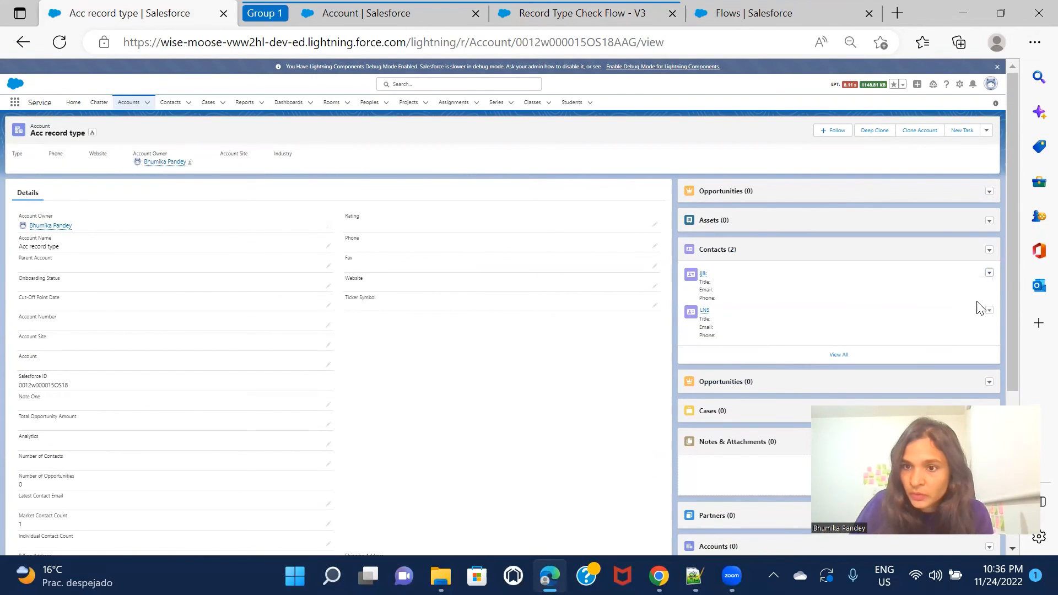
{"action": "left_click", "coordinate": [987, 310]}
{"action": "left_click", "coordinate": [961, 302]}
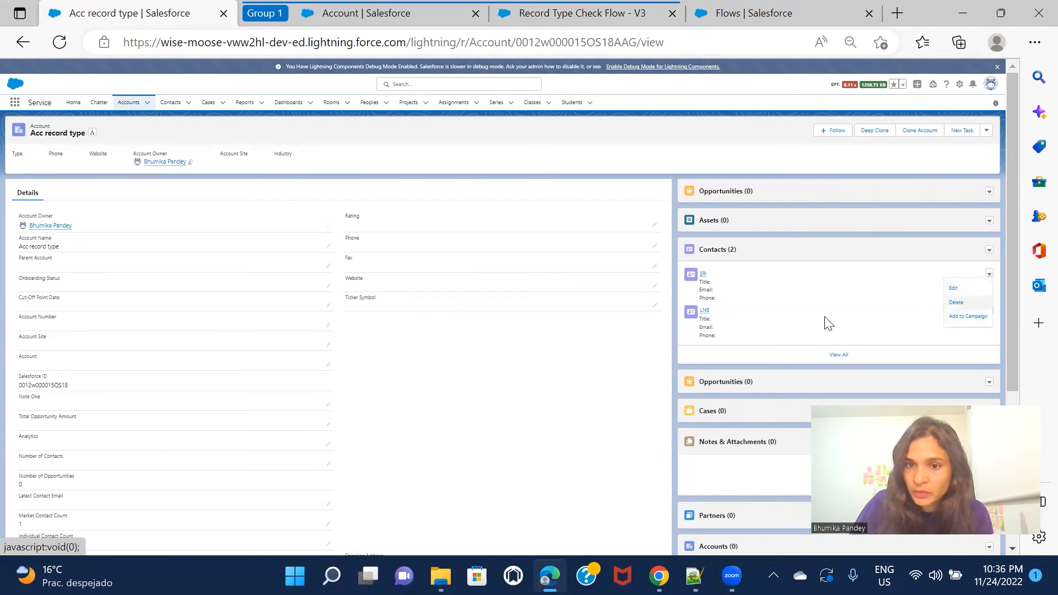
{"action": "left_click", "coordinate": [630, 324]}
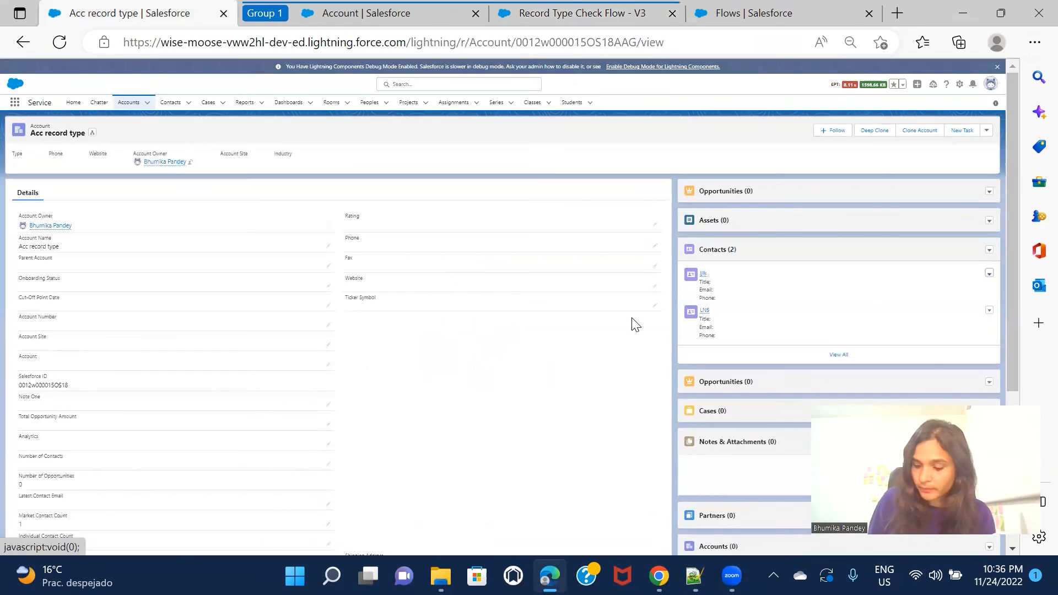
{"action": "key", "text": "ctrl+plus"}
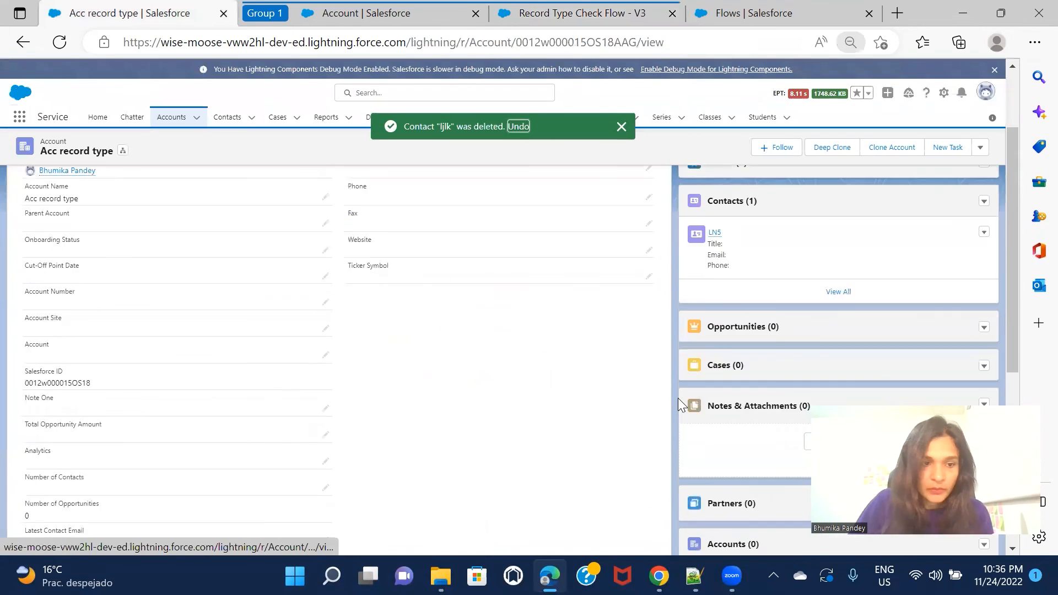
{"action": "scroll", "coordinate": [678, 402], "scroll_direction": "down", "scroll_amount": 2}
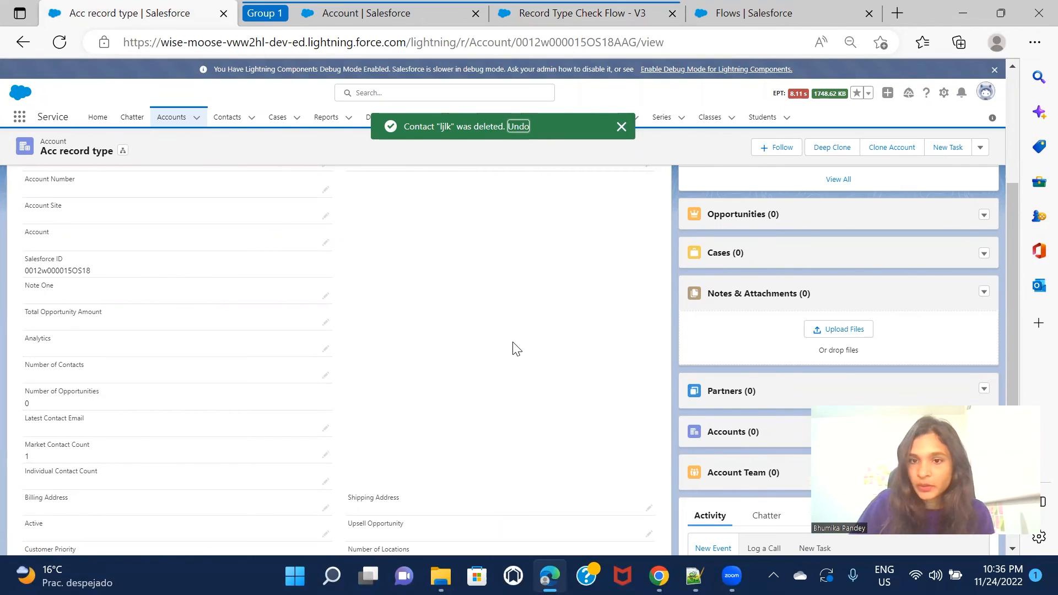
Create an Individual contact with the last name "dfsdff" under the Acc record type account and check the account's contact counts
{"action": "scroll", "coordinate": [514, 347], "scroll_direction": "up", "scroll_amount": 4}
{"action": "left_click", "coordinate": [983, 312]}
{"action": "left_click", "coordinate": [951, 344]}
{"action": "left_click", "coordinate": [446, 312]}
{"action": "left_click", "coordinate": [713, 354]}
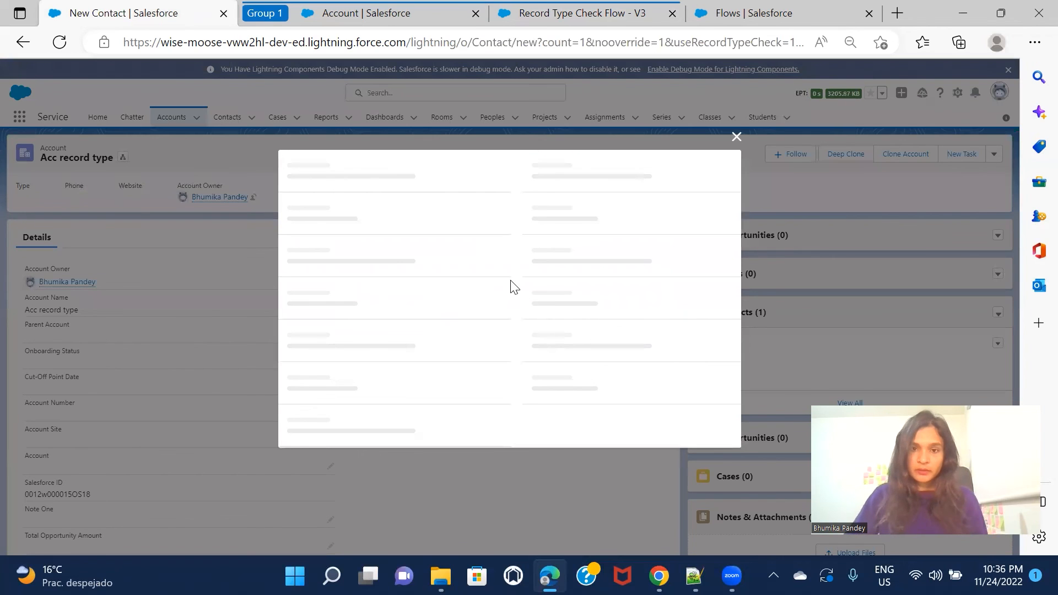
{"action": "left_click", "coordinate": [374, 278]}
{"action": "type", "text": "dfsdff"}
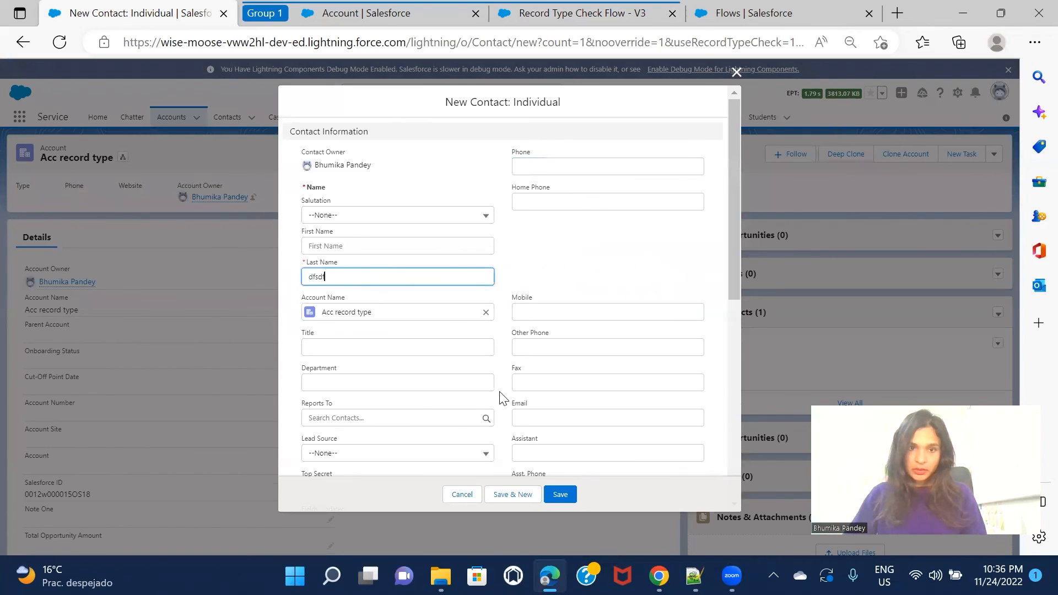
{"action": "left_click", "coordinate": [559, 494]}
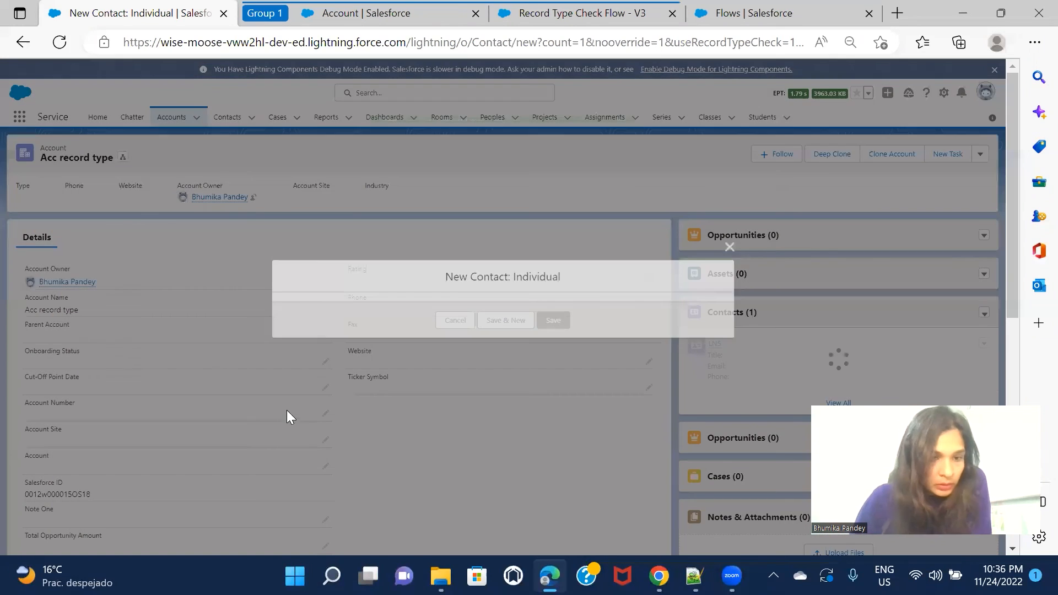
{"action": "scroll", "coordinate": [355, 407], "scroll_direction": "down", "scroll_amount": 4}
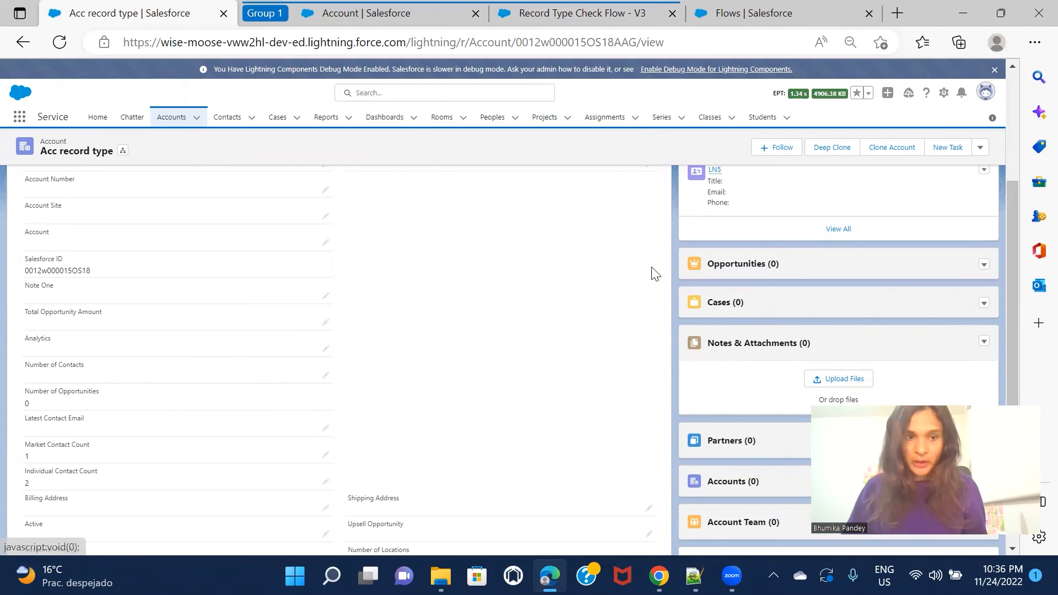
Create a Market contact with the last name "sdfsdfsdfdsf" under the Acc record type account and check the contact count fields
{"action": "scroll", "coordinate": [652, 271], "scroll_direction": "up", "scroll_amount": 1}
{"action": "scroll", "coordinate": [809, 264], "scroll_direction": "up", "scroll_amount": 1}
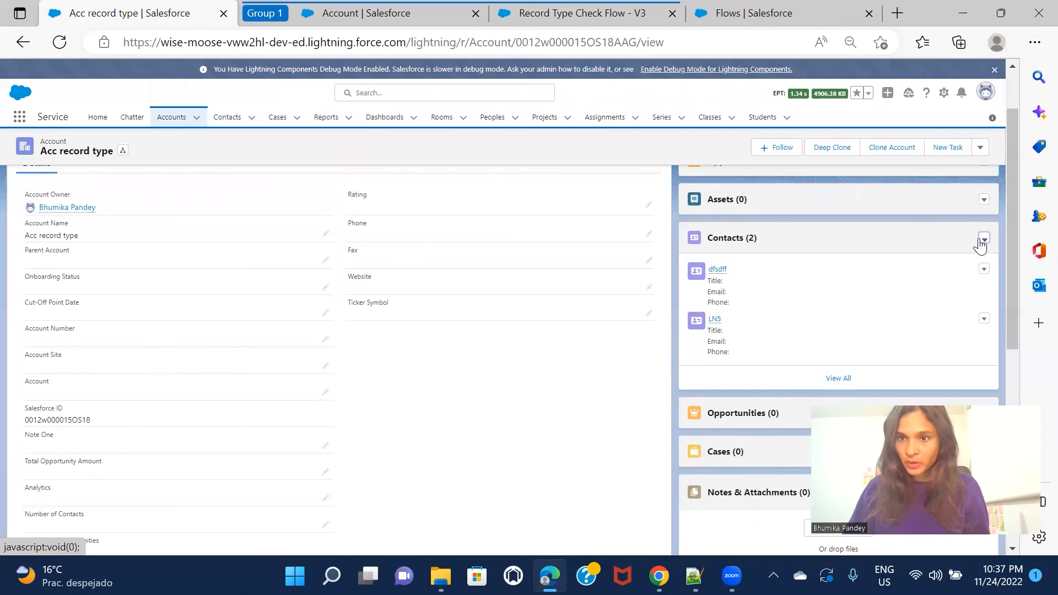
{"action": "left_click", "coordinate": [984, 238]}
{"action": "left_click", "coordinate": [978, 262]}
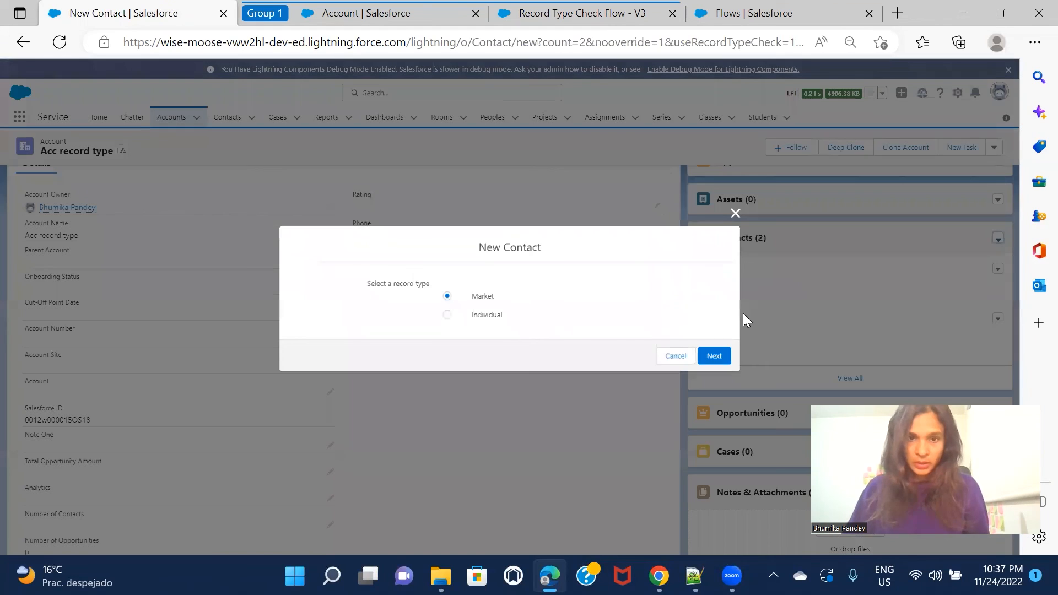
{"action": "left_click", "coordinate": [715, 356]}
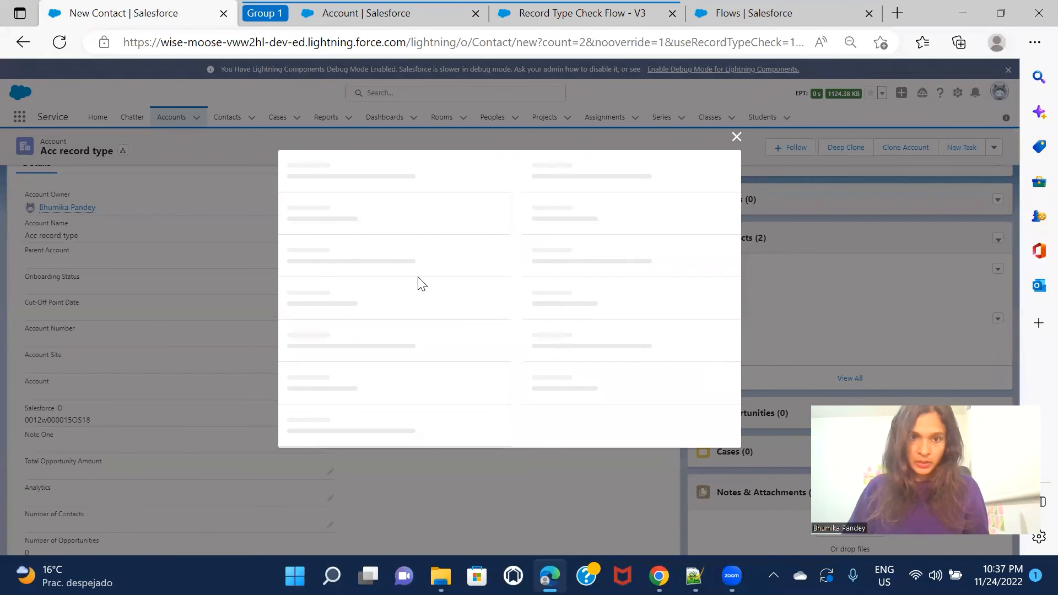
{"action": "left_click", "coordinate": [356, 278]}
{"action": "type", "text": "sdfsdfsdfdsf"}
{"action": "left_click", "coordinate": [566, 497]}
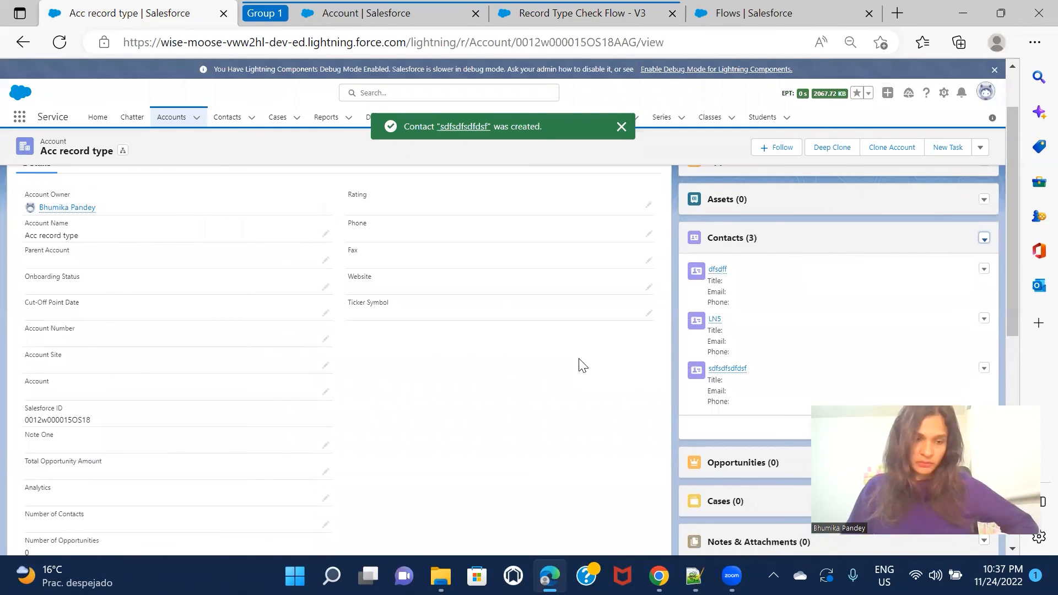
{"action": "scroll", "coordinate": [583, 366], "scroll_direction": "down", "scroll_amount": 3}
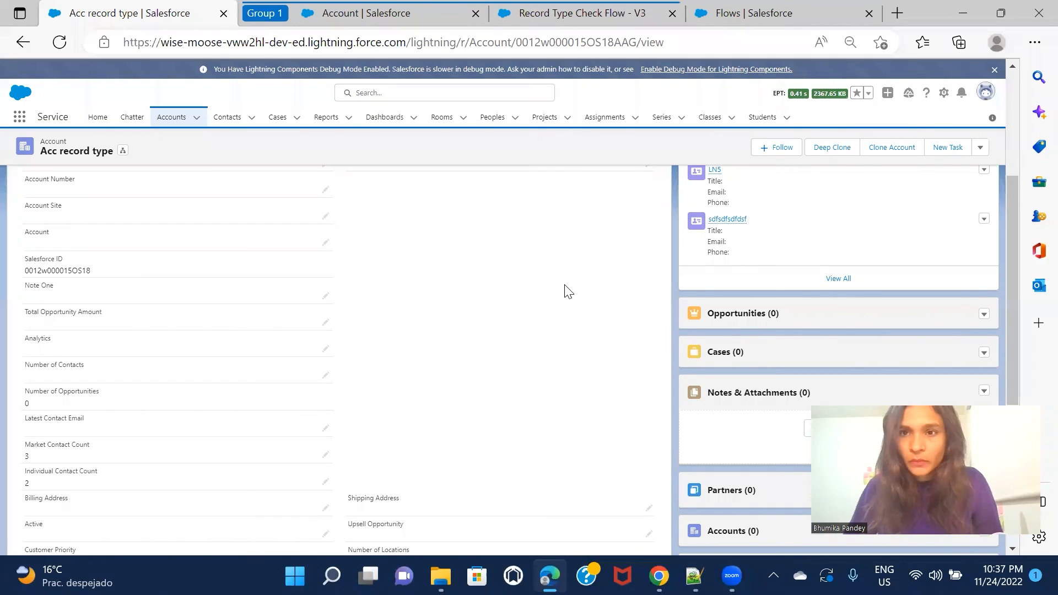
{"action": "left_click", "coordinate": [913, 50]}
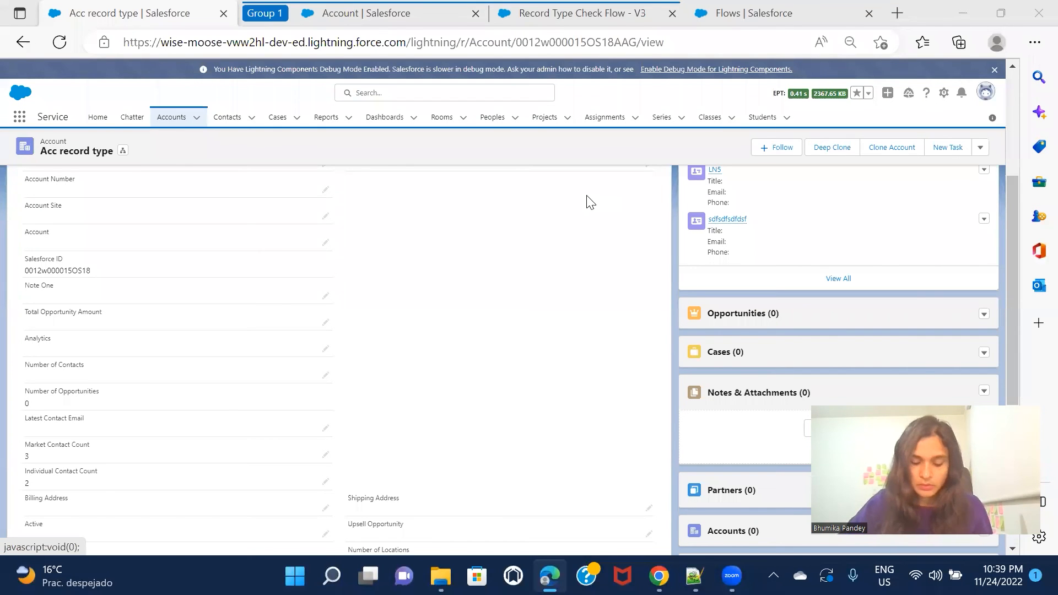
Add a condition to Get Market Contacts in the flow: RecordTypeId equals the Id from Get_Market_Record_Type_Id
{"action": "left_click", "coordinate": [760, 13]}
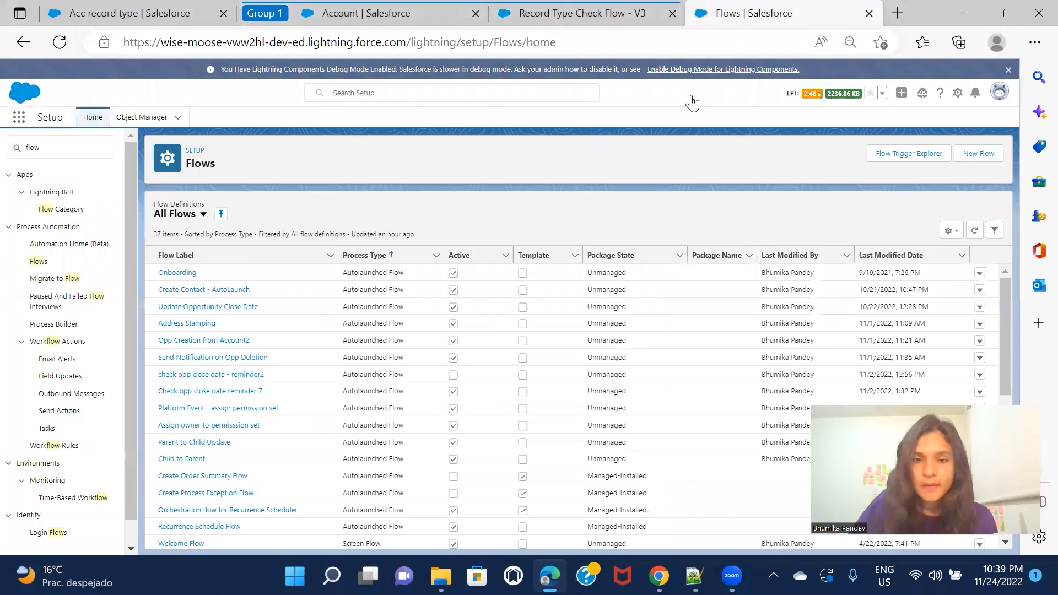
{"action": "left_click", "coordinate": [611, 17]}
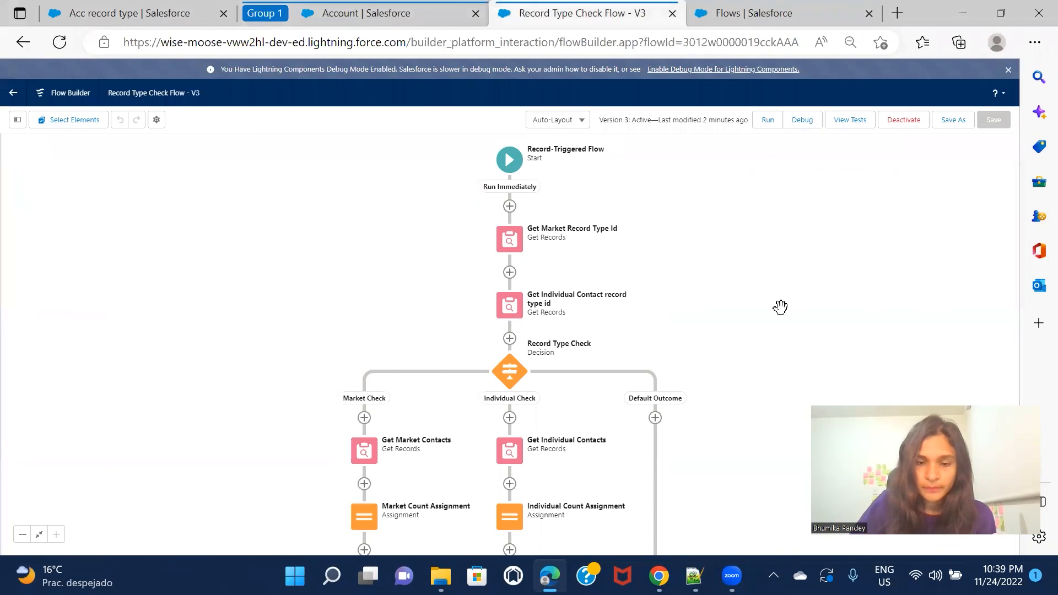
{"action": "double_click", "coordinate": [364, 453]}
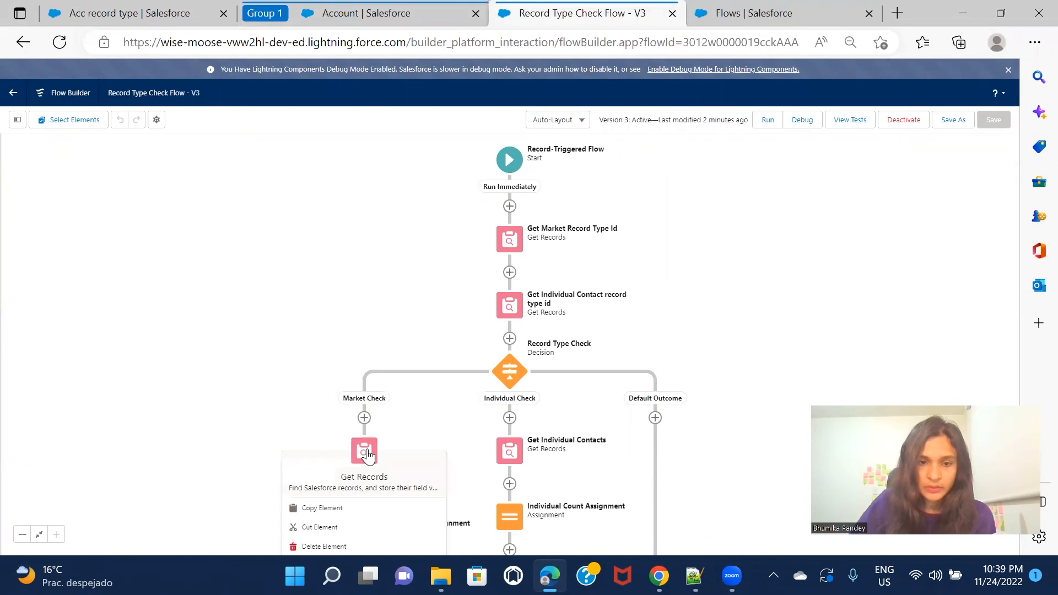
{"action": "left_click", "coordinate": [339, 339]}
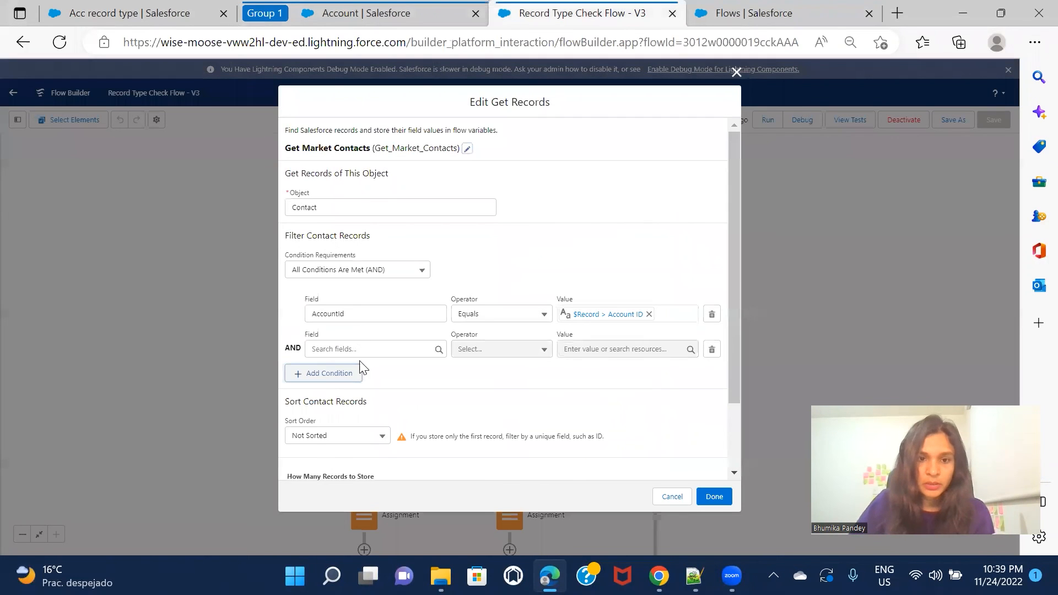
{"action": "left_click", "coordinate": [363, 348]}
{"action": "type", "text": "rec"}
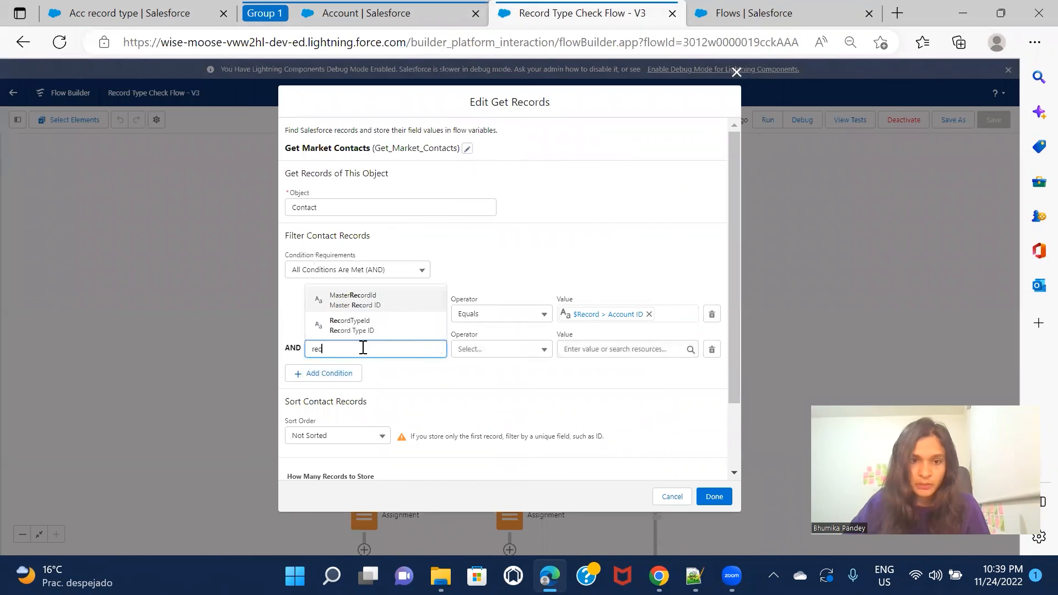
{"action": "type", "text": "o"}
{"action": "left_click", "coordinate": [366, 331]}
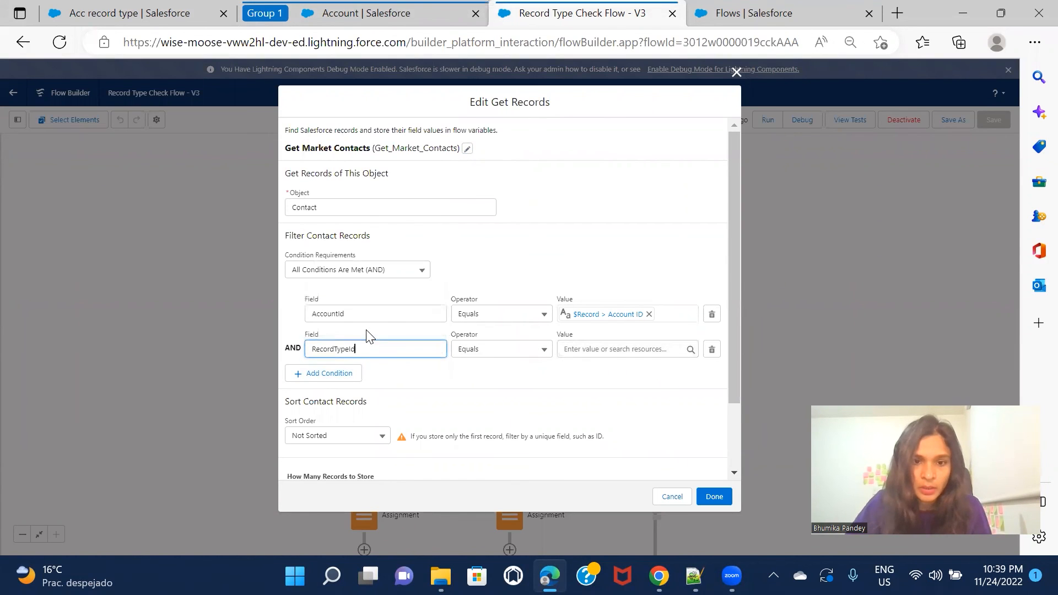
{"action": "left_click", "coordinate": [625, 351]}
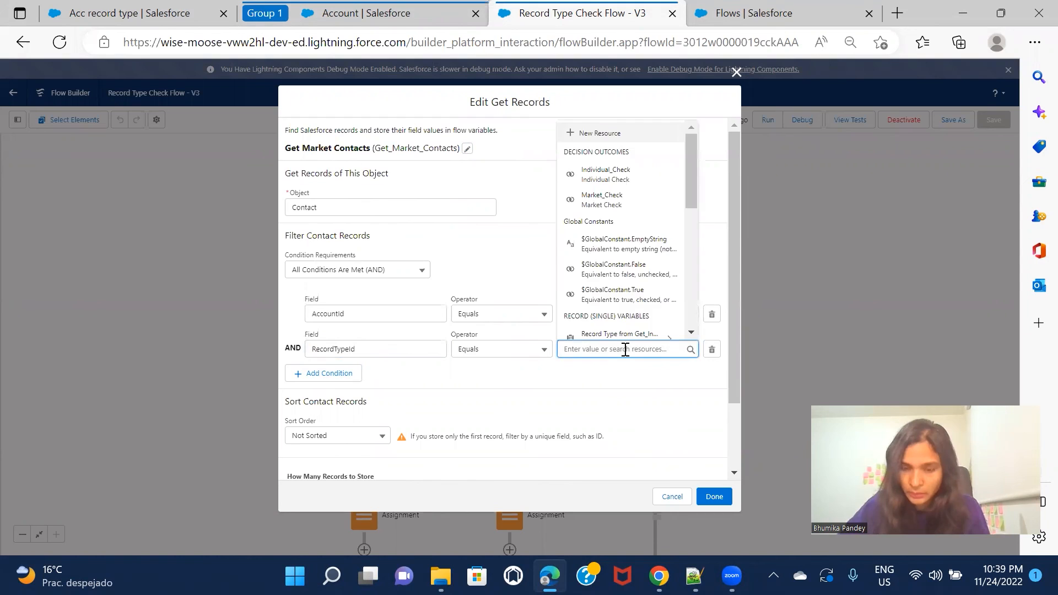
{"action": "type", "text": "mar"}
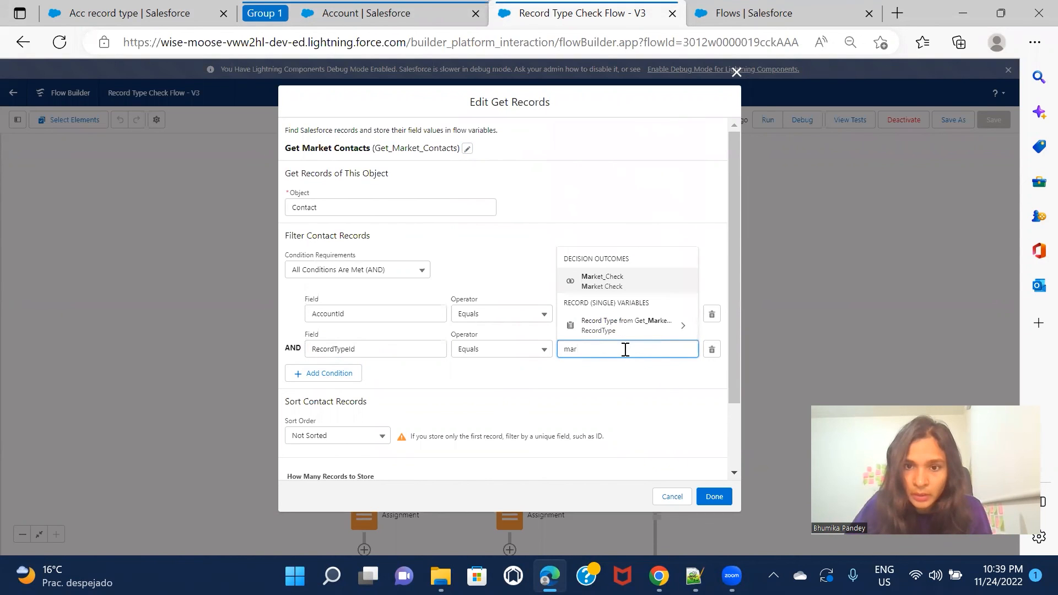
{"action": "left_click", "coordinate": [627, 325]}
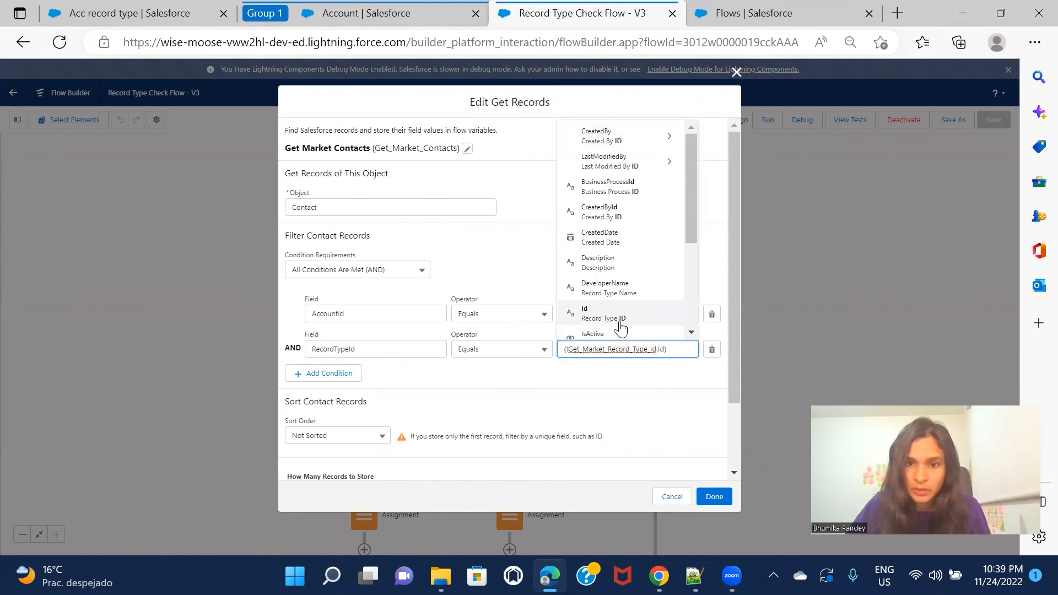
{"action": "left_click", "coordinate": [606, 313]}
{"action": "left_click", "coordinate": [713, 497]}
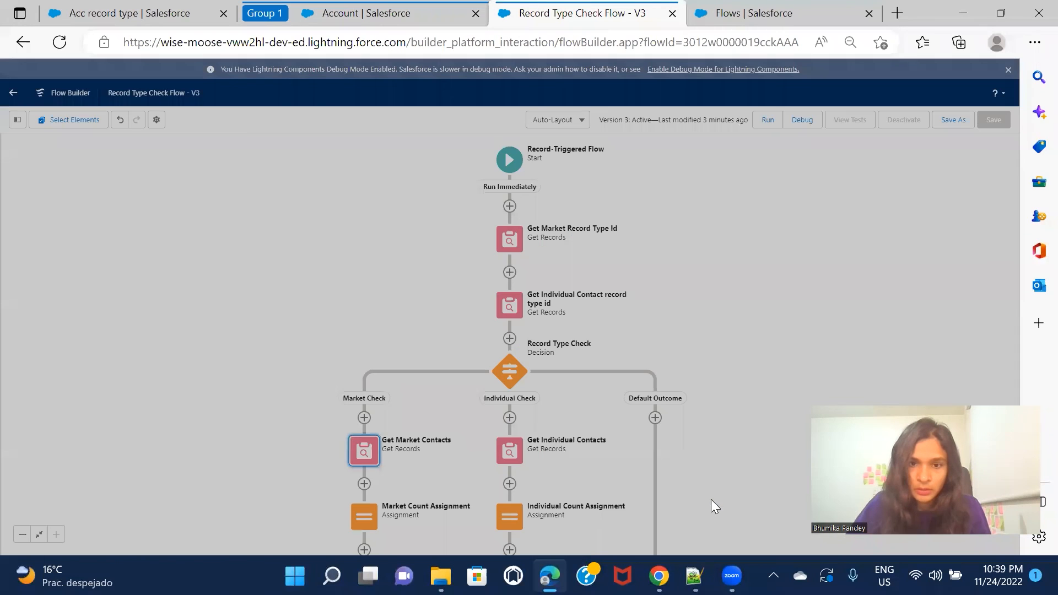
Add a condition to Get Individual Contacts: RecordTypeId equals the Id from the Get Individual Contact record type id element
{"action": "left_click", "coordinate": [507, 454]}
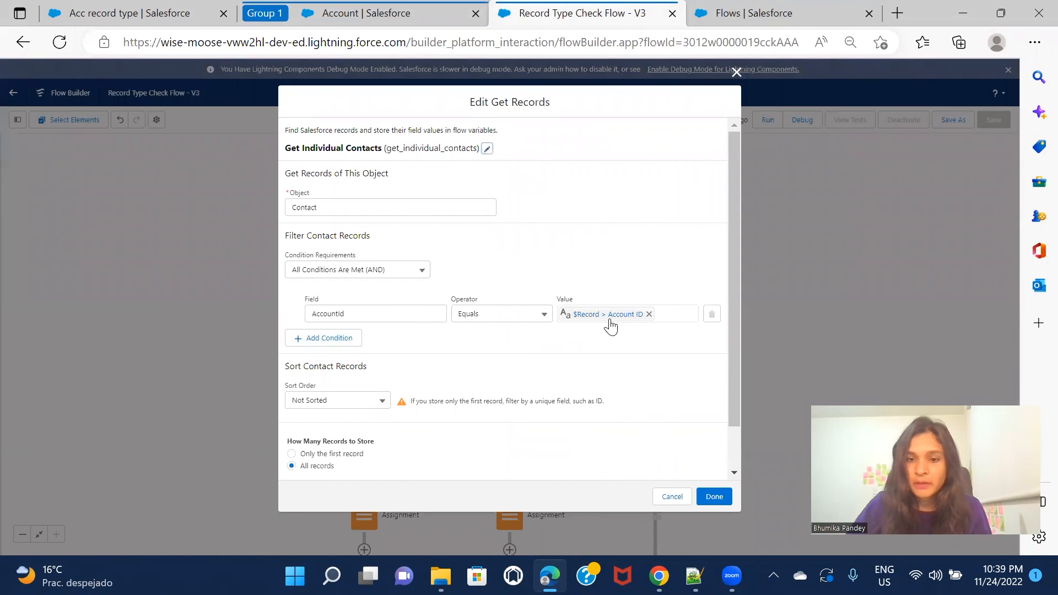
{"action": "left_click", "coordinate": [329, 338]}
{"action": "left_click", "coordinate": [363, 343]}
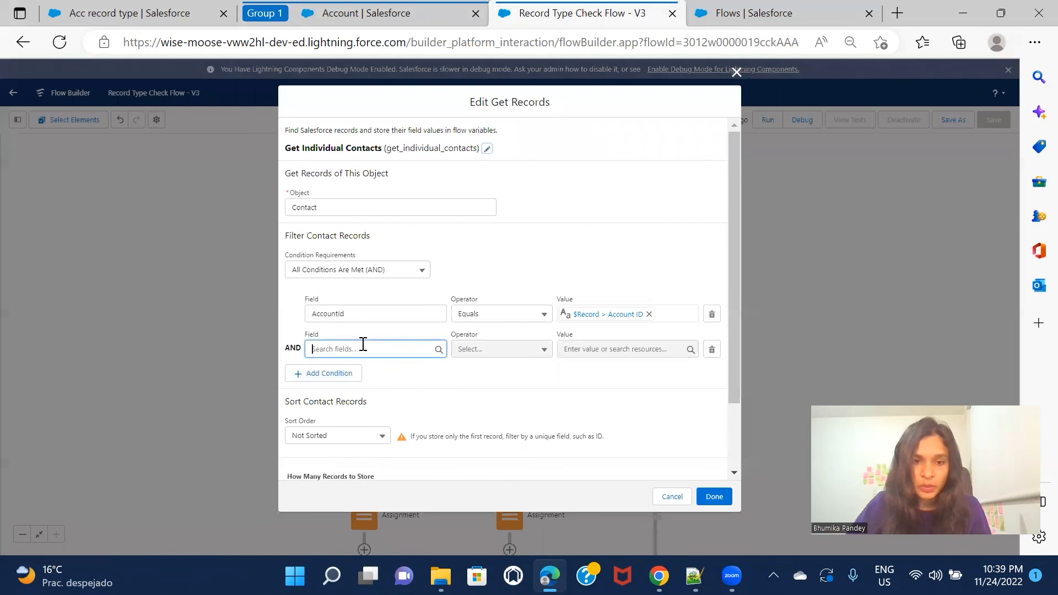
{"action": "type", "text": "recor"}
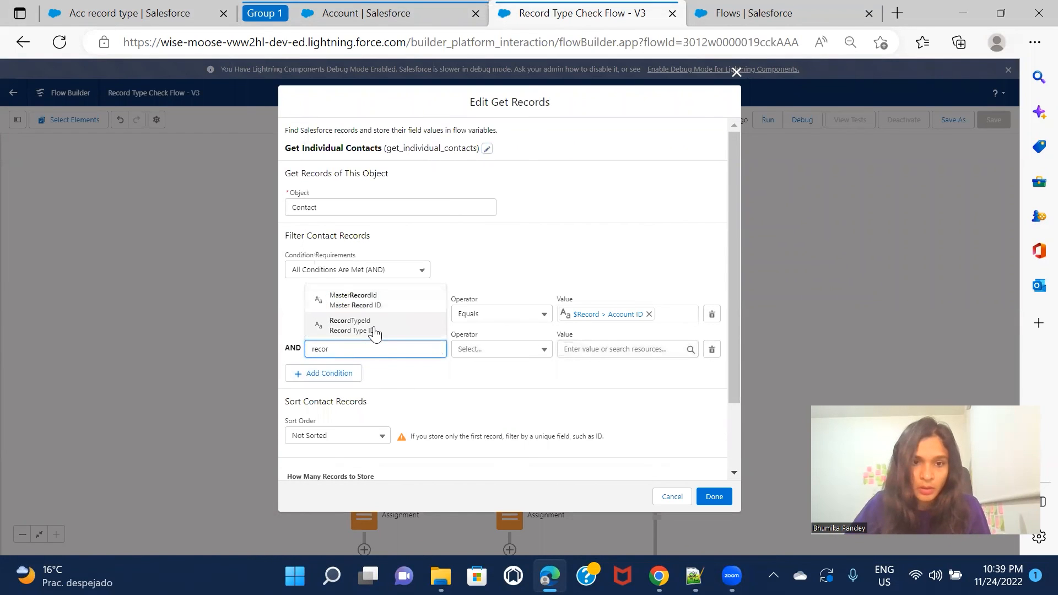
{"action": "left_click", "coordinate": [368, 327]}
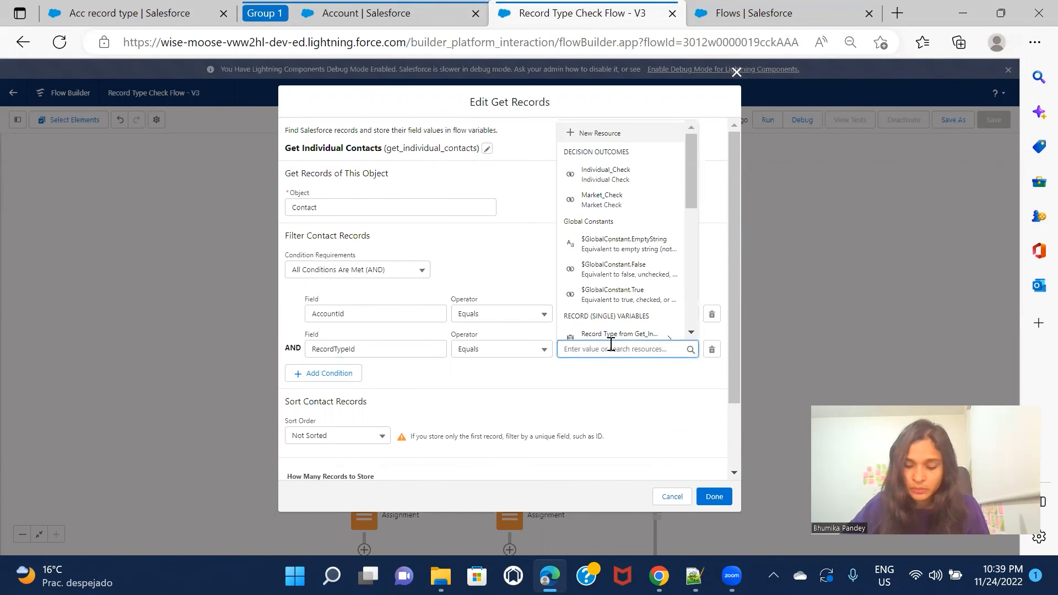
{"action": "type", "text": "ind"}
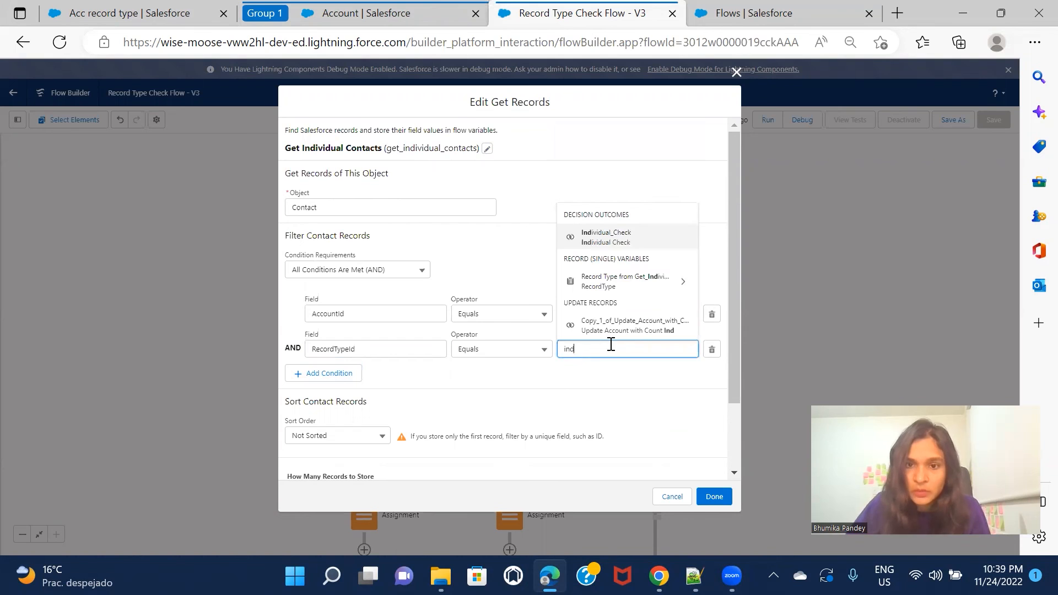
{"action": "left_click", "coordinate": [652, 283]}
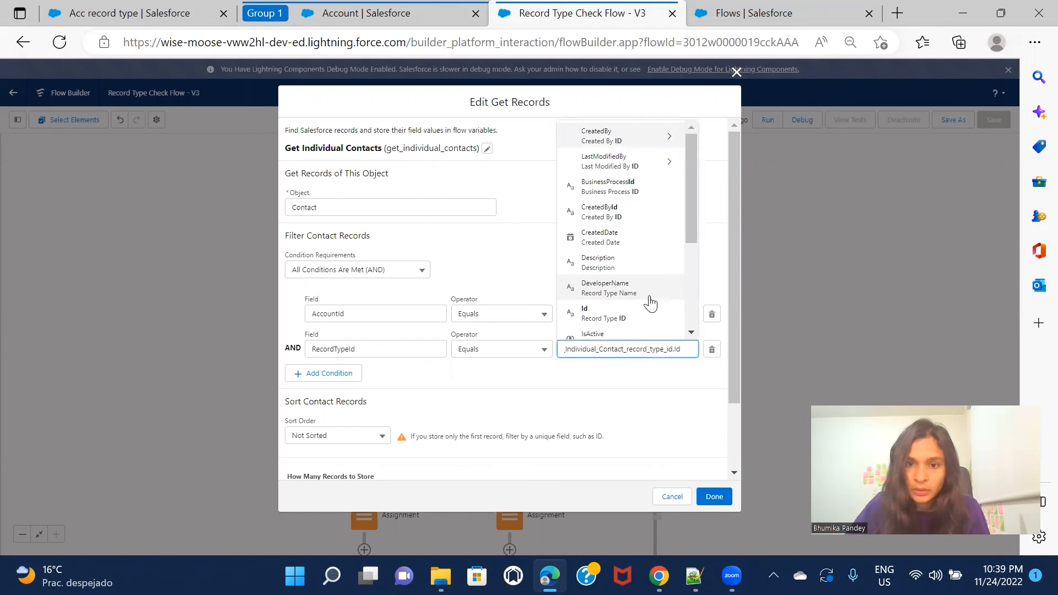
{"action": "left_click", "coordinate": [638, 319]}
{"action": "left_click", "coordinate": [714, 496]}
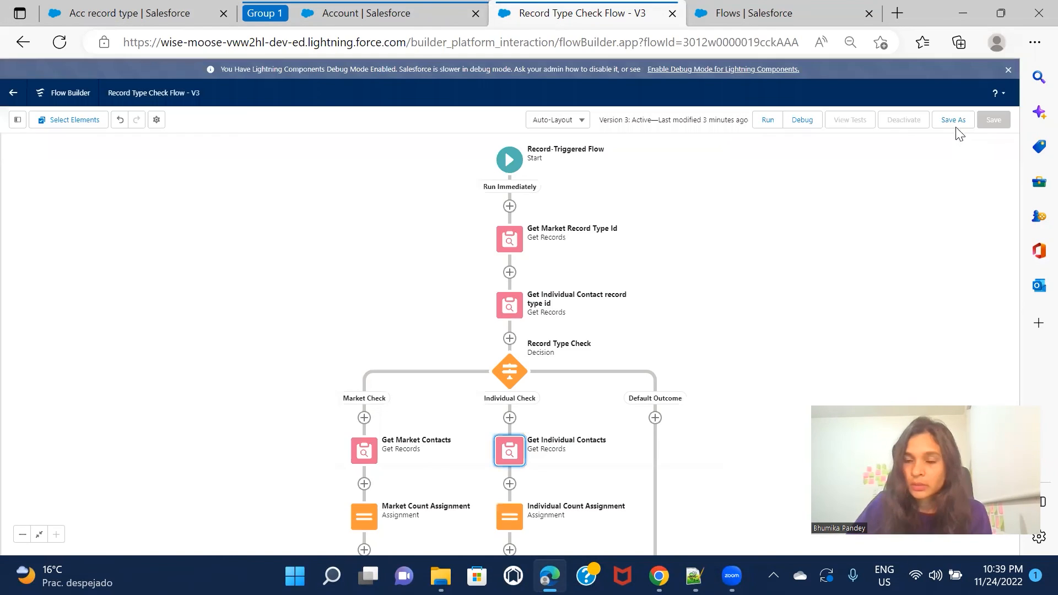
Save the flow with the record type filters as a new version and activate it
{"action": "left_click", "coordinate": [952, 119]}
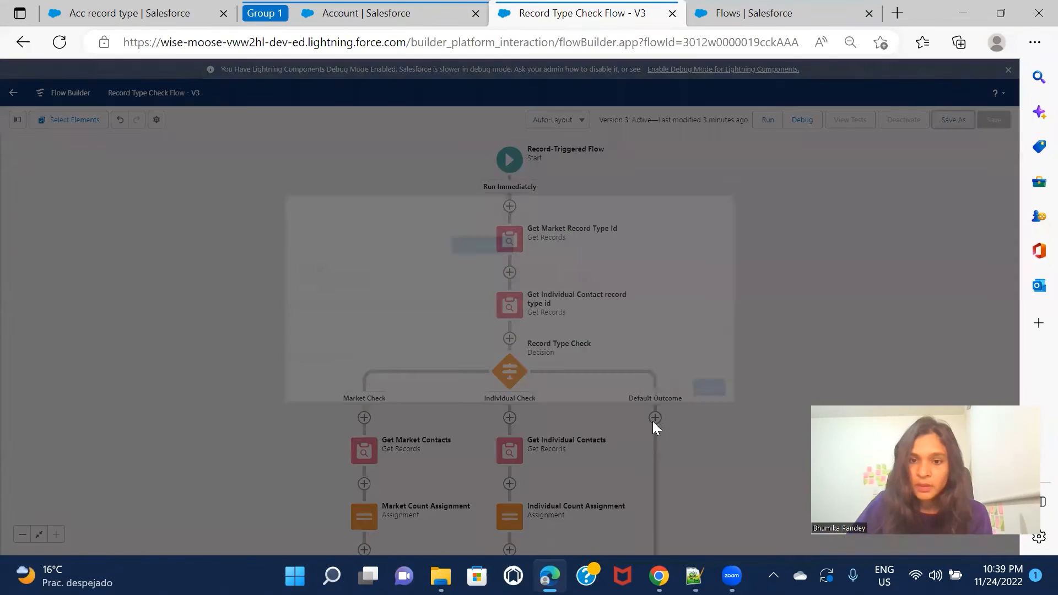
{"action": "left_click", "coordinate": [715, 389]}
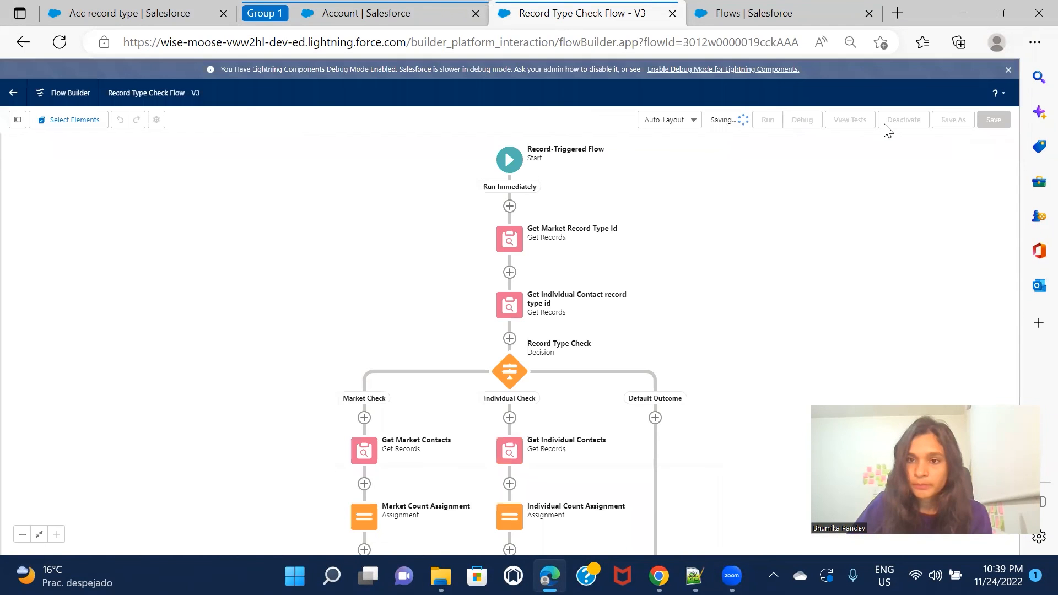
{"action": "left_click", "coordinate": [904, 122]}
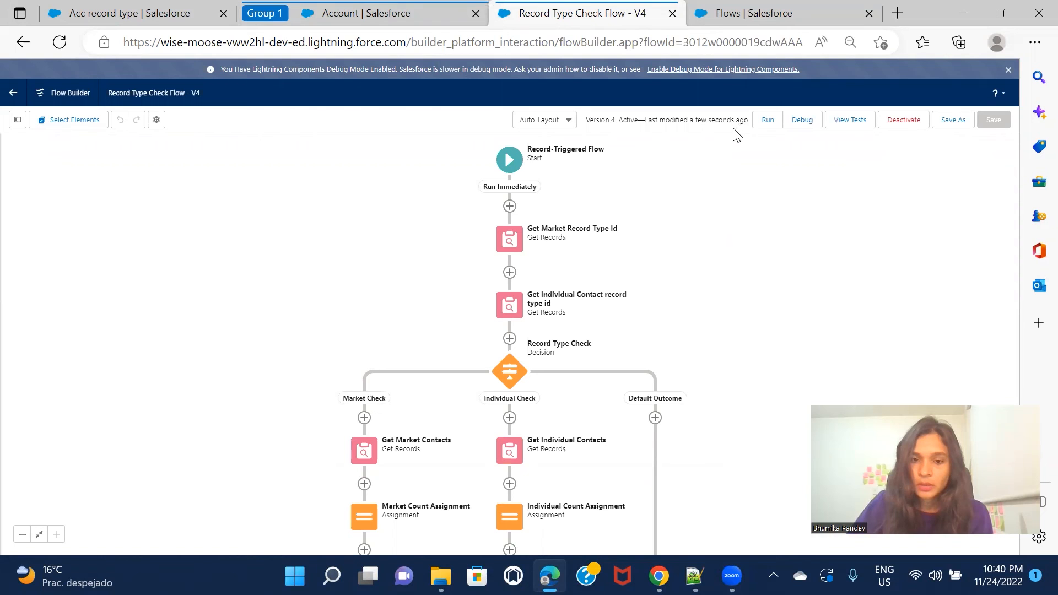
Create a Prospect account named "Test666"
{"action": "left_click", "coordinate": [105, 21]}
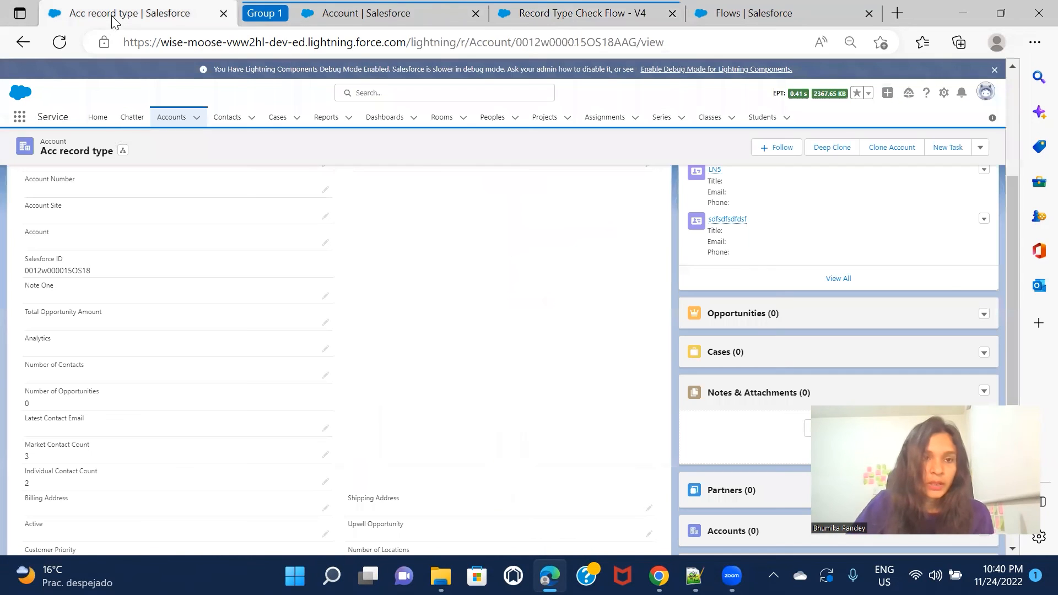
{"action": "left_click", "coordinate": [183, 124]}
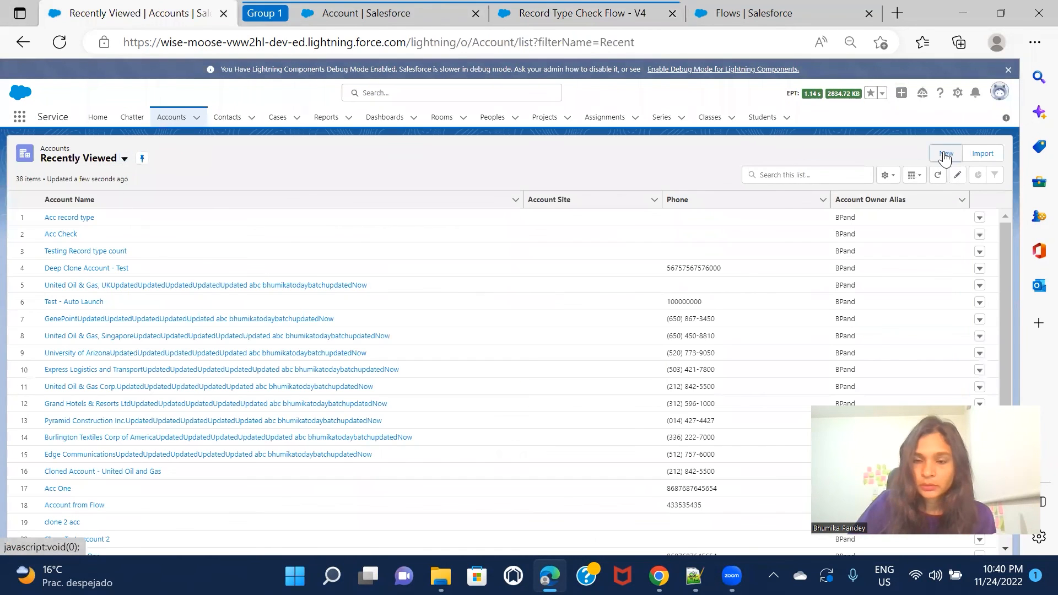
{"action": "left_click", "coordinate": [945, 153]}
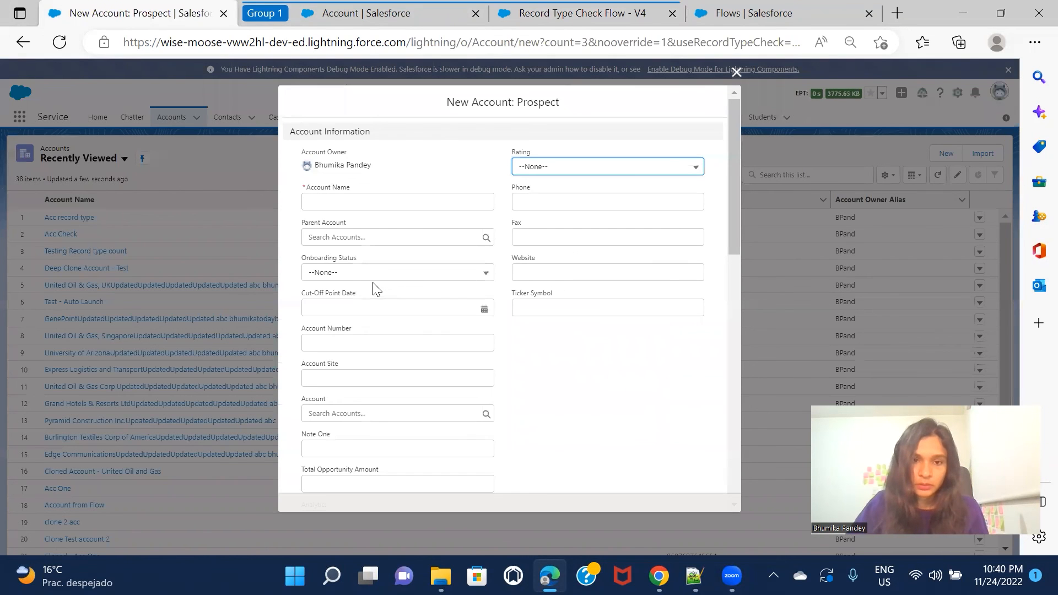
{"action": "left_click", "coordinate": [385, 200]}
{"action": "type", "text": "Test666"}
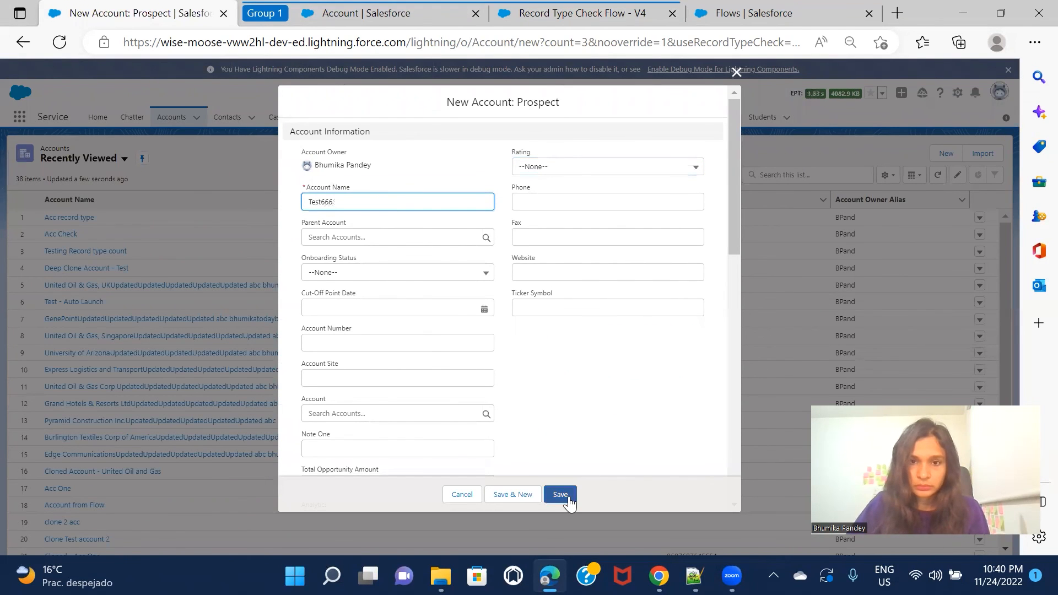
{"action": "left_click", "coordinate": [560, 494]}
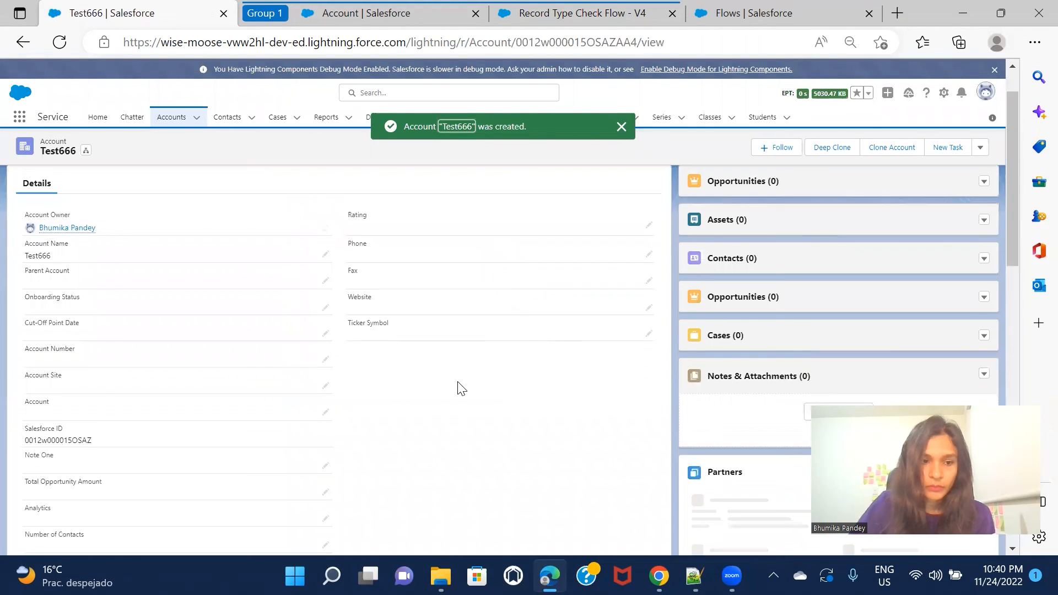
{"action": "scroll", "coordinate": [457, 387], "scroll_direction": "down", "scroll_amount": 5}
{"action": "scroll", "coordinate": [457, 386], "scroll_direction": "up", "scroll_amount": 5}
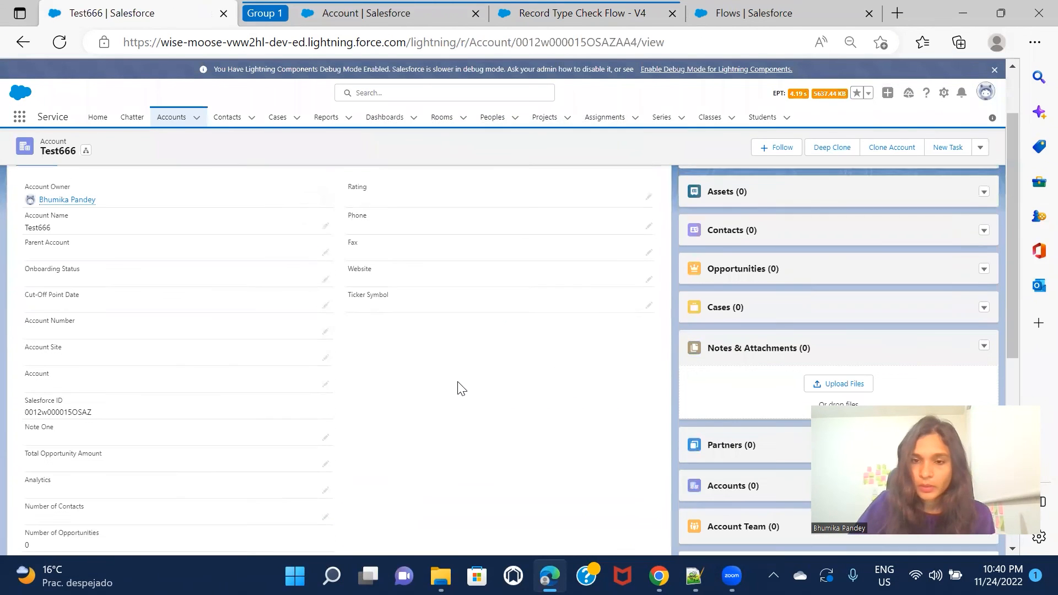
Create a Market contact with the last name "1st" under the Test666 account and check the Market Contact Count
{"action": "left_click", "coordinate": [983, 238]}
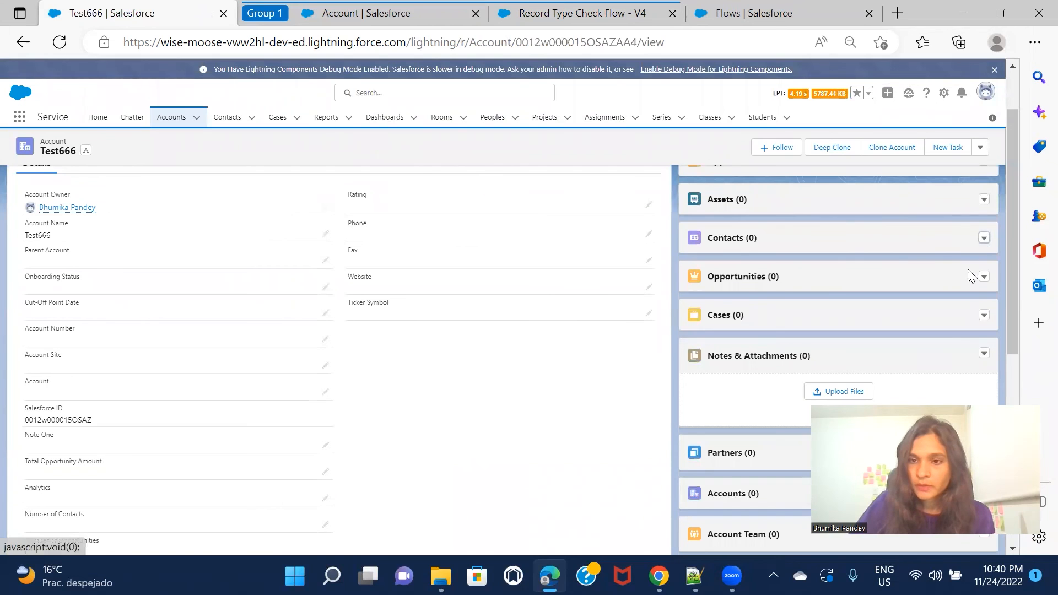
{"action": "left_click", "coordinate": [968, 261]}
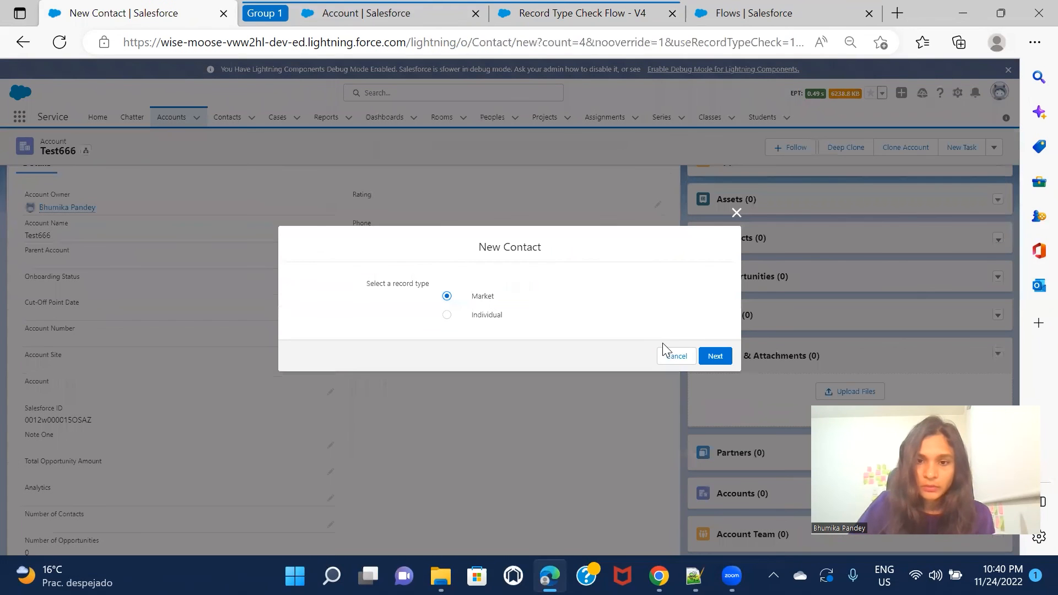
{"action": "left_click", "coordinate": [715, 355]}
{"action": "left_click", "coordinate": [371, 276]}
{"action": "type", "text": "1st"}
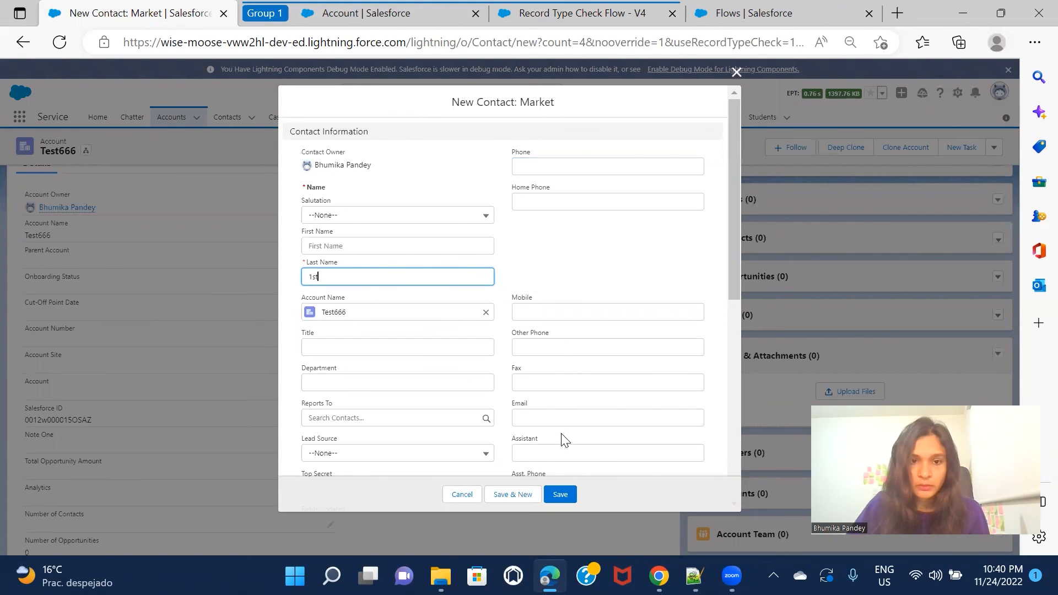
{"action": "left_click", "coordinate": [560, 494]}
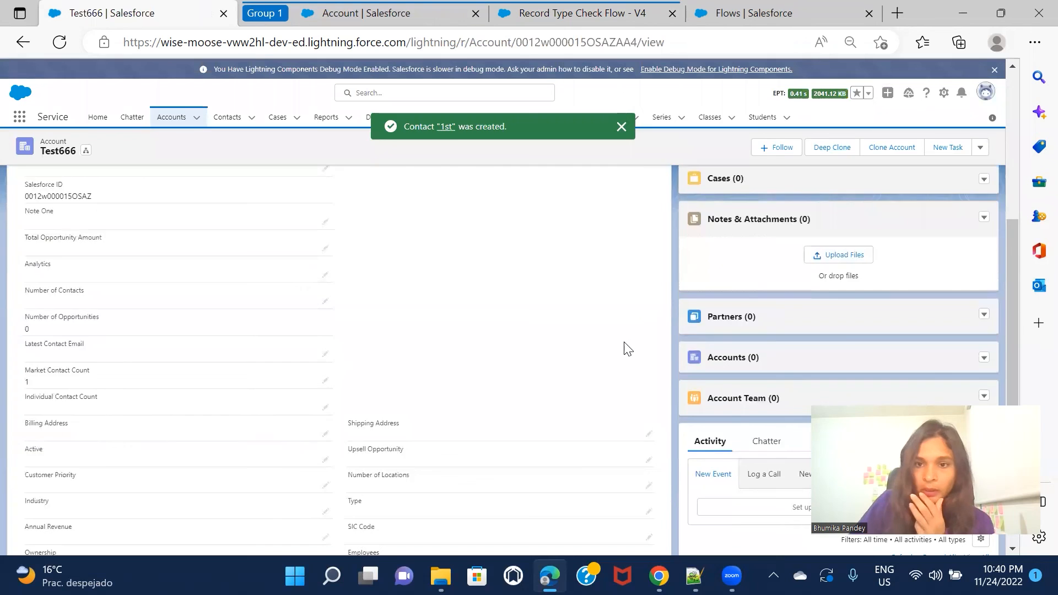
Create an Individual contact with the last name "2nd" under the Test666 account and check both contact count fields
{"action": "scroll", "coordinate": [625, 343], "scroll_direction": "up", "scroll_amount": 4}
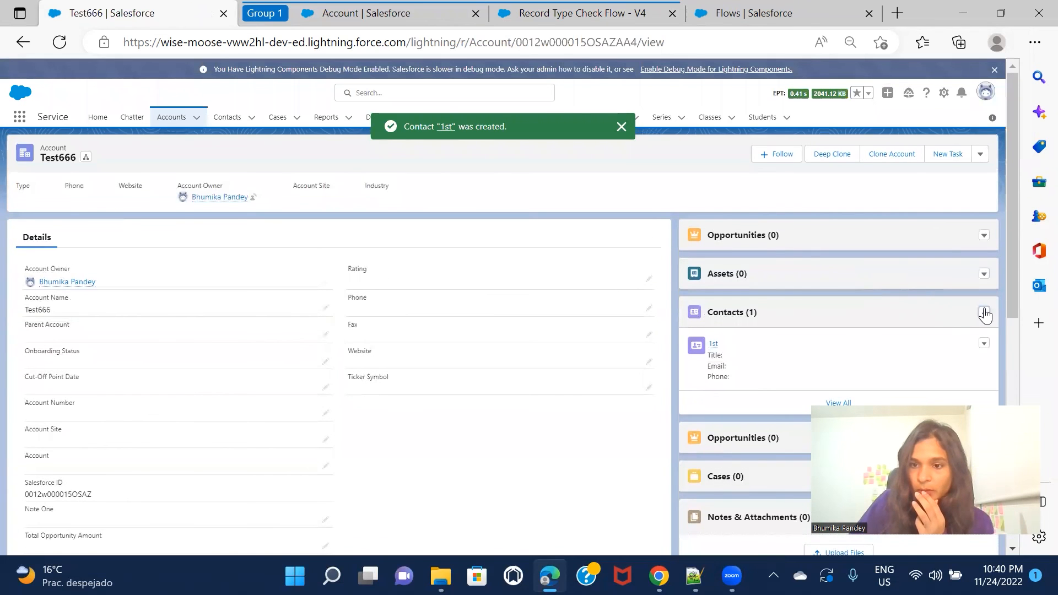
{"action": "left_click", "coordinate": [983, 313]}
{"action": "left_click", "coordinate": [947, 332]}
{"action": "left_click", "coordinate": [494, 315]}
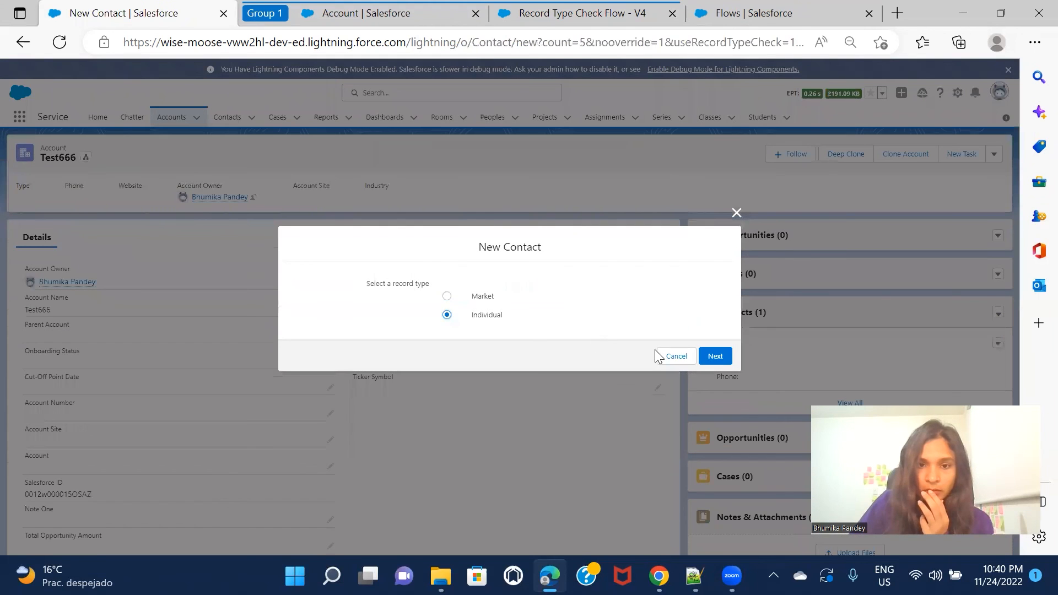
{"action": "left_click", "coordinate": [713, 354]}
{"action": "left_click", "coordinate": [382, 278]}
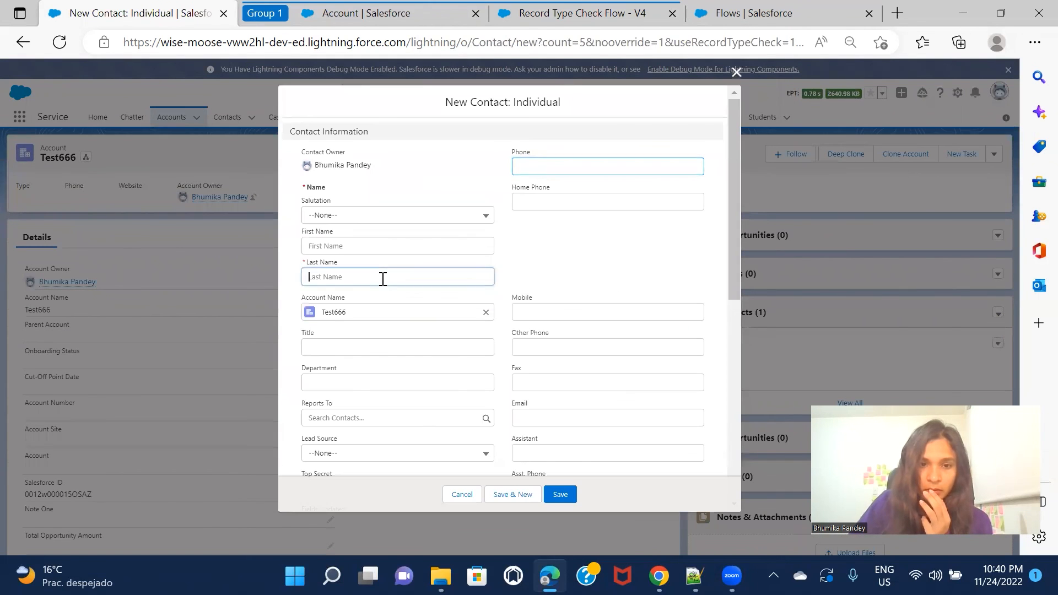
{"action": "type", "text": "2nd"}
{"action": "left_click", "coordinate": [560, 494]}
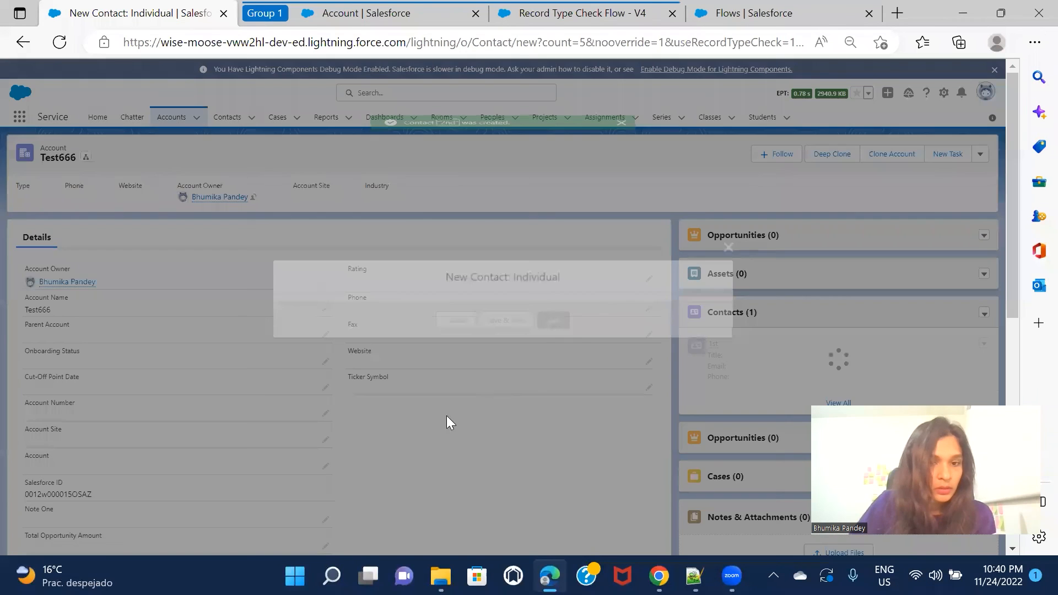
{"action": "scroll", "coordinate": [484, 385], "scroll_direction": "down", "scroll_amount": 4}
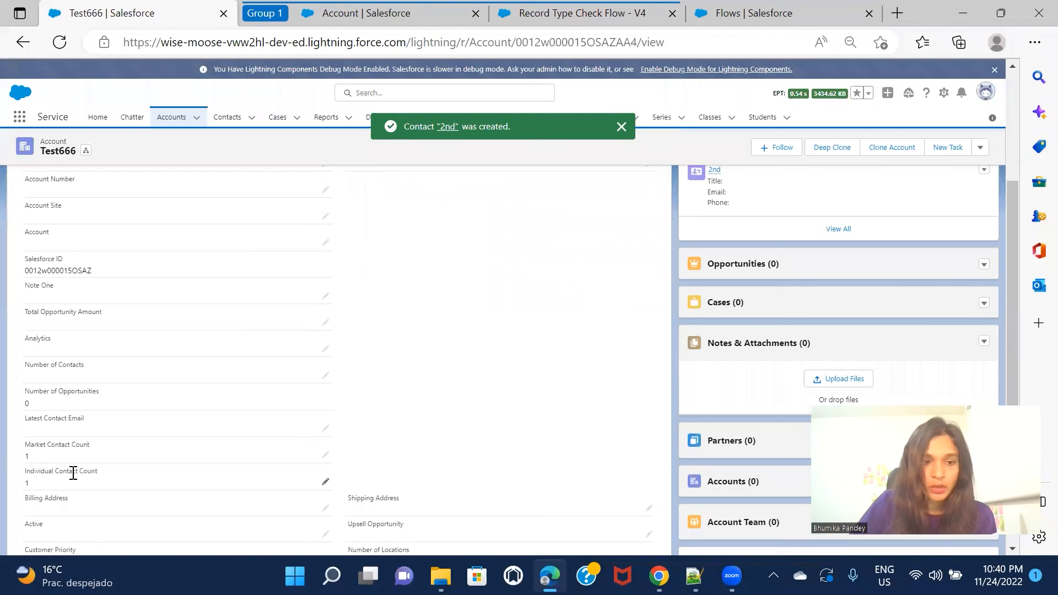
Create another Market contact with the last name "3rd" under the Test666 account and check the contact count fields
{"action": "scroll", "coordinate": [613, 392], "scroll_direction": "up", "scroll_amount": 1}
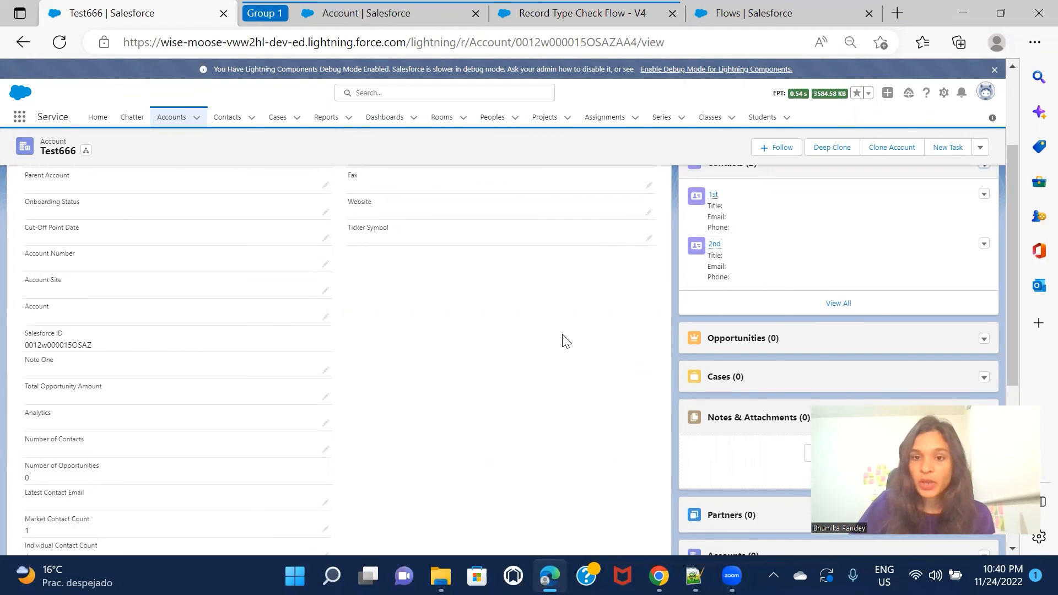
{"action": "scroll", "coordinate": [563, 339], "scroll_direction": "up", "scroll_amount": 1}
{"action": "left_click", "coordinate": [984, 238]}
{"action": "left_click", "coordinate": [968, 261]}
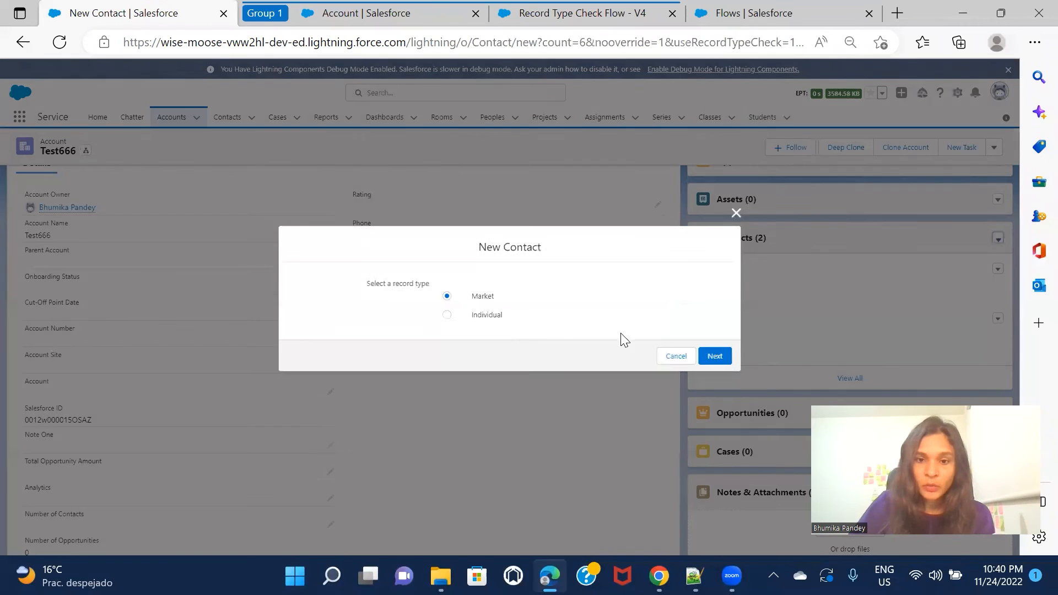
{"action": "left_click", "coordinate": [714, 357]}
{"action": "left_click", "coordinate": [377, 274]}
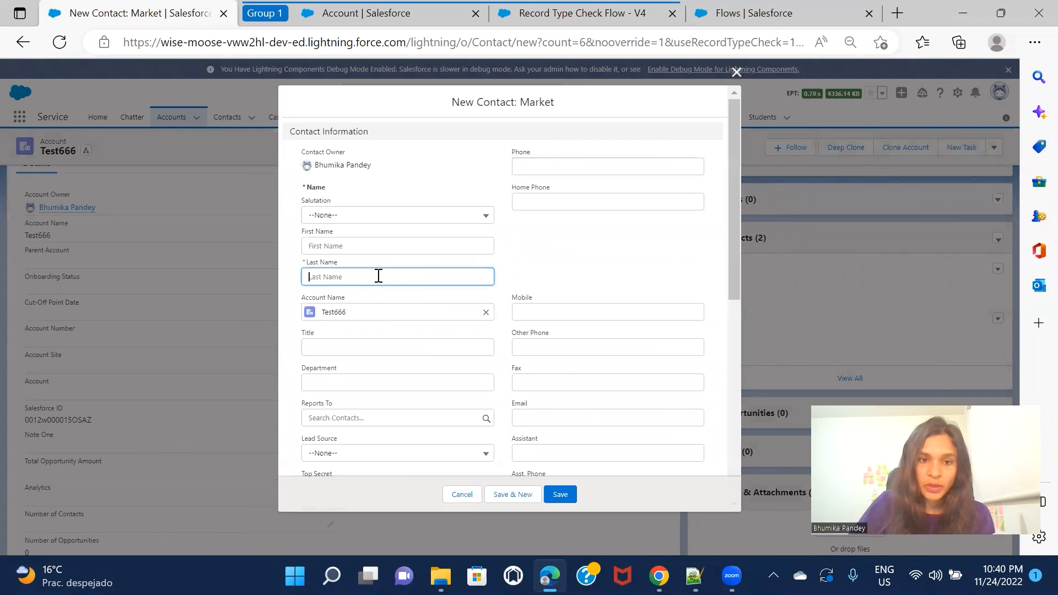
{"action": "type", "text": "3rd"}
{"action": "left_click", "coordinate": [554, 494]}
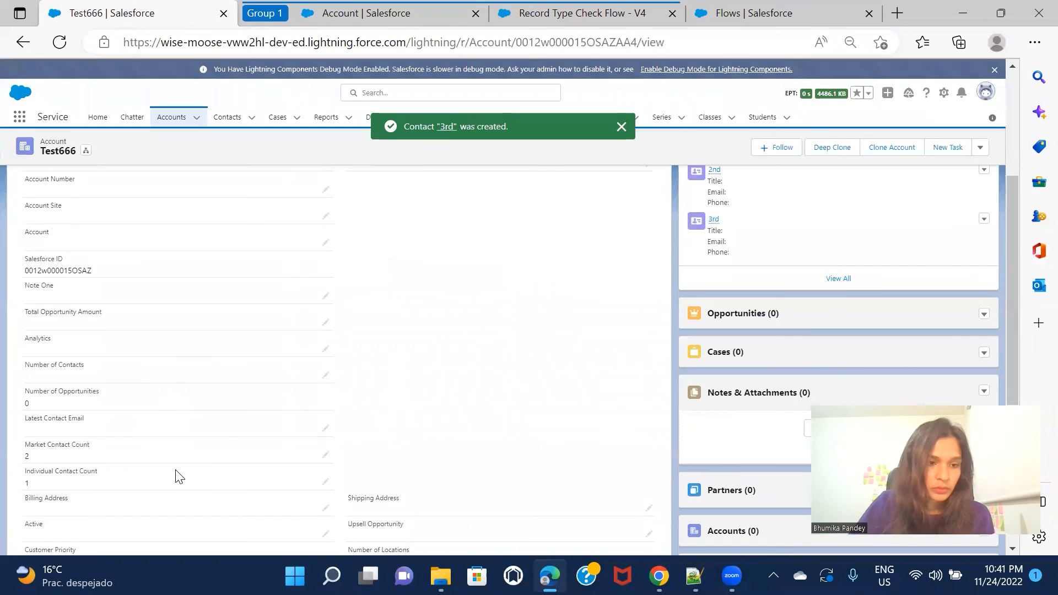
Create an Individual contact with the last name "4th" under the Test666 account, then return to the Record Type Check Flow
{"action": "scroll", "coordinate": [931, 309], "scroll_direction": "up", "scroll_amount": 3}
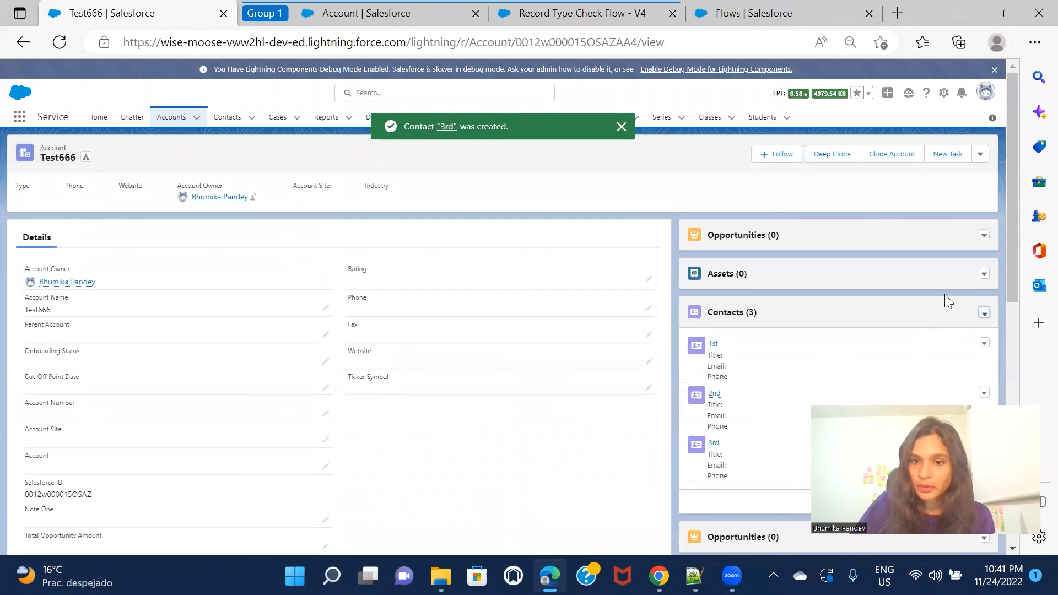
{"action": "left_click", "coordinate": [983, 313]}
{"action": "left_click", "coordinate": [957, 335]}
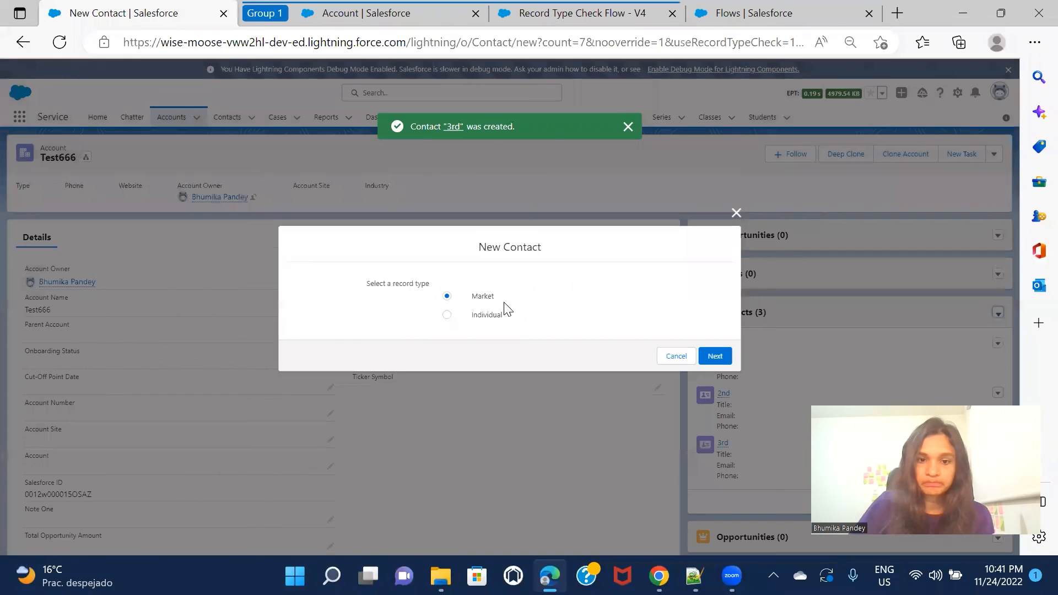
{"action": "left_click", "coordinate": [707, 358]}
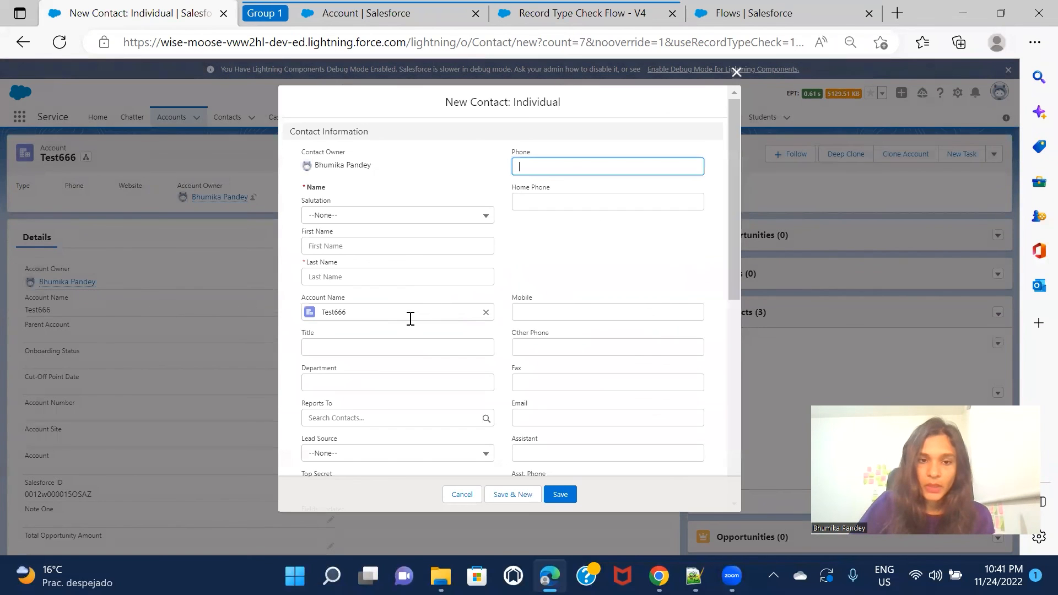
{"action": "left_click", "coordinate": [388, 270]}
{"action": "type", "text": "4th"}
{"action": "left_click", "coordinate": [573, 495]}
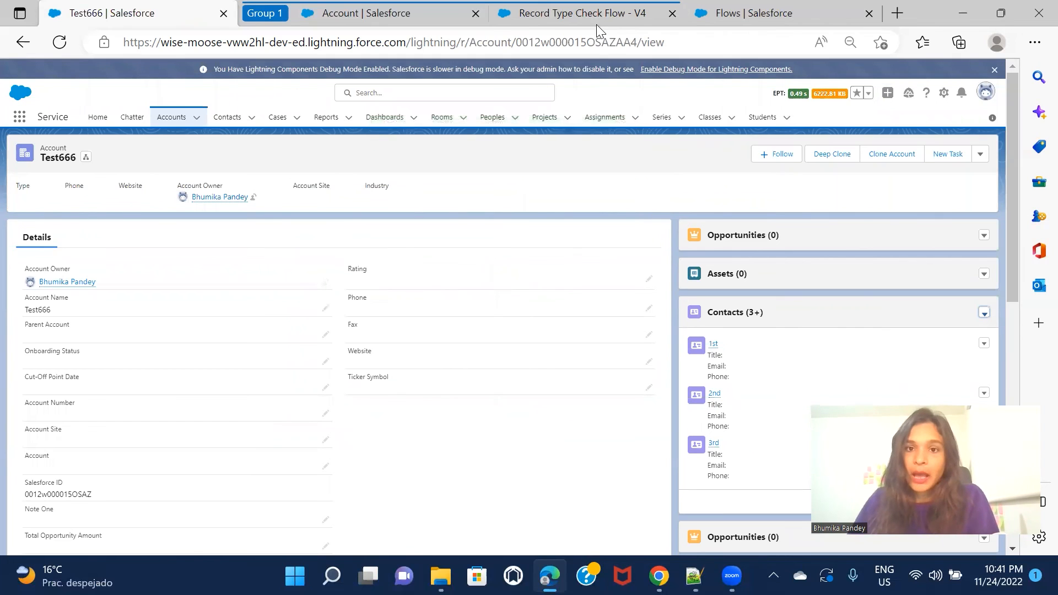
{"action": "left_click", "coordinate": [551, 18]}
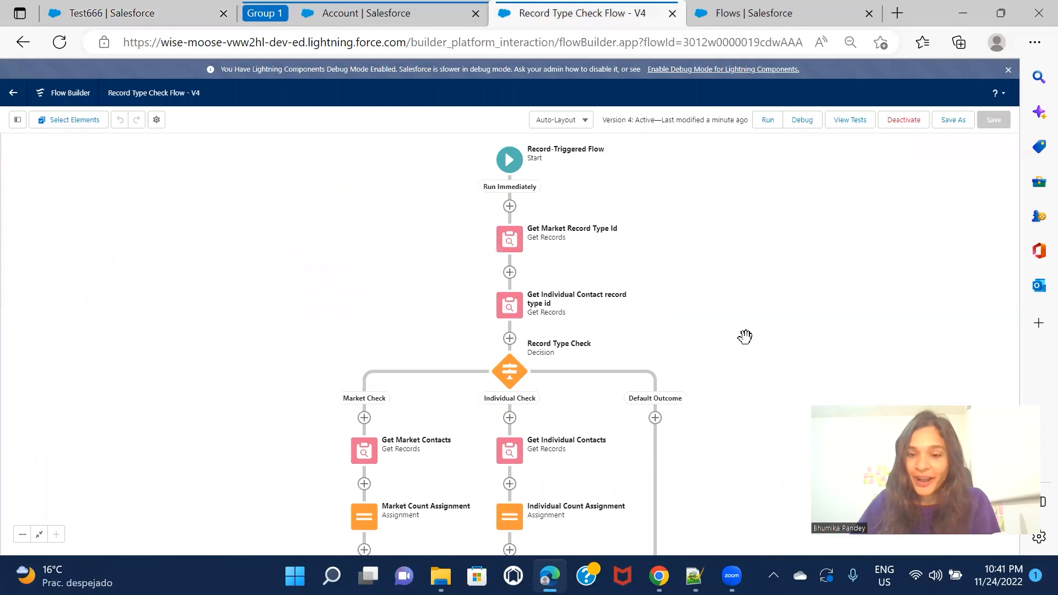